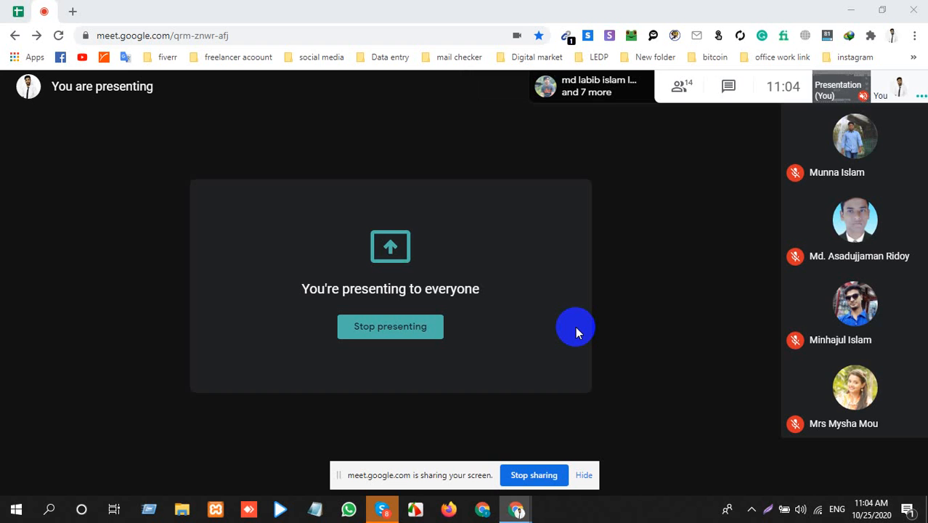
Step: Open the New Microsoft Excel Worksheet file from the desktop in Excel
left_click(851, 10)
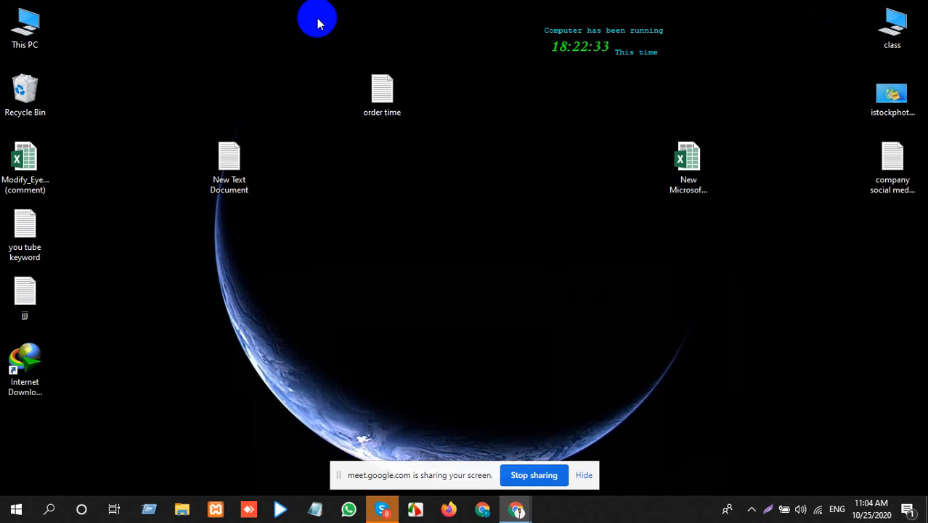
left_click(699, 161)
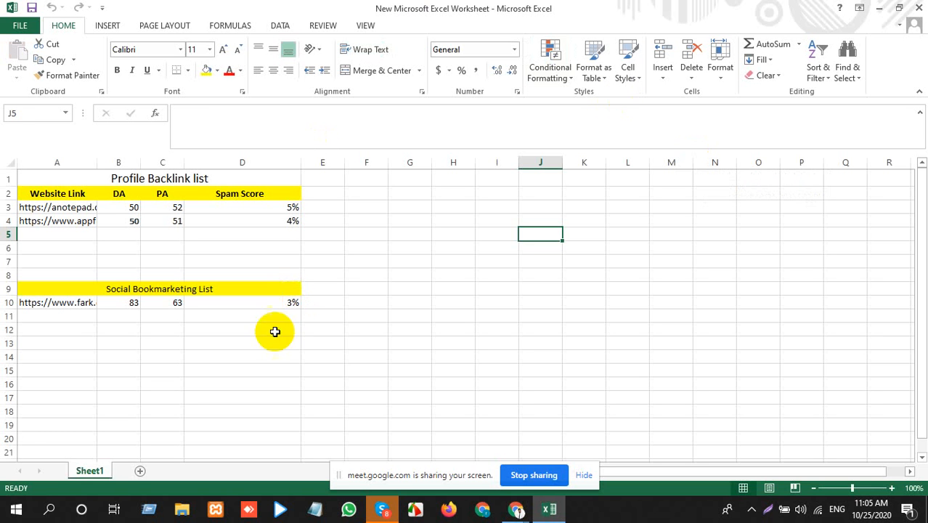
left_click(459, 317)
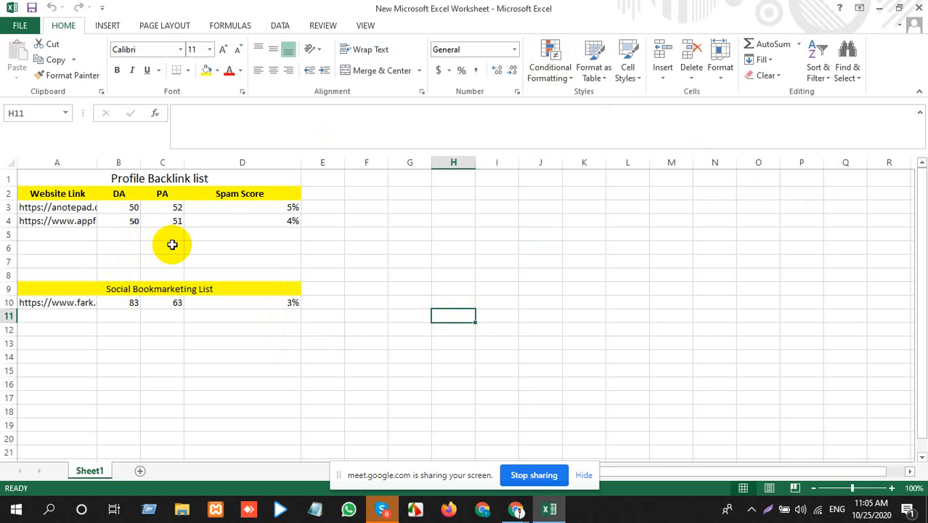
Step: Insert two blank columns between the Website Link and DA columns
left_click(123, 162)
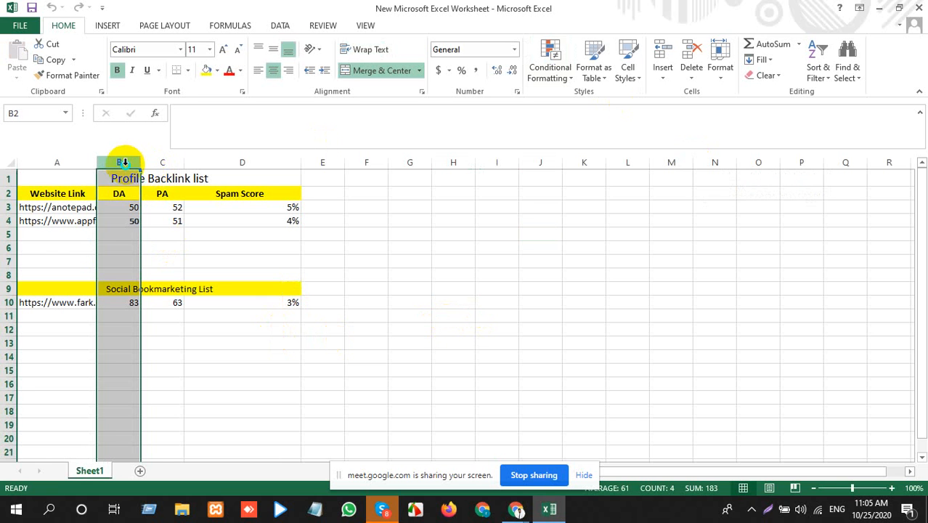
right_click(120, 161)
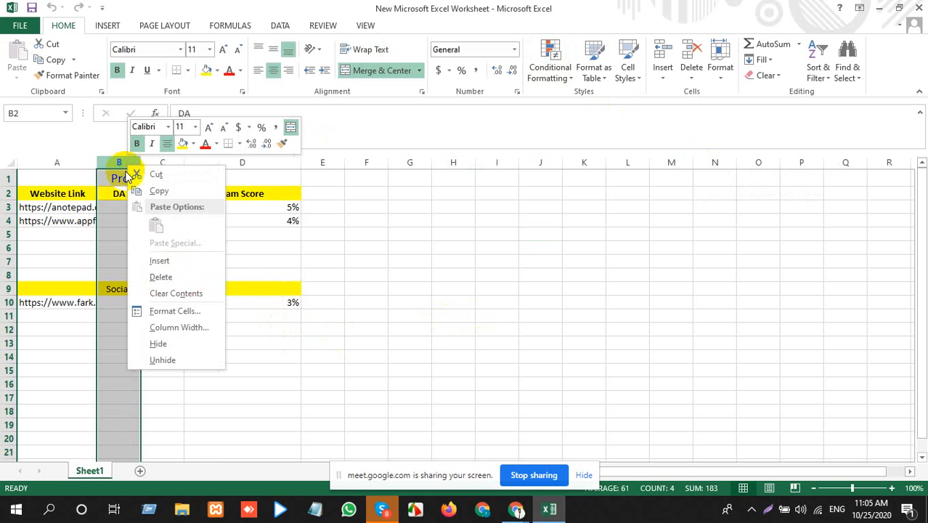
left_click(164, 263)
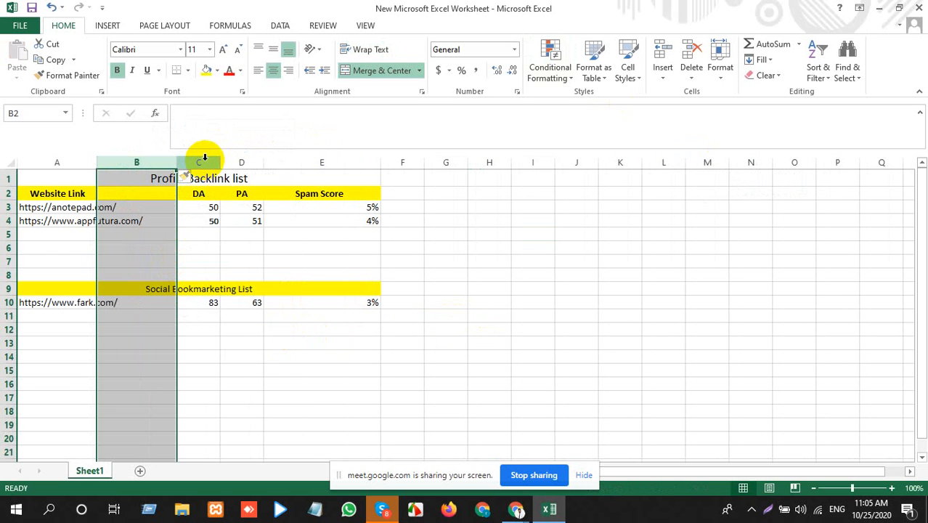
right_click(203, 163)
left_click(242, 259)
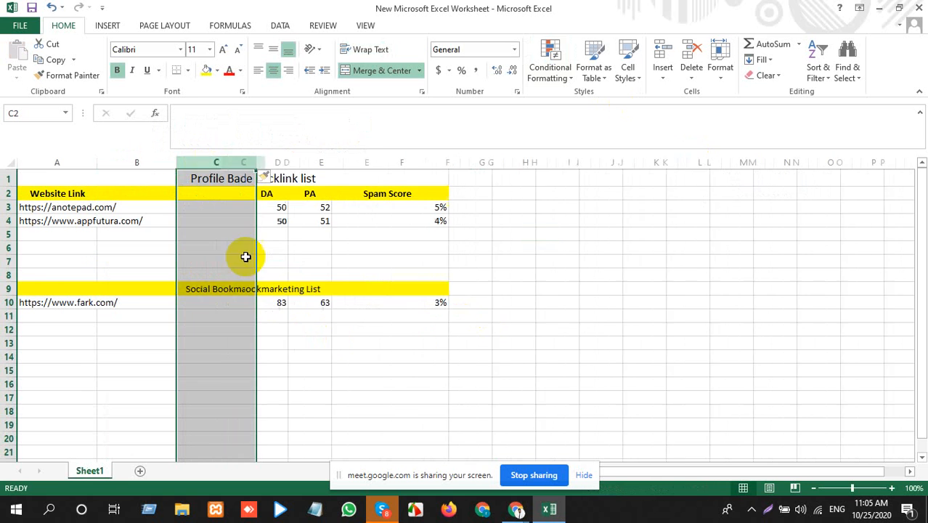
Step: Enter the header "Email Address" in cell B2, beside Website Link
left_click(144, 196)
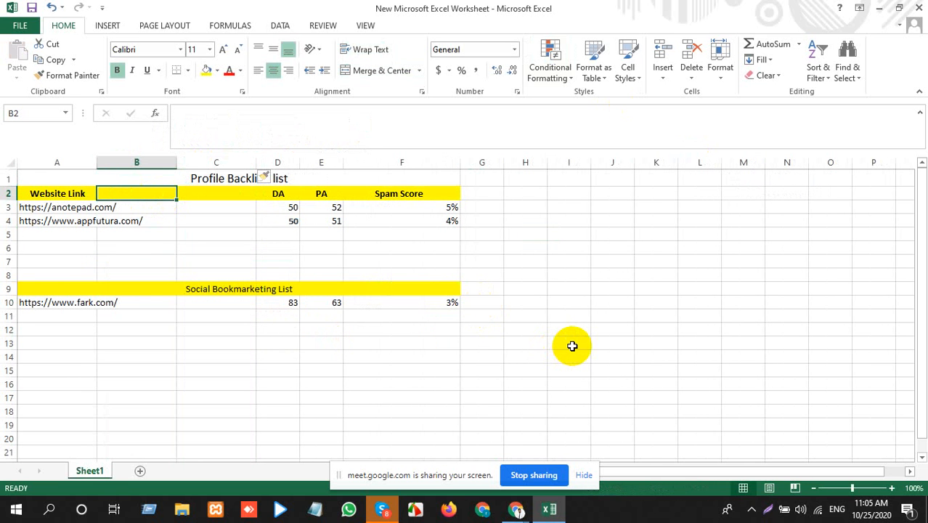
type("t")
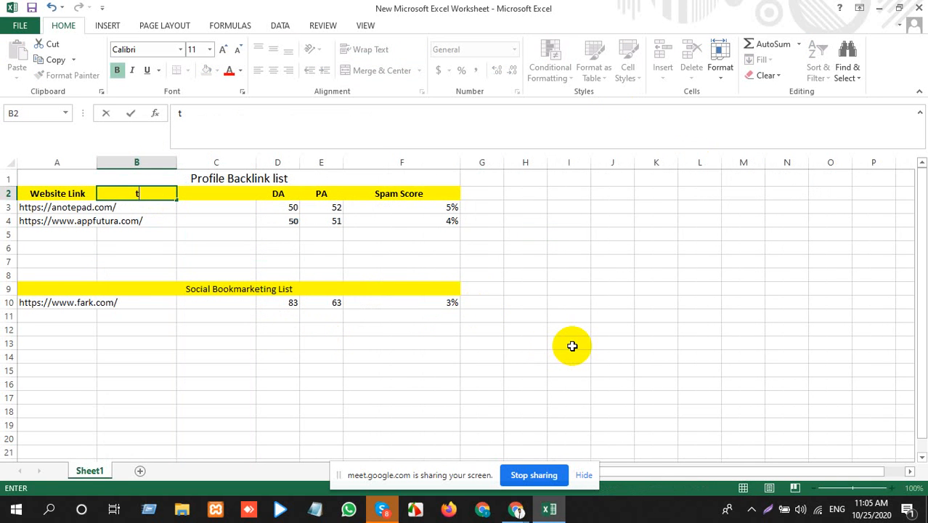
type("Email")
key("BackSpace")
key("BackSpace")
key("BackSpace")
key("BackSpace")
type("mail Addres")
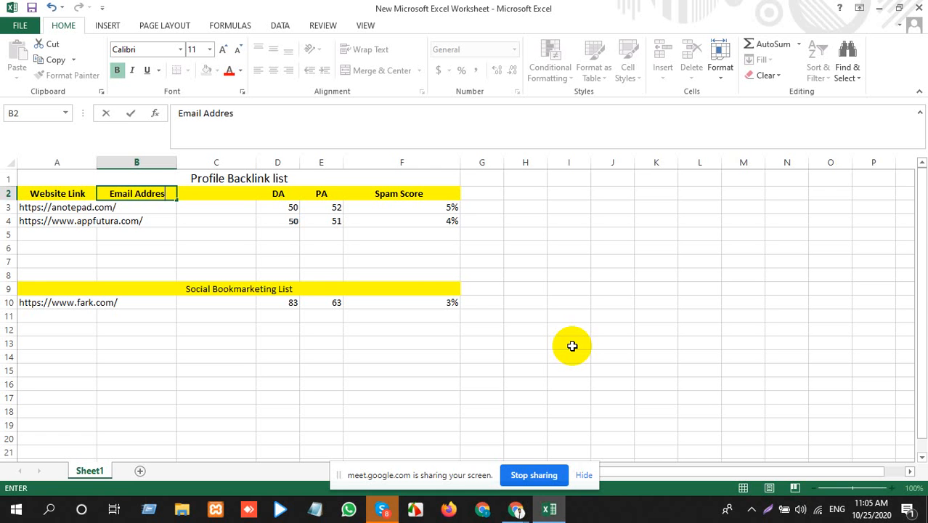
type("s")
key("Tab")
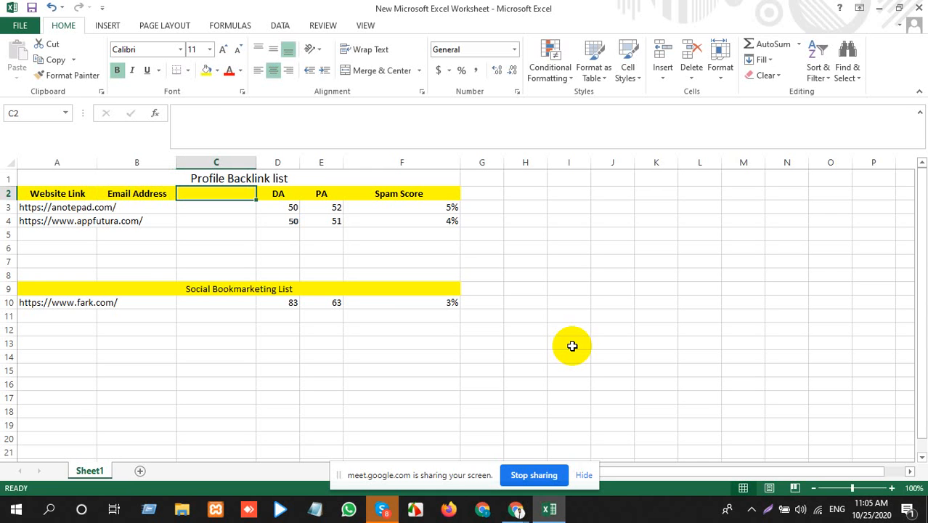
Step: Enter the header "Passoword" in cell C2, beside Email Address
type("Pa")
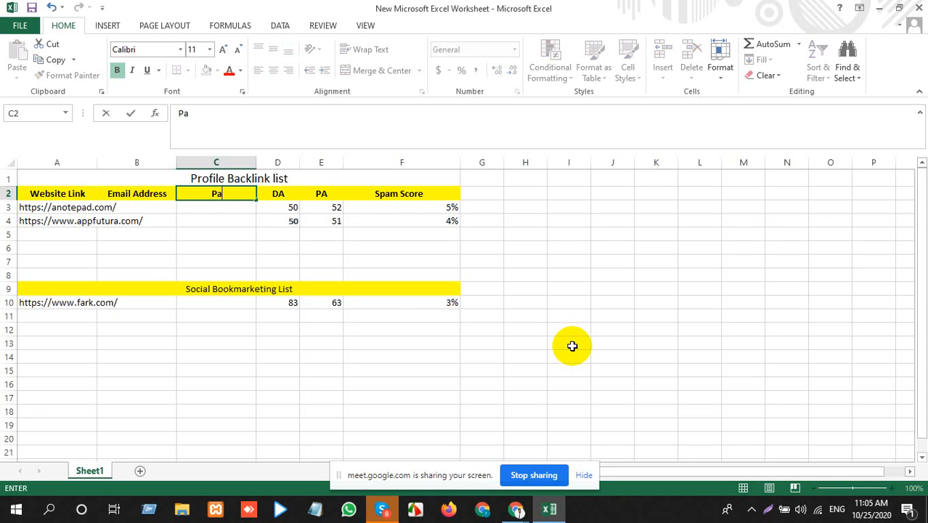
type("ssowrd")
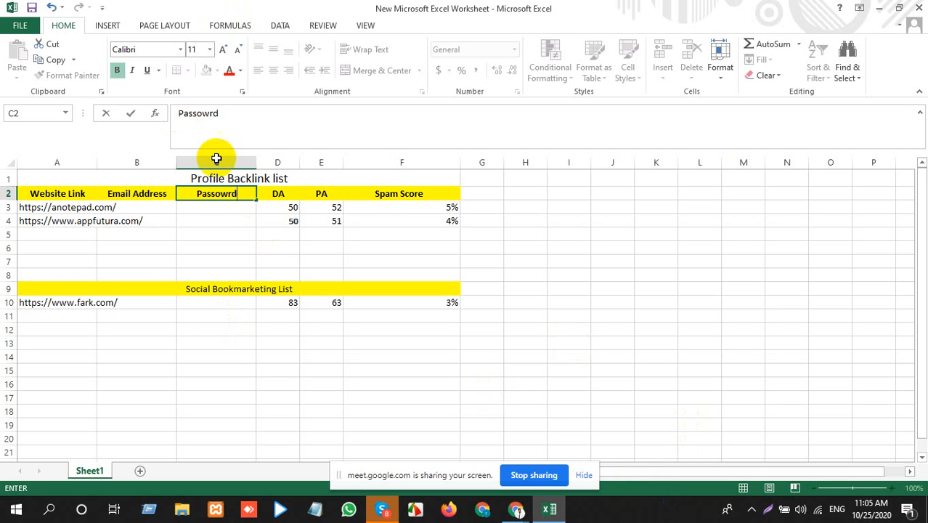
left_click(228, 193)
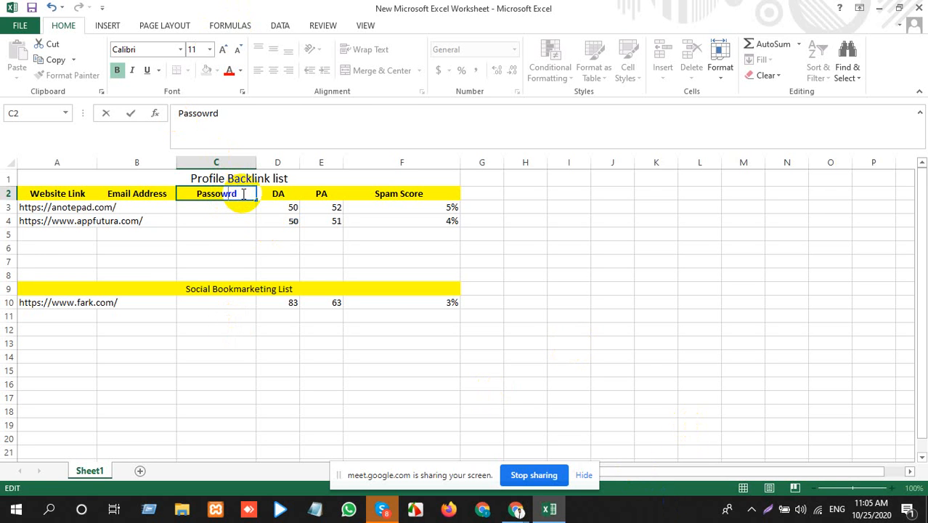
type("0")
key("BackSpace")
type("o")
left_click(248, 233)
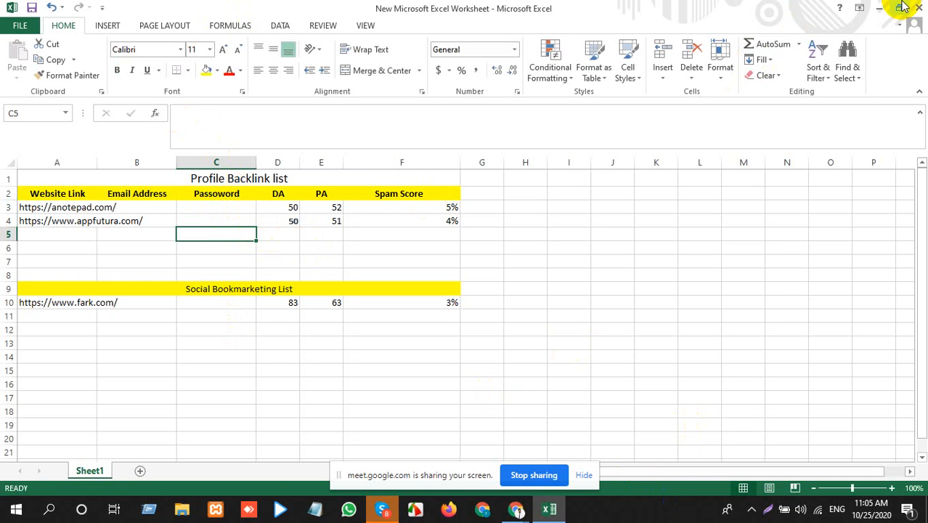
Step: Switch to the Google Meet call in Chrome and admit the participant waiting to join
left_click(879, 7)
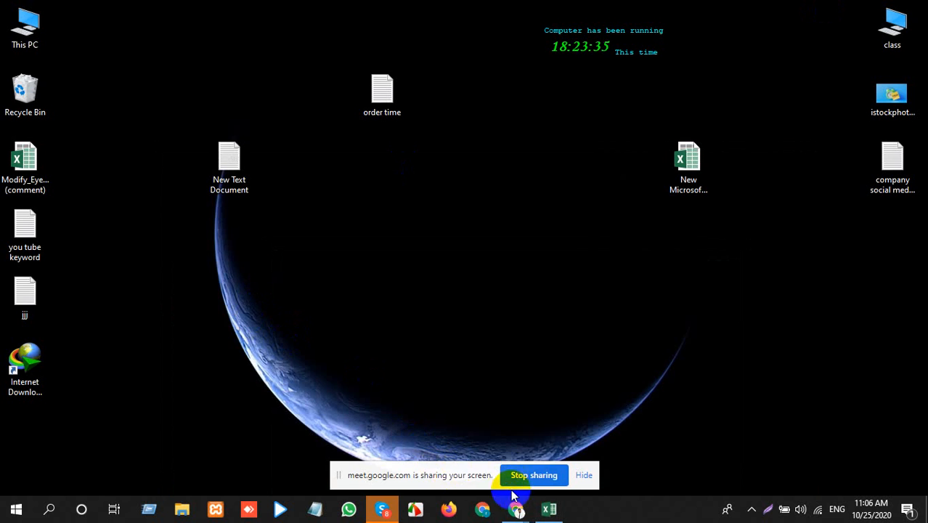
mouse_move(514, 501)
left_click(469, 439)
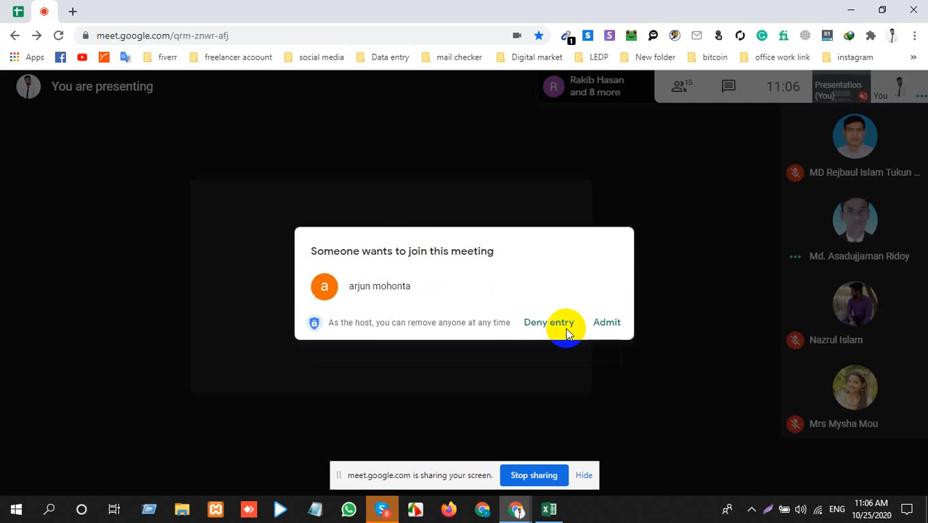
left_click(566, 331)
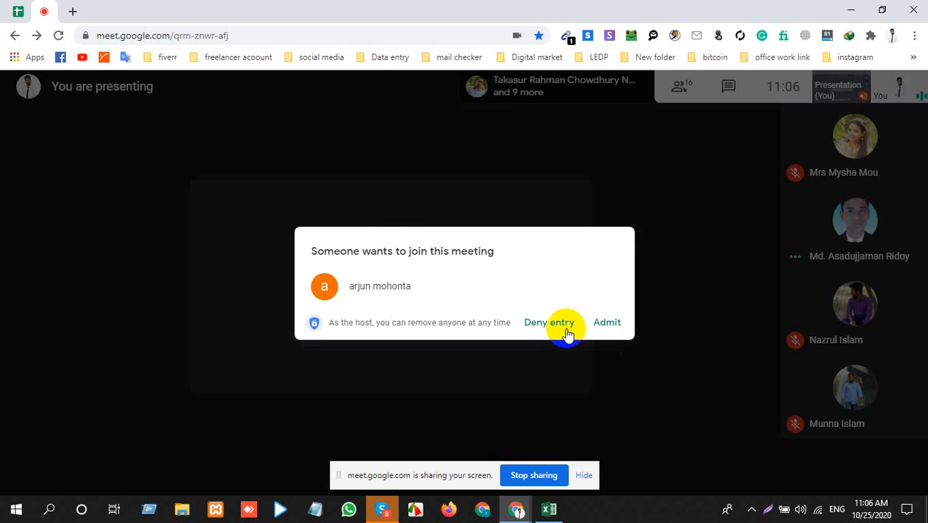
left_click(566, 331)
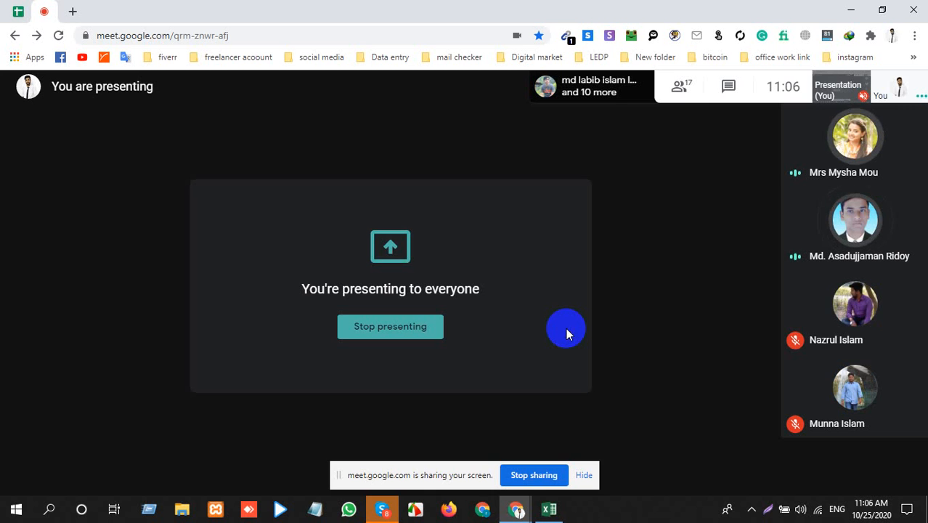
Step: Stop the current presentation and present the entire screen to the meeting again
mouse_move(871, 226)
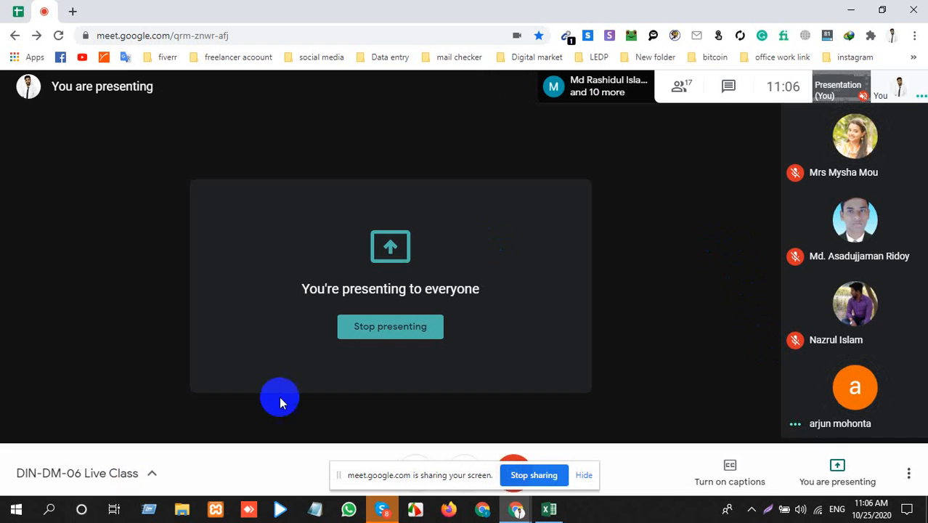
left_click(393, 327)
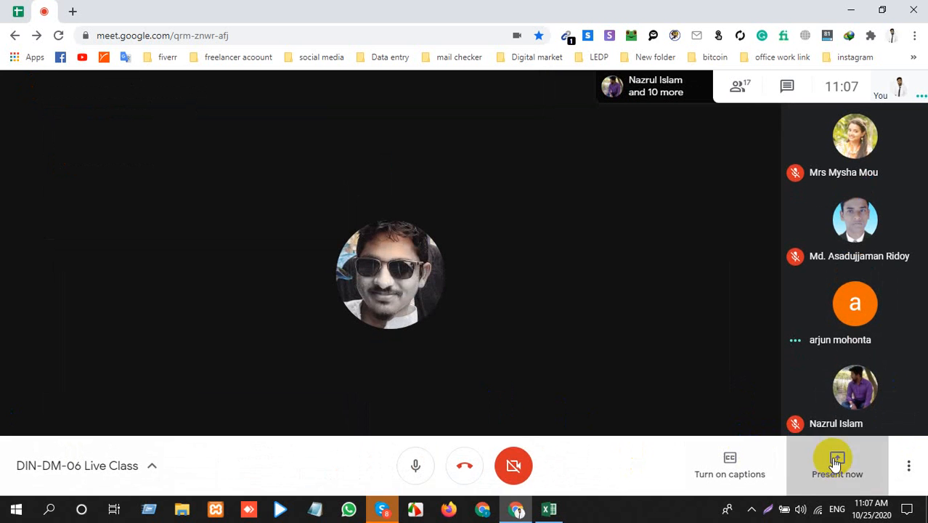
left_click(837, 462)
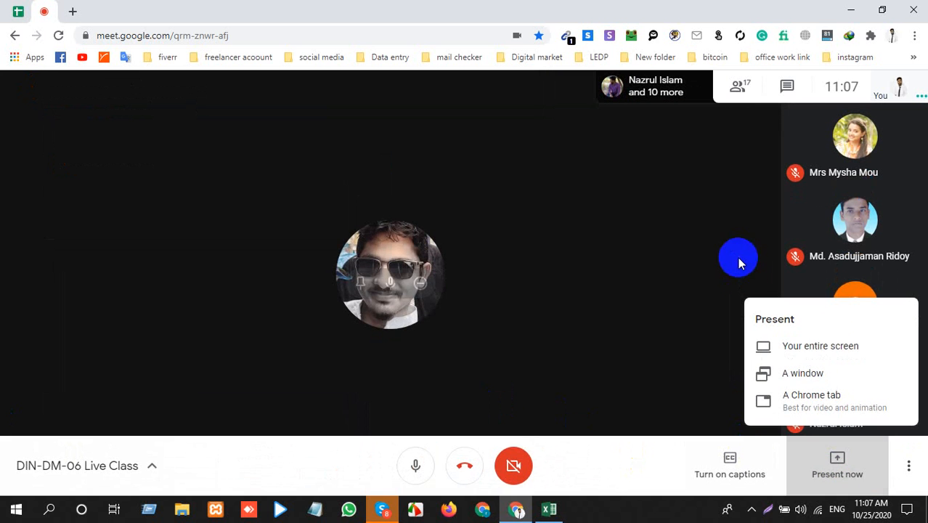
left_click(833, 353)
left_click(457, 247)
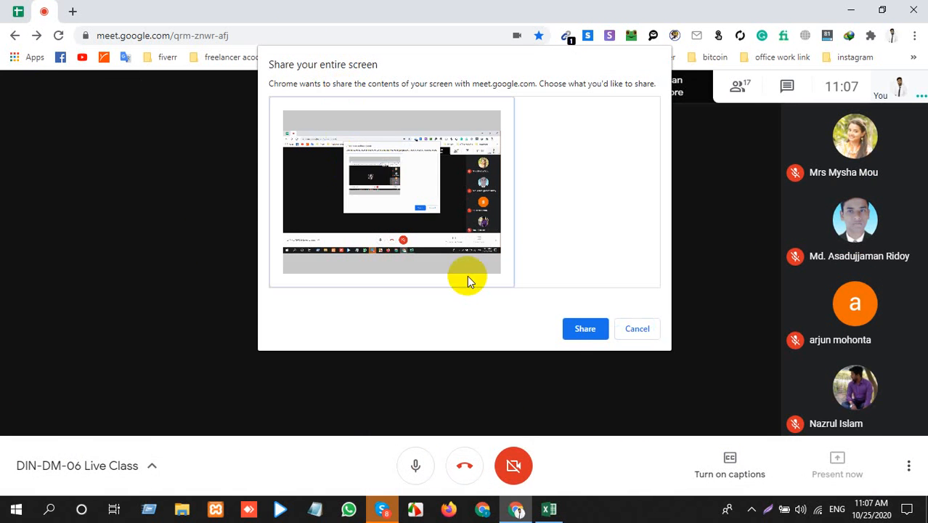
left_click(575, 327)
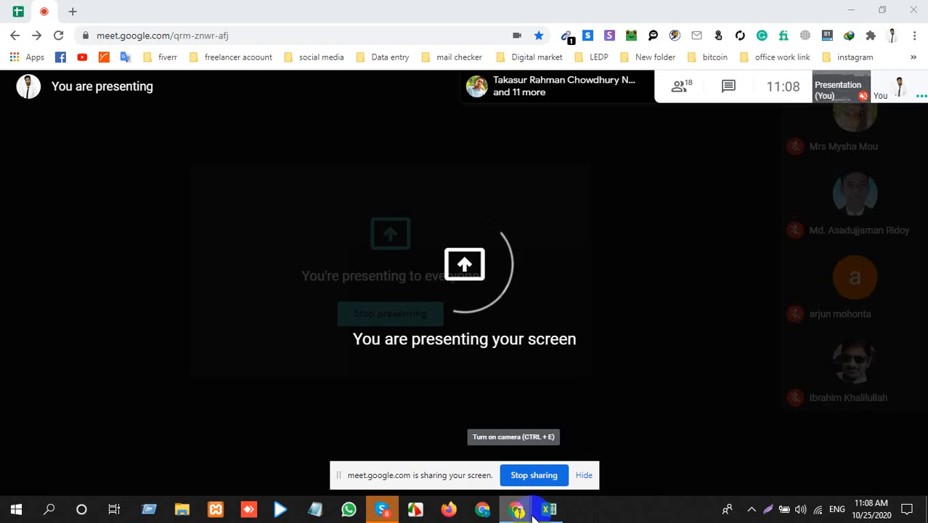
mouse_move(533, 512)
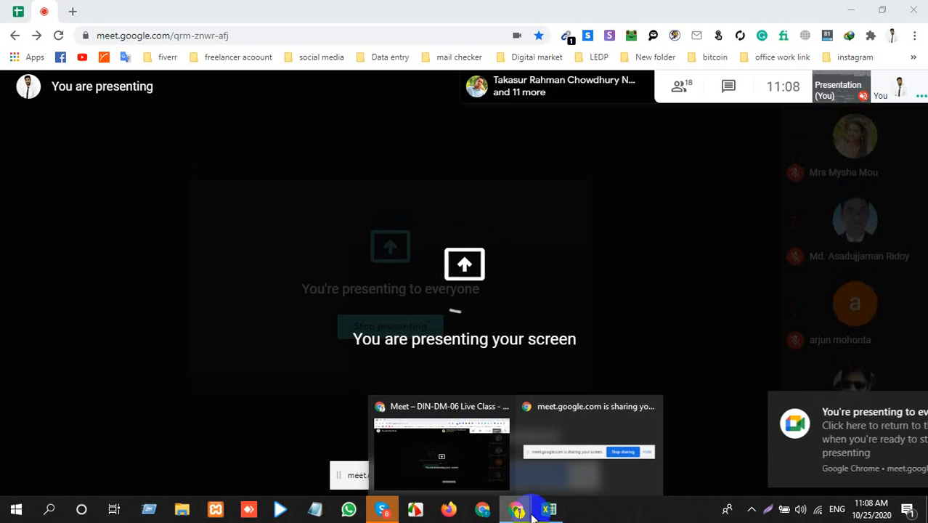
left_click(545, 512)
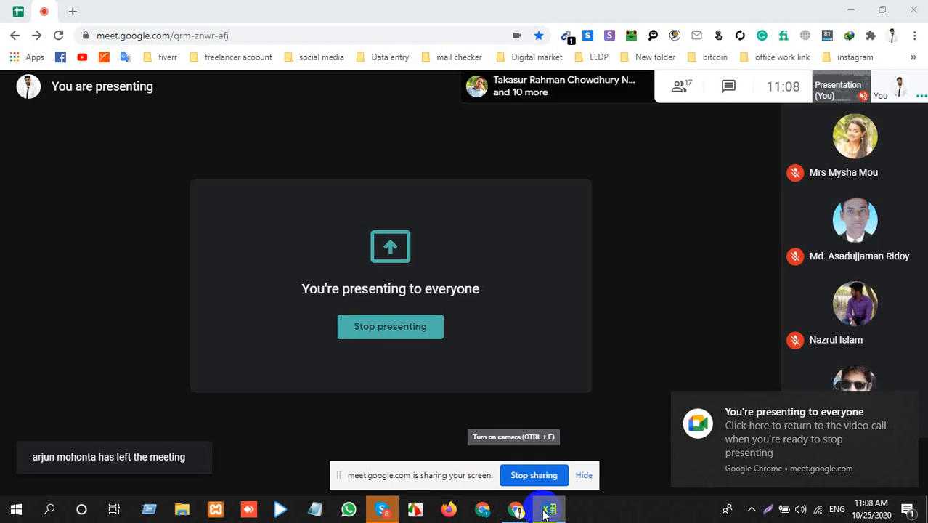
left_click(481, 329)
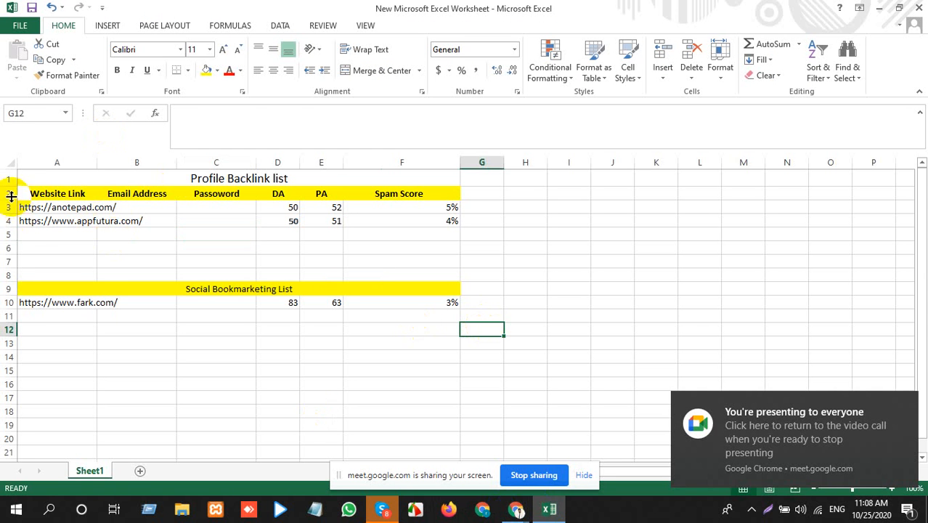
left_click(33, 223)
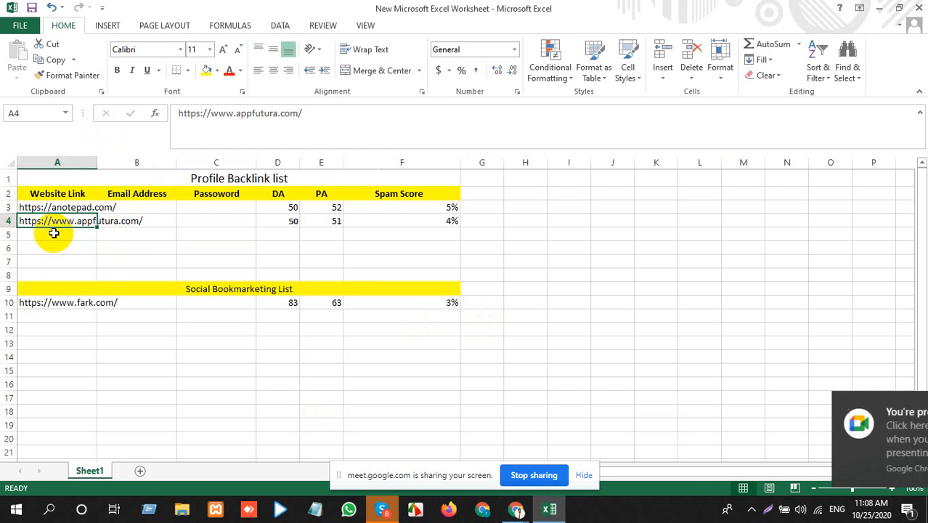
key("ctrl+c")
mouse_move(519, 512)
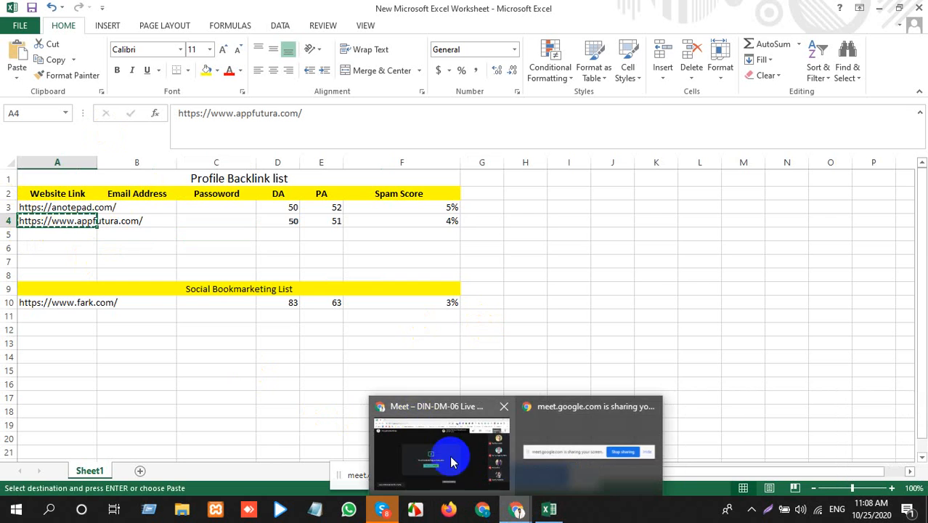
left_click(437, 426)
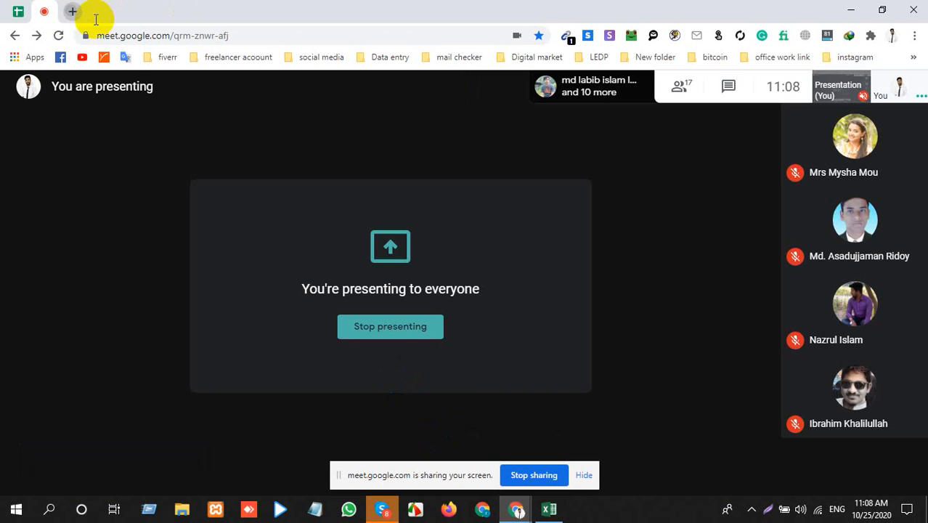
left_click(72, 11)
key("ctrl+v")
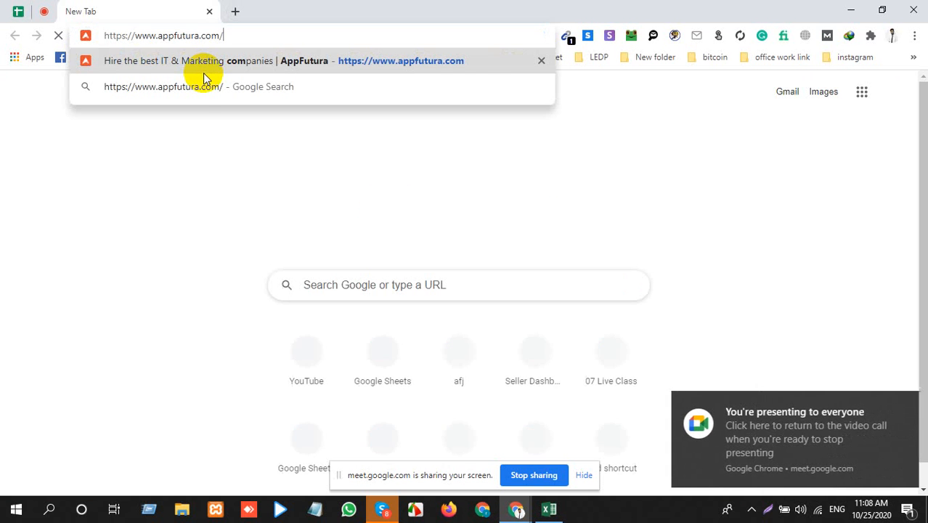
key("Return")
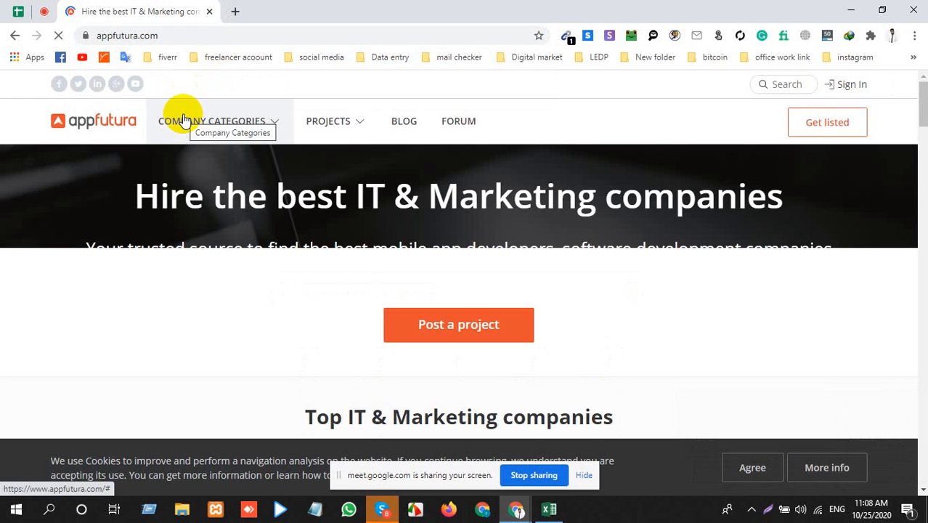
Step: Switch back to the Excel worksheet with the Profile Backlink list
key("alt+Tab")
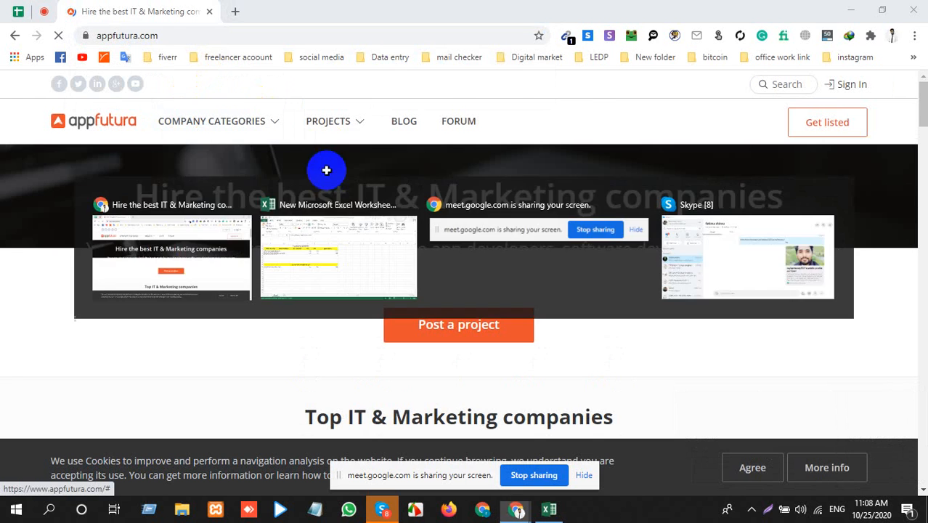
key("alt+Tab")
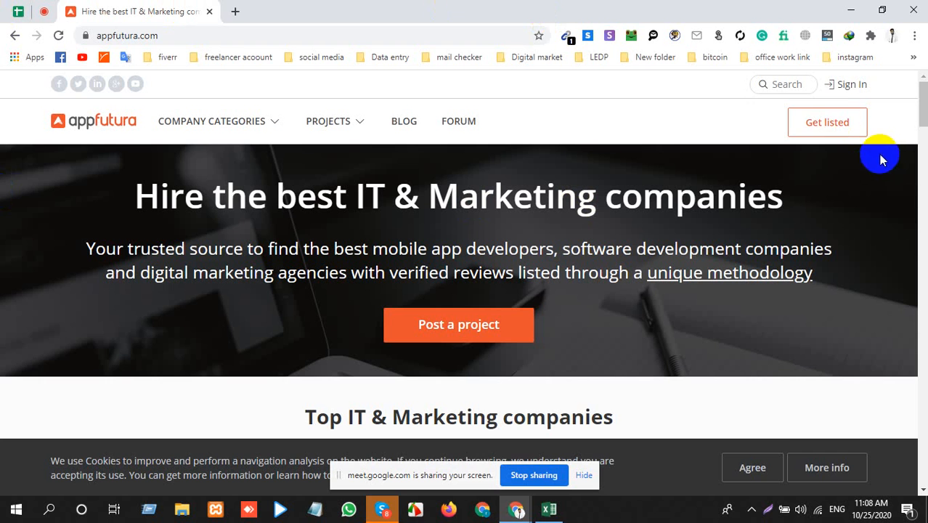
left_click(549, 509)
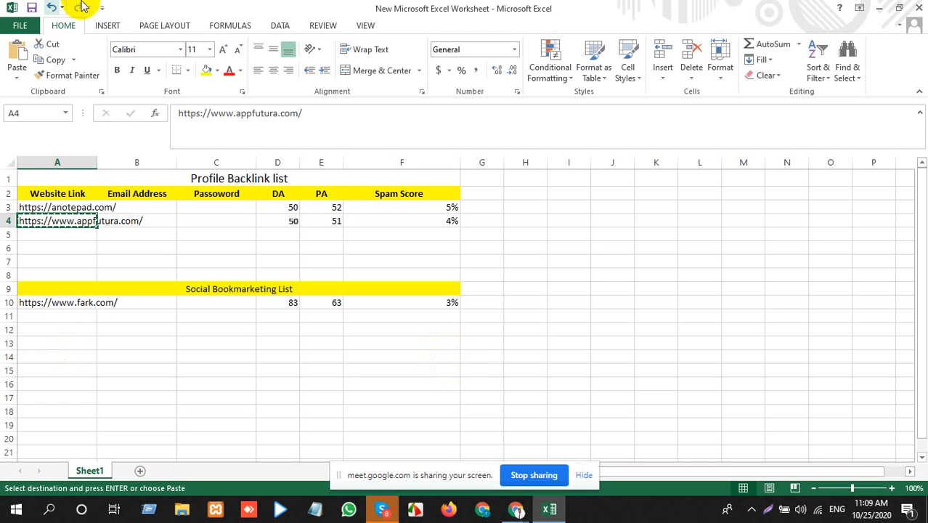
Step: Return to the AppFutura site in Chrome, look over the home page, and open its company registration page
left_click(879, 9)
scroll(269, 372, "down", 15)
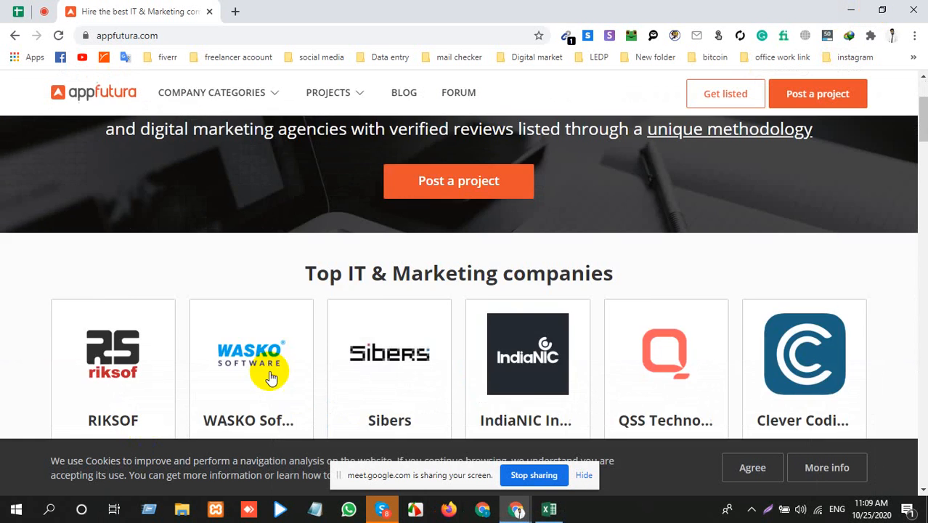
scroll(295, 352, "up", 10)
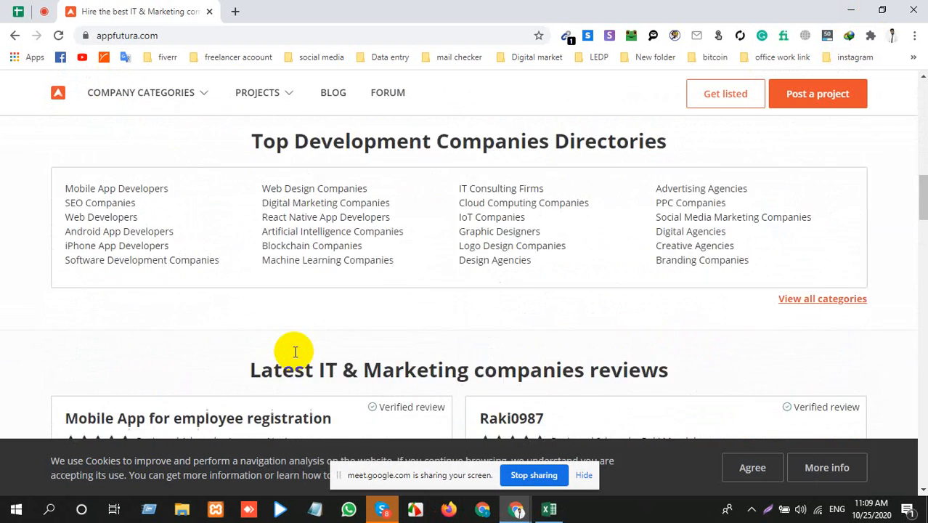
scroll(638, 245, "up", 2)
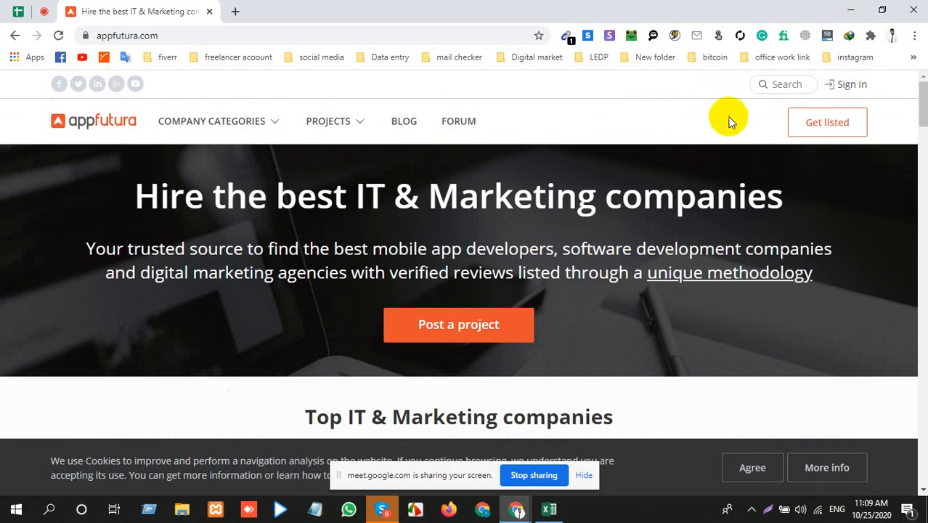
left_click(829, 123)
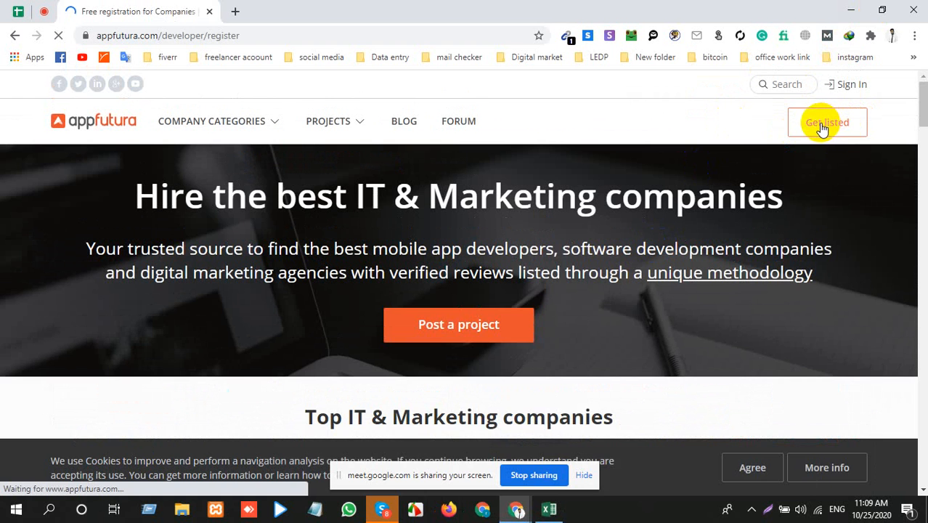
Step: Examine the AppFutura company registration form, from the email registration and company details fields to the account visibility options
scroll(396, 321, "down", 2)
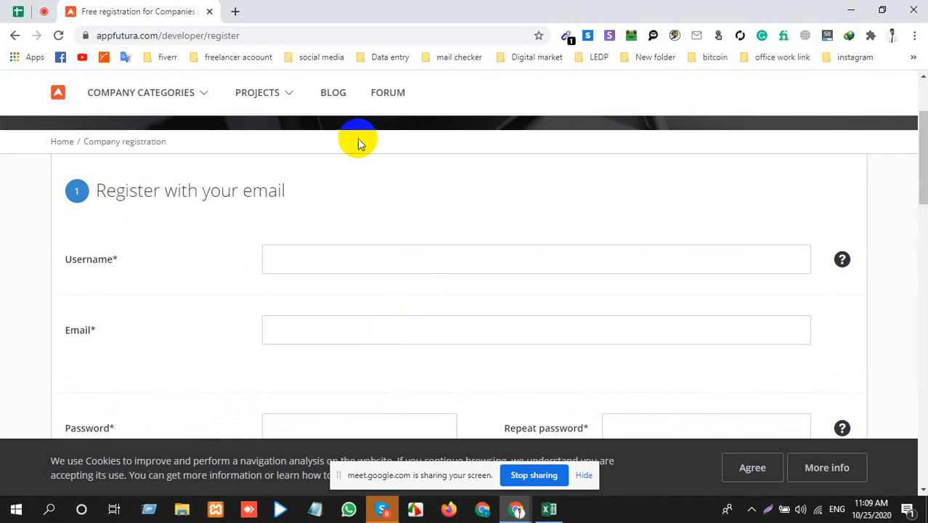
scroll(357, 138, "up", 2)
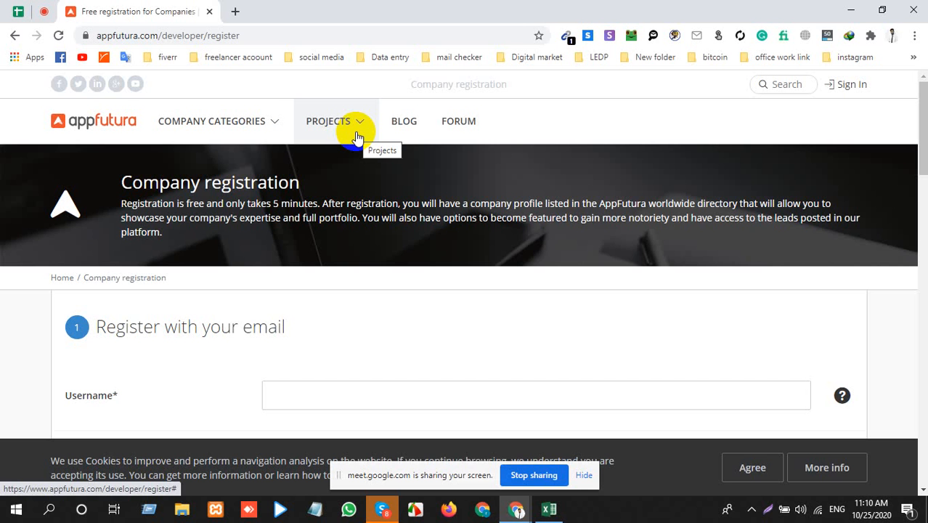
scroll(180, 195, "down", 7)
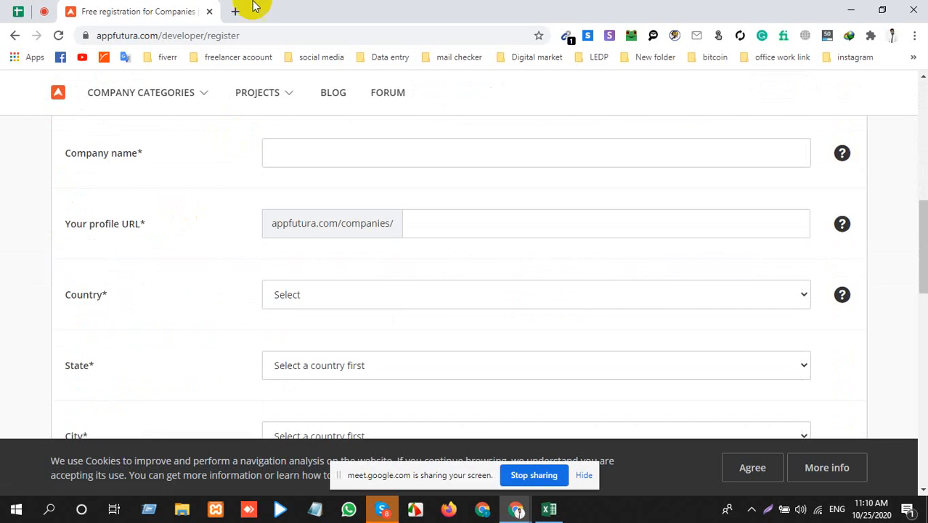
scroll(321, 257, "down", 5)
scroll(320, 256, "up", 6)
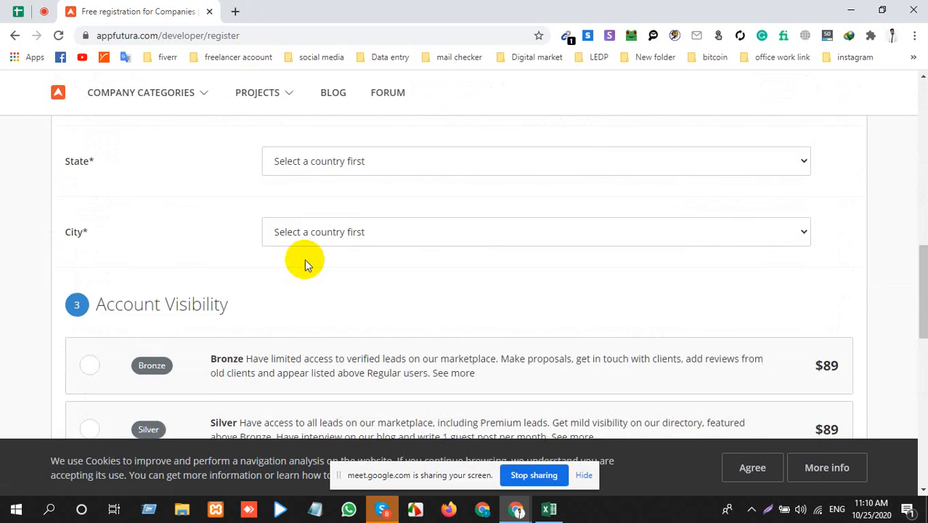
scroll(305, 258, "up", 8)
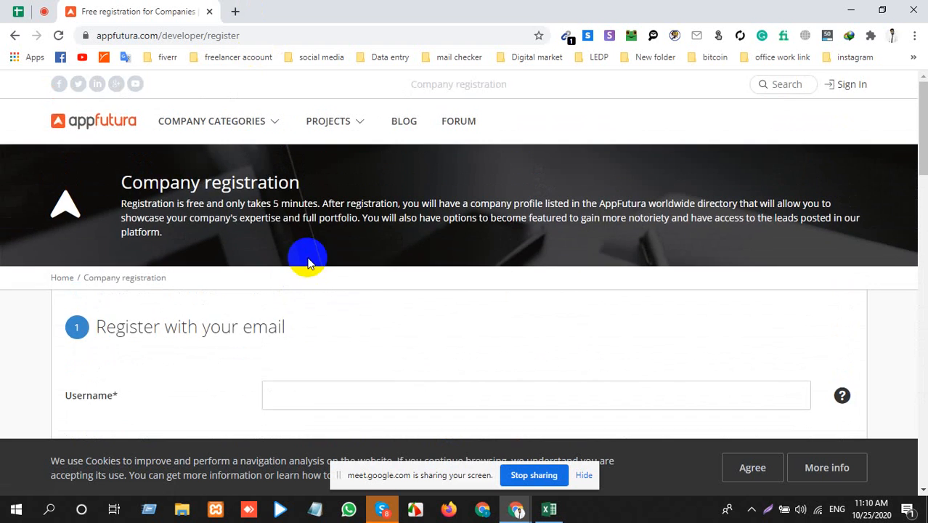
scroll(306, 256, "down", 3)
scroll(320, 274, "down", 6)
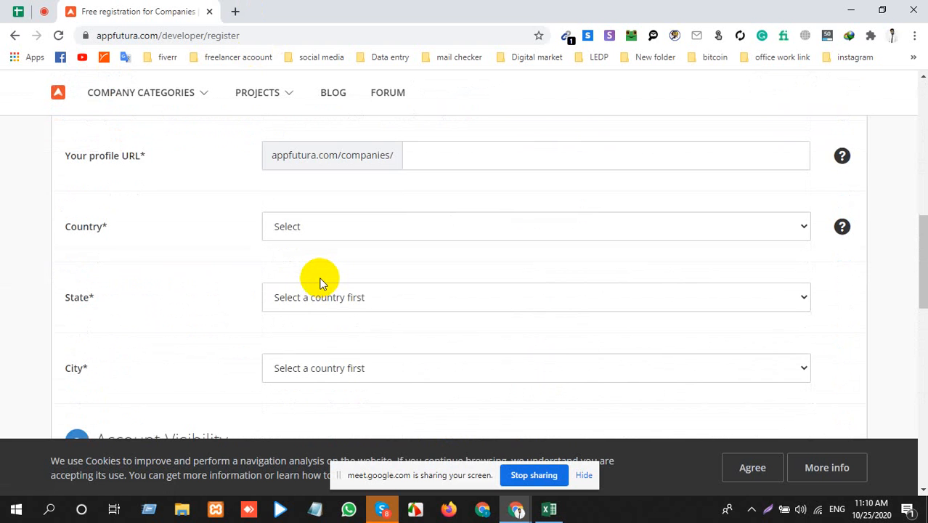
scroll(320, 282, "up", 6)
Step: Switch to the Excel worksheet and review the Website Link column of the Profile Backlink list
left_click(552, 510)
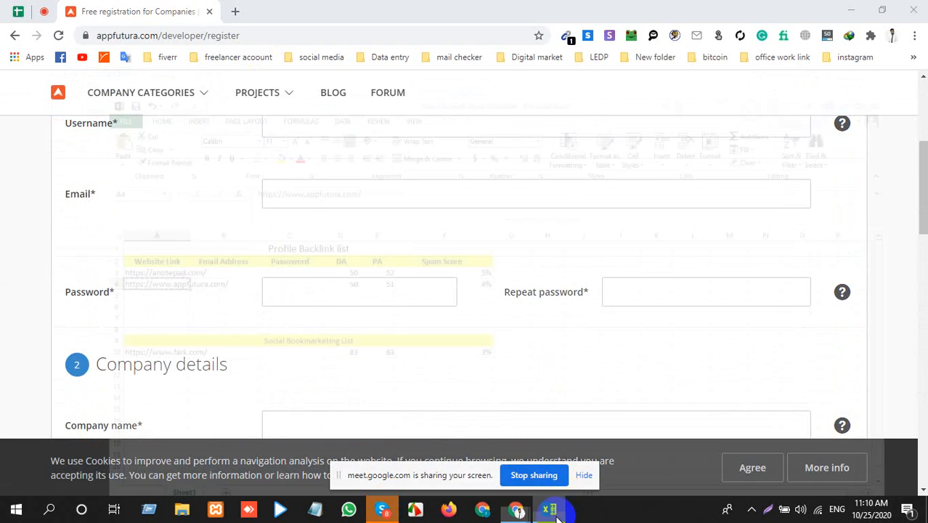
left_click(65, 194)
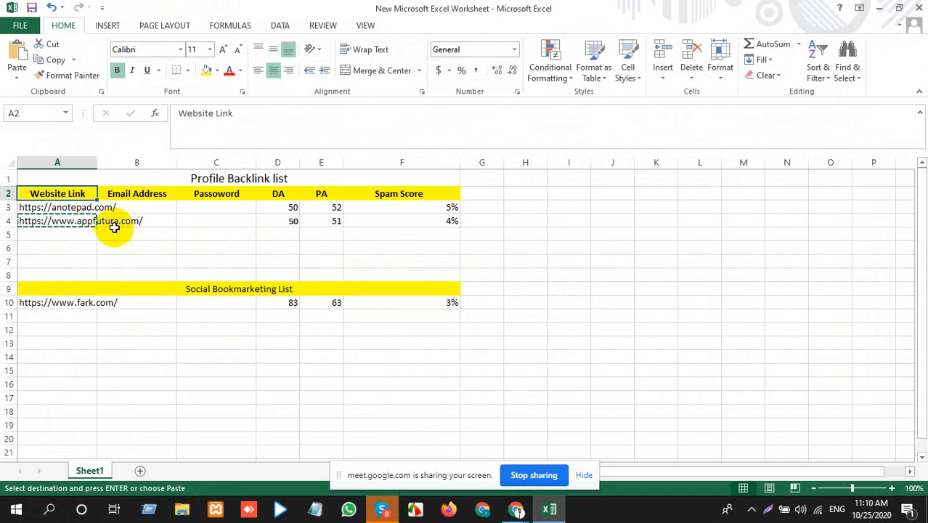
left_click(43, 206)
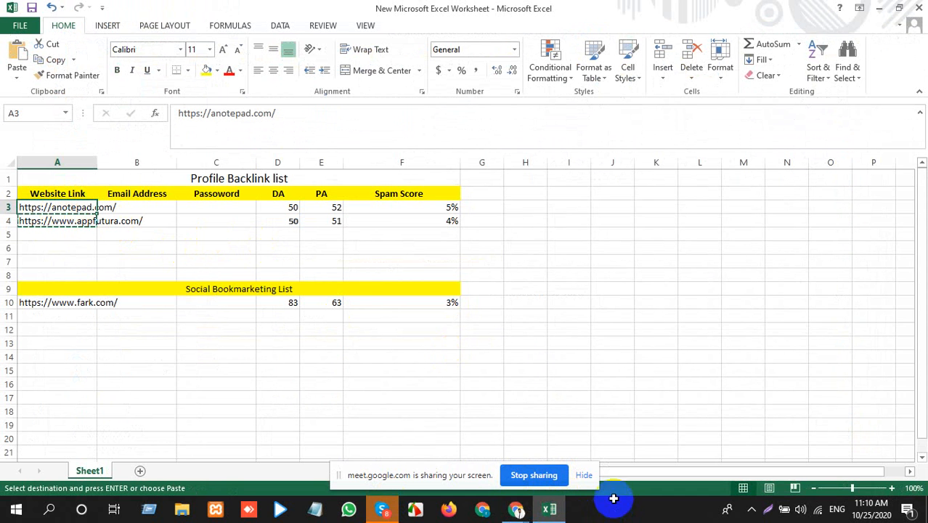
Step: Minimize the Excel and Chrome windows and open the Backlink workbook from the desktop's class folder
left_click(879, 8)
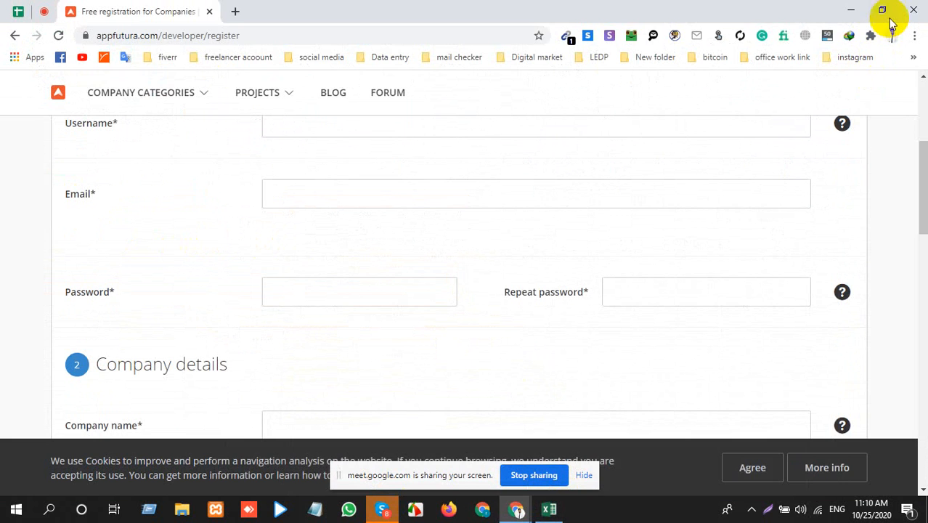
left_click(851, 10)
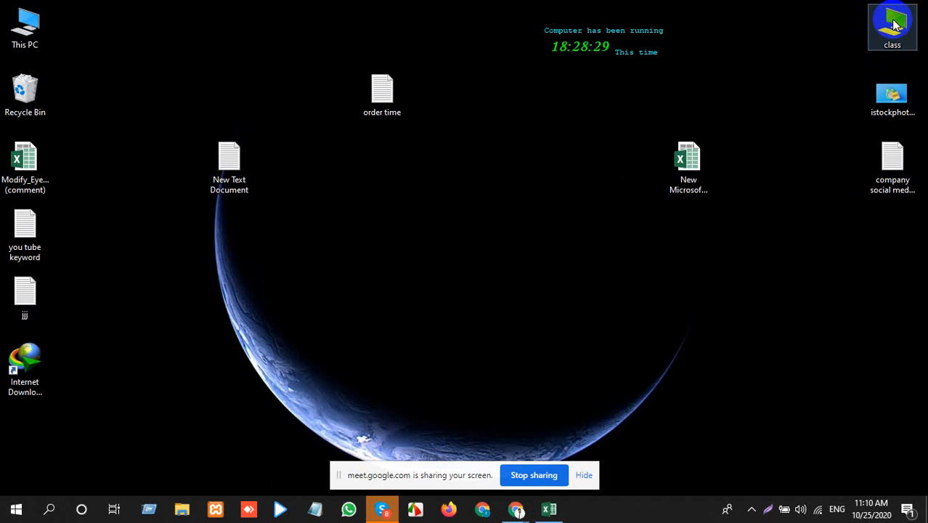
double_click(893, 25)
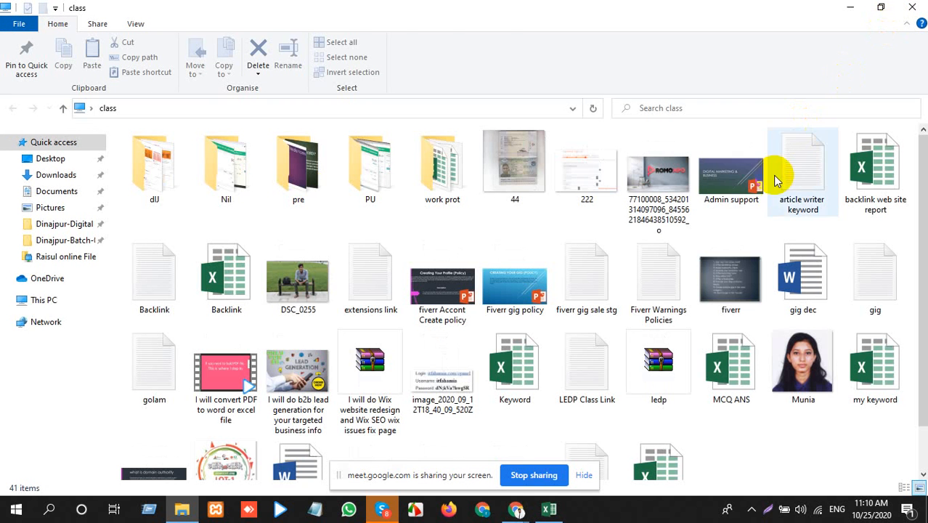
left_click(221, 278)
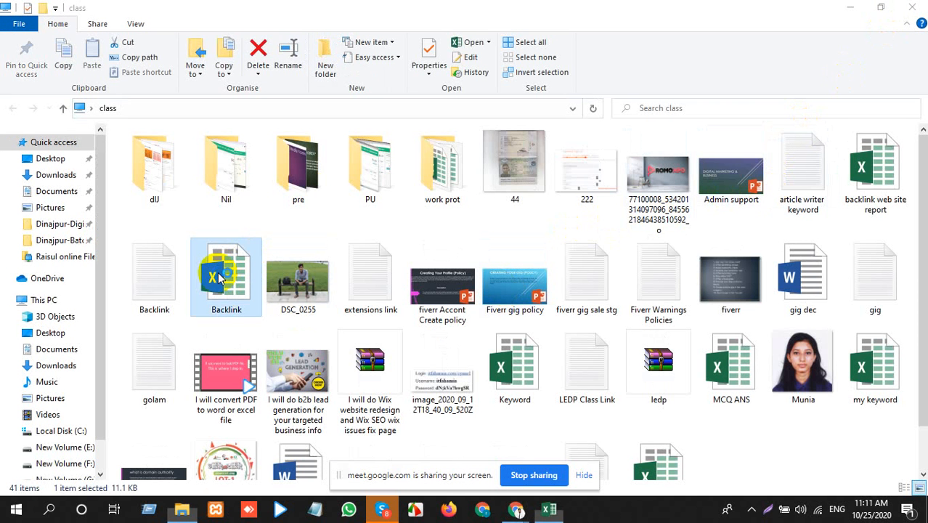
double_click(221, 278)
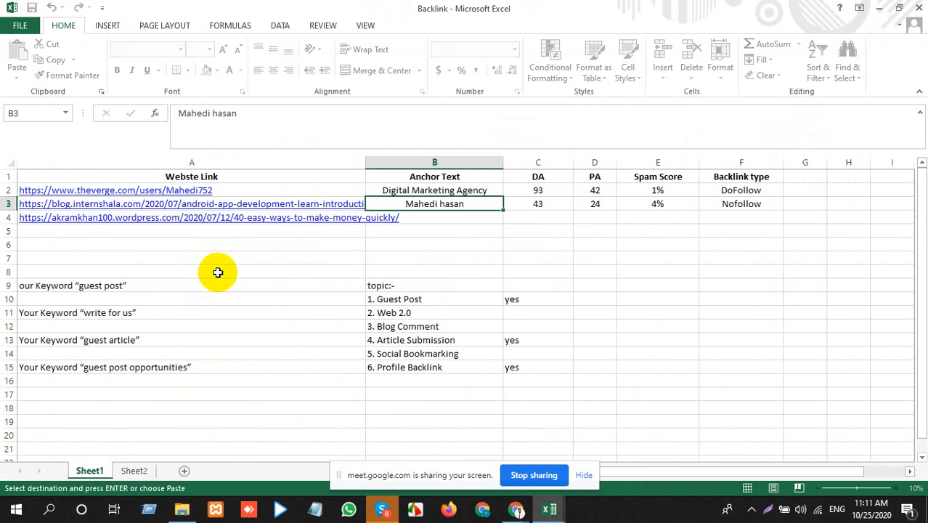
Step: Copy the theverge.com profile link from cell A2 and open it in a new Chrome tab
left_click(208, 285)
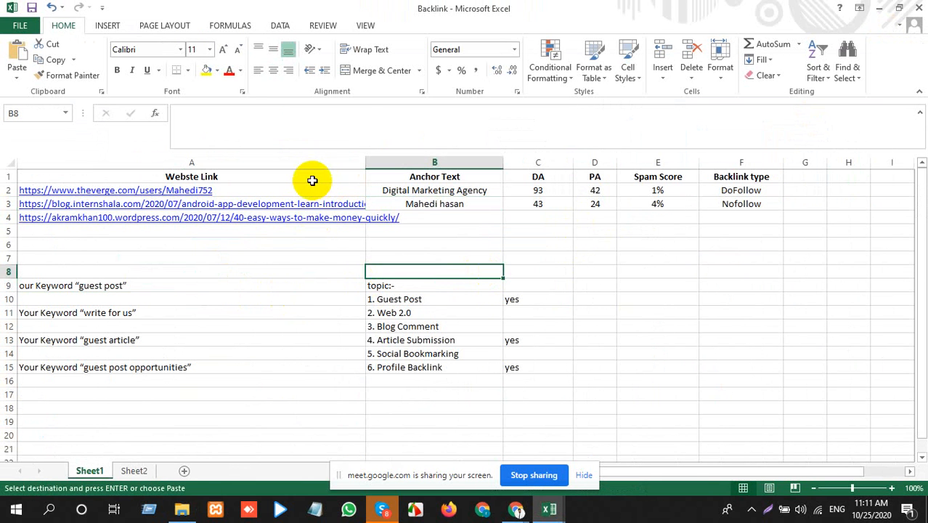
left_click(347, 189)
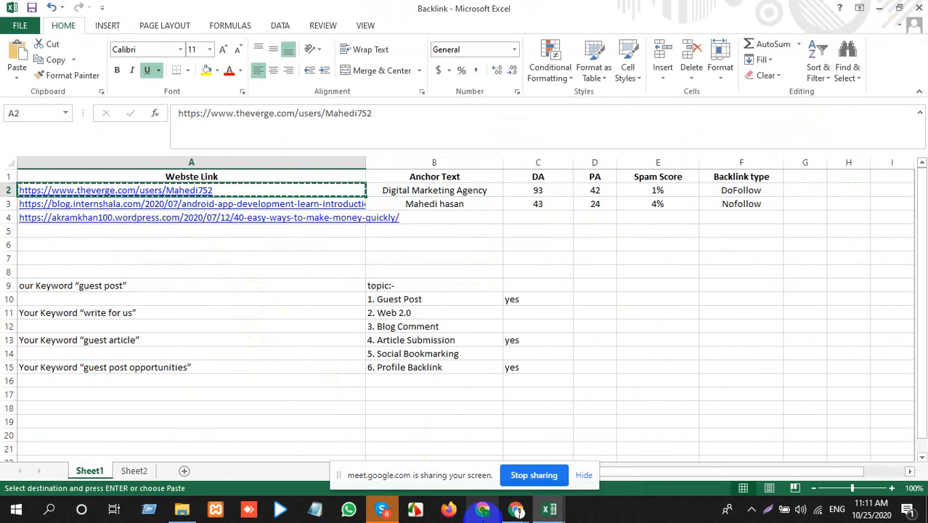
mouse_move(516, 508)
left_click(444, 438)
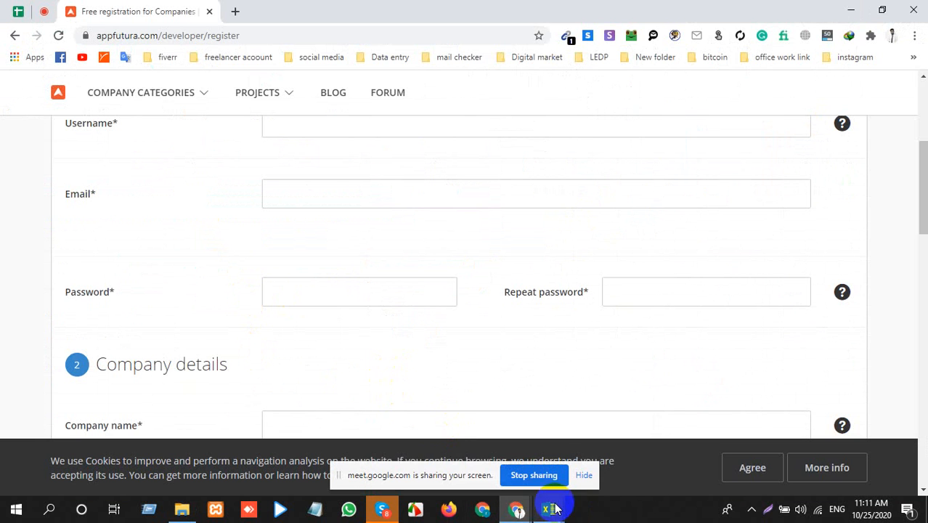
mouse_move(549, 488)
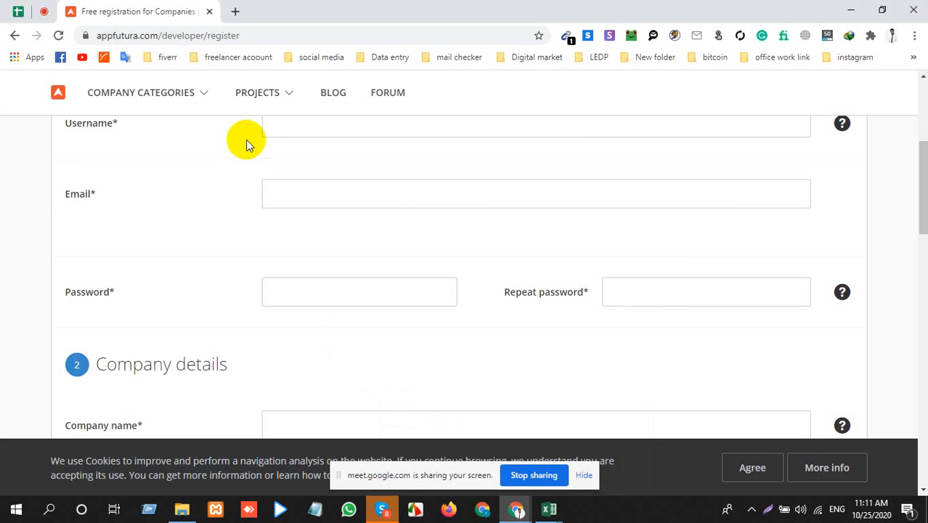
left_click(232, 10)
type("https://www.theverge.com/users/Mahedi752")
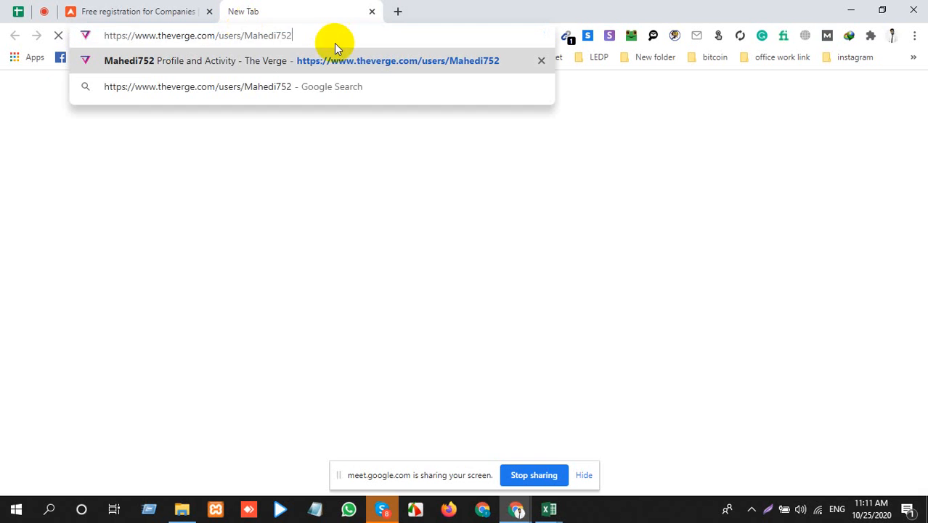
key("Return")
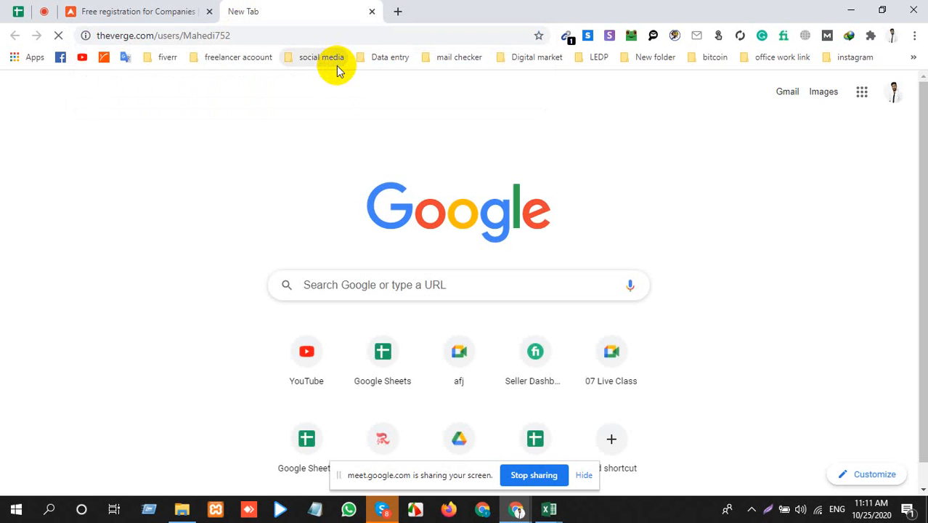
Step: Copy the blog.internshala.com link from cell A3 of the Backlink workbook and open it in another new Chrome tab
key("alt+Tab")
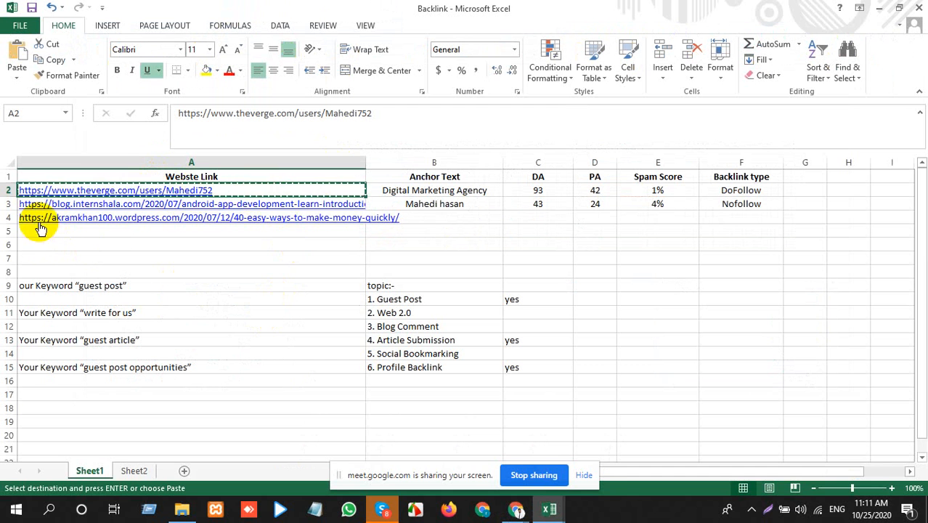
left_click(392, 193)
left_click(397, 201)
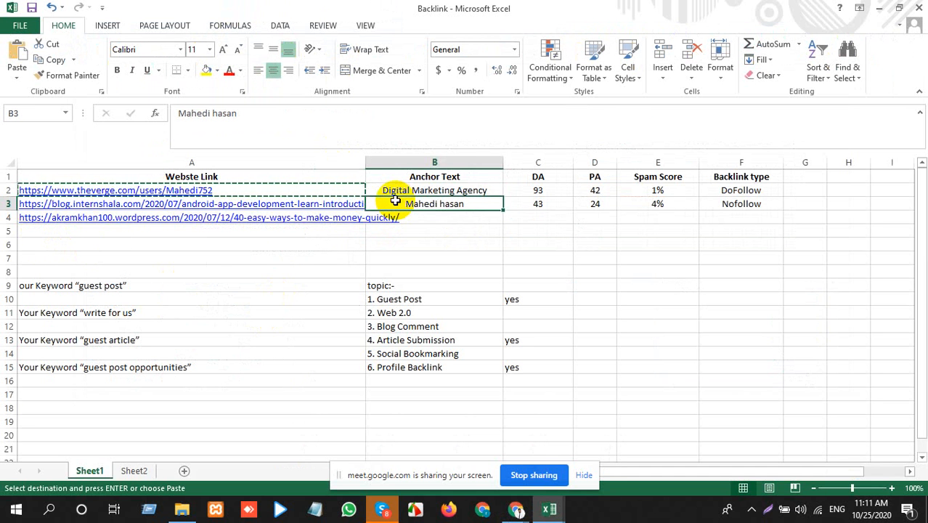
key("Left")
key("ctrl+c")
key("alt+Tab")
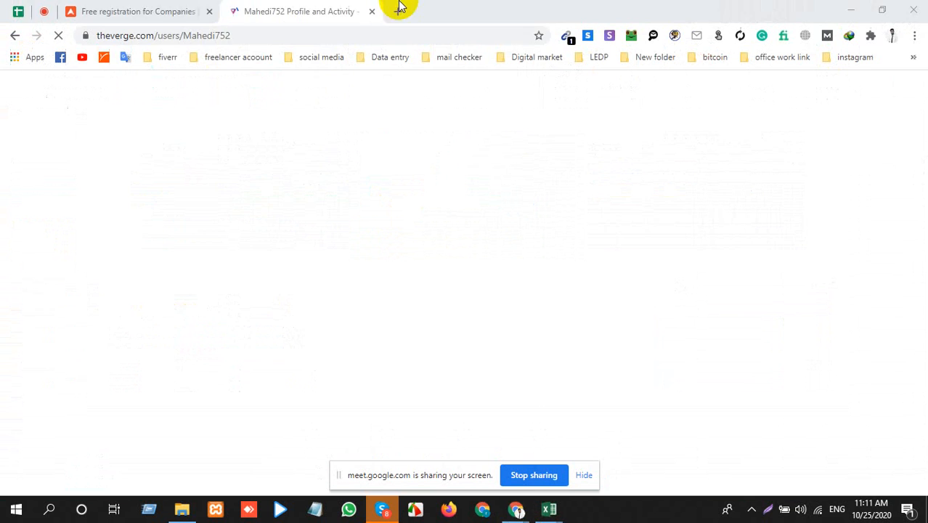
left_click(398, 13)
key("ctrl+v")
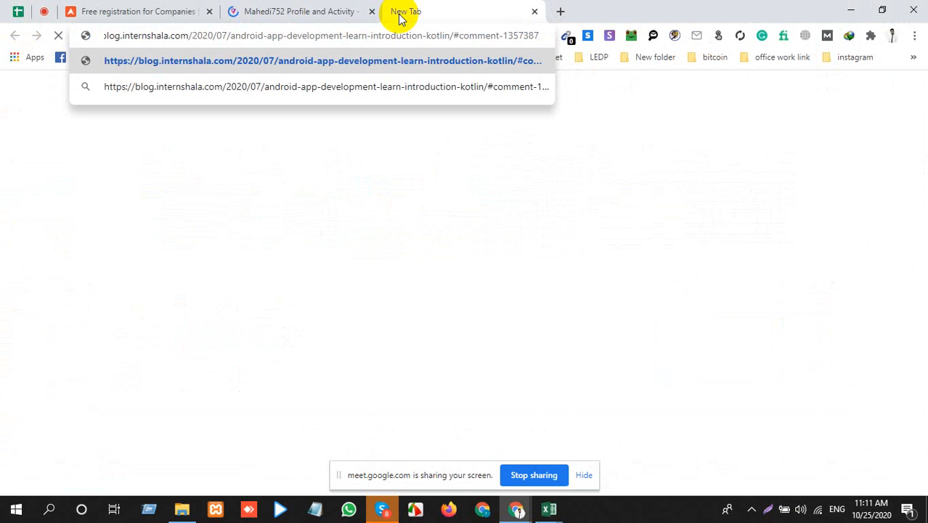
key("Return")
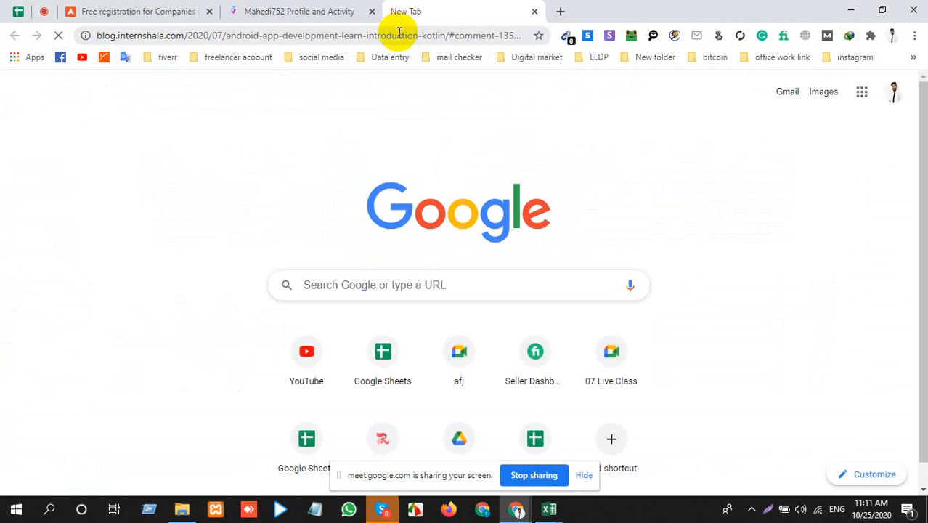
Step: Remove the user path from The Verge profile address to load the theverge.com home page, checking the Internshala blog tab meanwhile
left_click(312, 12)
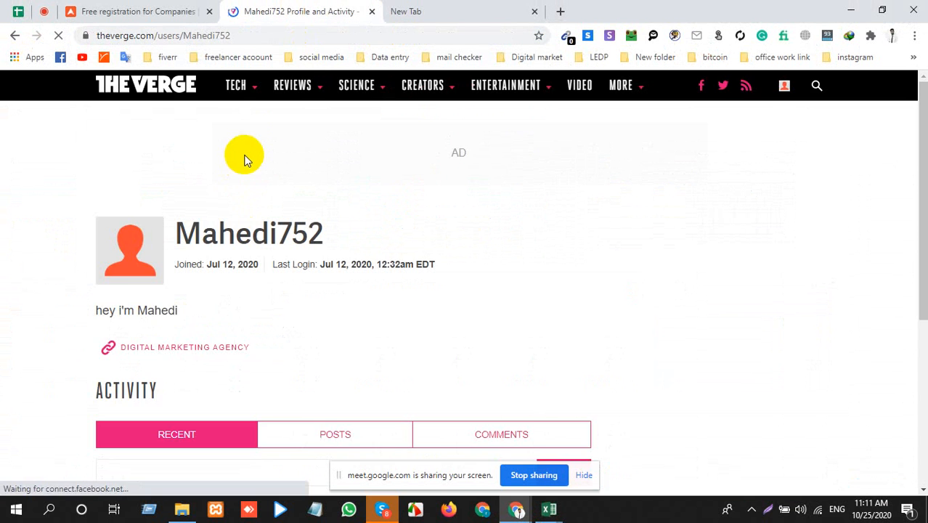
left_click_drag(156, 35, 409, 22)
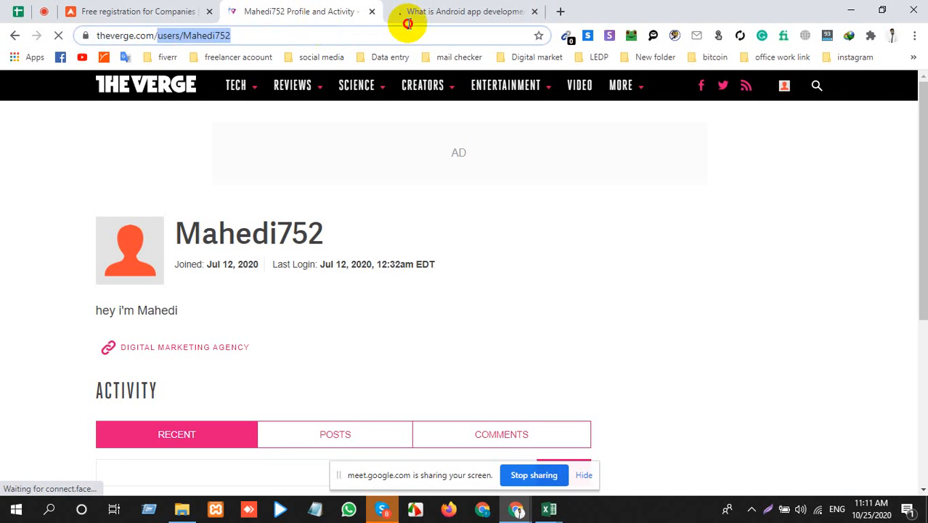
key("BackSpace")
key("Return")
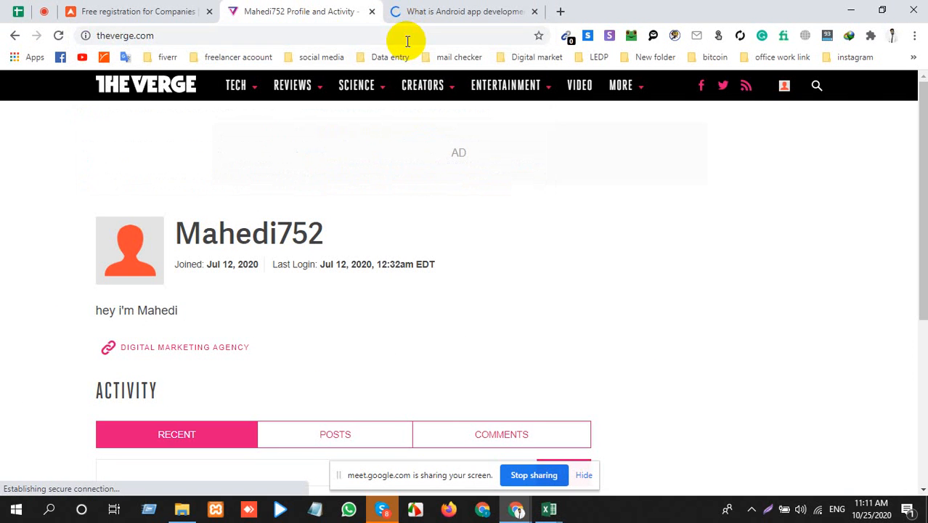
left_click(404, 11)
left_click(267, 147)
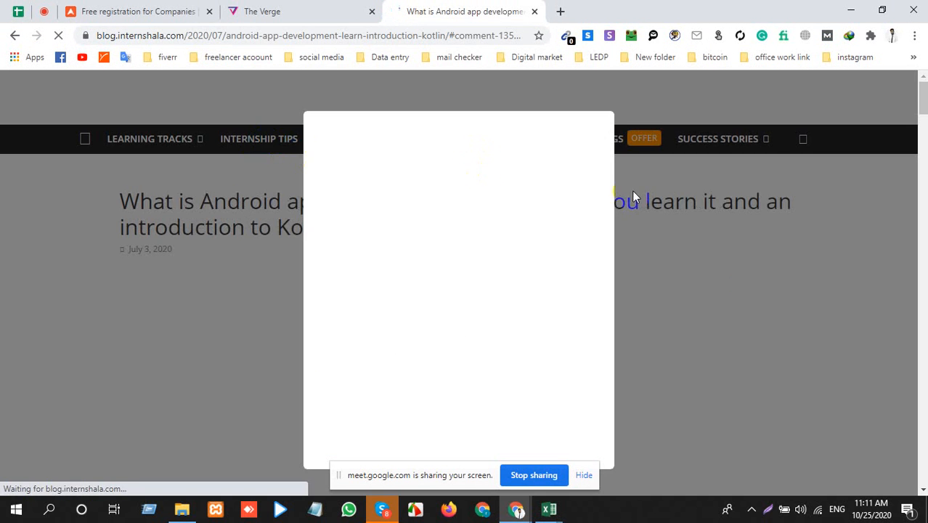
left_click(342, 15)
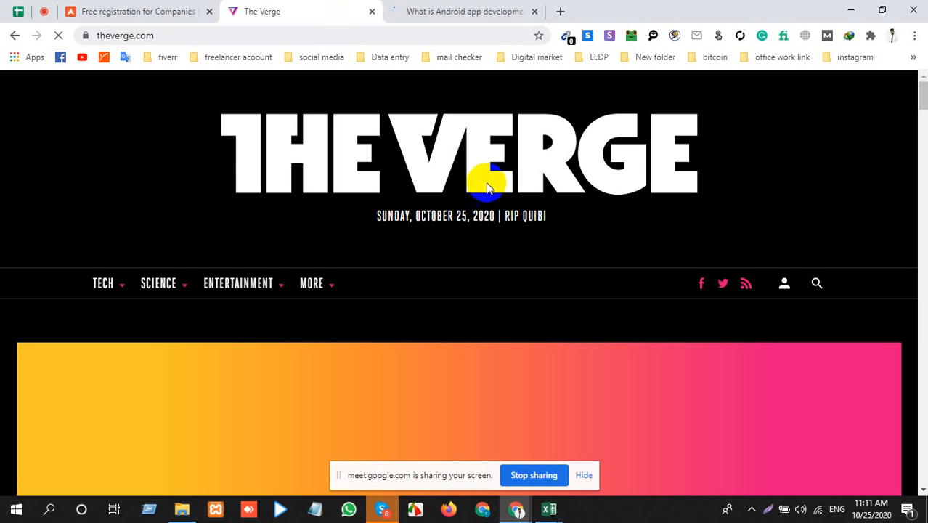
Step: Open the Disposable temporary email site, temp-mail.io, in a new tab from the bookmarks stored in New folder
left_click(560, 12)
left_click(599, 56)
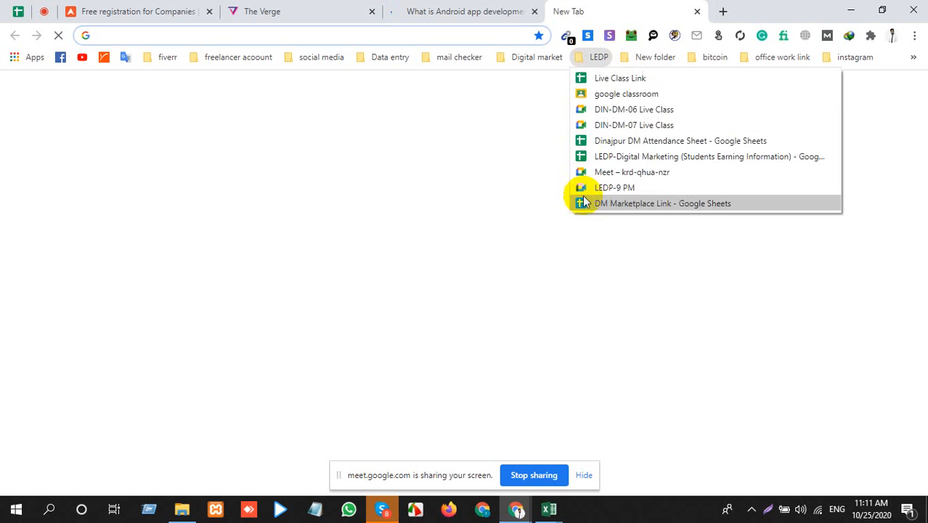
mouse_move(665, 62)
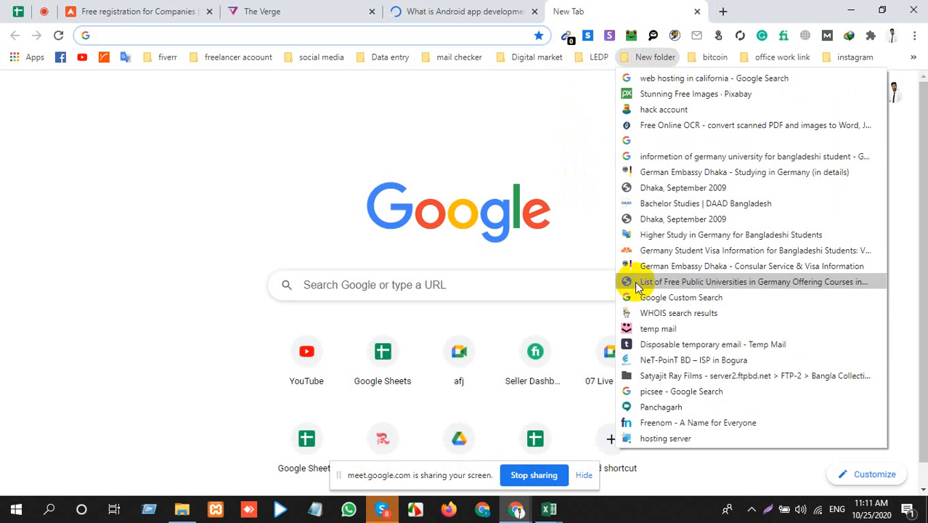
left_click(652, 345)
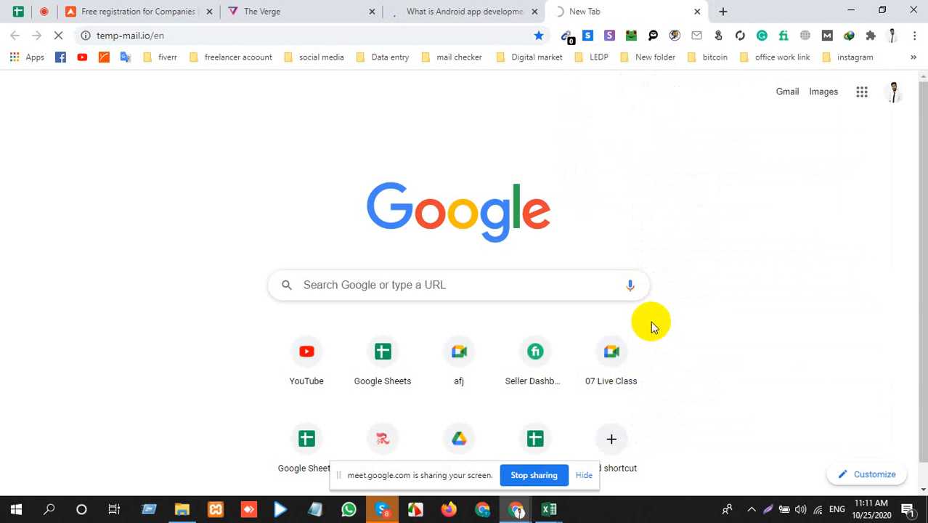
Step: Hide the screen-sharing notice and copy the generated temporary e-mail address from the tempmail page
left_click(332, 9)
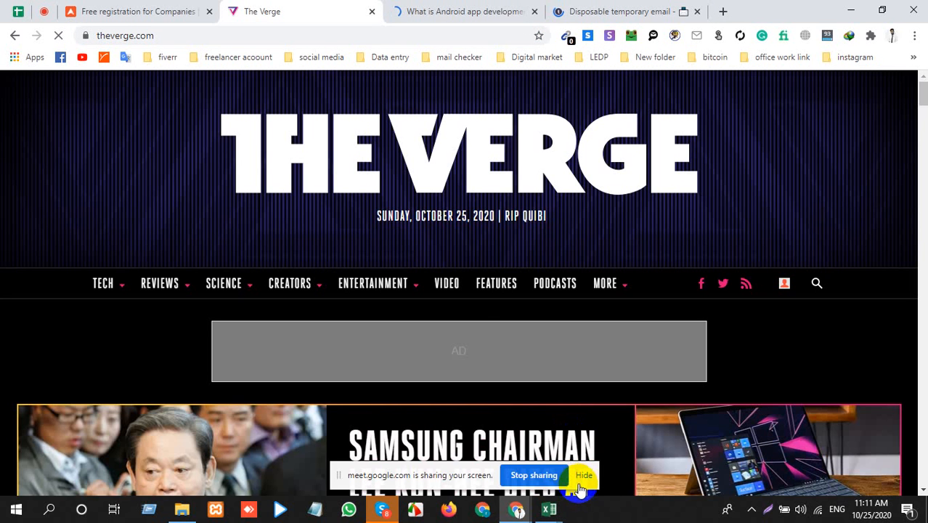
left_click(579, 485)
mouse_move(338, 280)
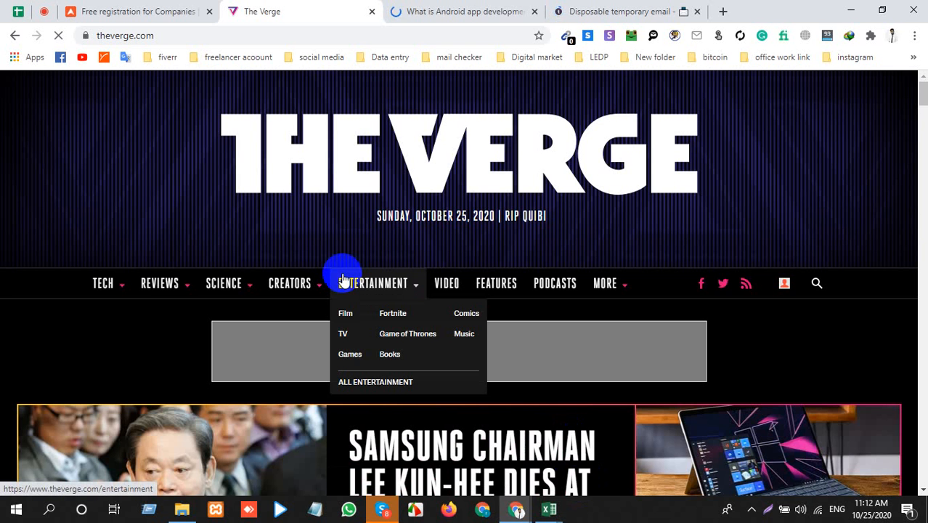
left_click(577, 7)
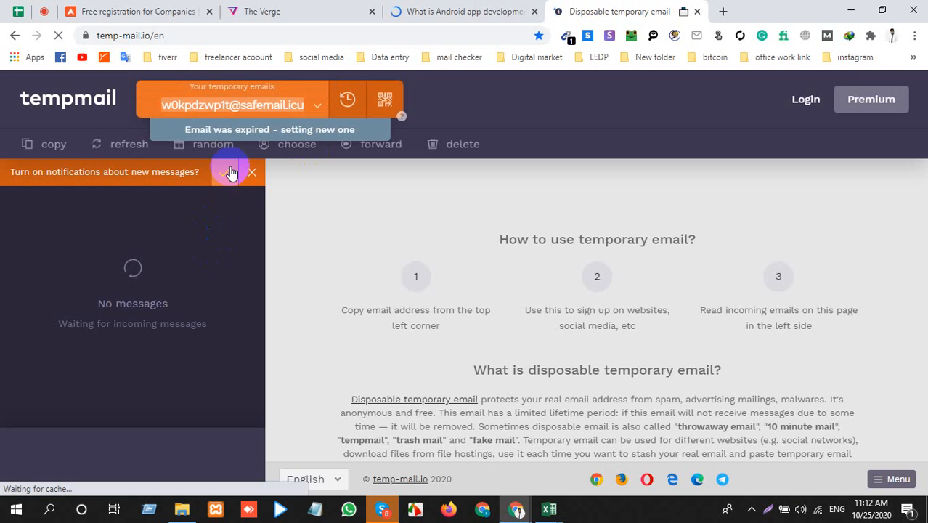
left_click(271, 107)
Step: Open the signed-in account's profile page from the user options on The Verge home page
left_click(299, 9)
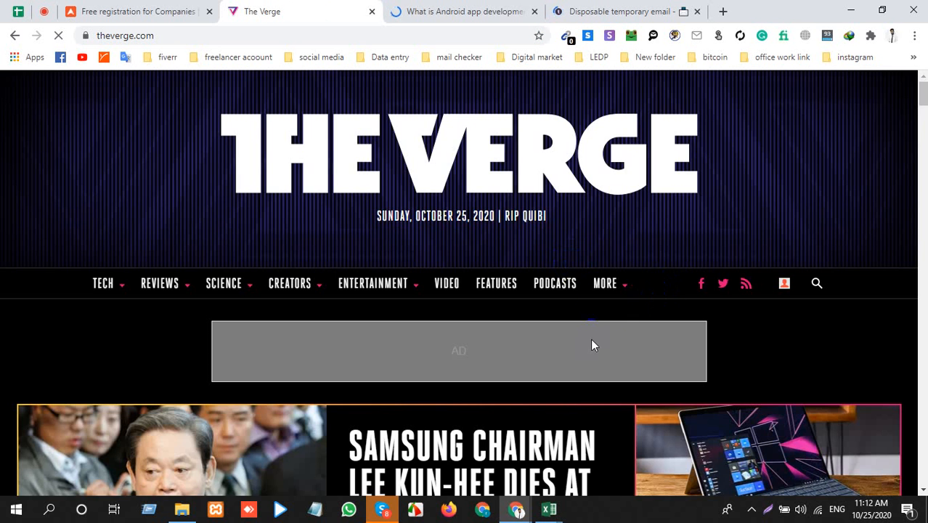
scroll(596, 334, "down", 3)
scroll(612, 305, "up", 3)
mouse_move(784, 290)
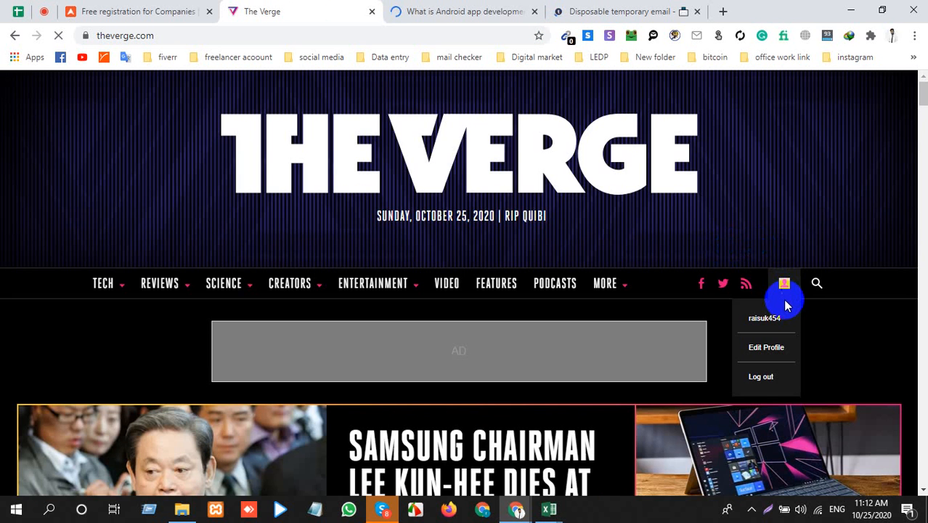
left_click(766, 323)
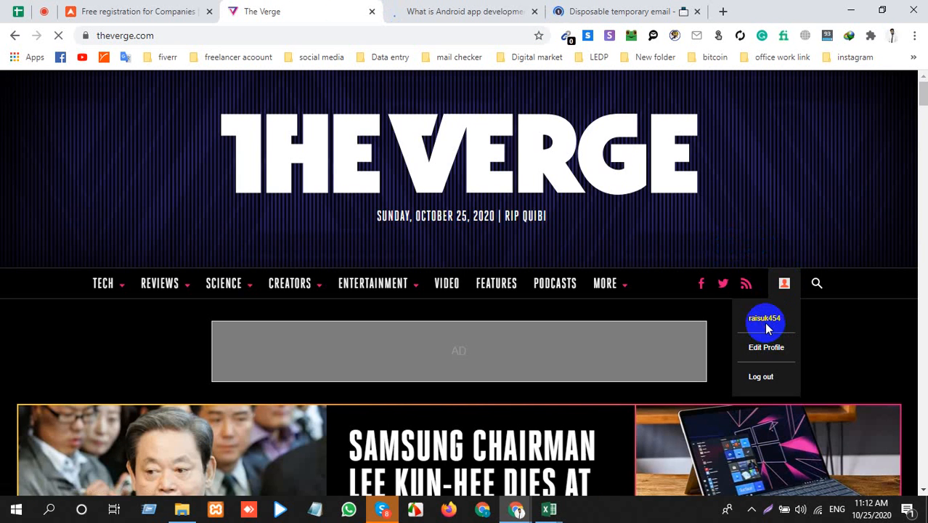
left_click(760, 325)
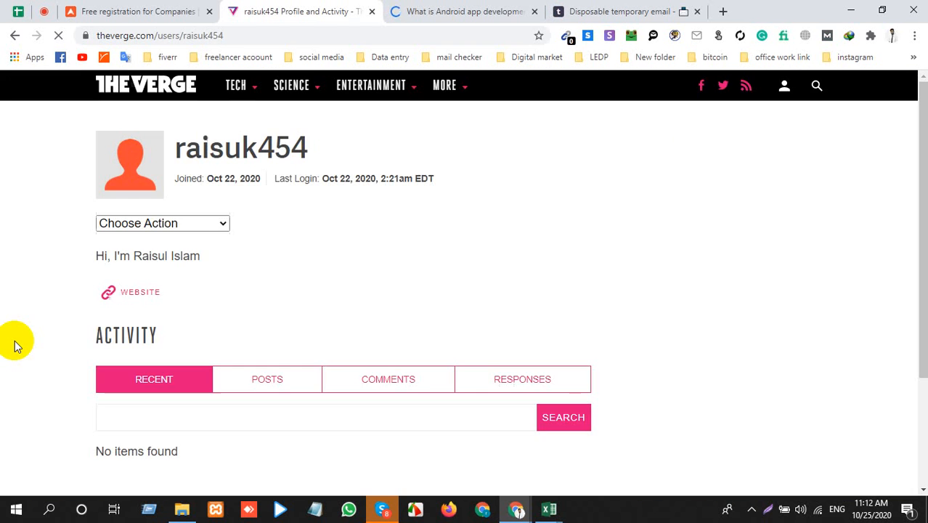
Step: Close the Internshala blog page and return to The Verge profile page
left_click(443, 10)
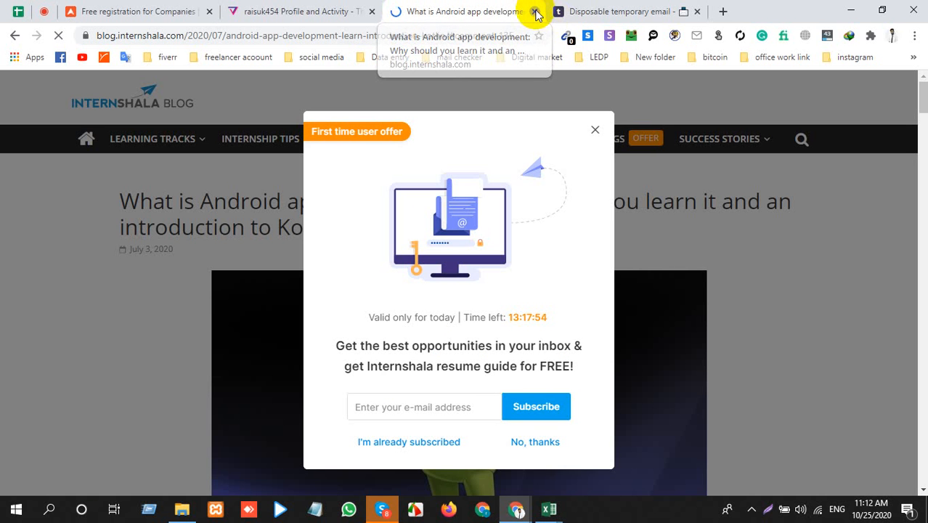
left_click(534, 11)
left_click(291, 10)
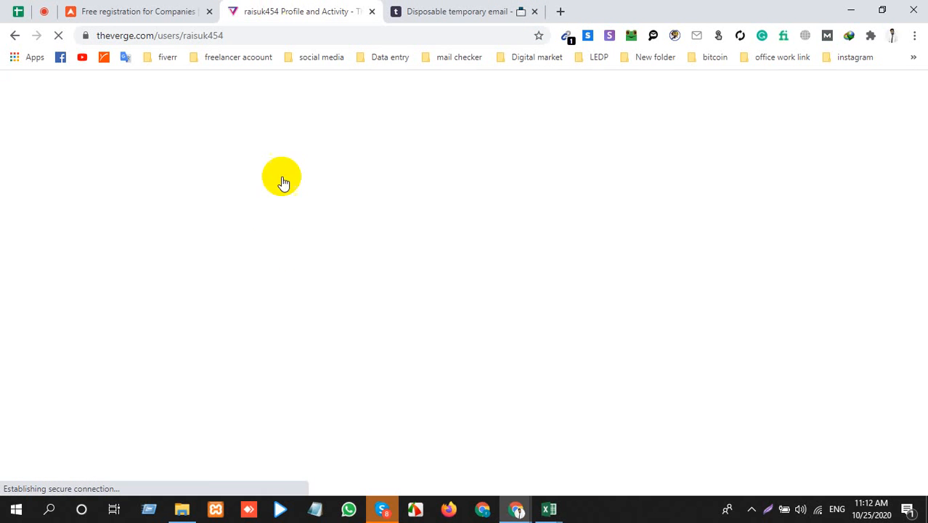
Step: Review the introduction text, website link and activity section on The Verge profile page
scroll(283, 262, "down", 2)
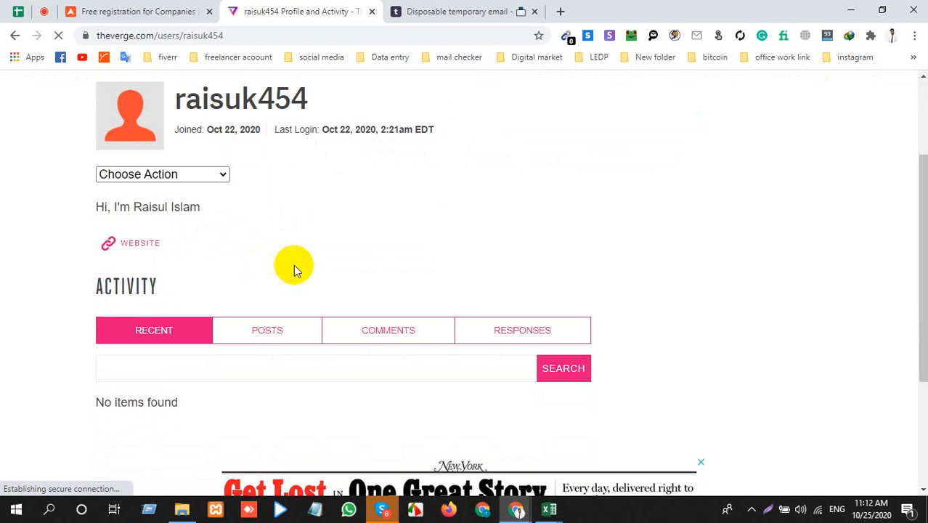
triple_click(134, 208)
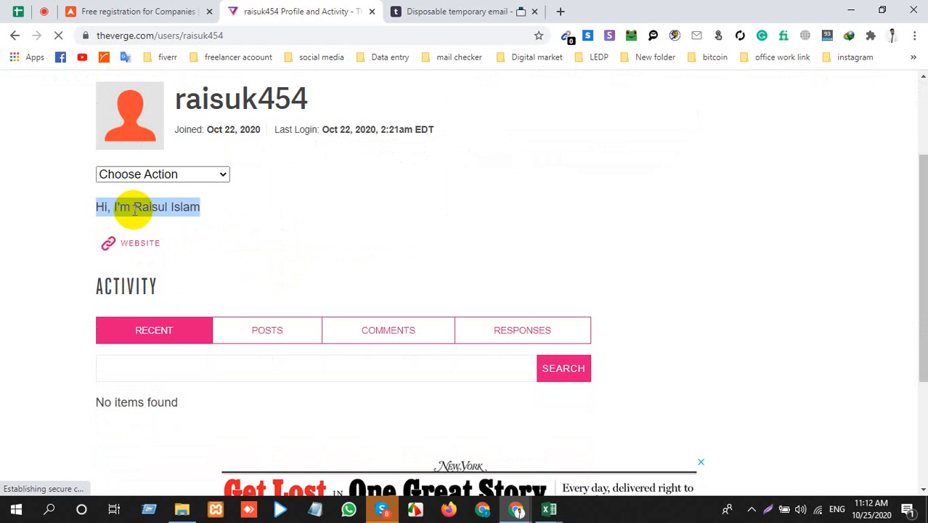
scroll(343, 289, "up", 2)
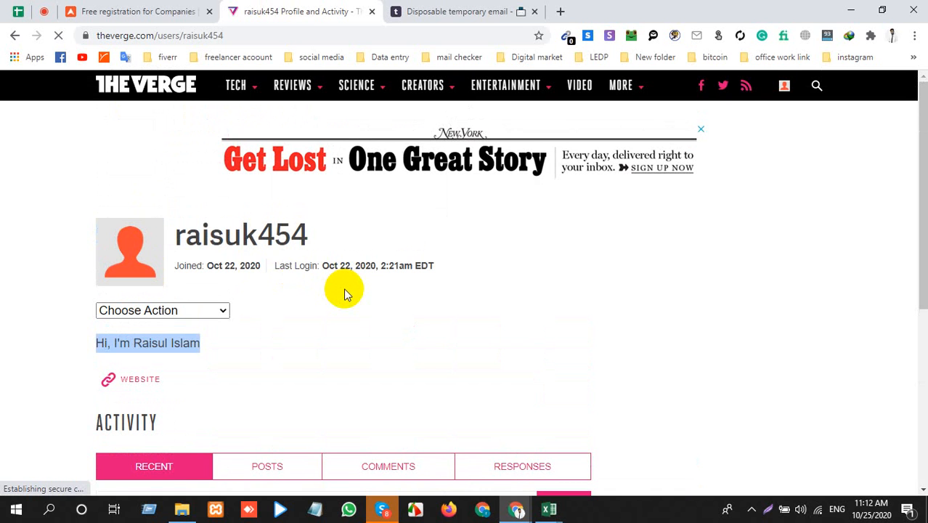
scroll(269, 95, "down", 4)
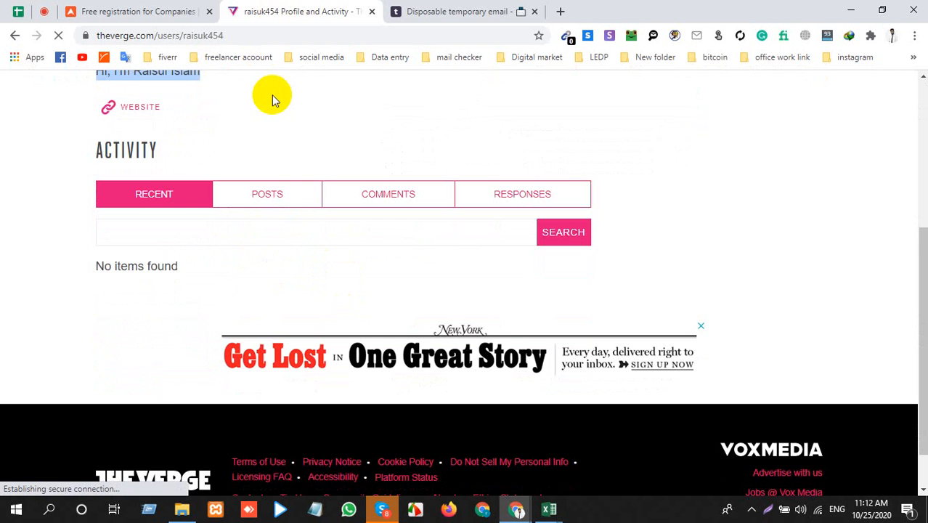
scroll(143, 255, "up", 1)
scroll(143, 256, "up", 2)
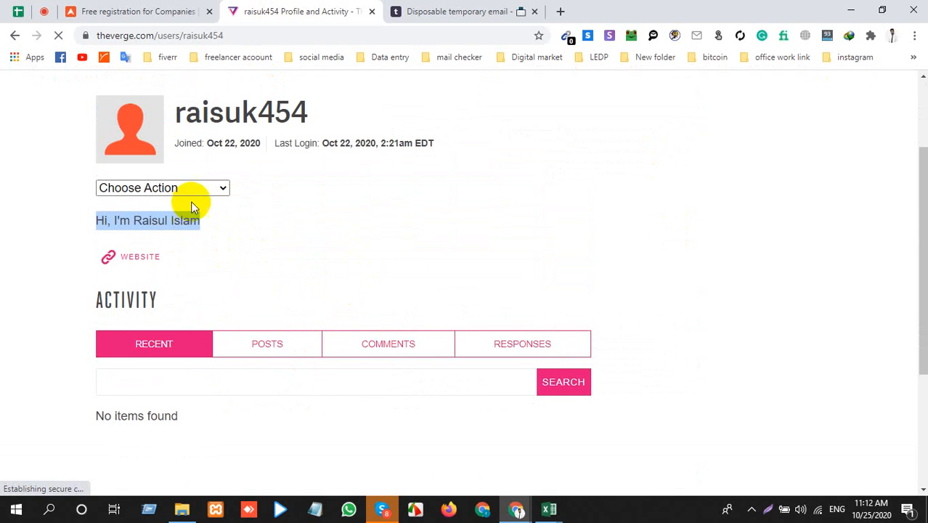
left_click(327, 216)
Step: Follow the profile's website backlink to check its destination and return to The Verge profile page
left_click(127, 266)
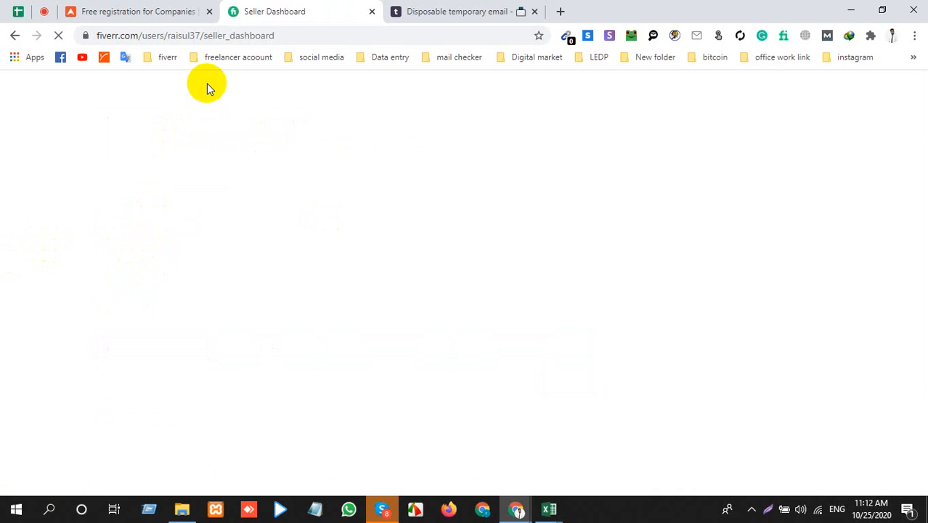
left_click(10, 35)
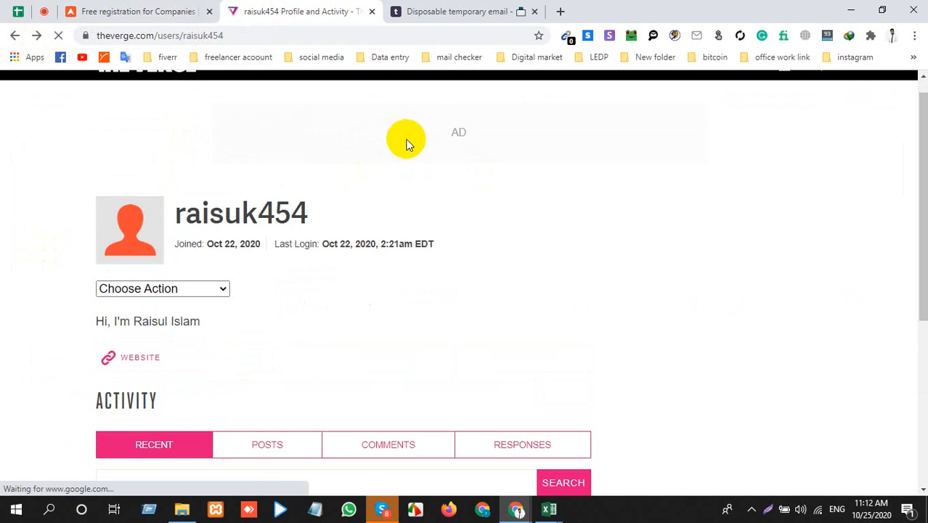
scroll(326, 313, "down", 4)
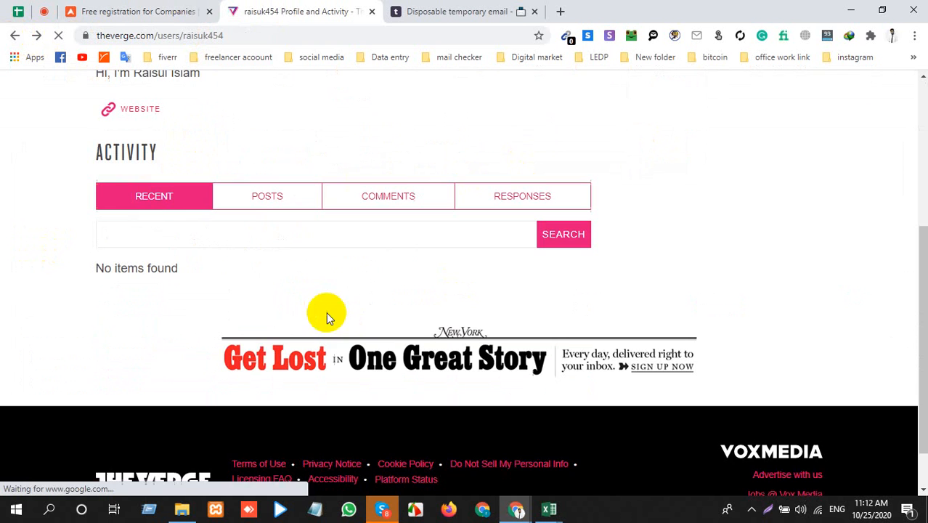
scroll(218, 331, "up", 4)
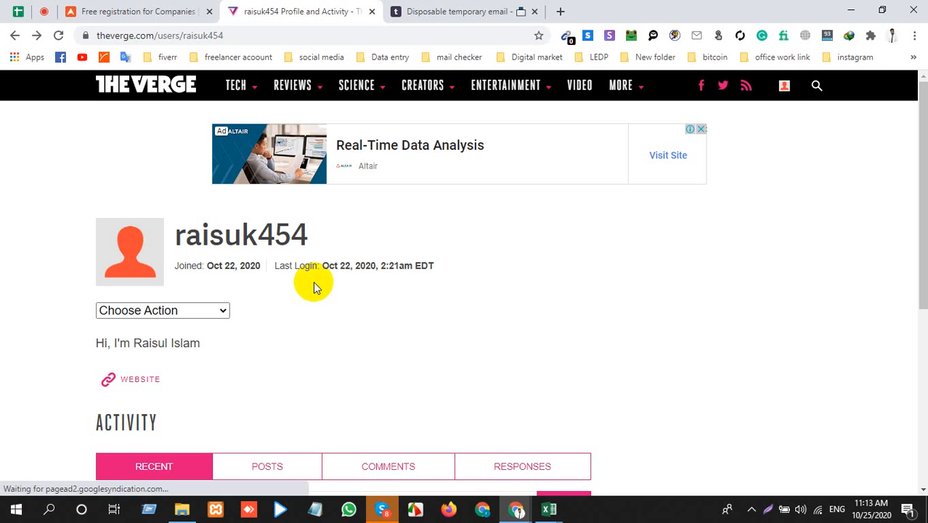
Step: Open the Edit Profile page for the signed-in account on The Verge
left_click(784, 86)
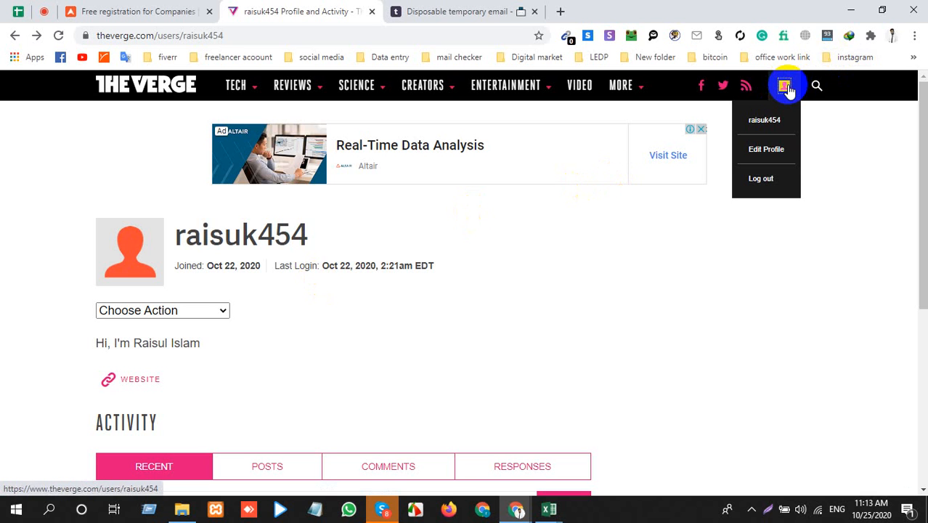
left_click(764, 150)
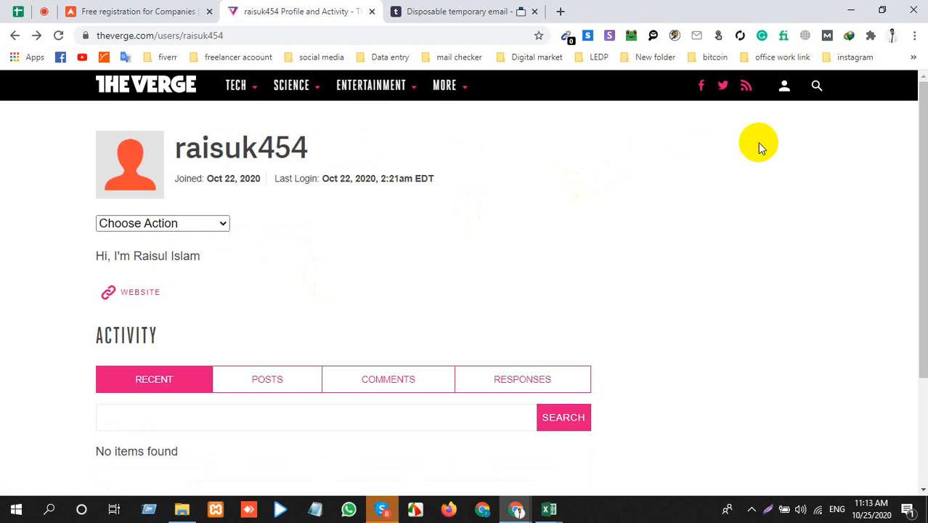
left_click(796, 92)
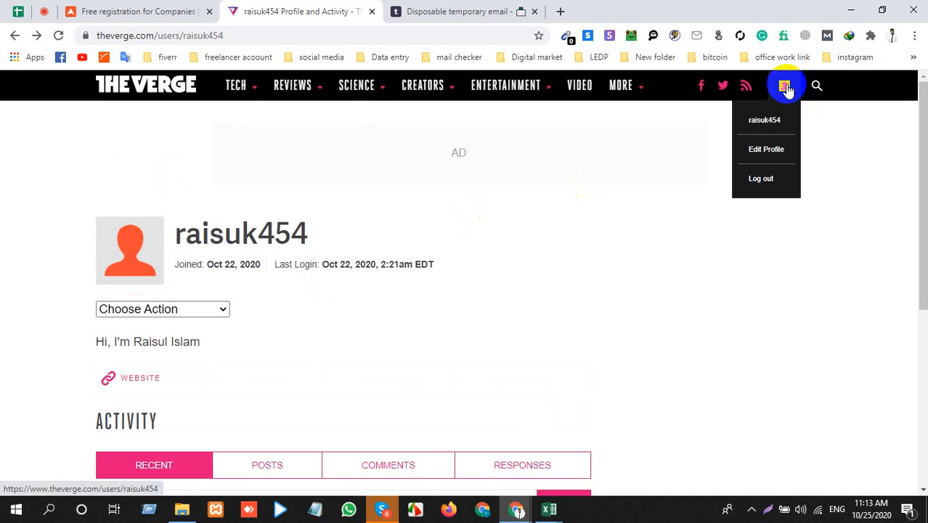
left_click(759, 156)
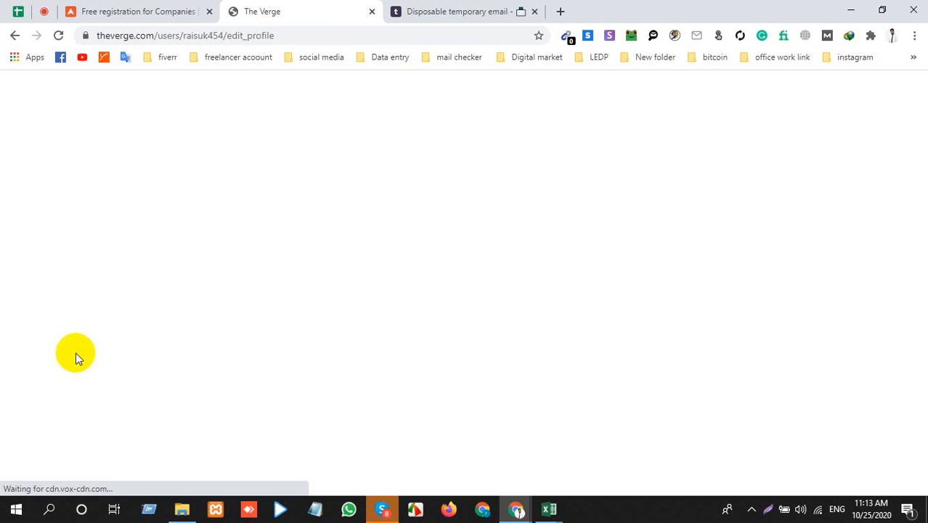
Step: Try to reload the blank edit profile page on The Verge
left_click(62, 40)
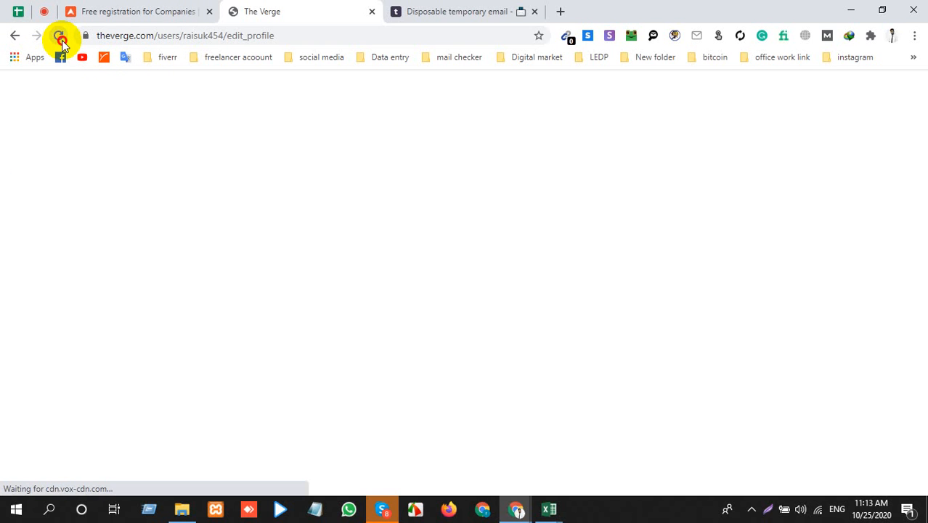
left_click(245, 38)
key("Return")
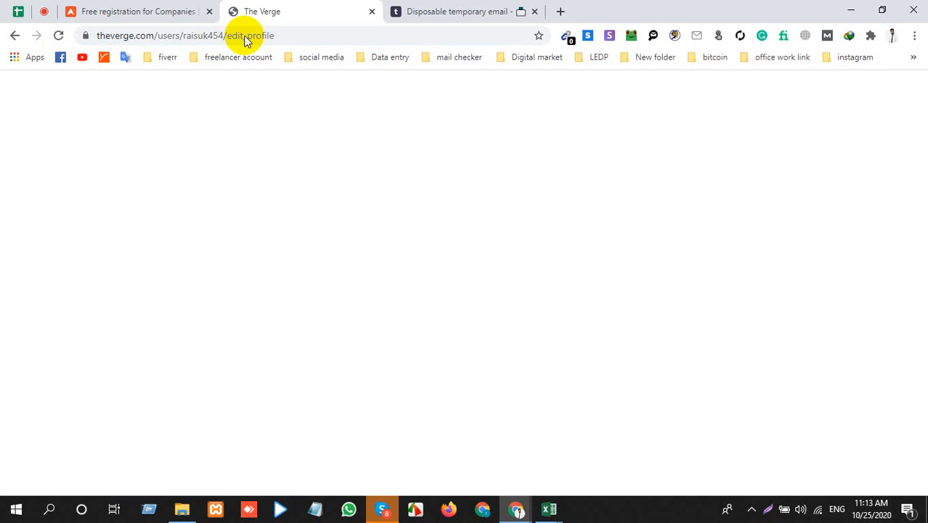
left_click(245, 38)
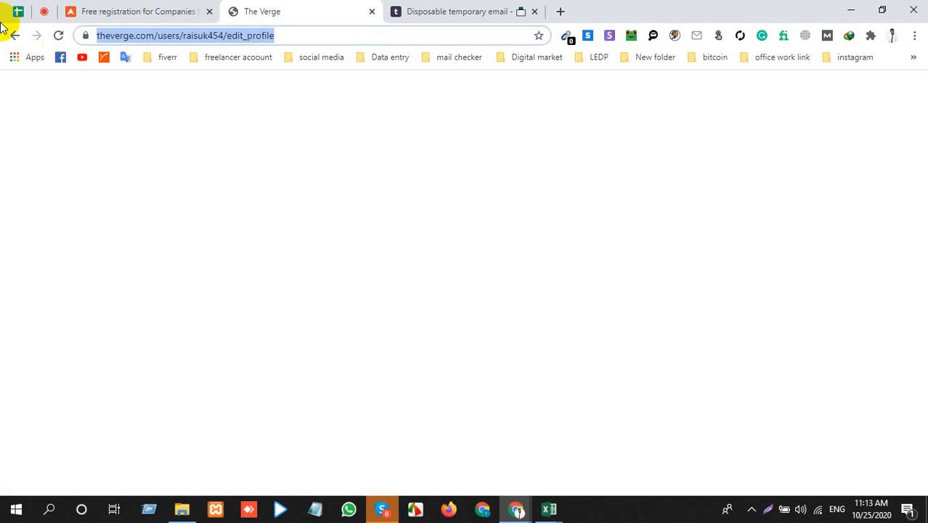
left_click(58, 37)
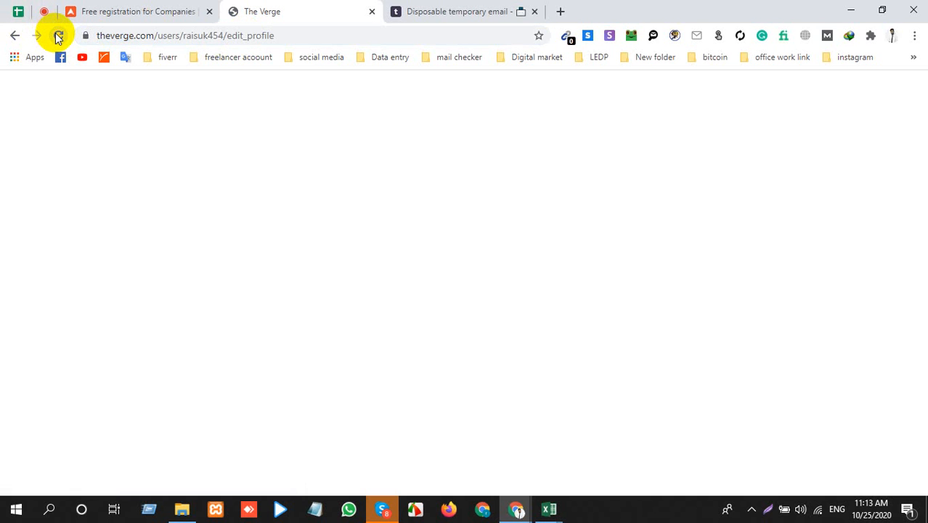
left_click(138, 35)
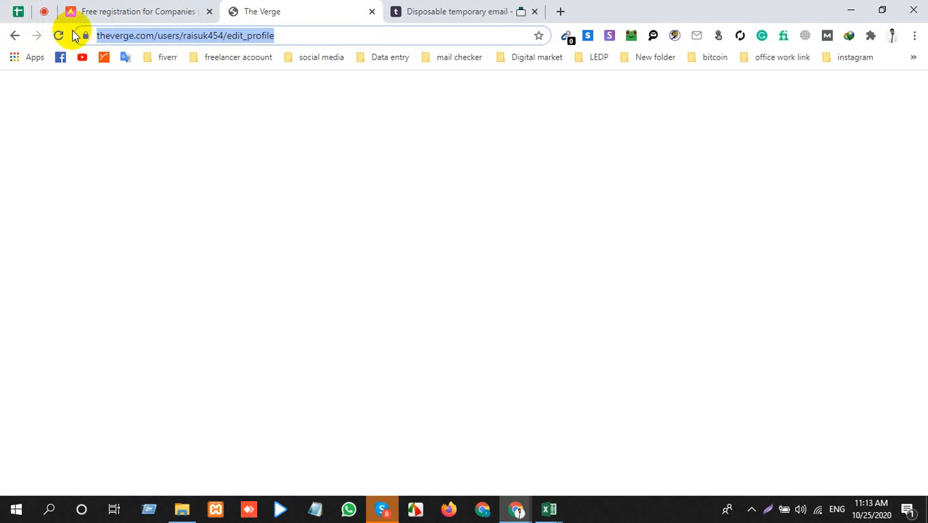
Step: Go back to The Verge profile page and reopen its Edit Profile page
left_click(14, 36)
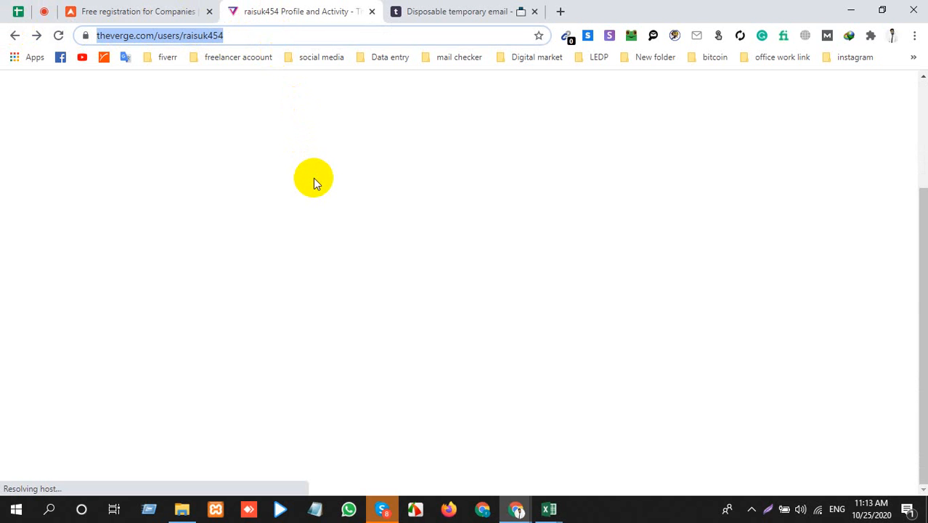
scroll(385, 206, "up", 4)
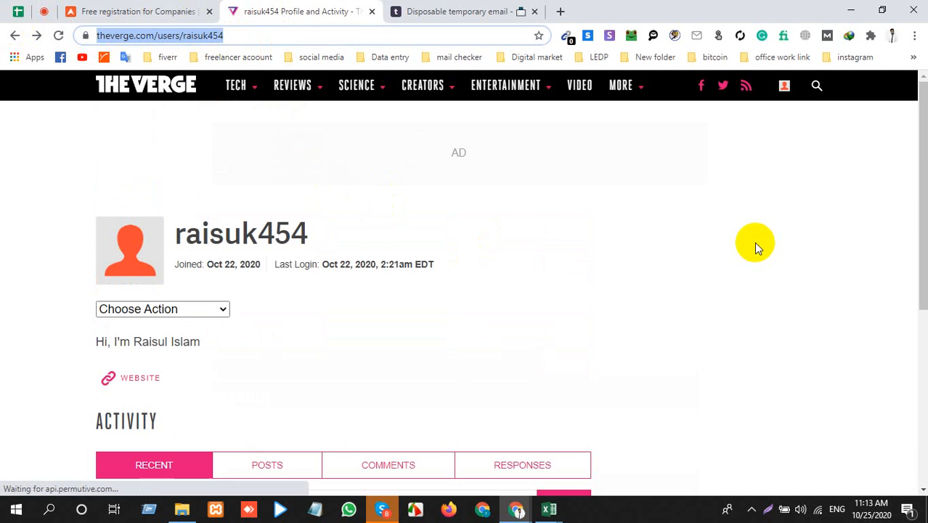
left_click(784, 86)
left_click(762, 154)
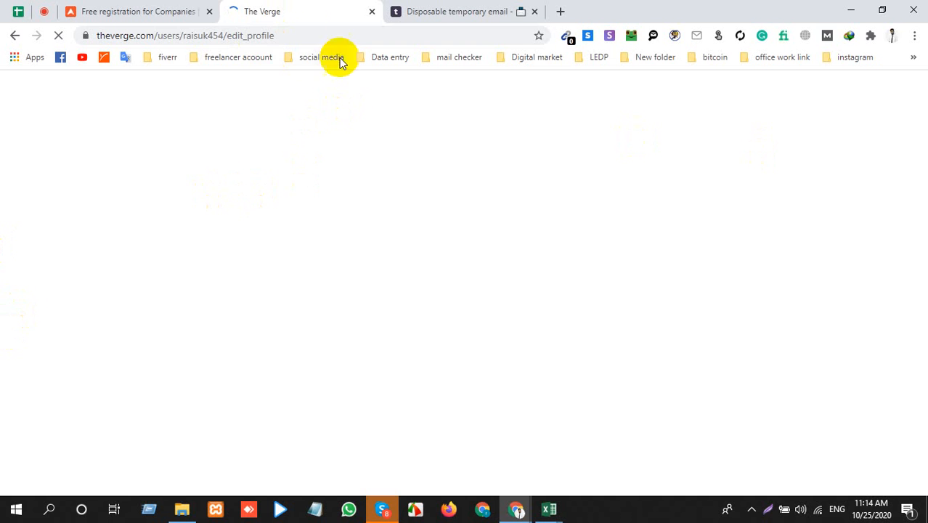
Step: Search the web for the copied temporary e-mail address and return to The Verge edit profile page
left_click(265, 36)
right_click(265, 36)
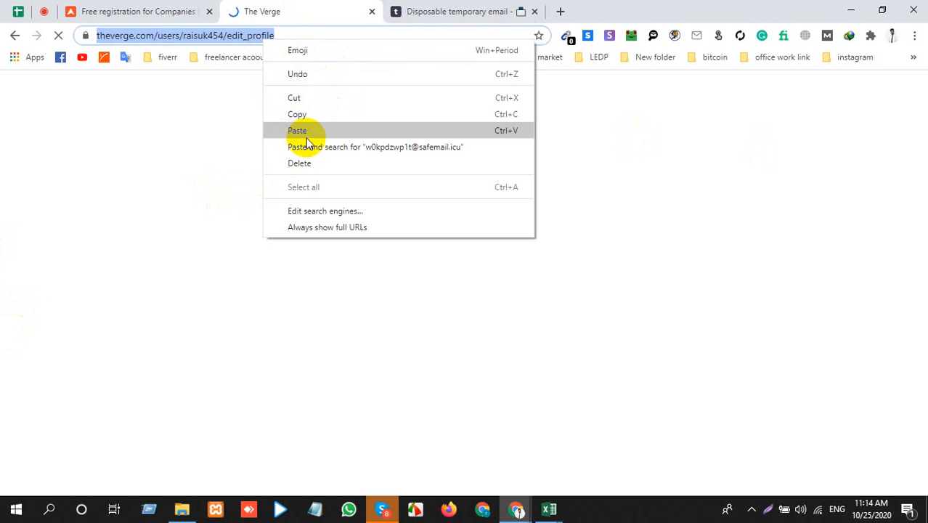
left_click(312, 147)
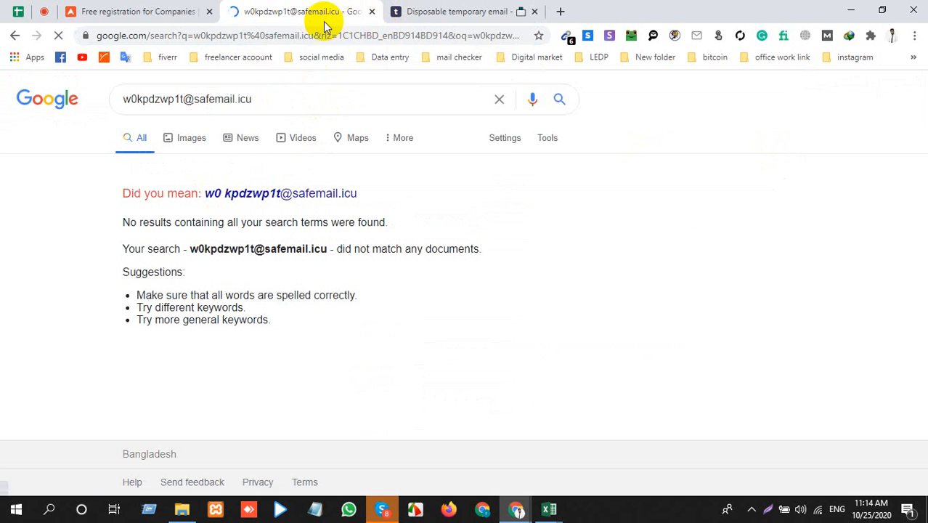
left_click(11, 35)
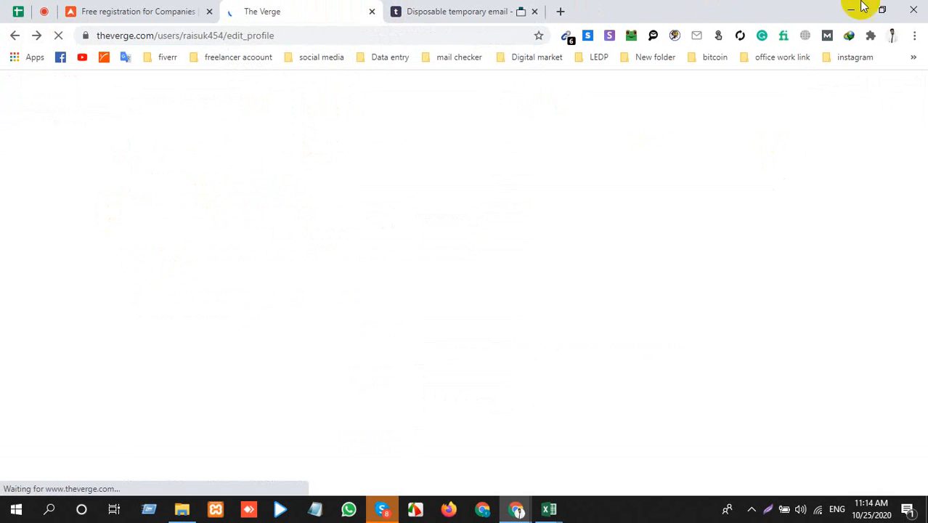
Step: Duplicate the loading Edit Profile tab of The Verge and return to the original tab
right_click(285, 5)
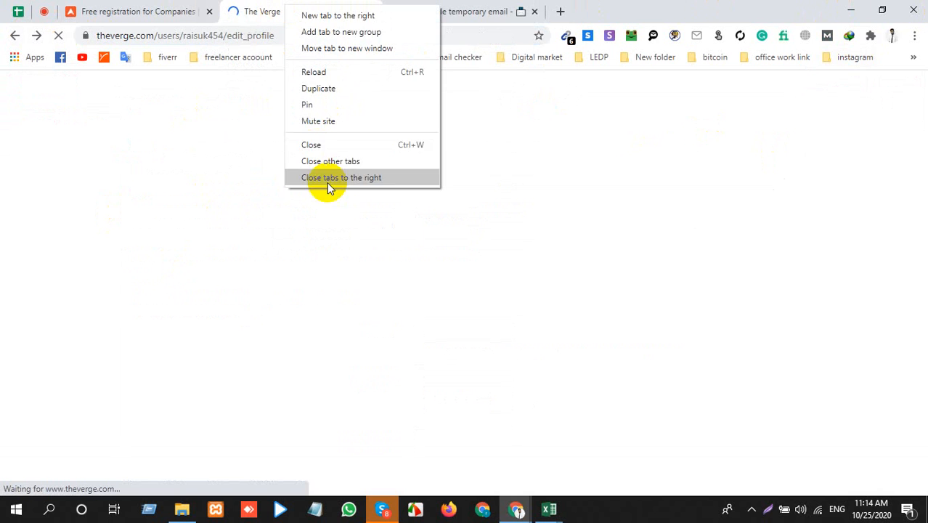
left_click(365, 89)
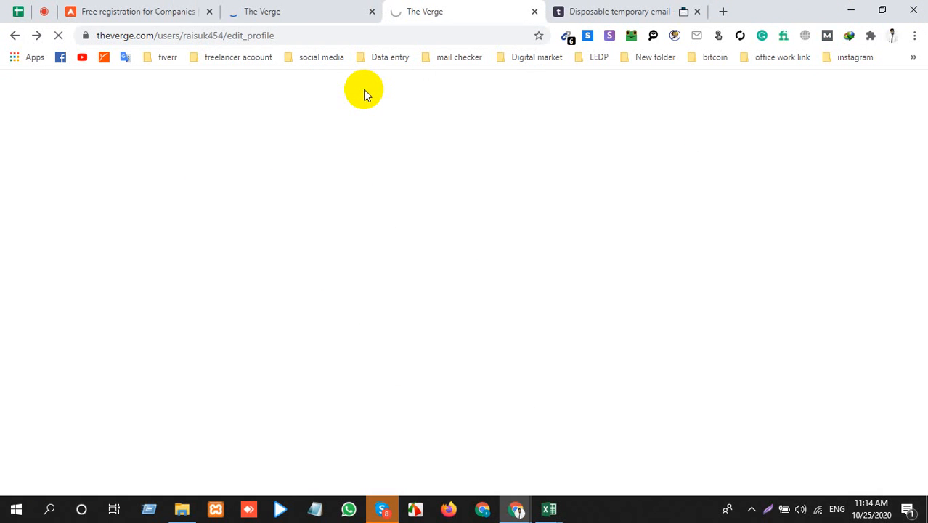
left_click(315, 6)
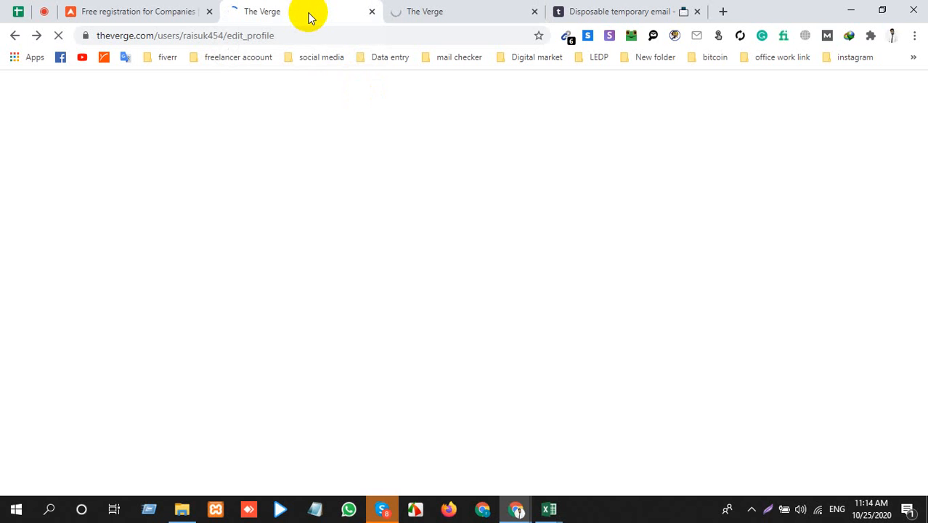
left_click(498, 6)
left_click(249, 7)
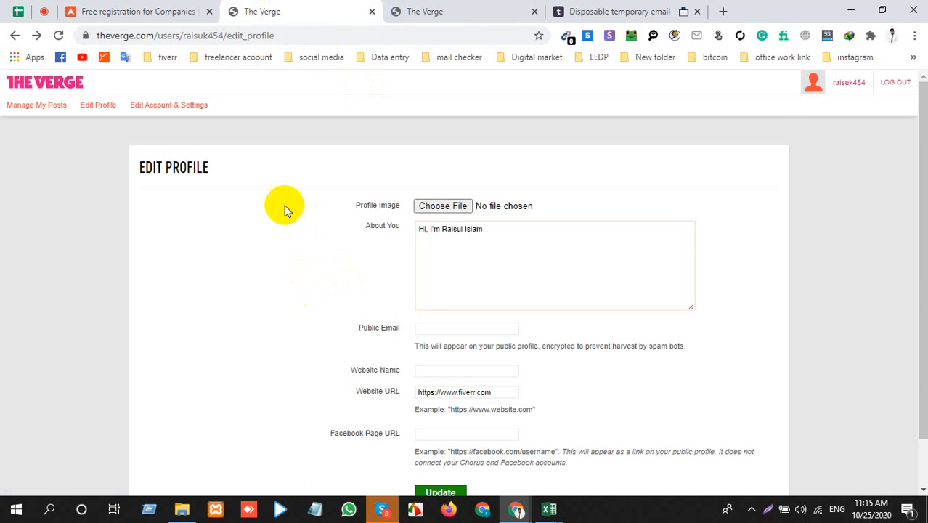
Step: Review the Edit Profile form's fields, including the name in the About You text
scroll(289, 308, "down", 1)
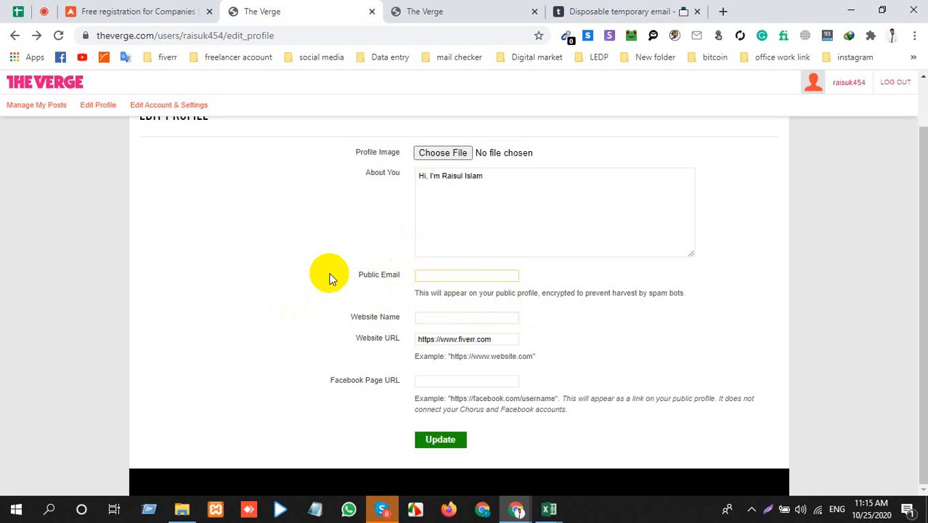
double_click(451, 176)
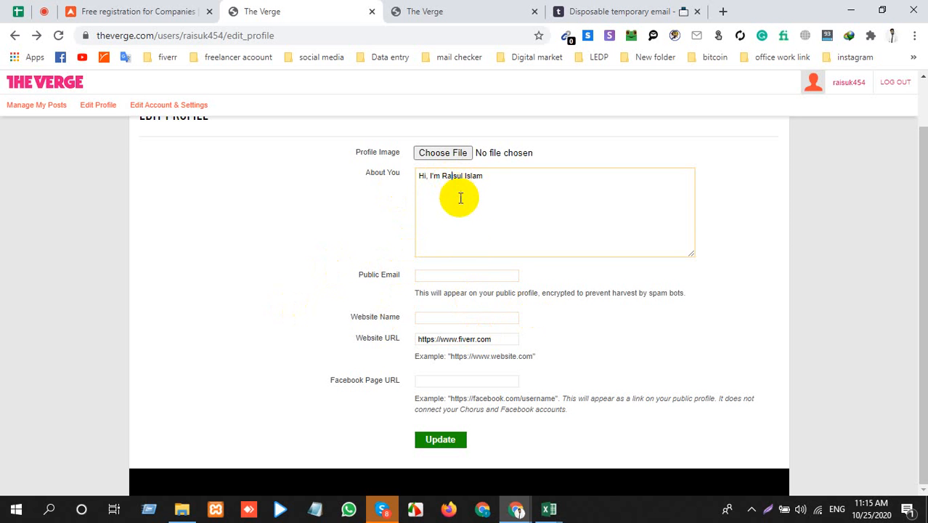
scroll(484, 329, "up", 1)
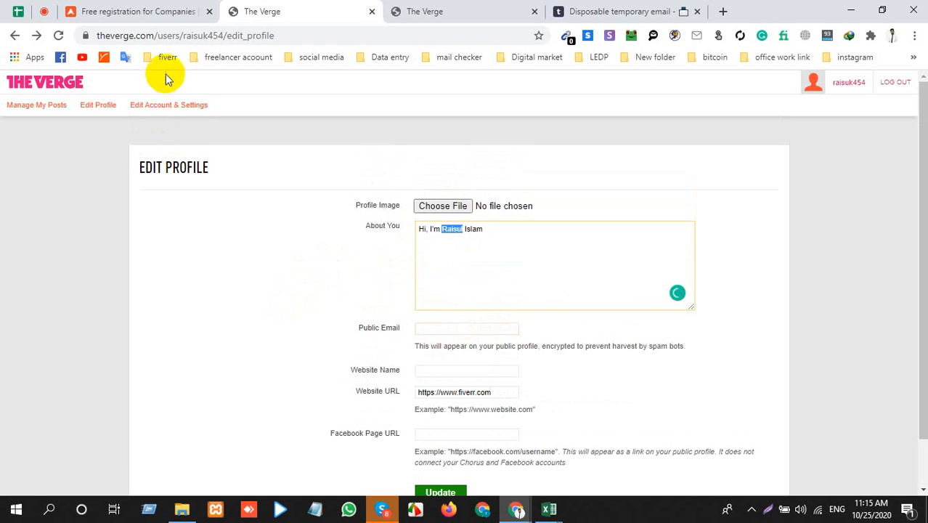
Step: Open the post management page and bring up The Verge's Manage Forum Posts list
left_click(31, 109)
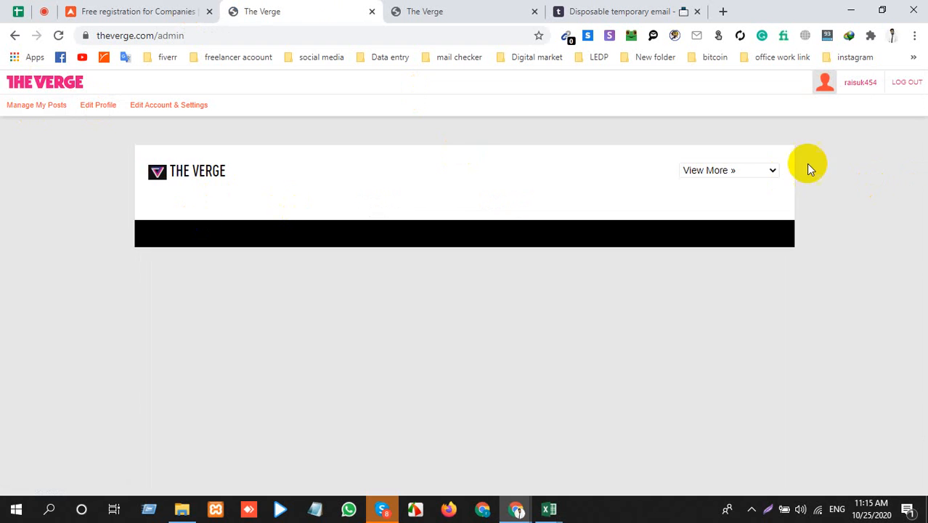
left_click(746, 172)
left_click(736, 197)
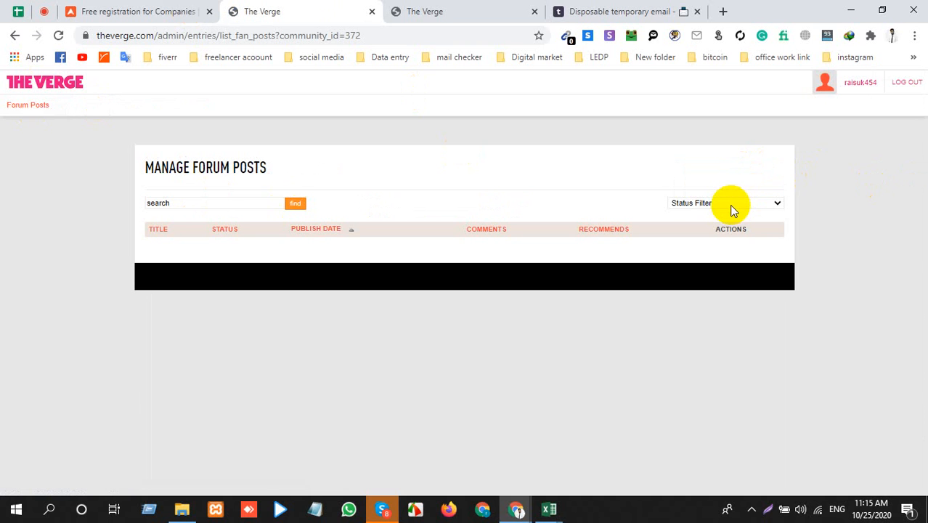
left_click(33, 108)
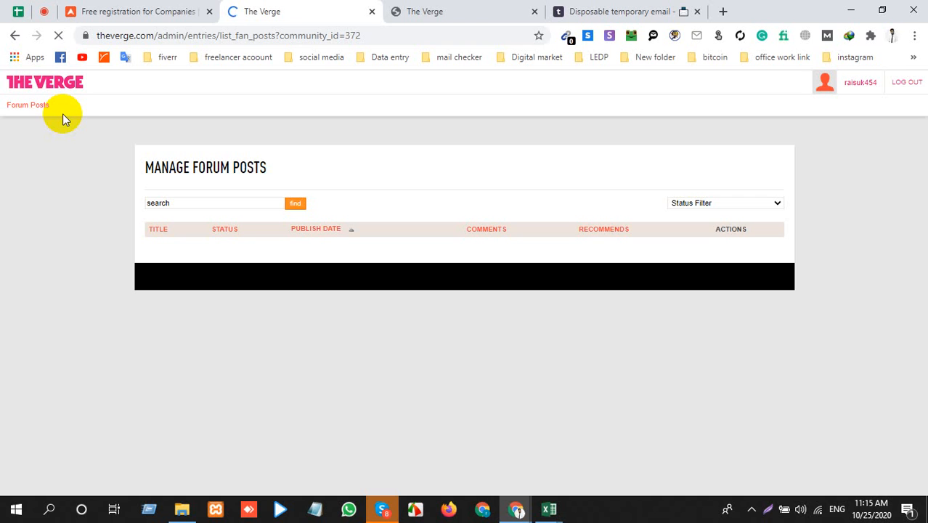
left_click(12, 105)
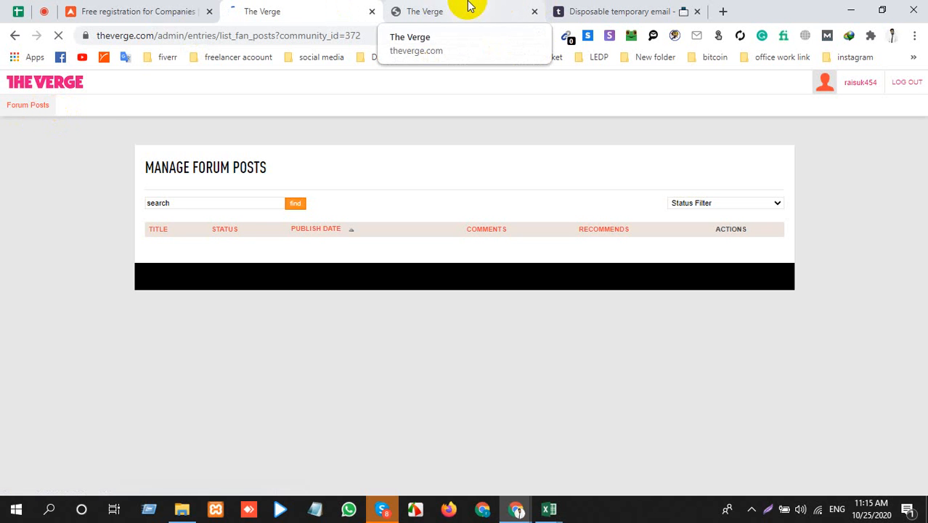
Step: View the duplicated tab's Edit Profile form and switch to the Excel workbook containing the Profile Backlink list
left_click(468, 6)
scroll(378, 312, "down", 1)
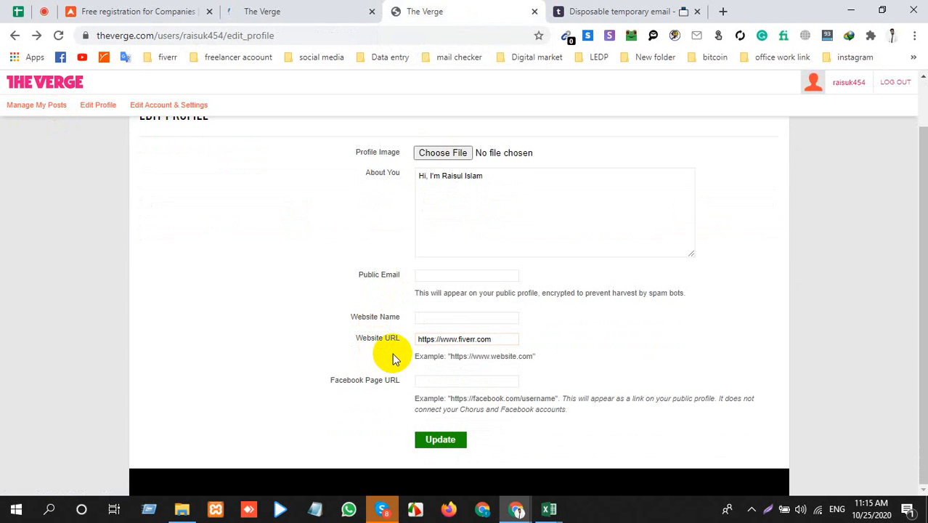
left_click(552, 507)
left_click(483, 434)
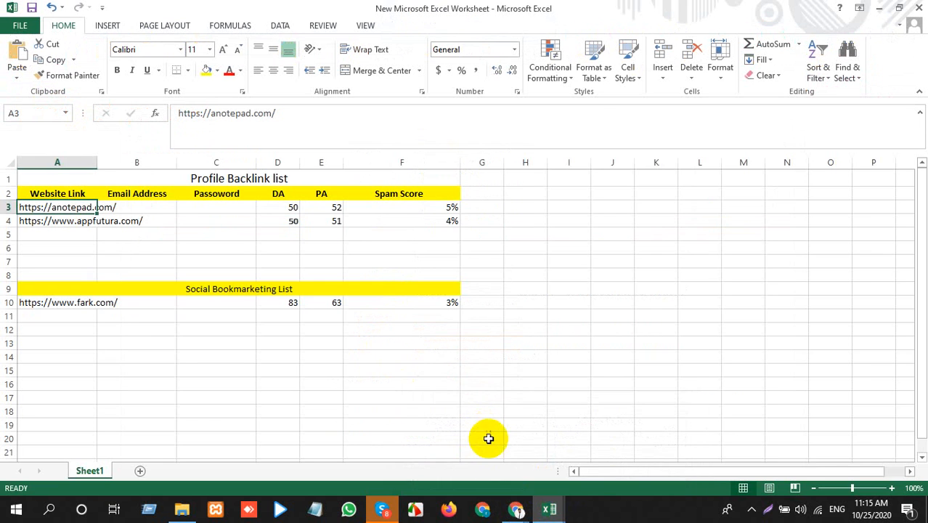
Step: Look at the Backlink workbook in Excel and return to The Verge's Edit Profile page in Chrome
mouse_move(546, 506)
left_click(595, 468)
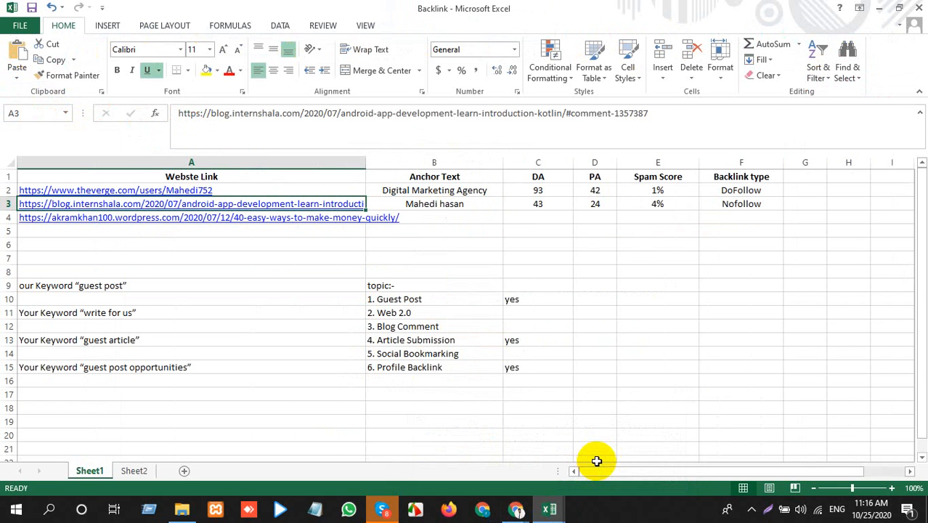
left_click(549, 507)
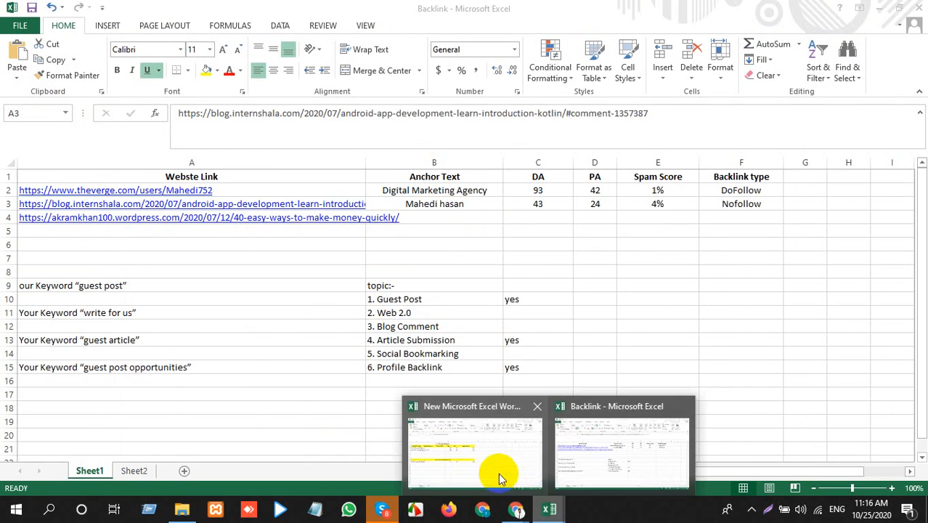
left_click(497, 473)
left_click(516, 508)
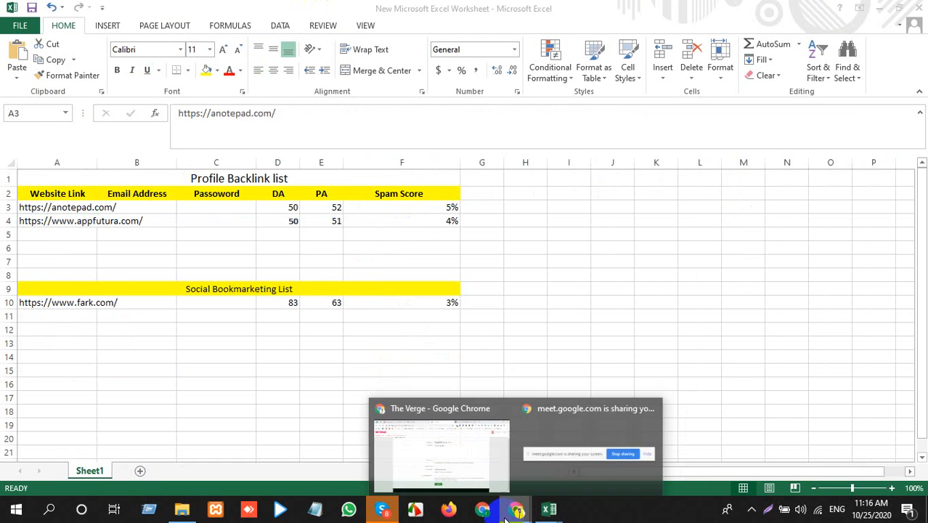
left_click(465, 451)
Step: Open the signed-in account's public profile on The Verge and point out its About You text
scroll(365, 254, "up", 1)
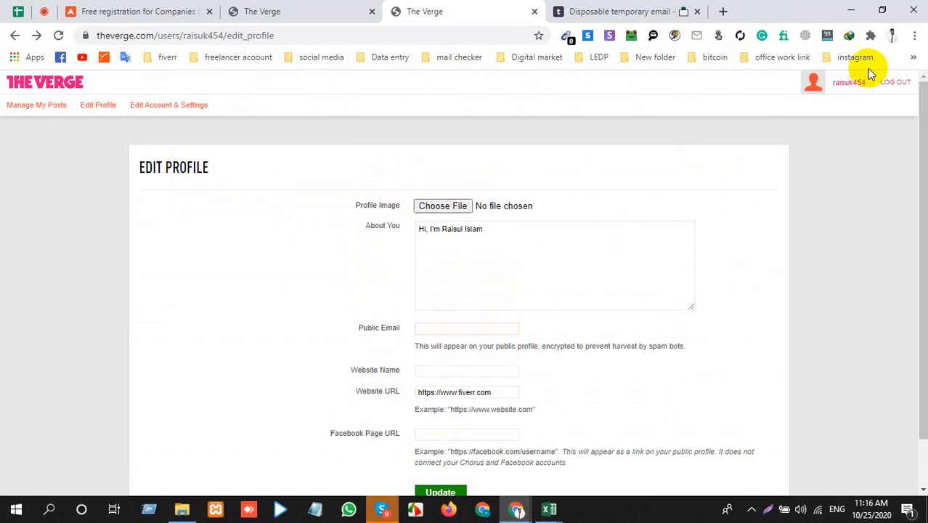
mouse_move(839, 88)
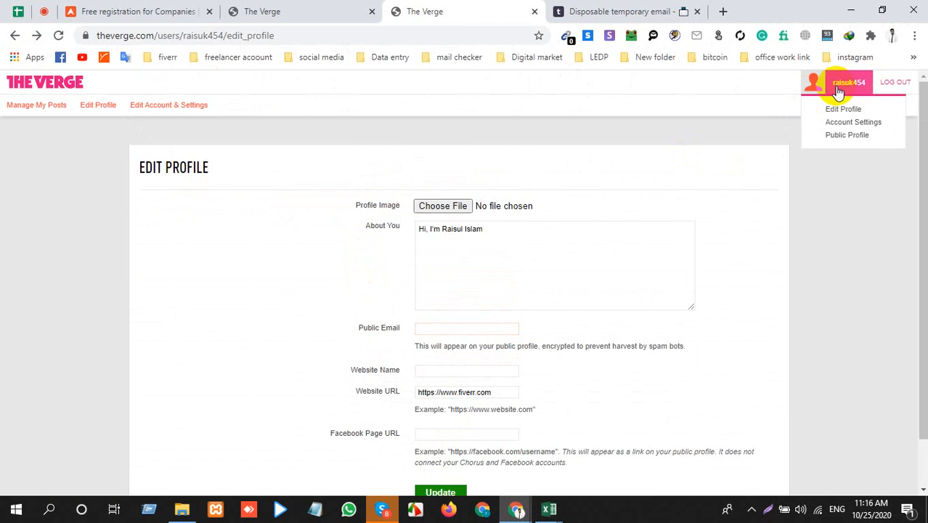
left_click(847, 136)
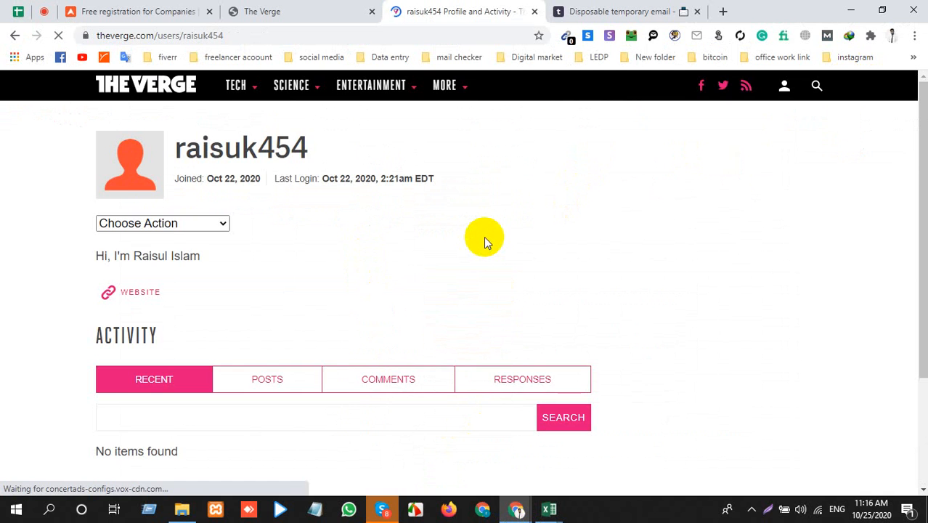
scroll(485, 236, "down", 3)
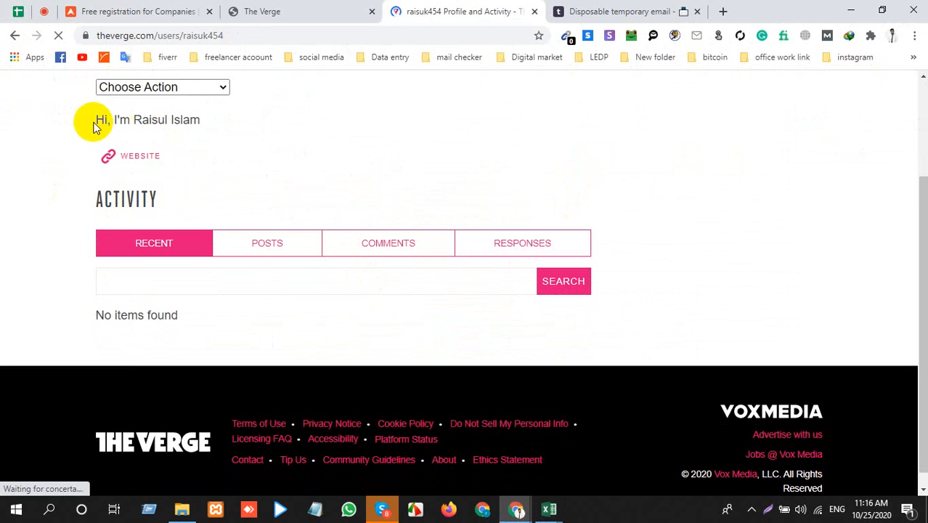
left_click_drag(94, 120, 195, 122)
Step: Go to My Posts from the profile's actions and reopen the Edit Profile page from there
left_click(196, 86)
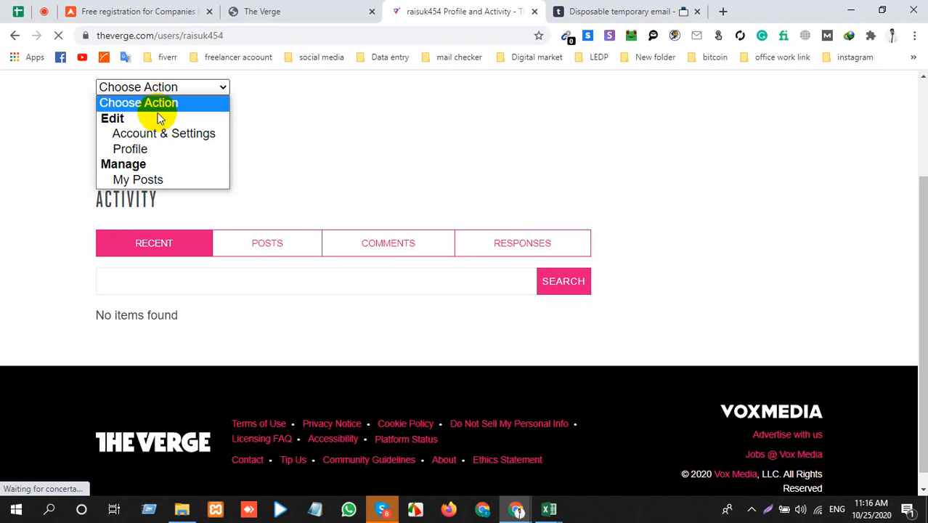
left_click(136, 181)
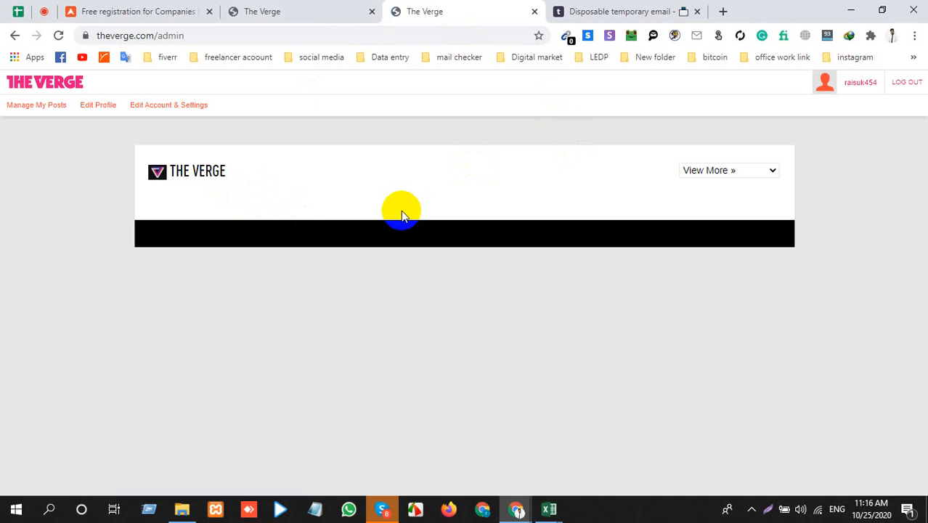
left_click(52, 109)
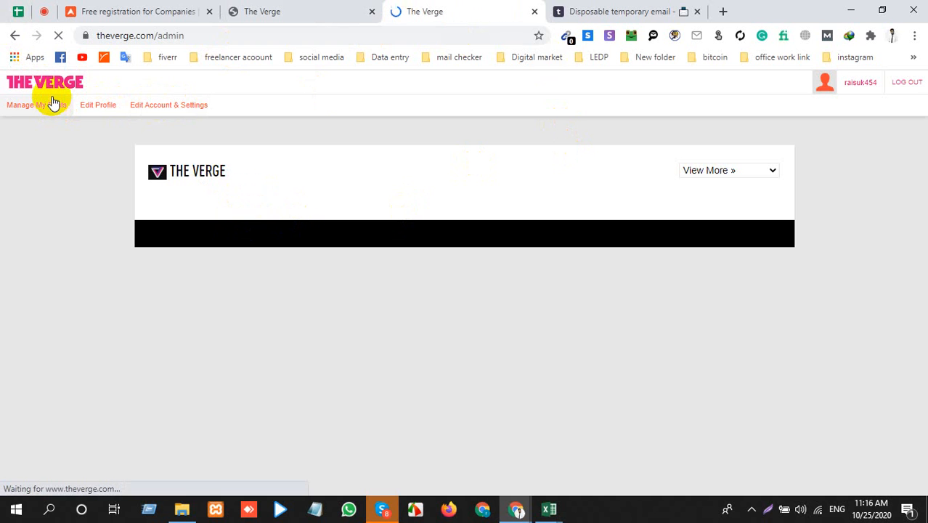
left_click(106, 104)
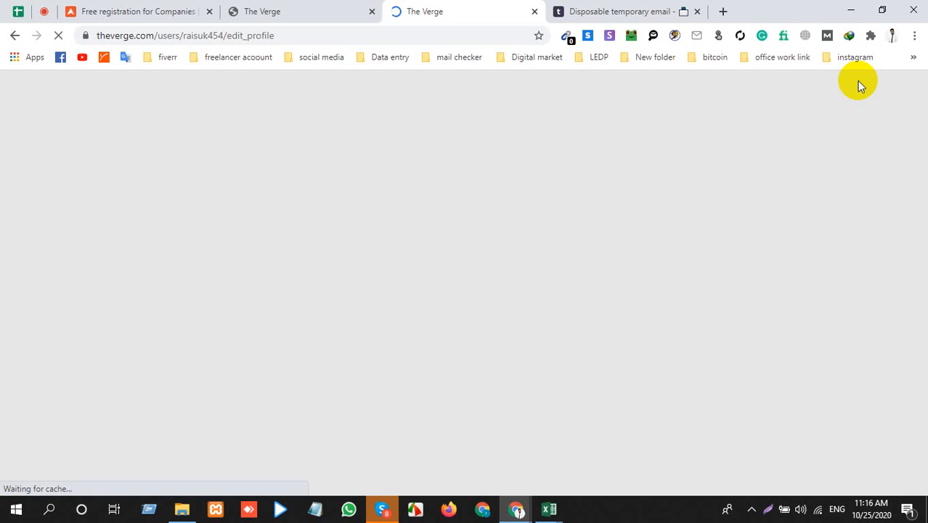
Step: Open the account's public profile in the tab showing the Manage Forum Posts list
left_click(361, 9)
mouse_move(845, 80)
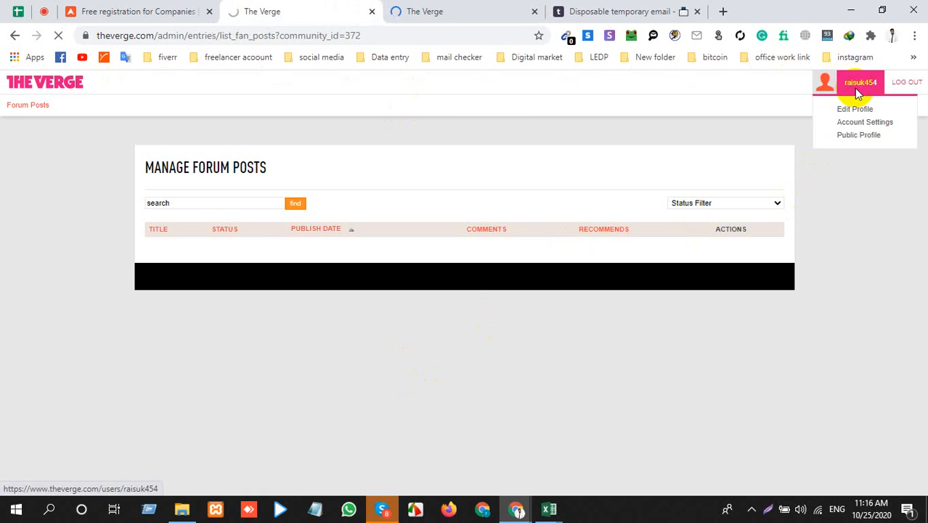
left_click(859, 110)
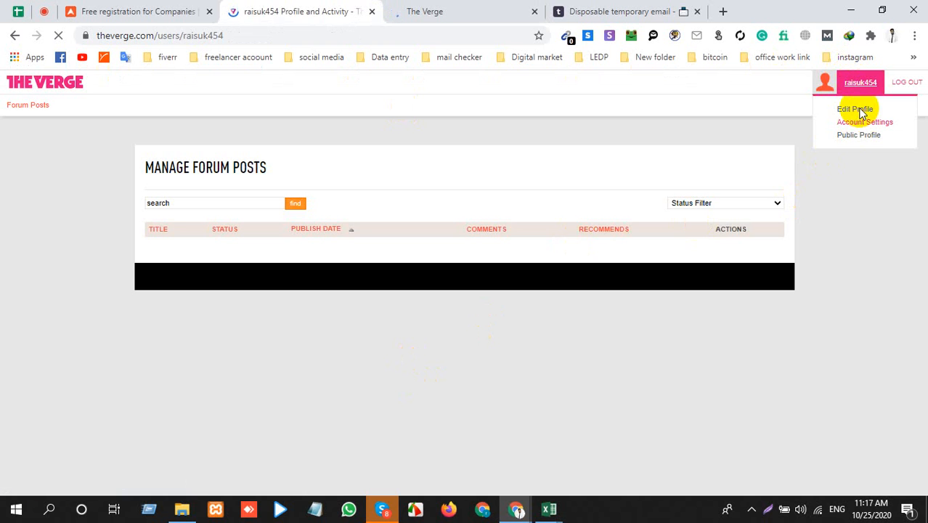
left_click(445, 9)
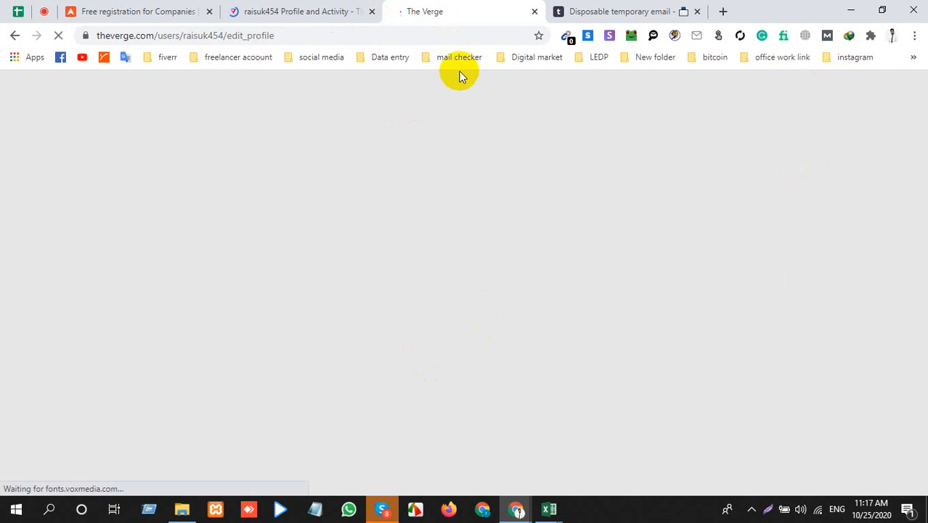
left_click(245, 10)
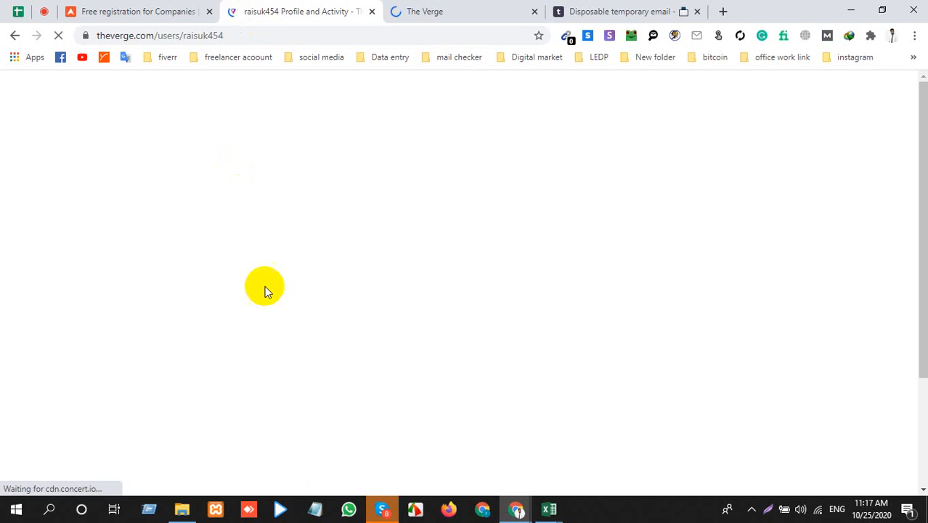
Step: Look over the public profile page along with the site's More and account options
scroll(280, 279, "down", 2)
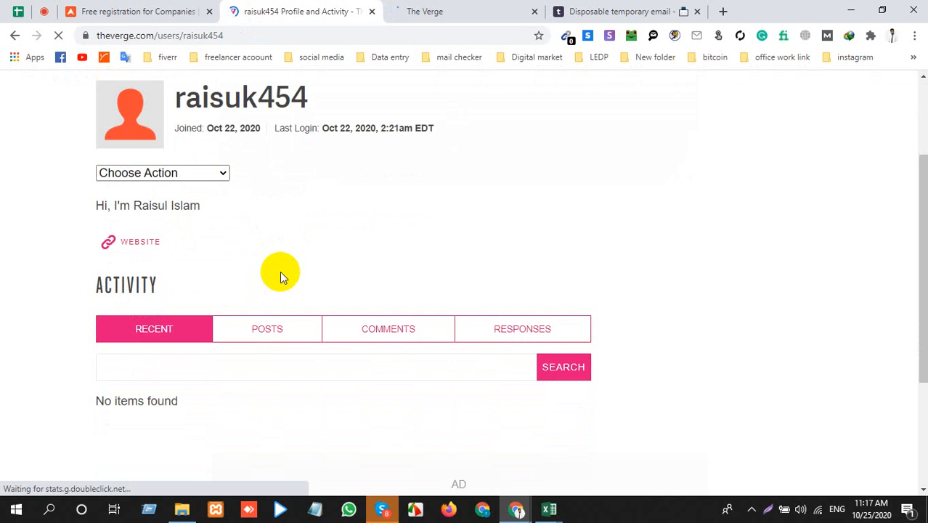
scroll(283, 278, "up", 2)
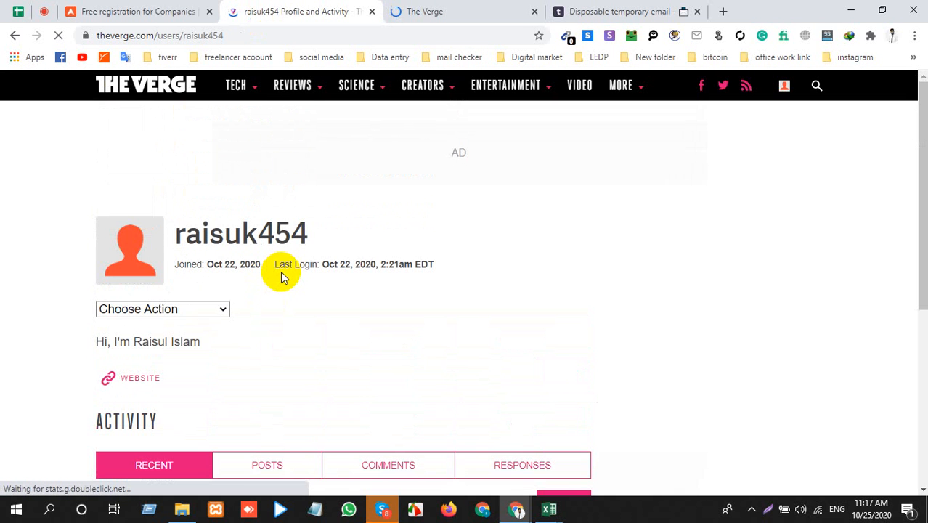
left_click(627, 91)
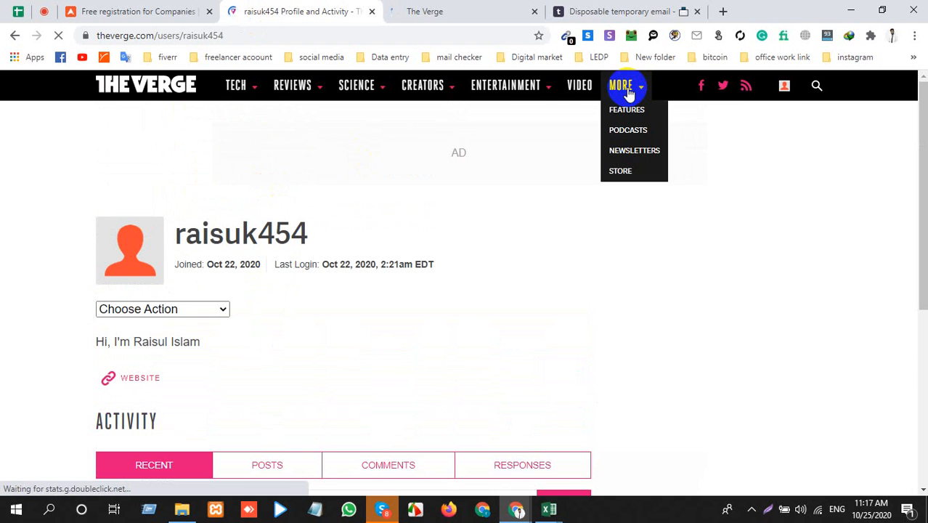
mouse_move(790, 88)
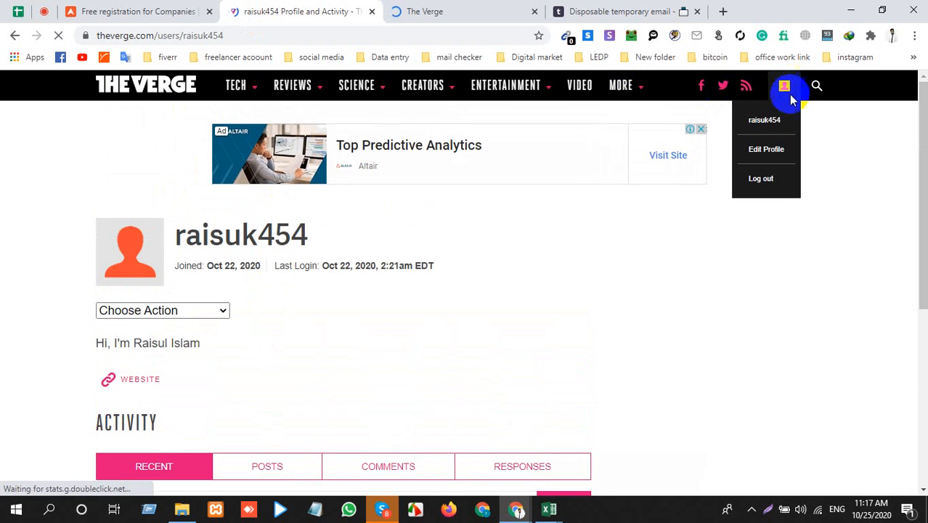
mouse_move(237, 97)
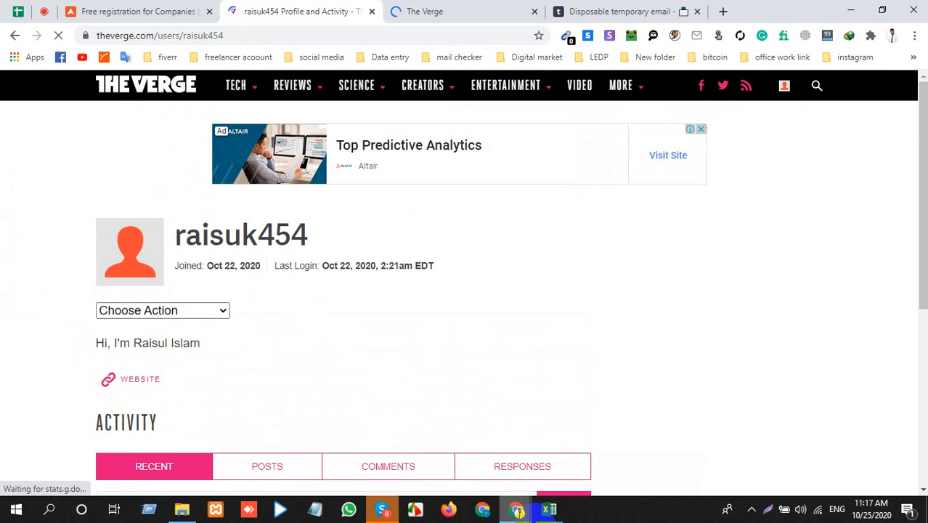
Step: Switch to the Backlink workbook in Excel to view its list of website links
mouse_move(549, 508)
left_click(527, 458)
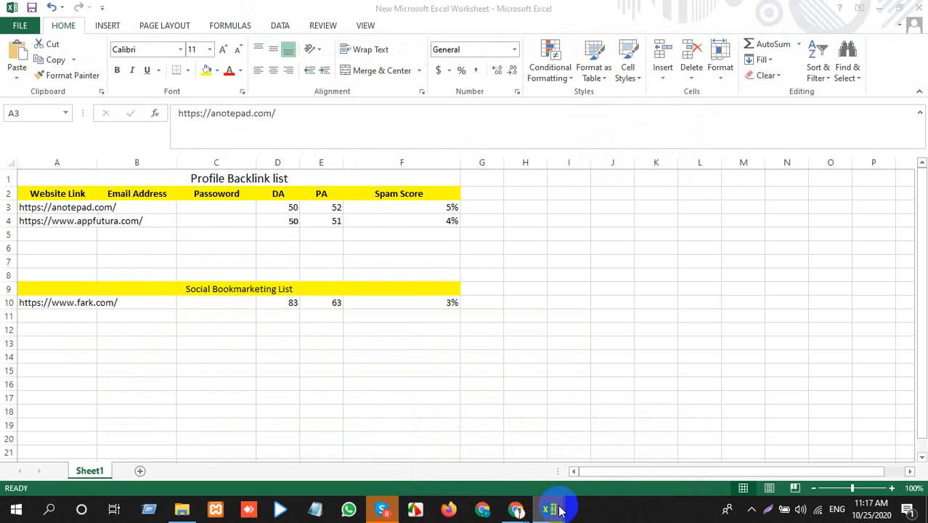
left_click(617, 439)
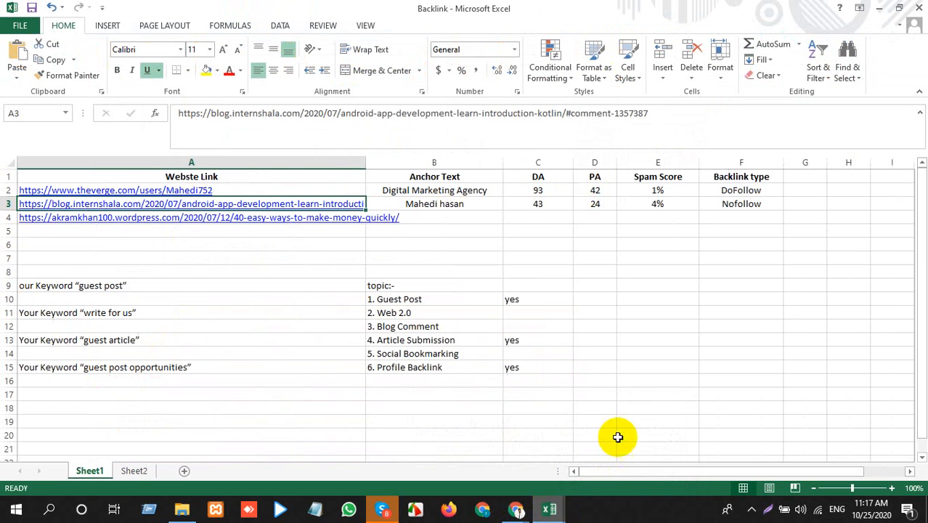
Step: Copy the theverge.com profile link from the Backlink workbook and open it in the browser tab showing the temporary email site
left_click(271, 190)
key("ctrl+c")
key("alt+Tab")
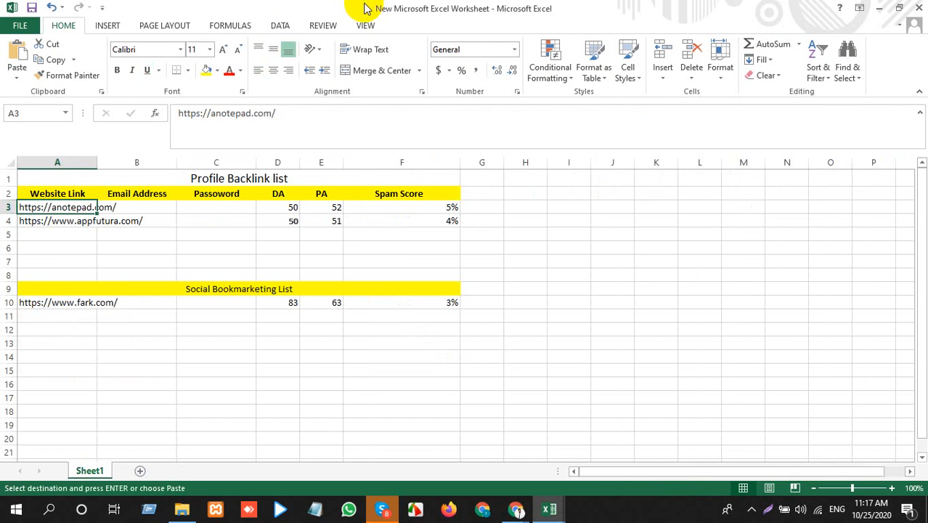
key("alt+Tab")
left_click(516, 508)
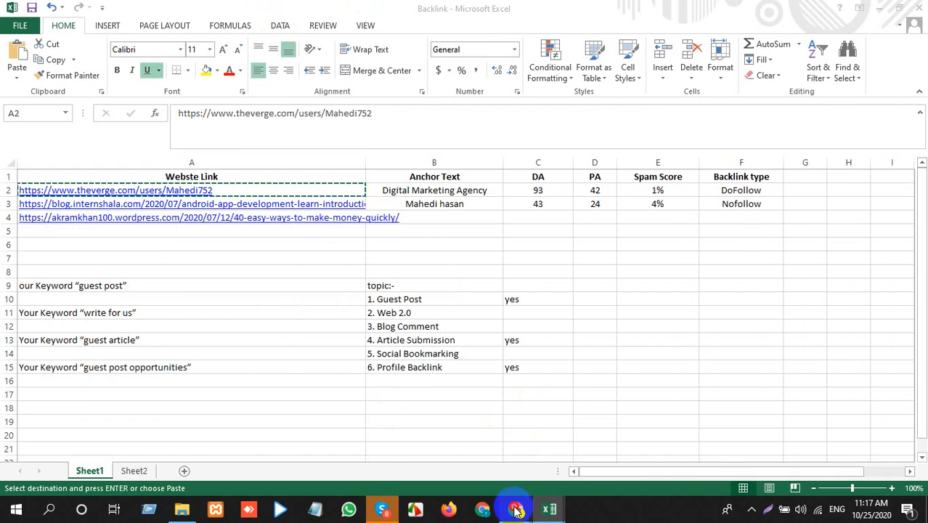
left_click(563, 452)
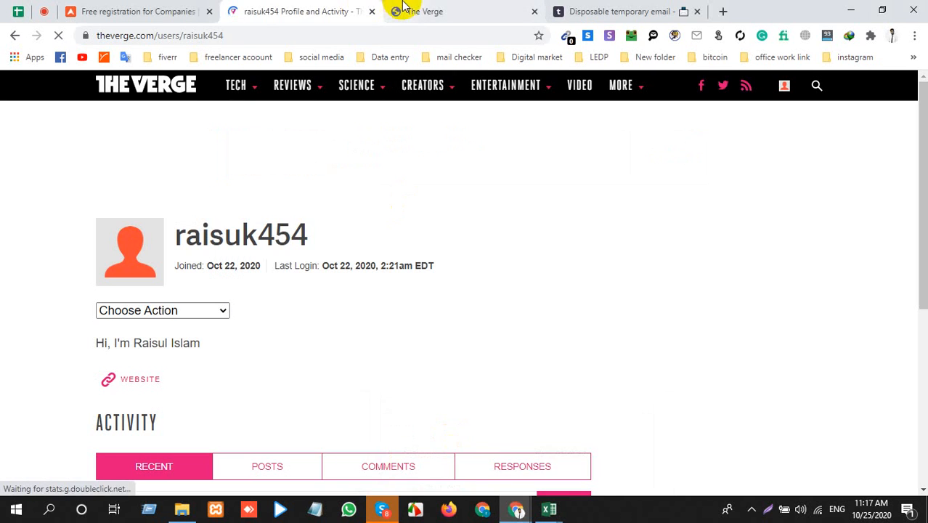
left_click(421, 11)
left_click(591, 13)
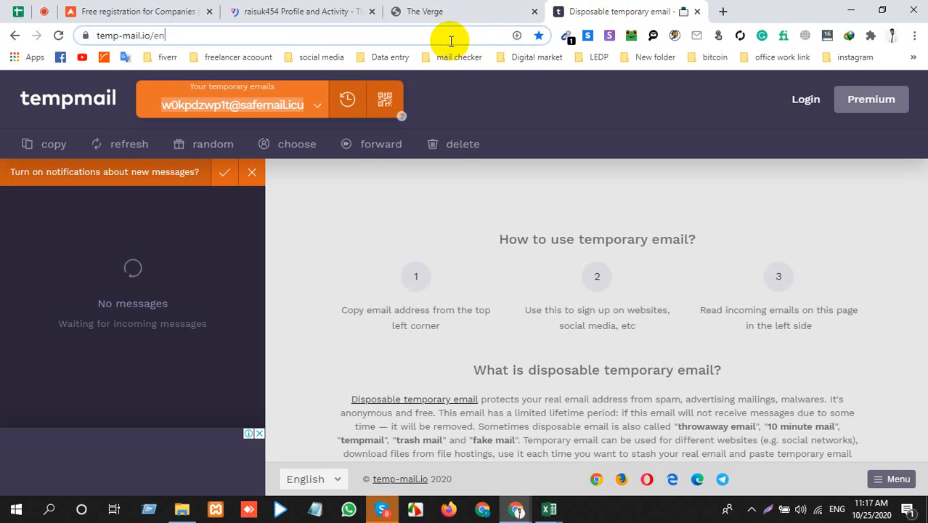
key("ctrl+v")
key("Return")
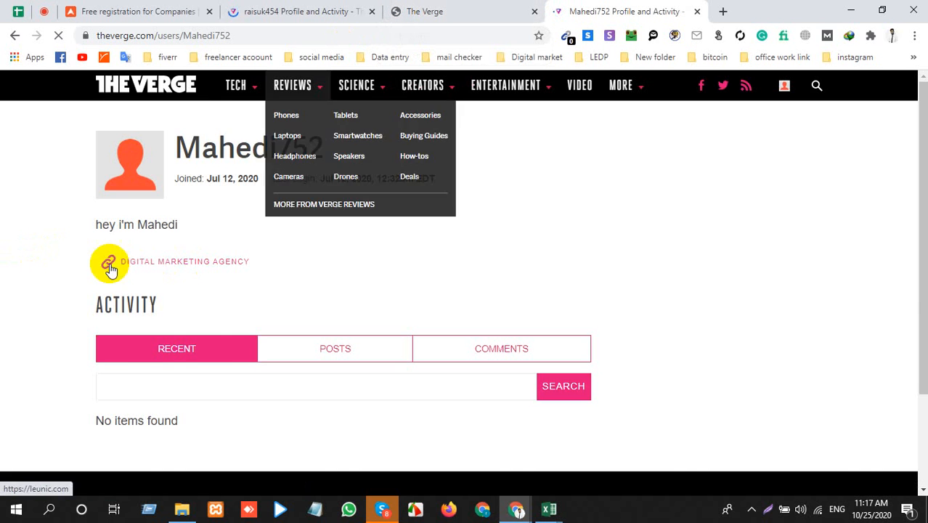
Step: Review the example profile's website link and the account's own profile actions, and return to the Edit Profile page
scroll(188, 287, "down", 1)
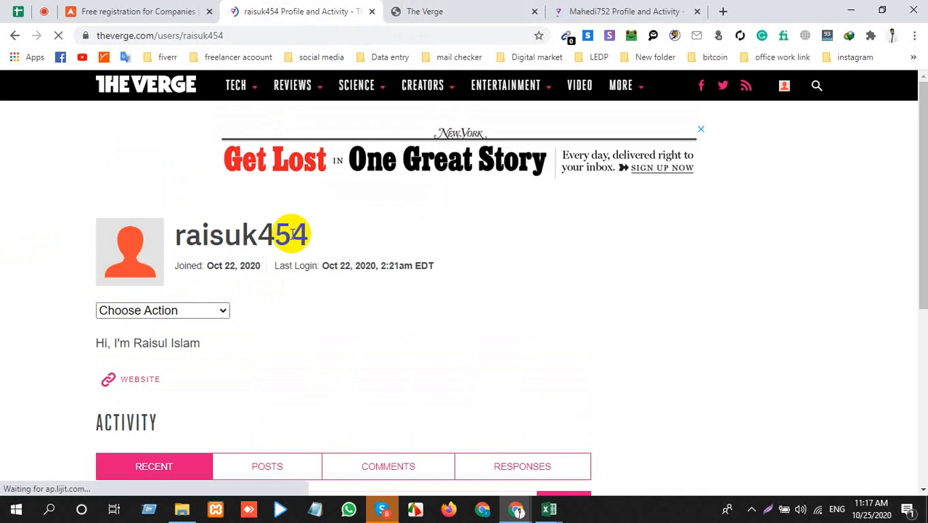
scroll(192, 333, "down", 2)
left_click(199, 247)
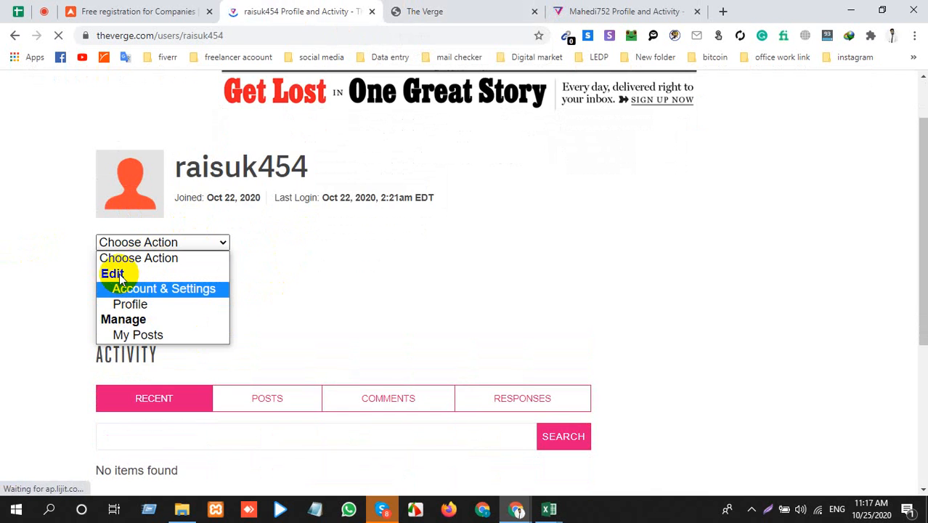
left_click(164, 288)
left_click(464, 8)
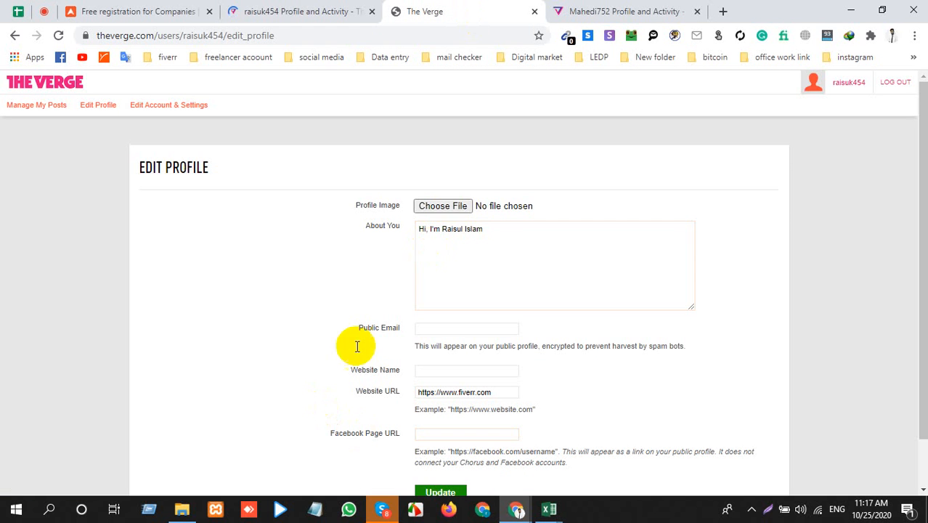
Step: Extend the About You introduction with the sentence "I'm digital Marketing Expart"
left_click(445, 253)
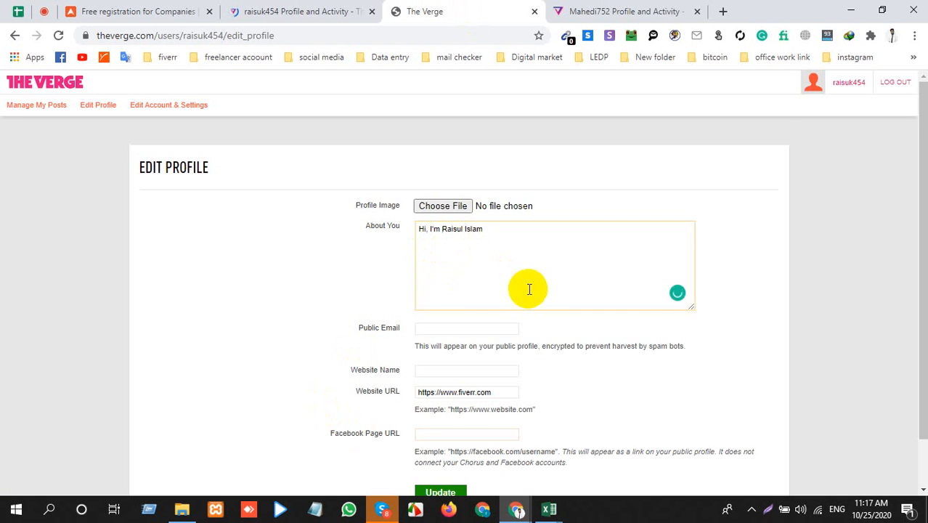
scroll(530, 289, "down", 1)
left_click_drag(507, 180, 356, 170)
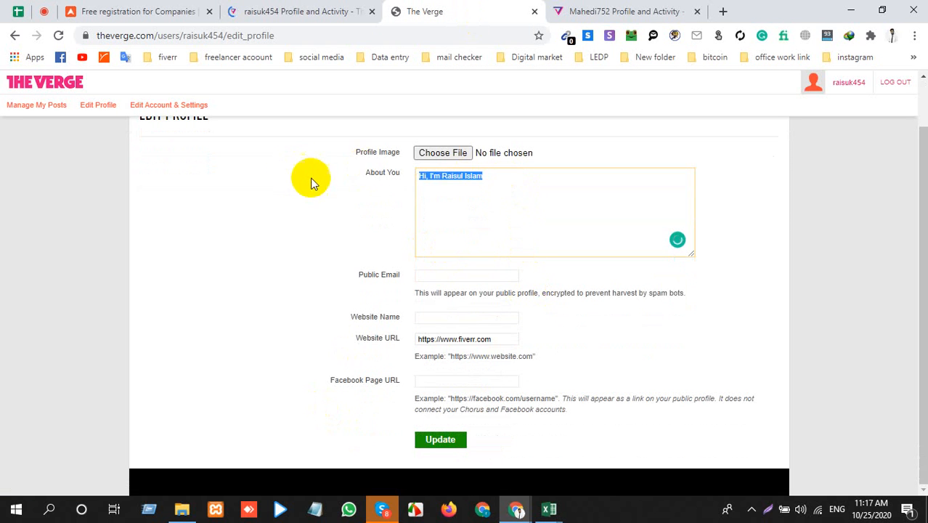
left_click(510, 193)
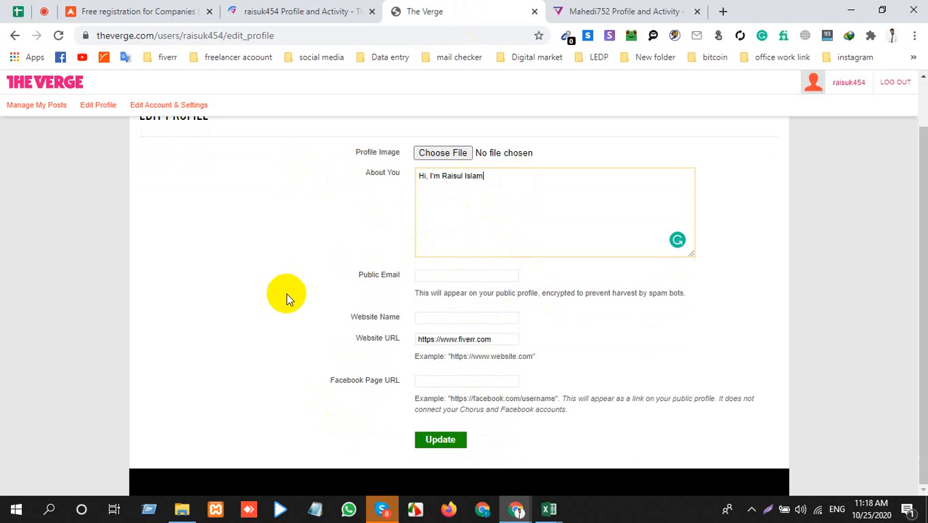
scroll(286, 298, "up", 1)
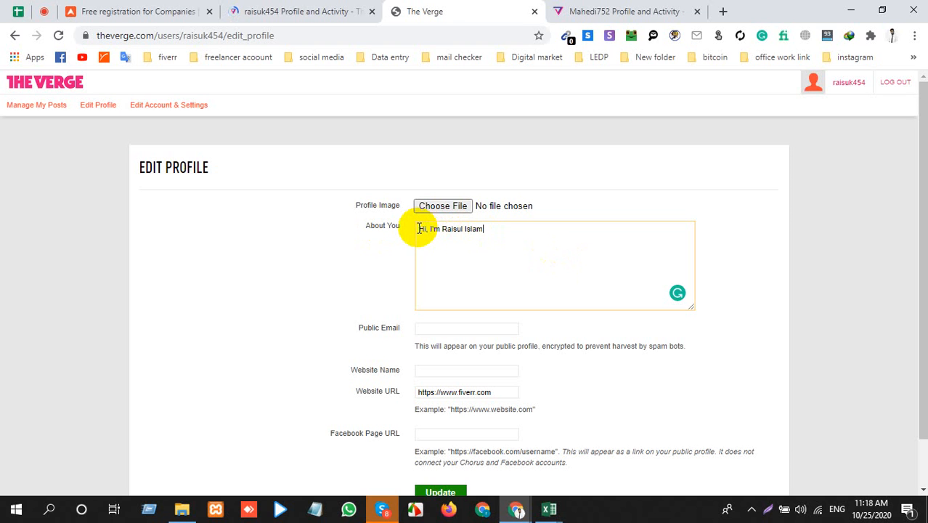
left_click_drag(420, 228, 578, 306)
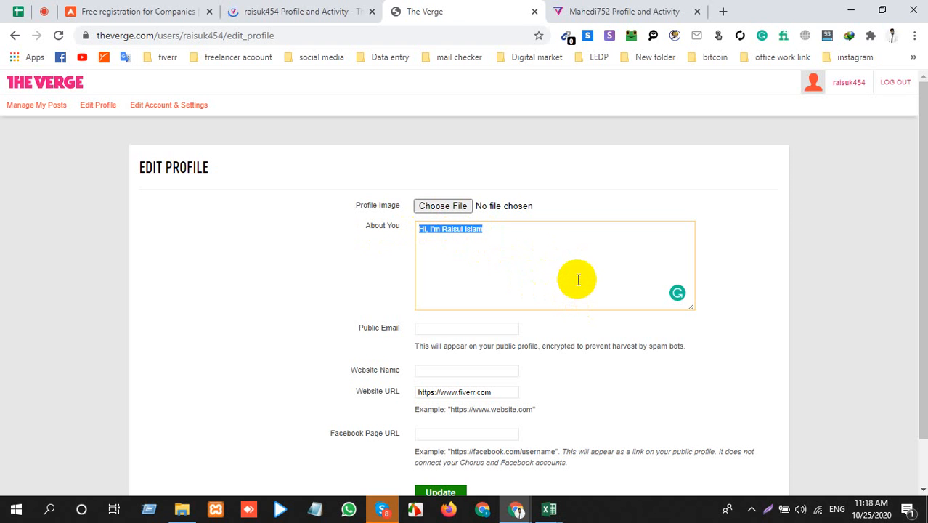
left_click(577, 277)
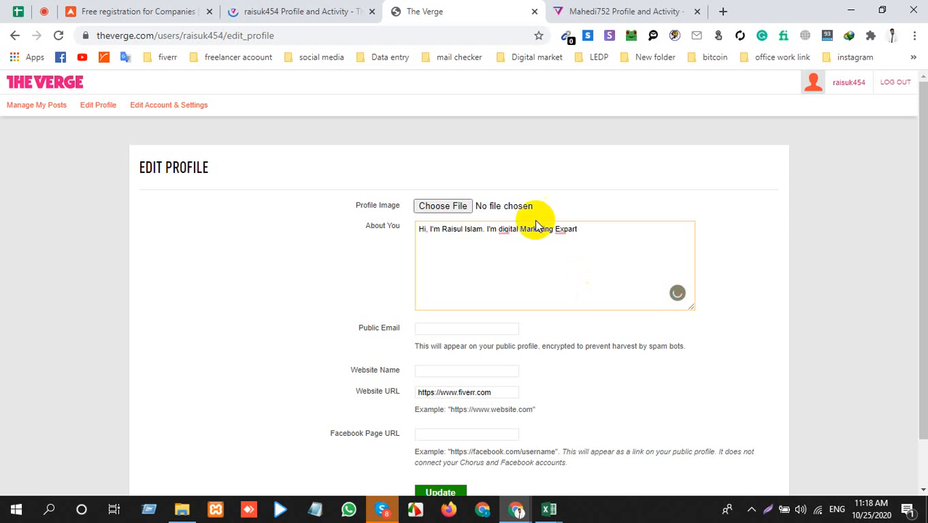
Step: Accept the writing corrections in About You, changing "digital" to "Digital" and "Expart" to "Expert"
mouse_move(510, 226)
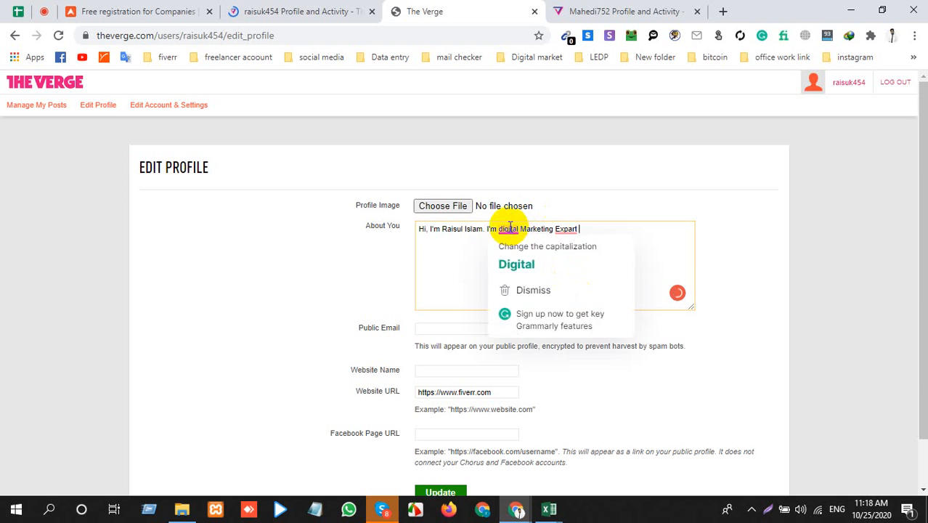
left_click(516, 264)
mouse_move(569, 229)
left_click(573, 254)
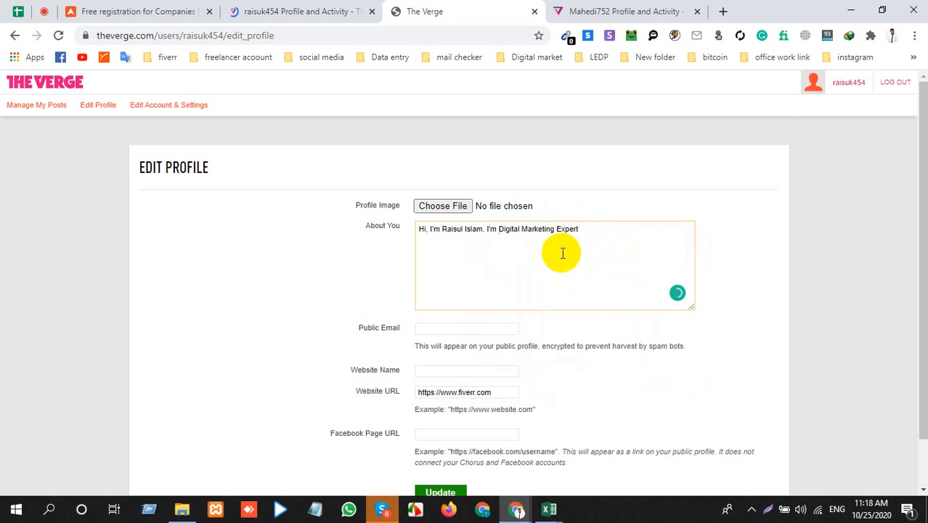
Step: Check the website link name on the example profile and enter "R Tech Life" as the Website Name on Edit Profile
scroll(431, 332, "down", 1)
scroll(432, 332, "down", 1)
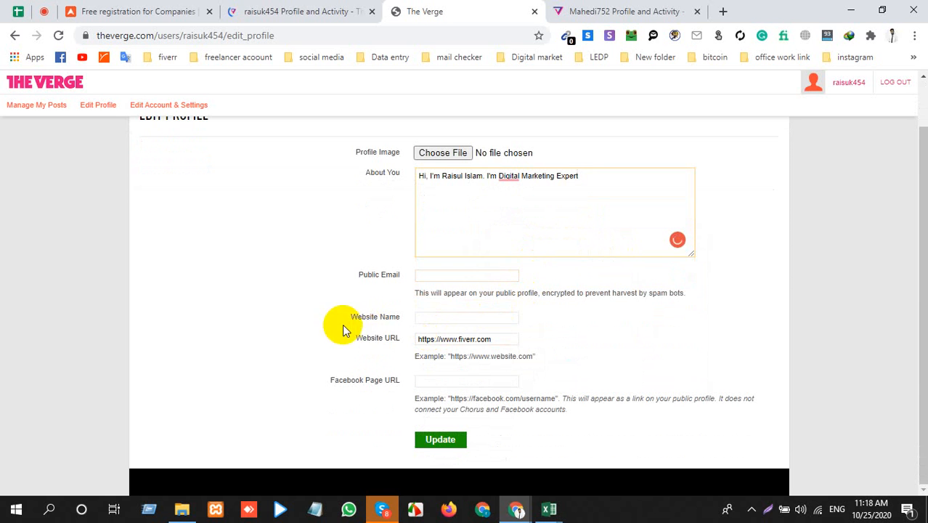
left_click(354, 319)
left_click_drag(355, 319, 412, 321)
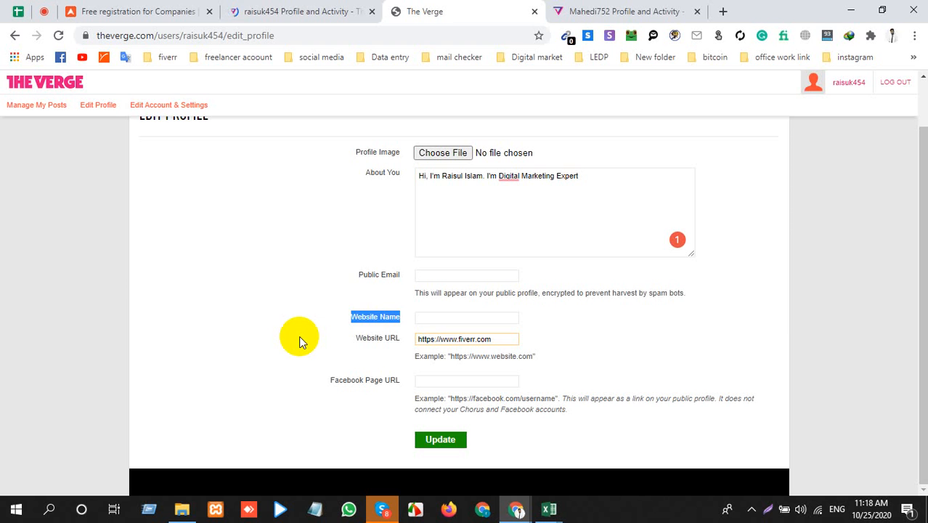
left_click(639, 10)
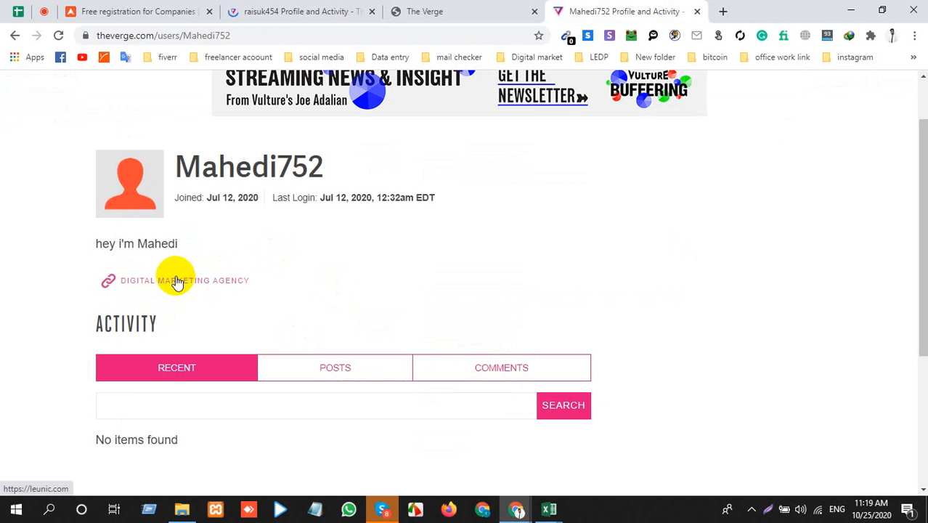
left_click(409, 10)
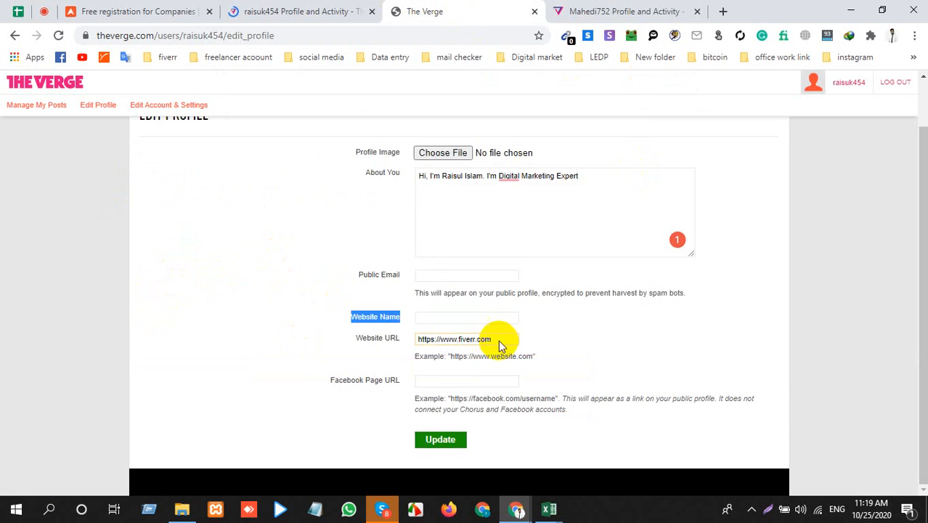
left_click(438, 318)
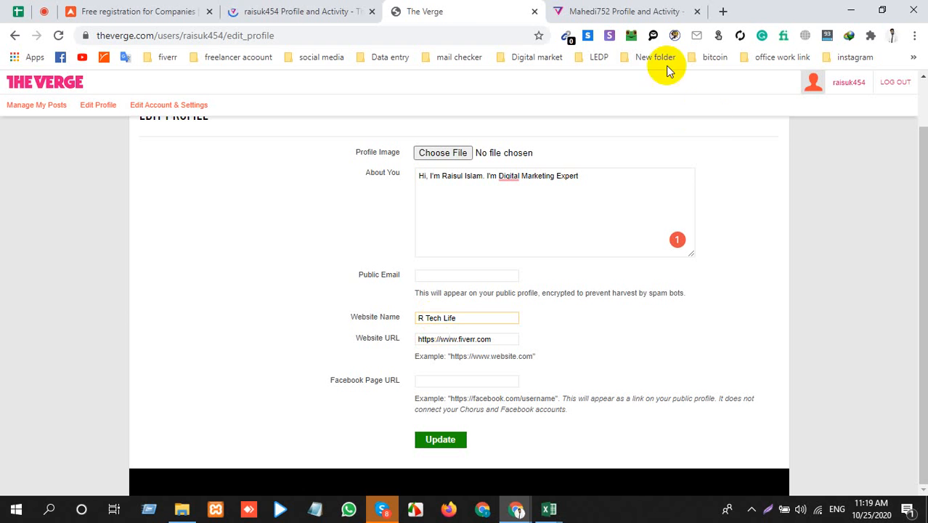
left_click(463, 343)
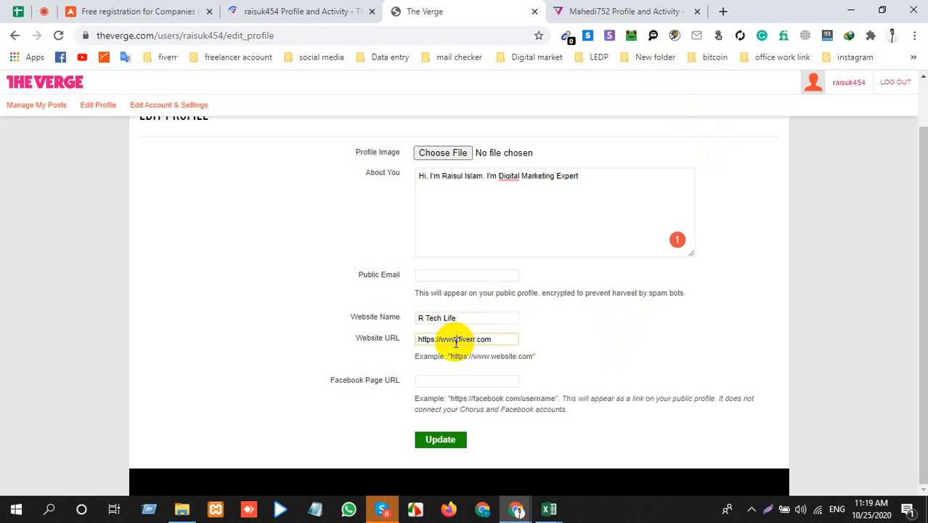
triple_click(448, 341)
left_click(455, 341)
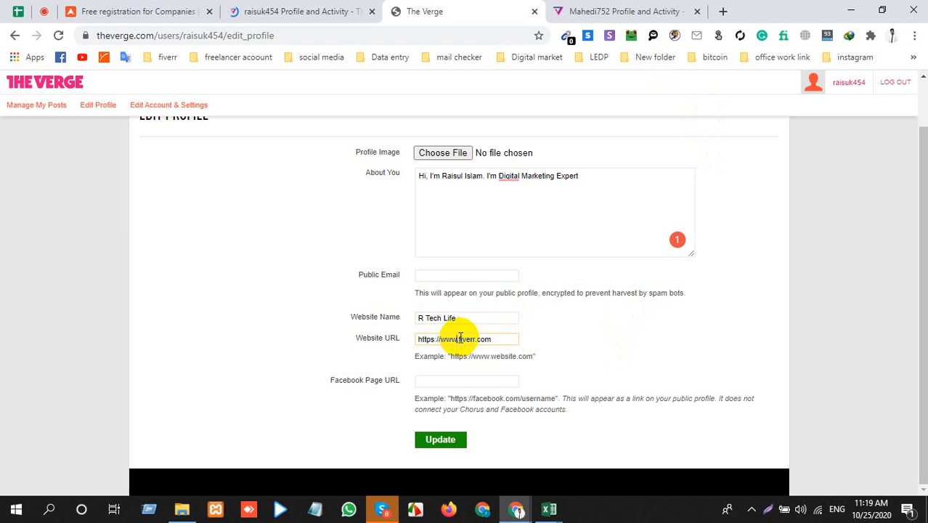
double_click(466, 339)
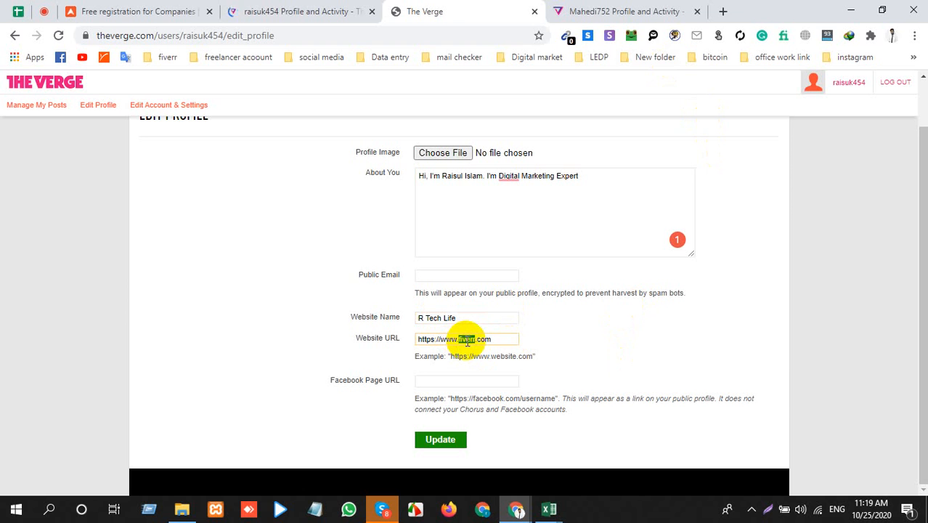
key("BackSpace")
type("rtechli")
left_click(616, 336)
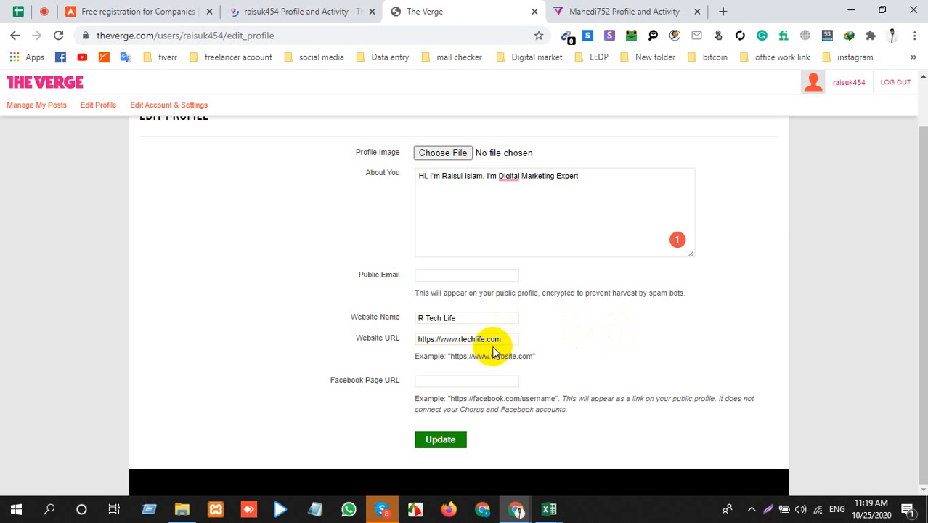
Step: Accept the article correction in About You so the text reads "I'm a Digital Marketing Expert"
left_click(486, 318)
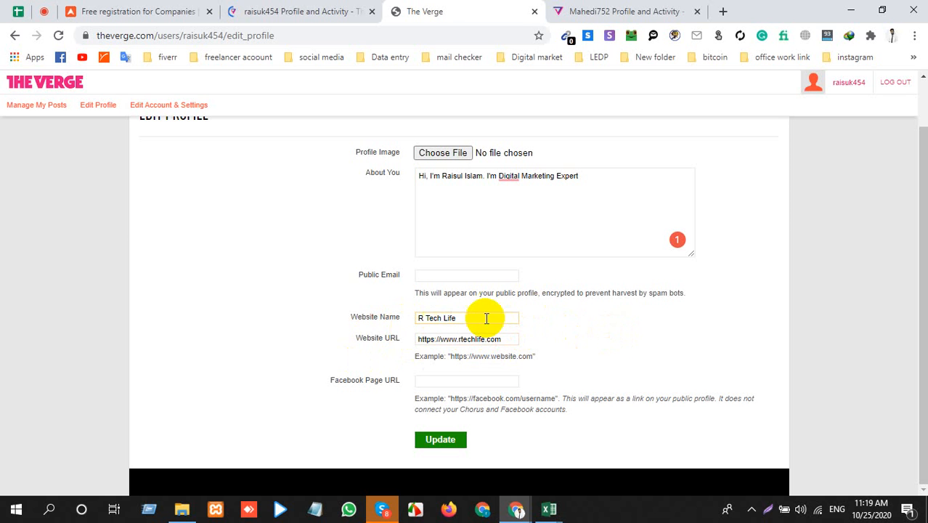
left_click(508, 175)
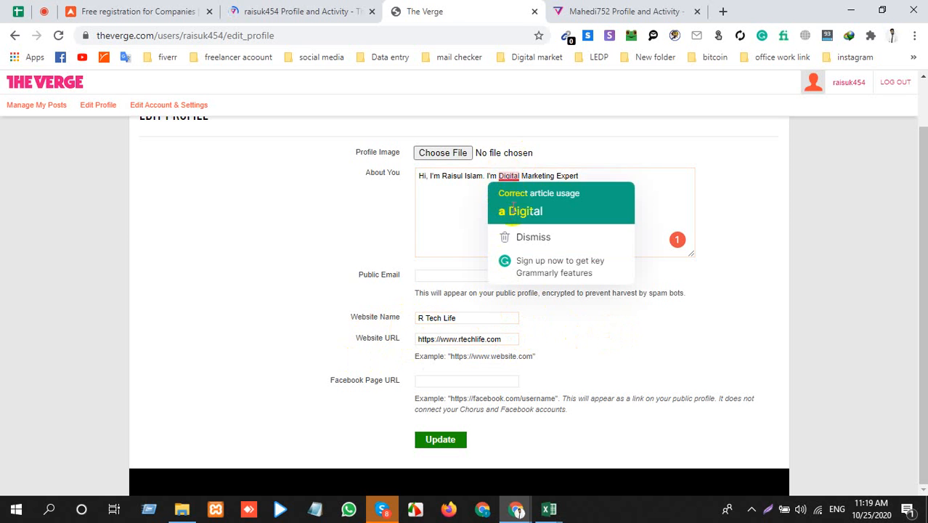
left_click(519, 210)
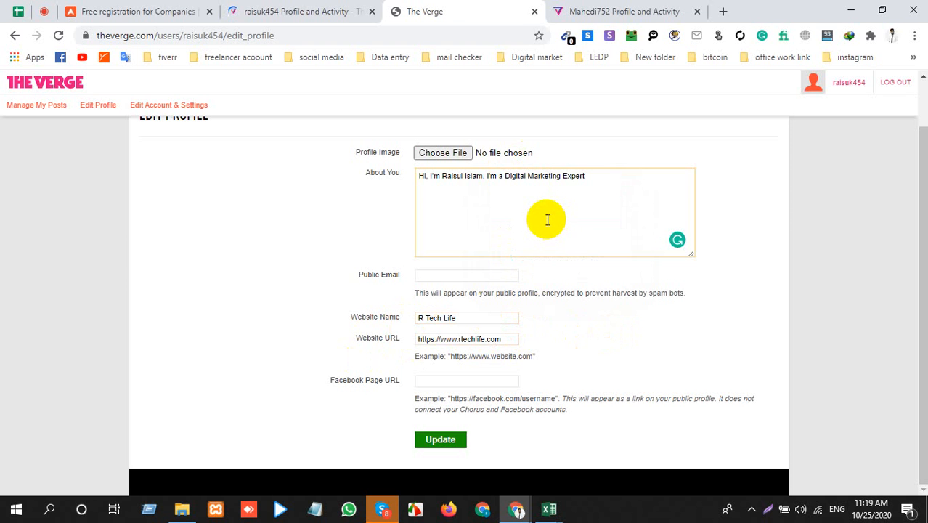
Step: Check the anchor text of the first link in the Backlink workbook and switch to the Profile Backlink list workbook
left_click(546, 498)
left_click(600, 458)
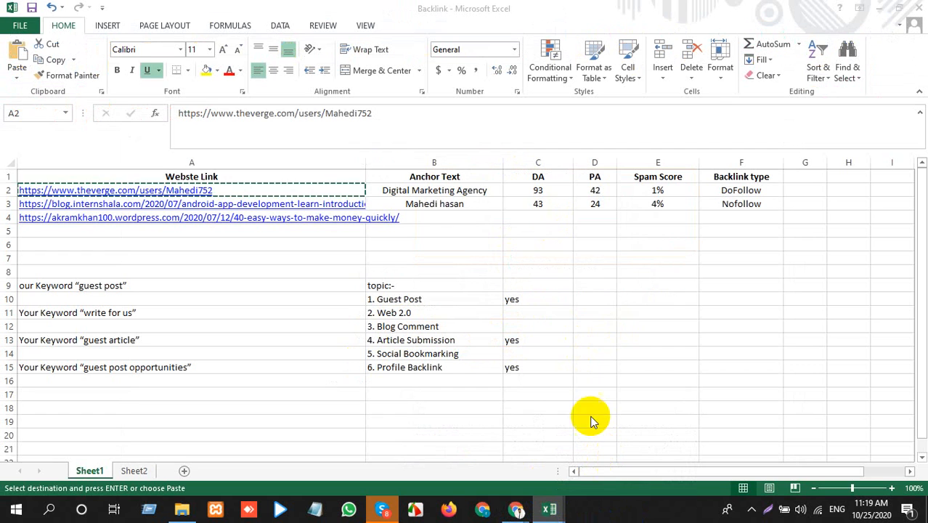
left_click(477, 190)
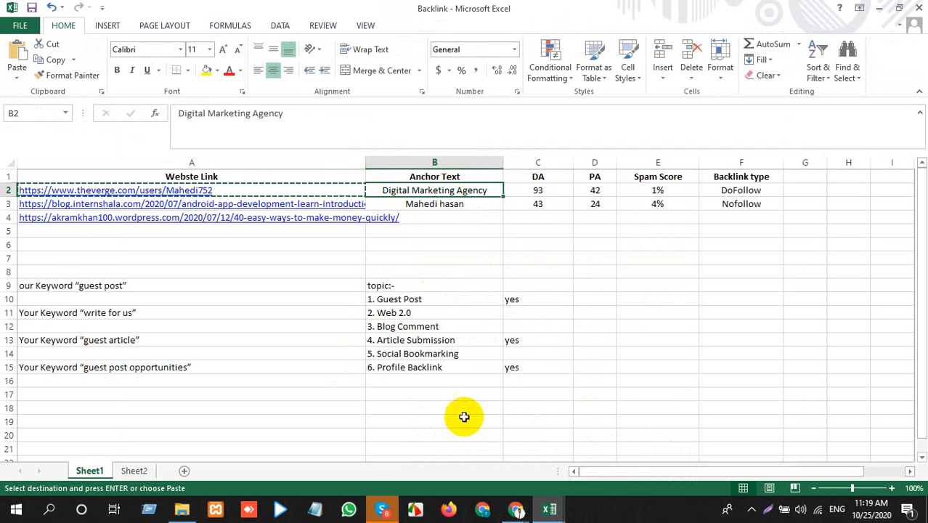
left_click(546, 511)
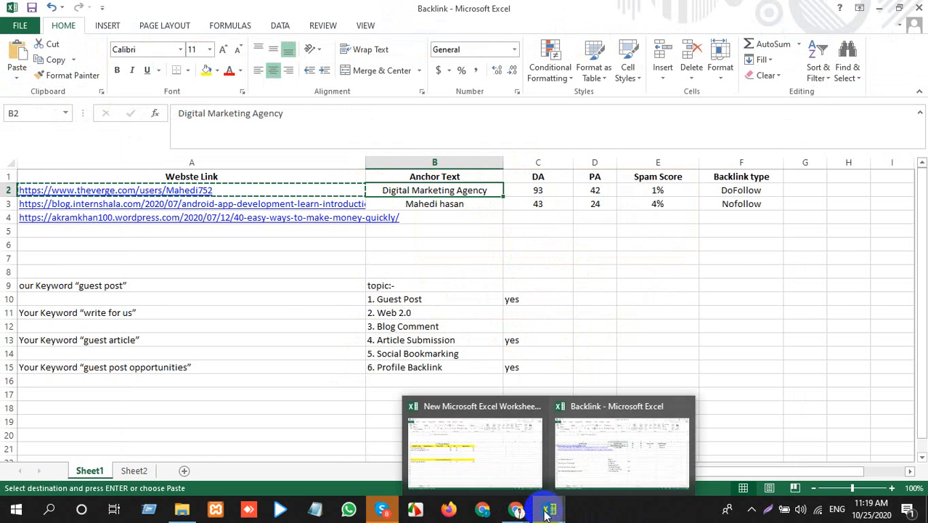
left_click(507, 464)
Step: Copy the website name "R Tech Life" from the Edit Profile page and return to the Profile Backlink list in Excel
mouse_move(541, 513)
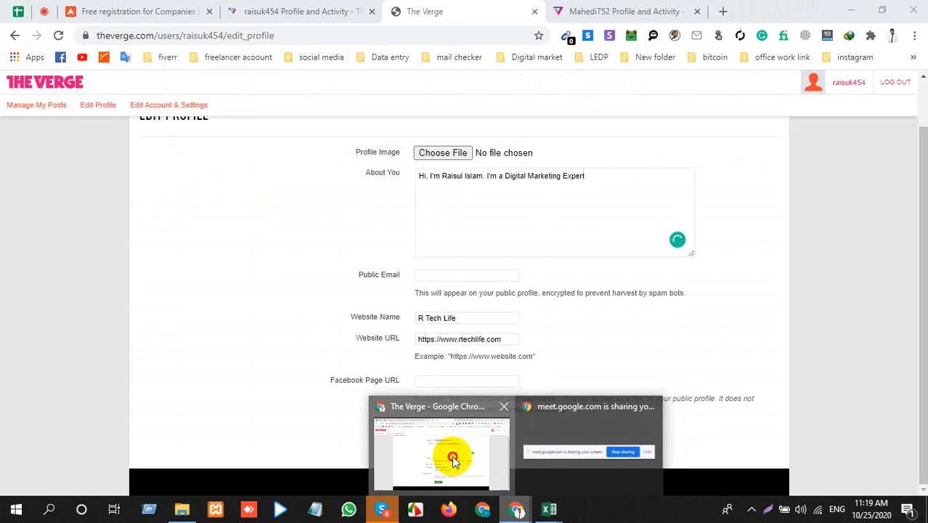
left_click(455, 453)
triple_click(428, 317)
key("ctrl+c")
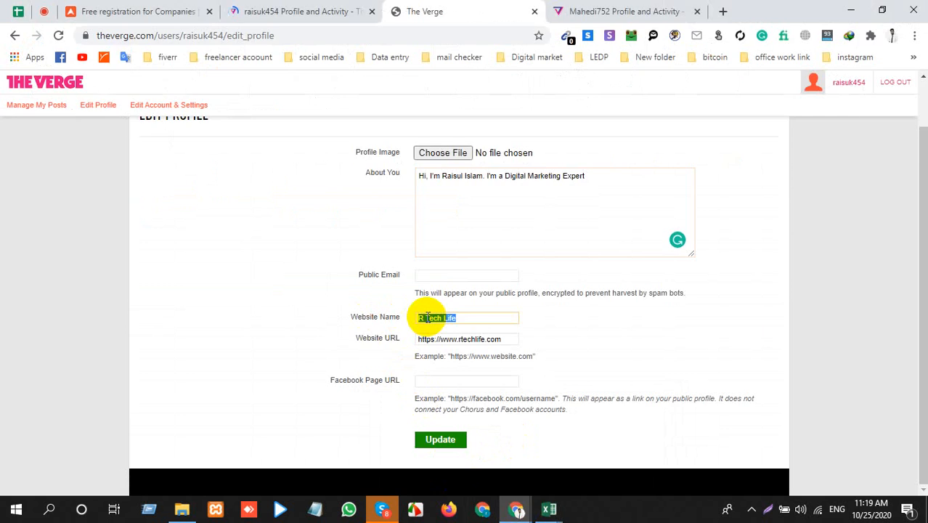
key("alt+Tab")
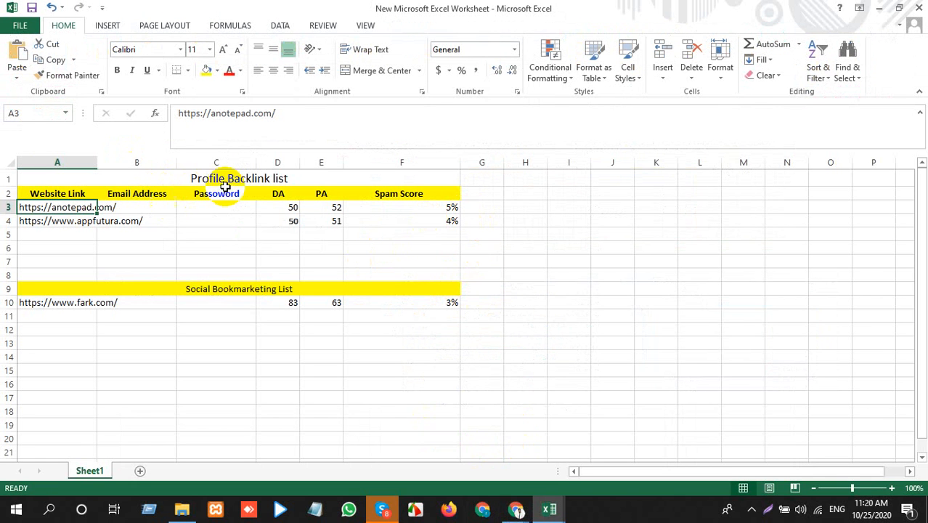
Step: Insert an empty column before the DA column in the Profile Backlink list
left_click(295, 178)
left_click(290, 162)
right_click(289, 163)
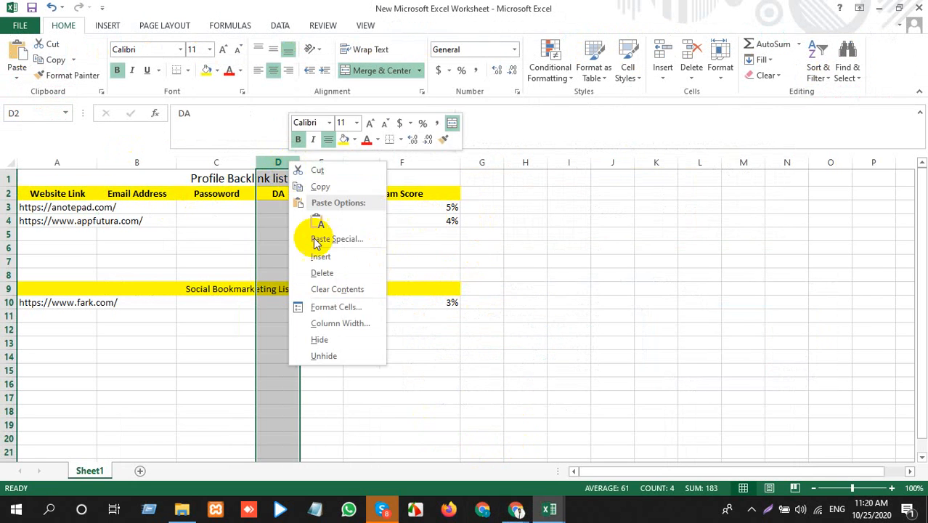
left_click(309, 256)
Step: Paste the copied website name "R Tech Life" into the new column for the anotepad.com row
left_click(305, 210)
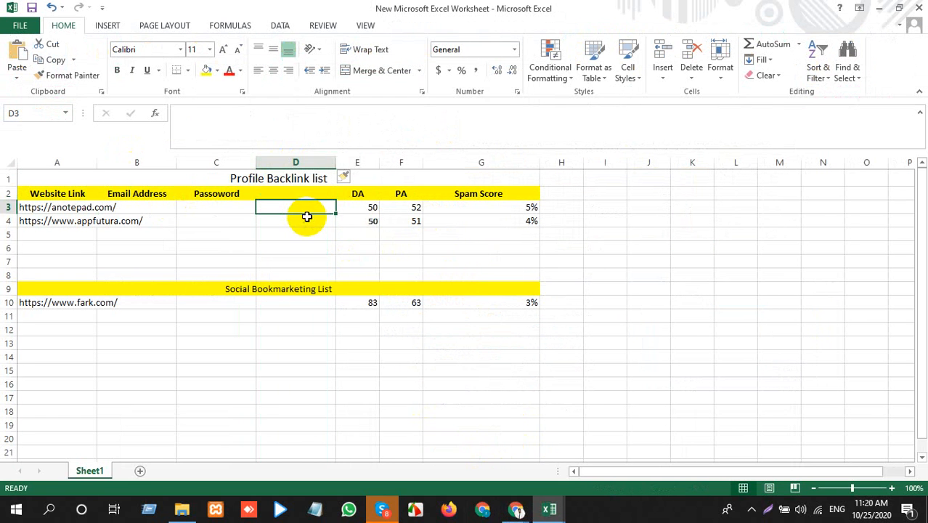
key("ctrl+v")
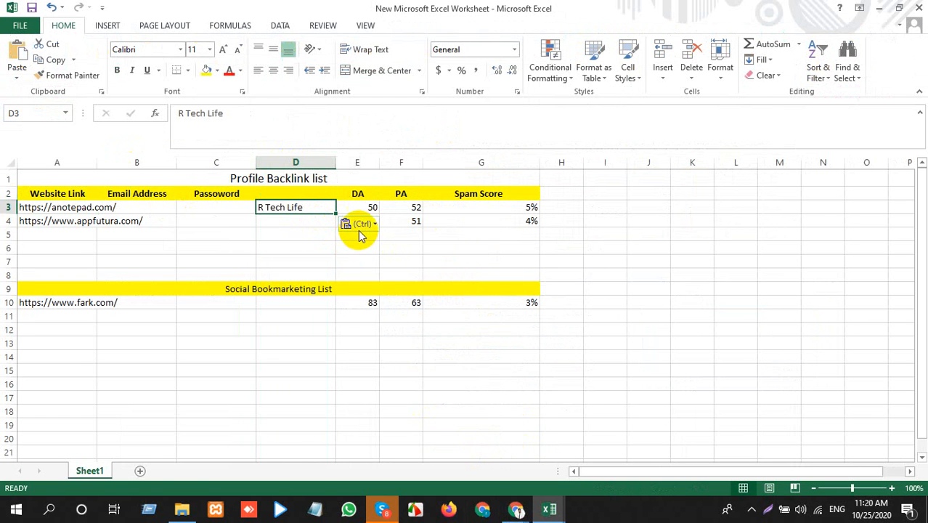
left_click(359, 223)
left_click(297, 243)
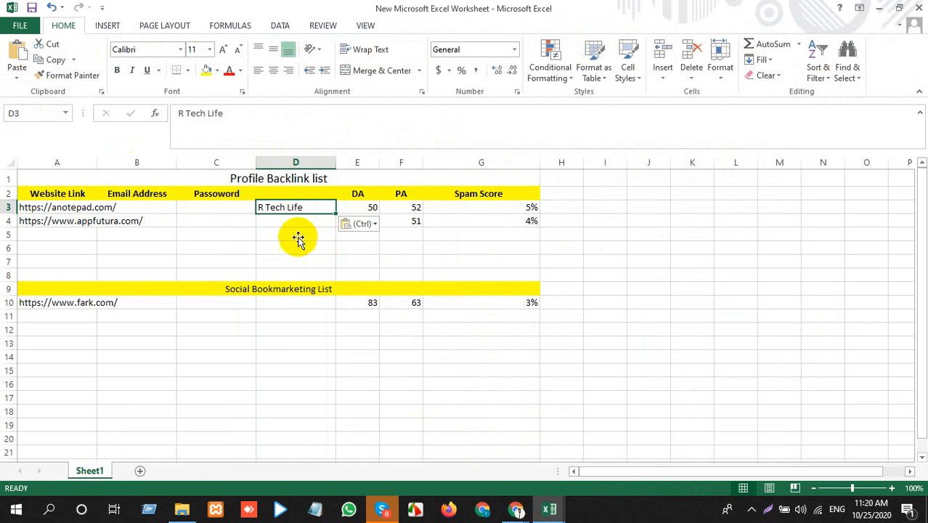
Step: Copy the "Anchor Text" header from the Backlink workbook into cell D2 of the Profile Backlink list
left_click(299, 194)
mouse_move(570, 504)
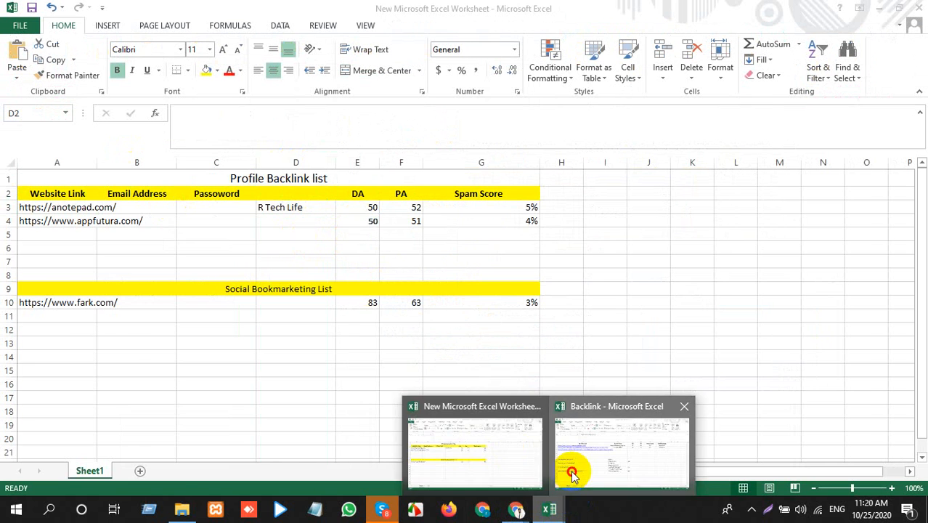
left_click(572, 474)
left_click(452, 175)
key("ctrl+c")
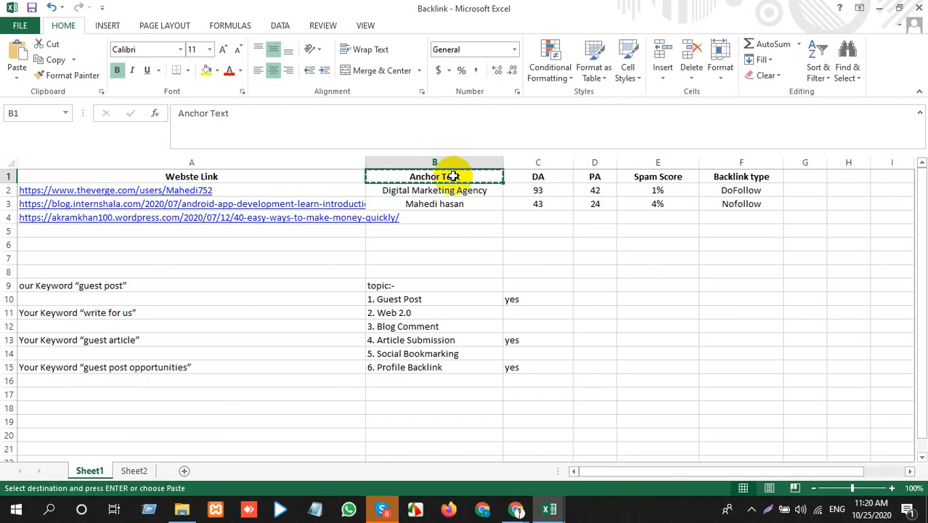
key("alt+Tab")
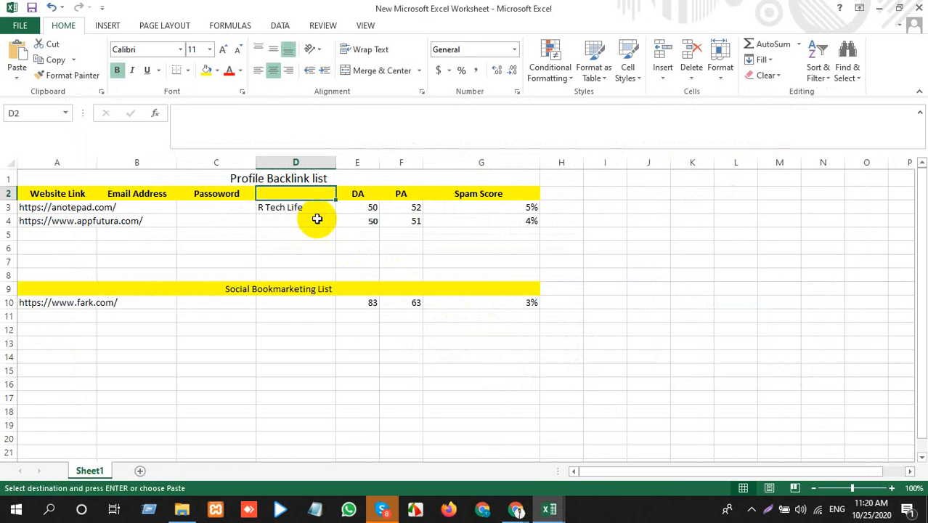
key("ctrl+v")
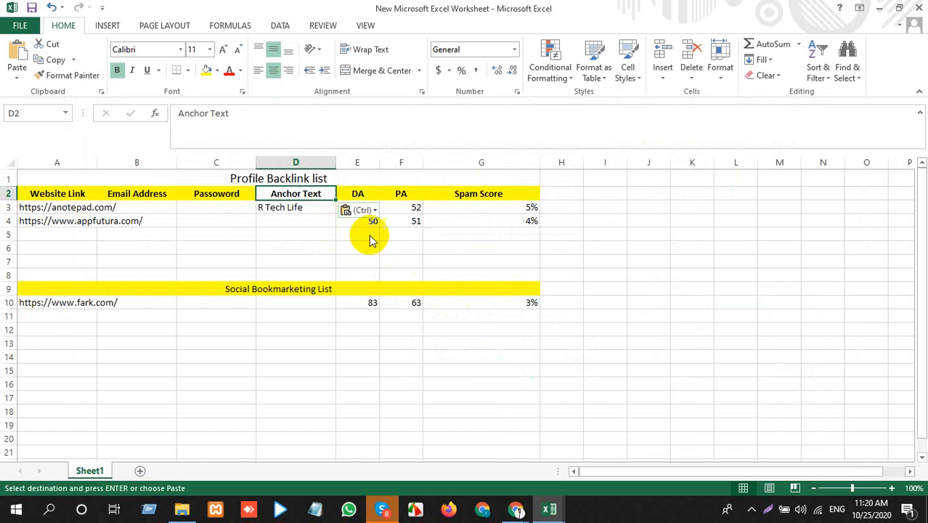
left_click(363, 211)
left_click(371, 242)
left_click(287, 247)
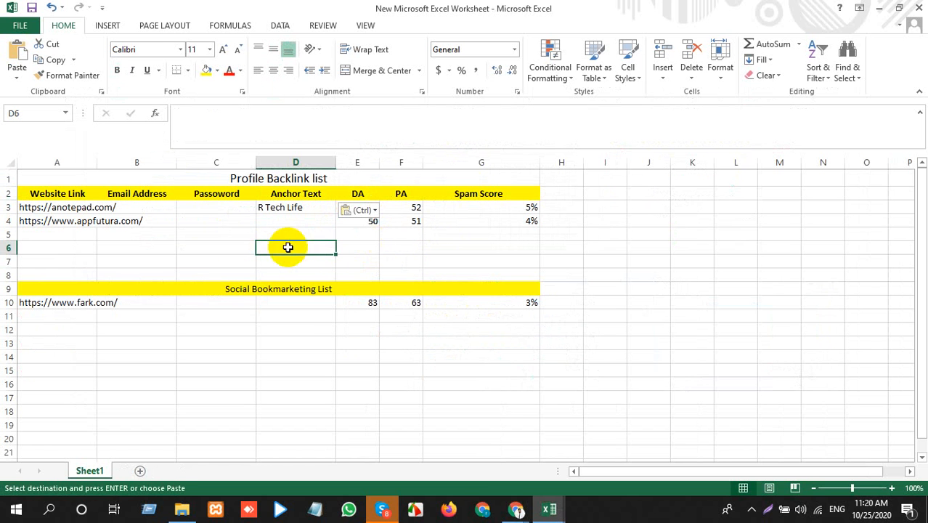
Step: Switch to The Verge's Edit Profile page in Chrome and try to save the profile with the Update option
left_click(138, 202)
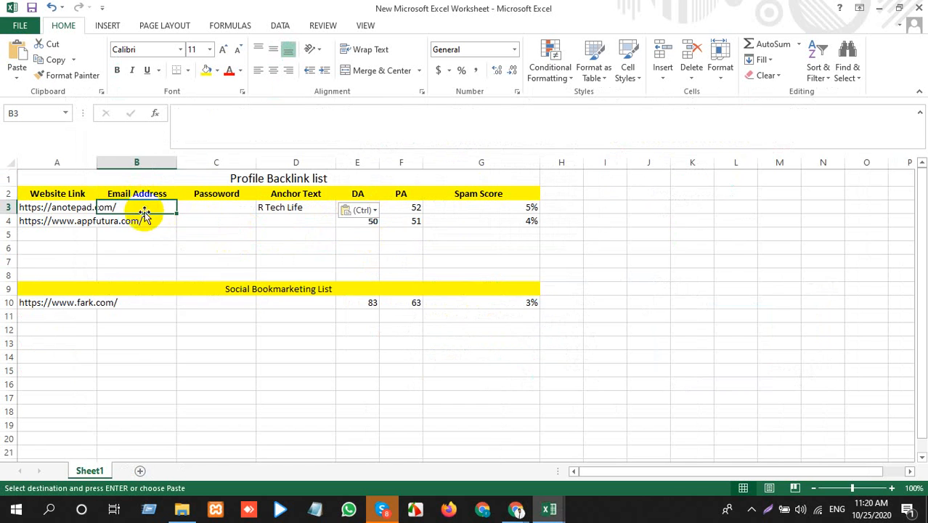
key("alt+Tab")
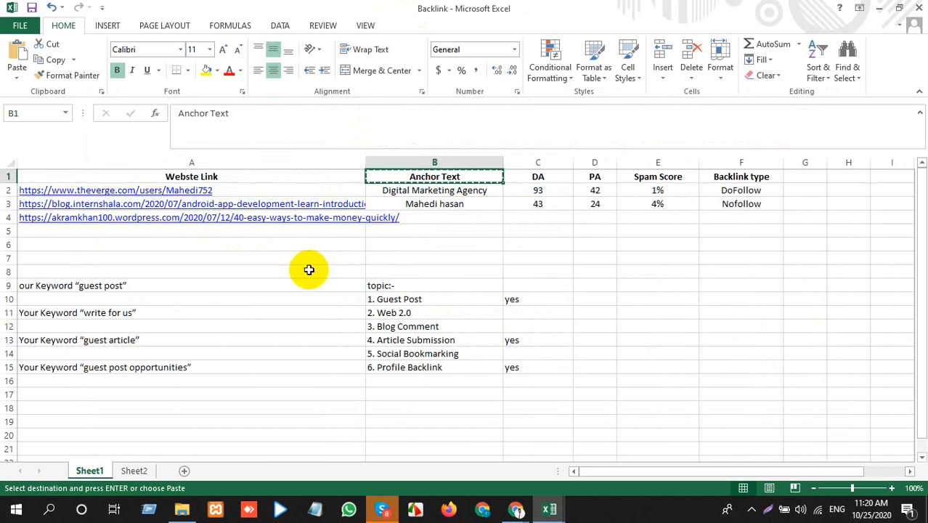
key("alt+Tab")
mouse_move(516, 508)
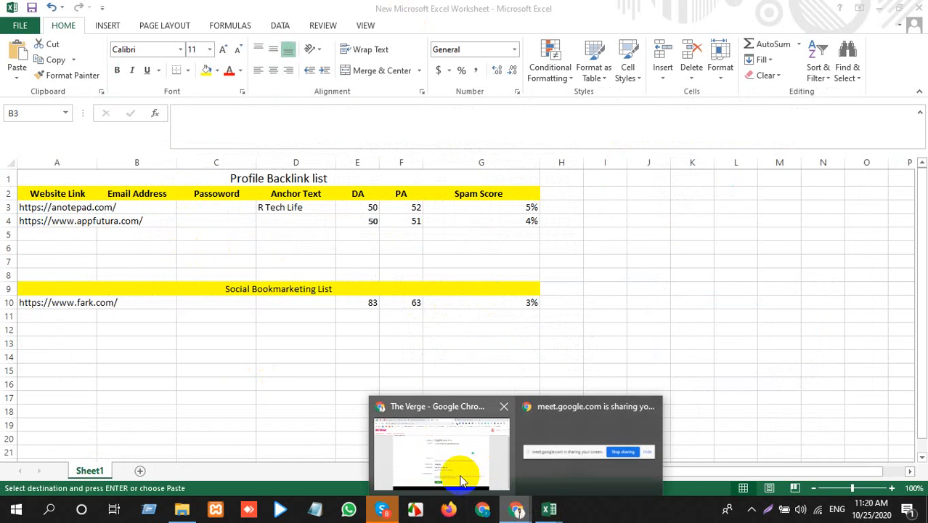
left_click(462, 479)
scroll(297, 276, "up", 1)
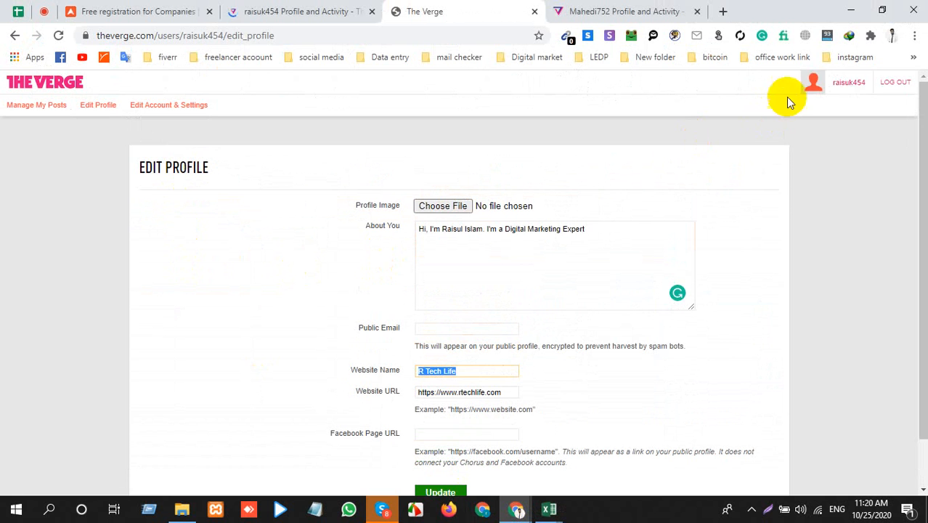
left_click(813, 82)
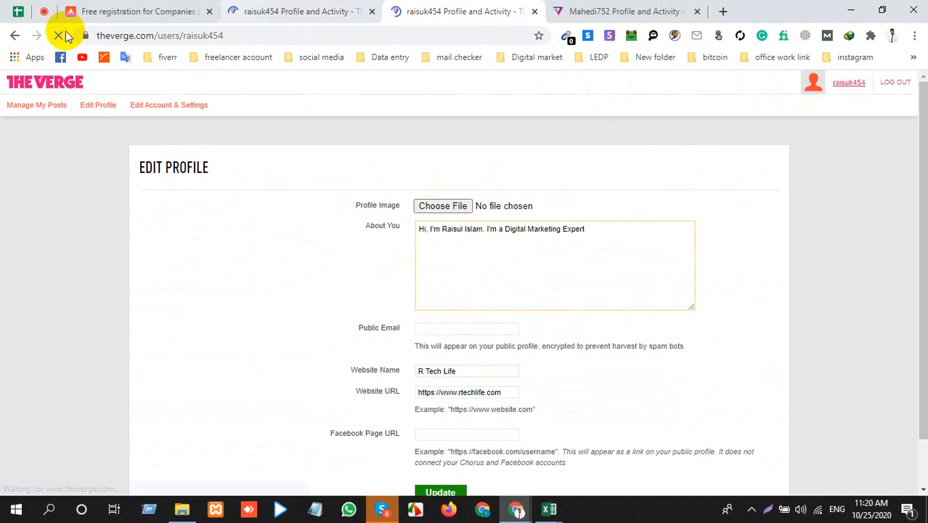
scroll(428, 267, "down", 1)
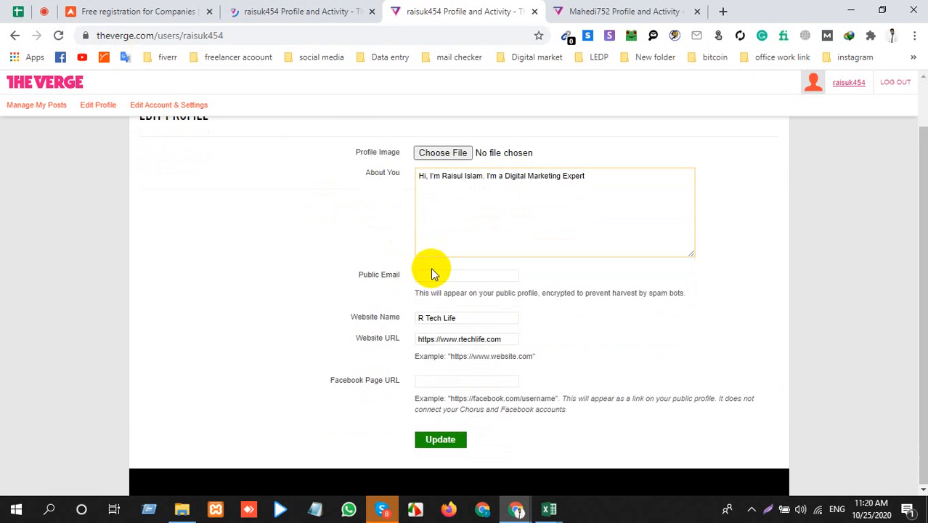
left_click(438, 441)
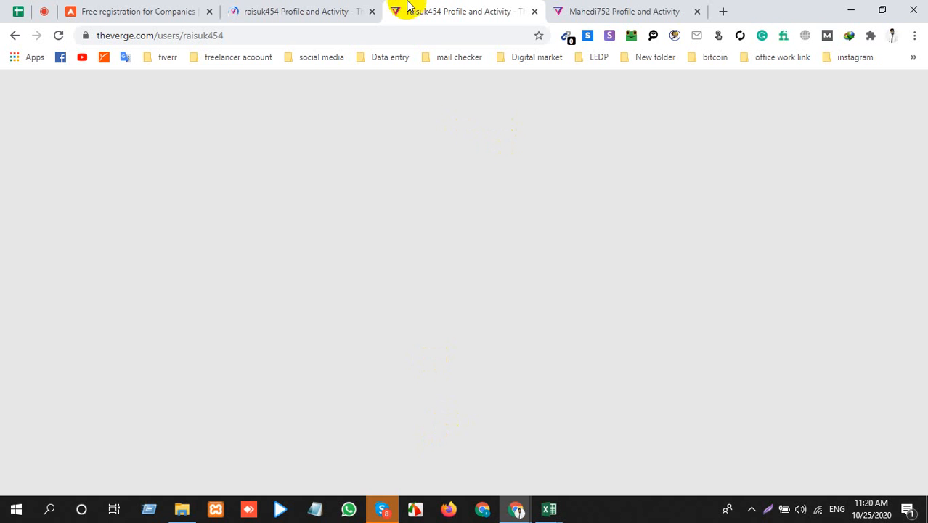
Step: Check the public profile pages in the open Verge tabs, reloading the blank one, and close a duplicate tab
left_click(312, 8)
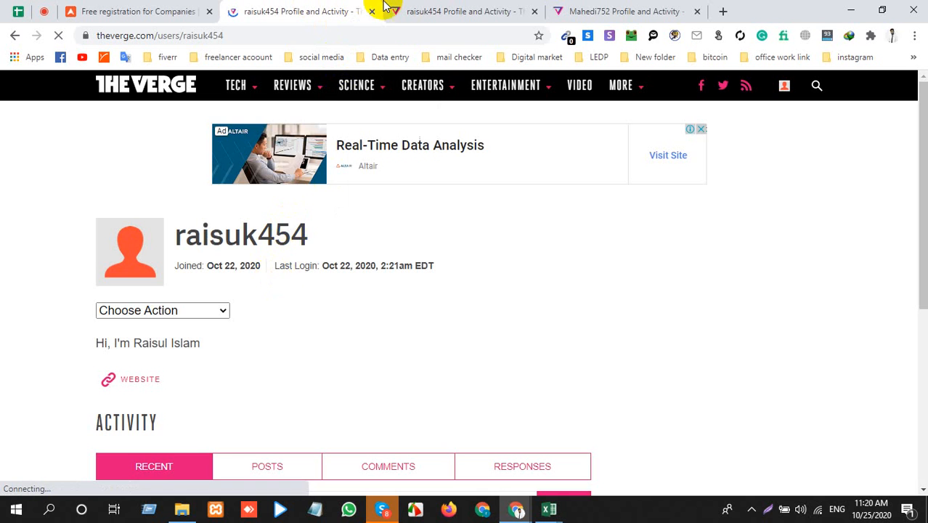
left_click(414, 12)
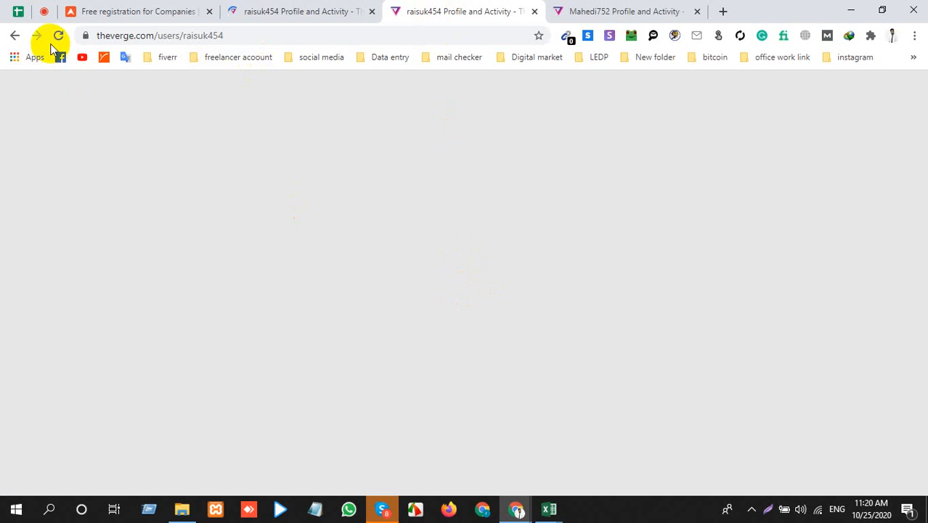
left_click(58, 36)
left_click(645, 10)
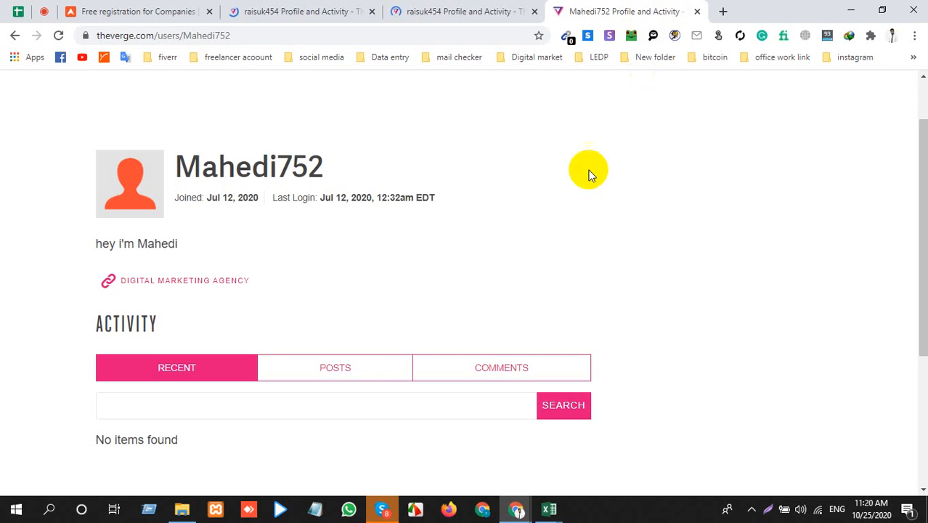
left_click(784, 85)
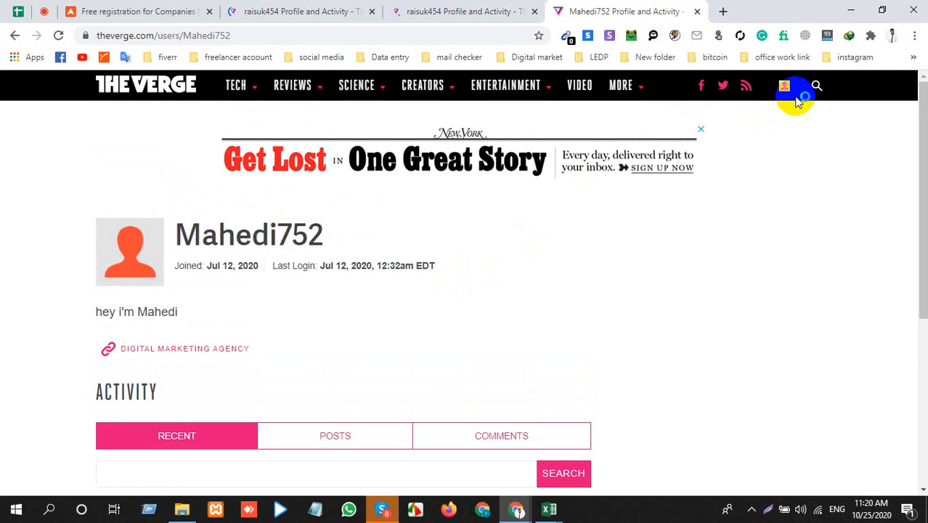
left_click(501, 10)
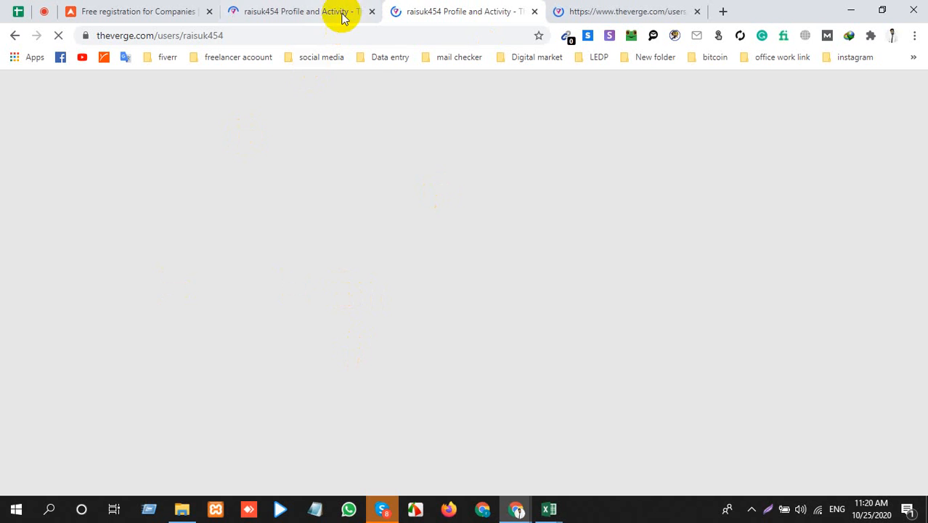
left_click(372, 10)
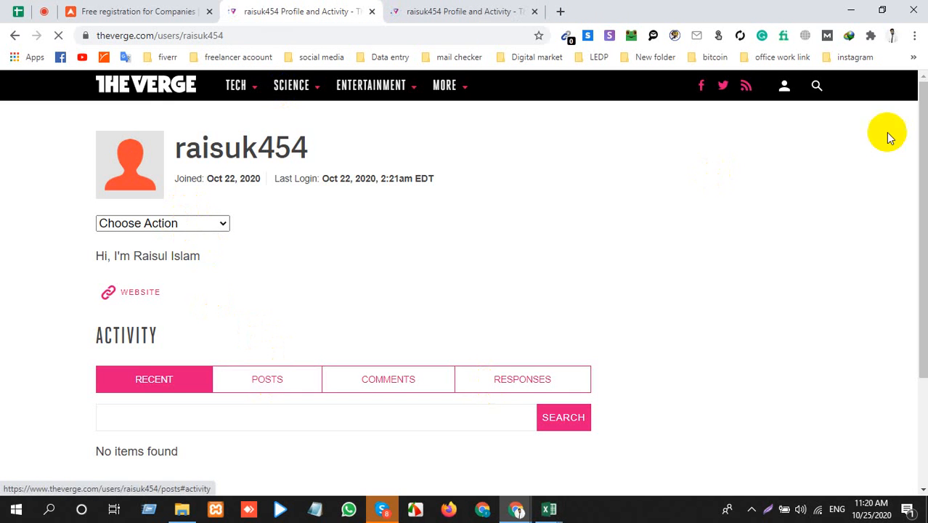
Step: Open The Verge's login page from the profile page and log in with the prefilled account credentials
left_click(784, 85)
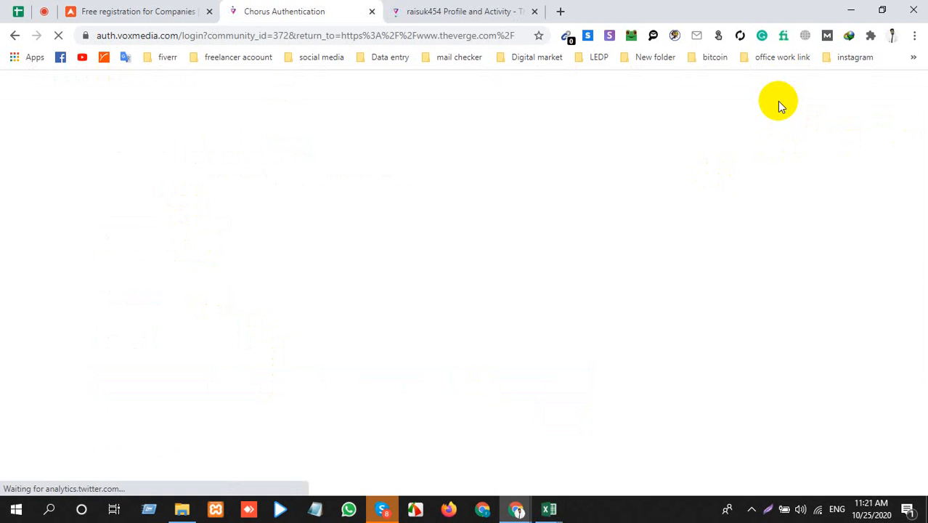
left_click(549, 509)
left_click(573, 468)
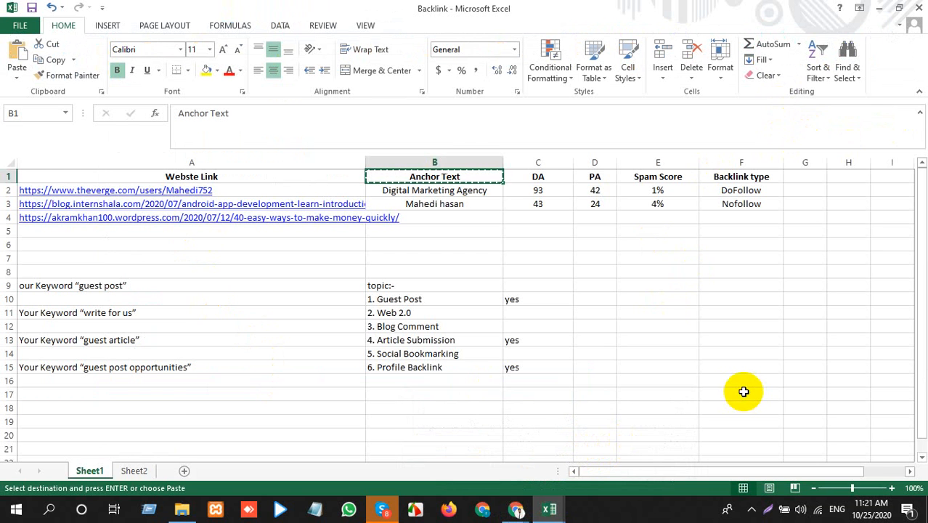
key("alt+Tab")
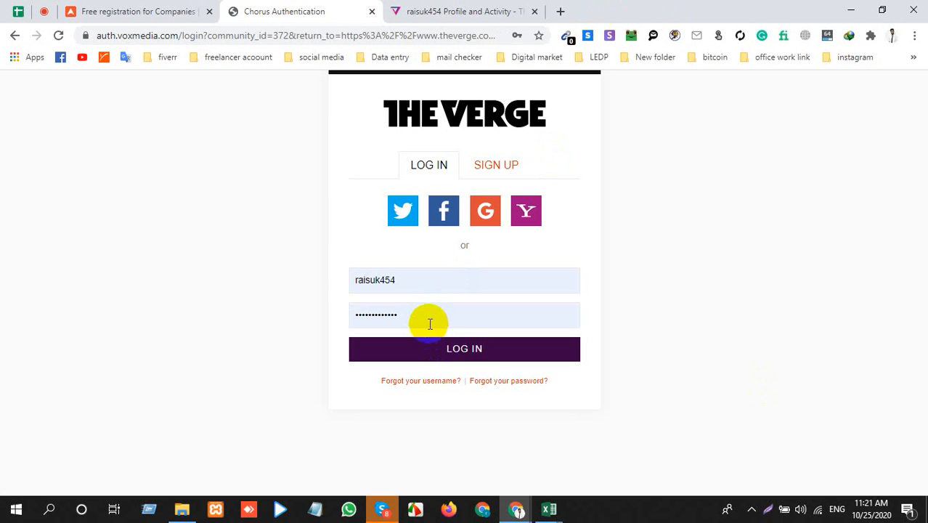
left_click(446, 343)
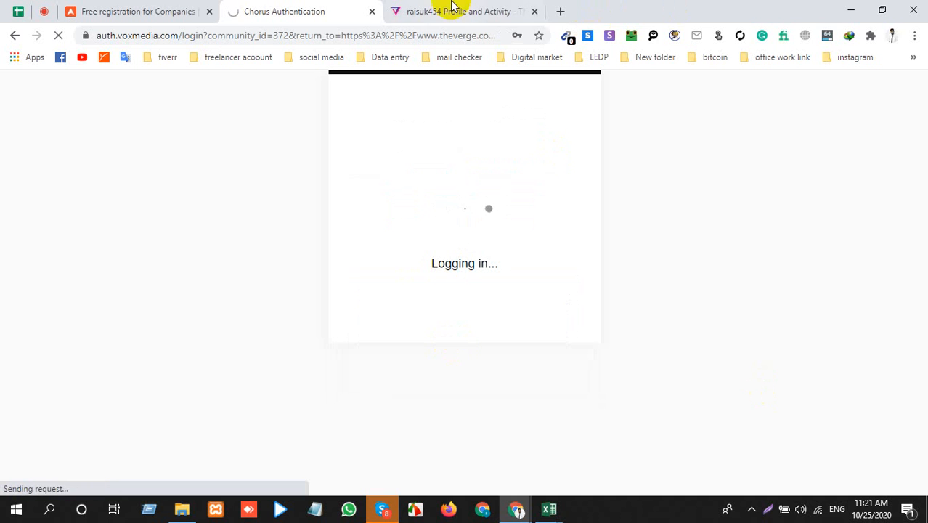
Step: Examine the website links in the Backlink workbook and in the Profile Backlink list workbook
mouse_move(545, 508)
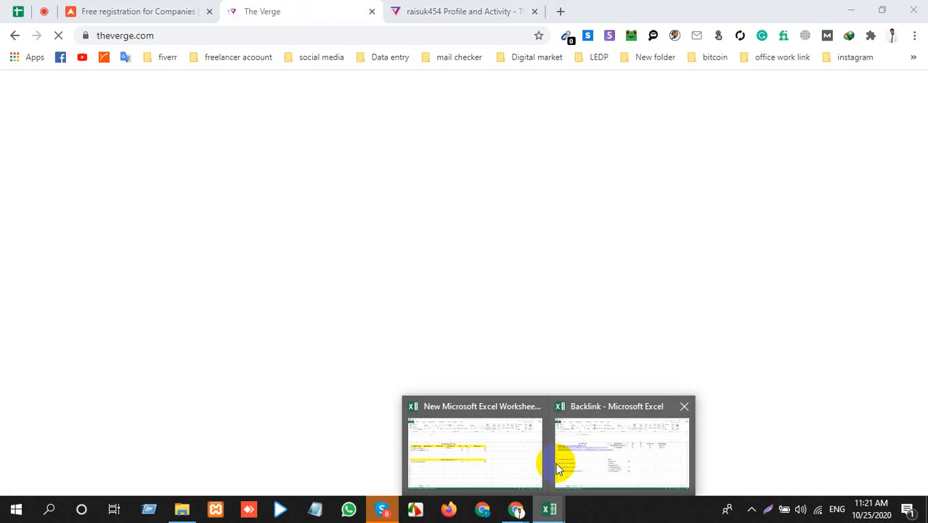
left_click(570, 461)
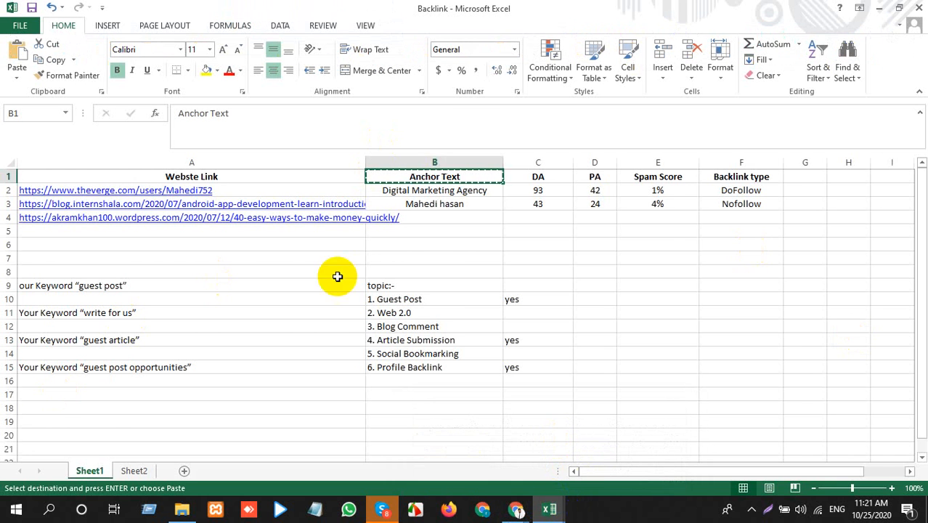
key("alt+Tab")
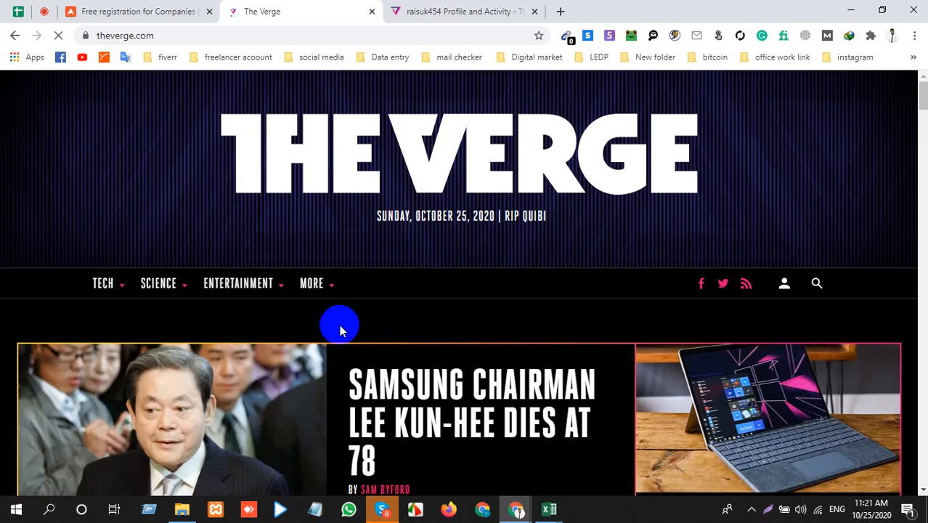
key("alt+Tab")
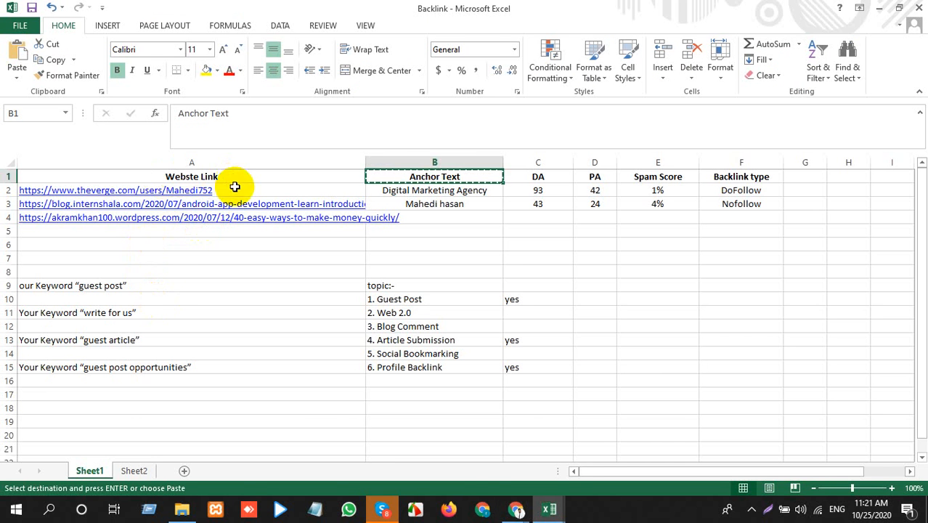
key("alt+Tab")
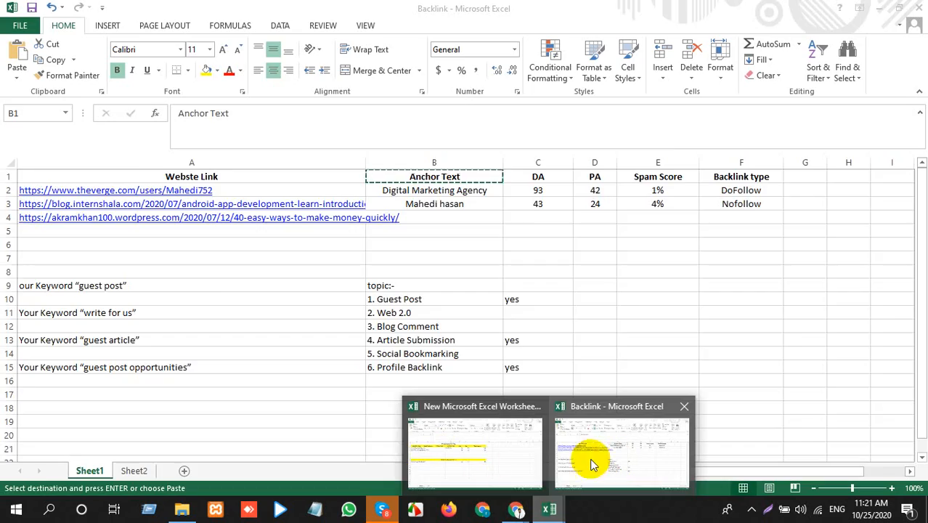
left_click(472, 447)
left_click(48, 207)
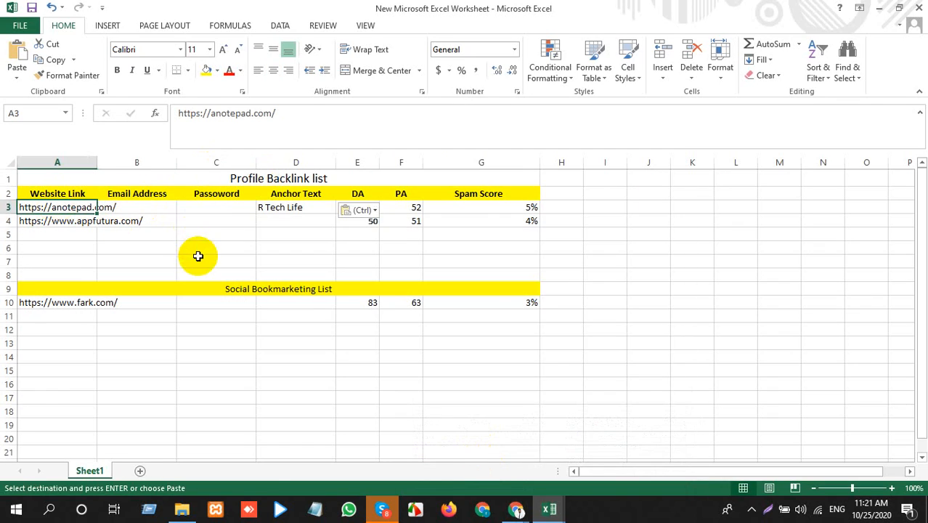
Step: Return to The Verge's home page in Chrome and open the account's Edit Profile page
key("alt+Tab")
scroll(195, 290, "down", 6)
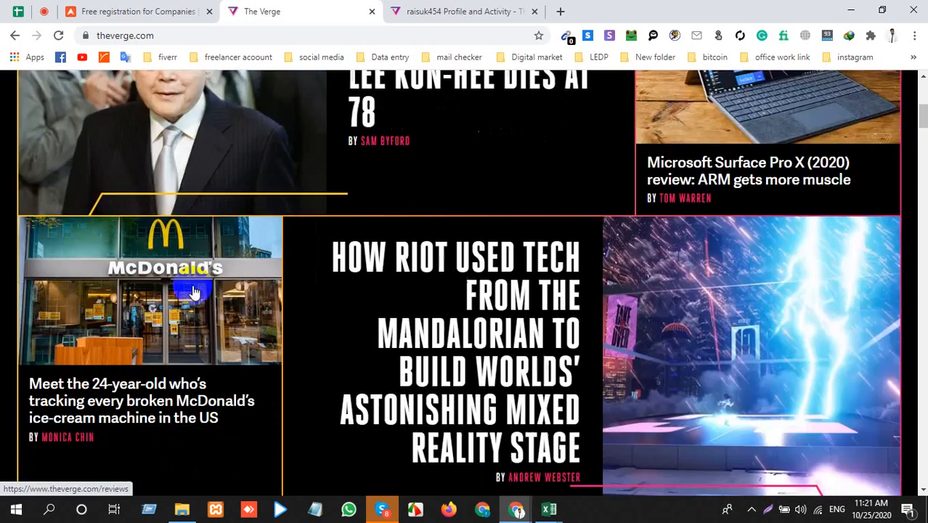
scroll(211, 289, "up", 6)
mouse_move(778, 284)
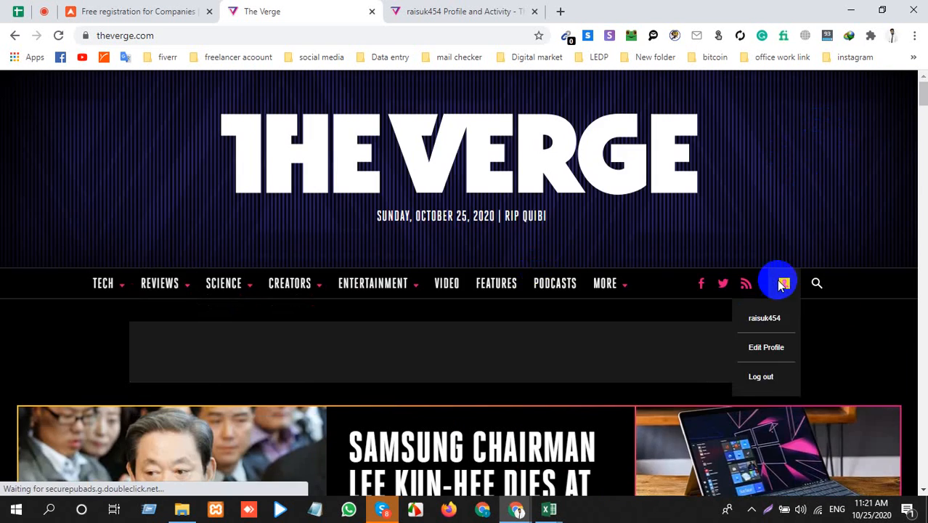
left_click(769, 348)
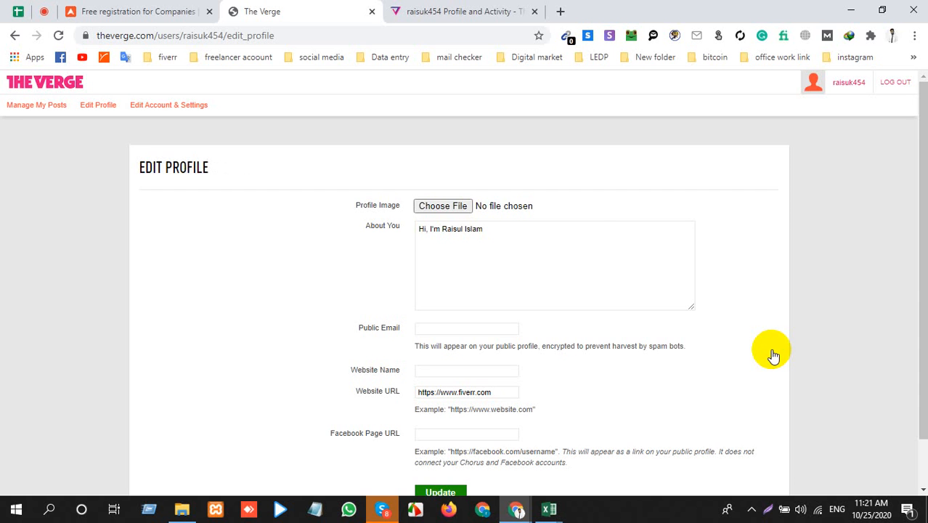
Step: Set the profile's Website Name to the anchor text "R Tech Life" from the Excel backlink list and save the profile
left_click(514, 263)
scroll(513, 264, "down", 1)
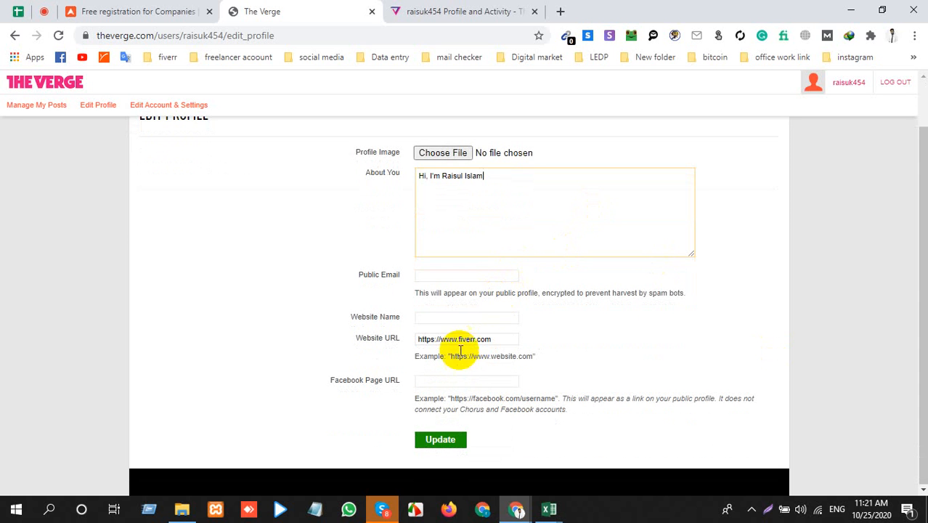
left_click(450, 318)
left_click(549, 509)
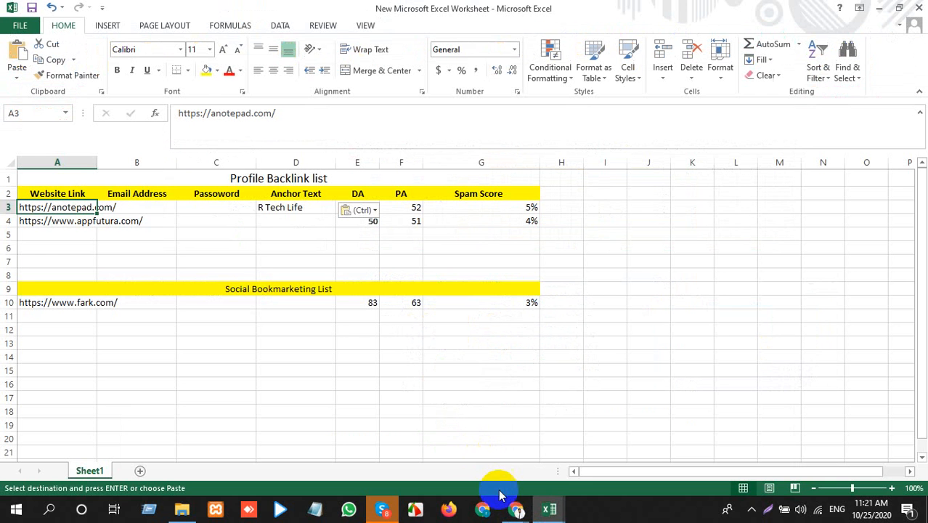
left_click(287, 208)
key("alt+Tab")
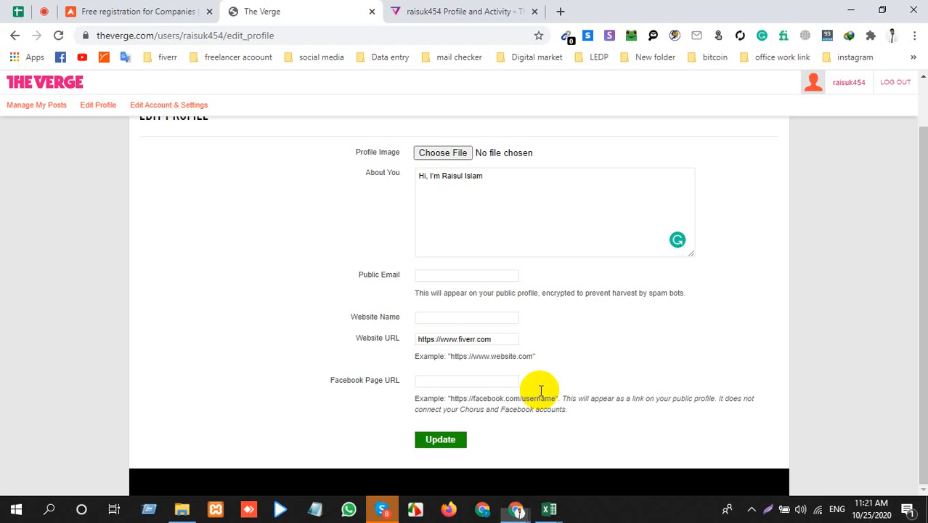
type("R Tech Life")
scroll(527, 355, "up", 1)
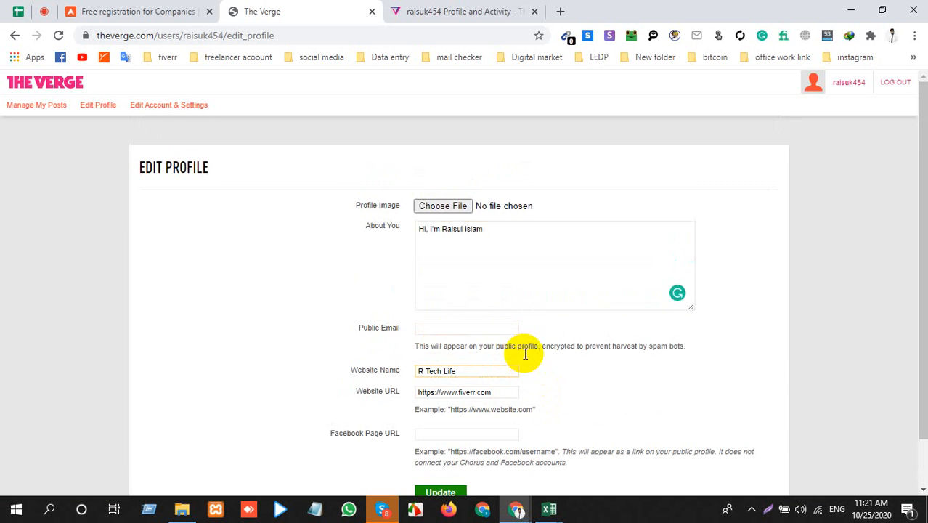
scroll(545, 410, "down", 1)
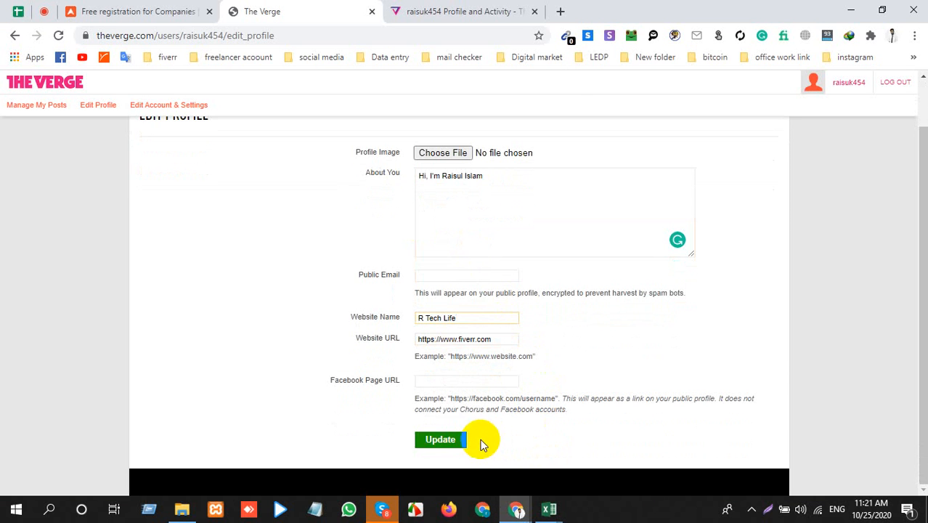
left_click(439, 440)
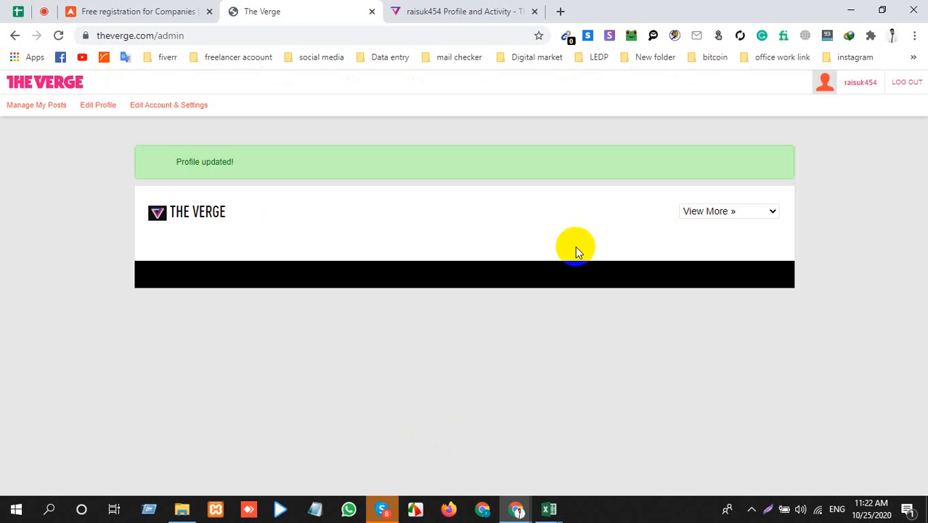
Step: Open the public profile, follow its R Tech Life link to check the destination, and return to the profile page
mouse_move(860, 82)
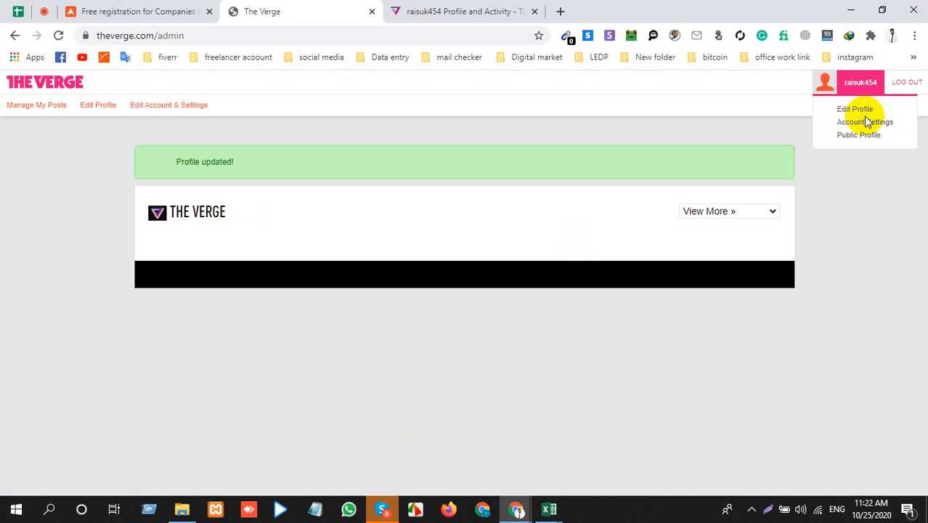
left_click(864, 136)
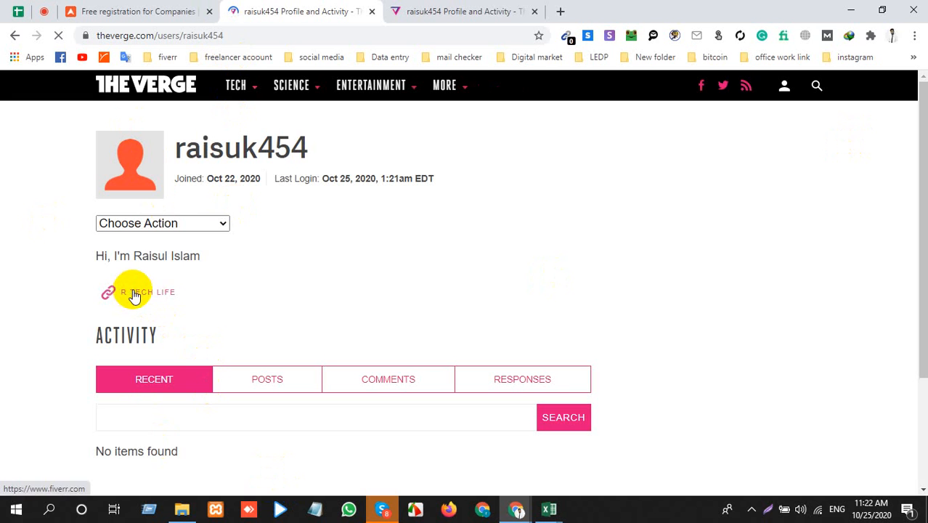
scroll(109, 341, "down", 1)
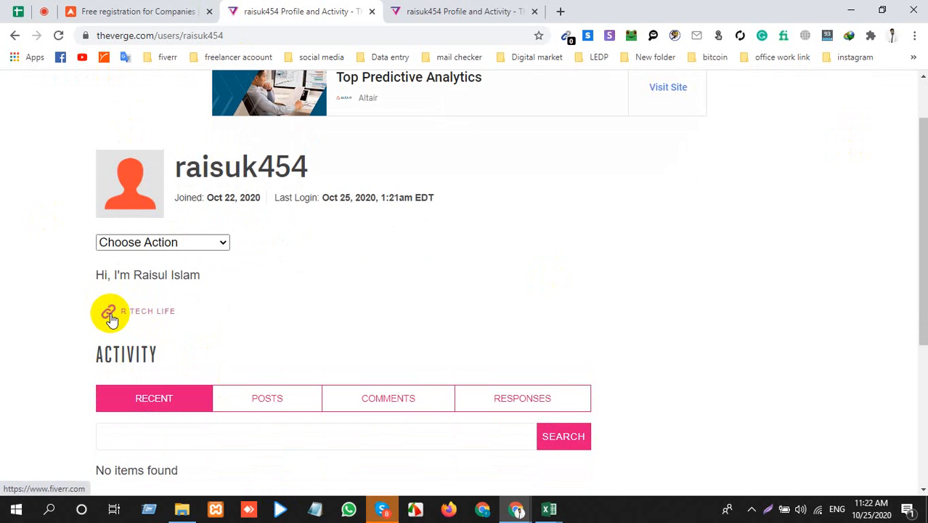
left_click(111, 314)
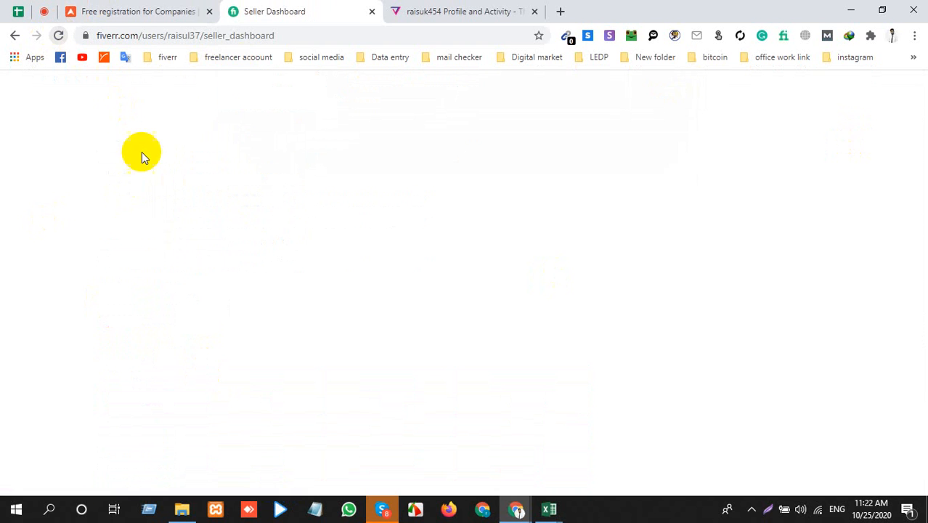
left_click(59, 35)
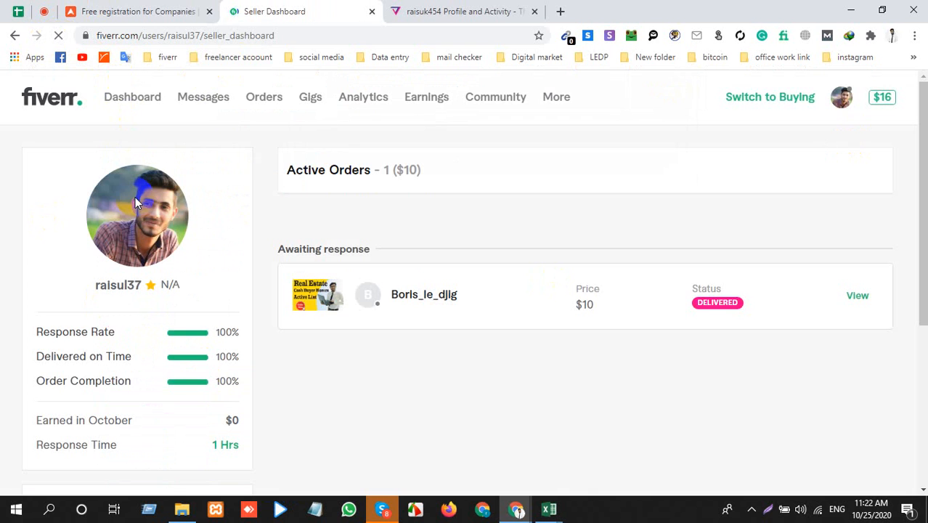
left_click(13, 37)
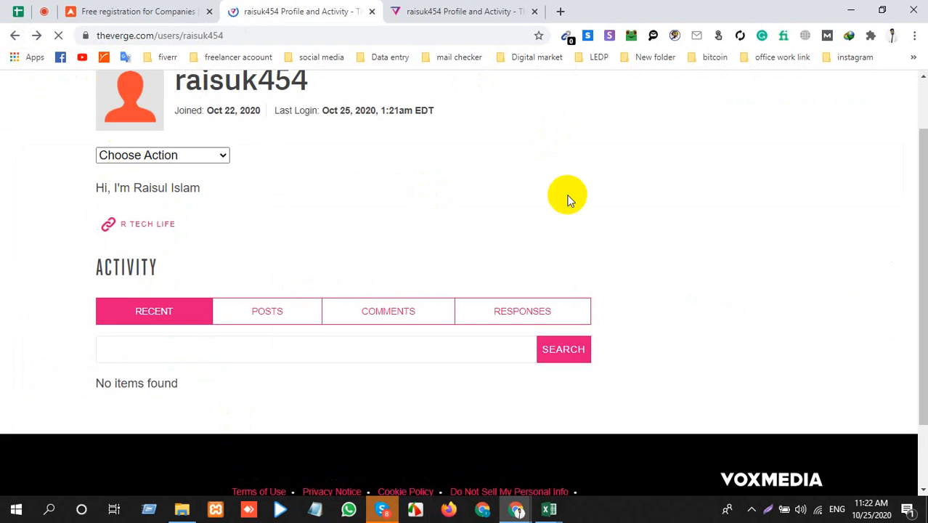
Step: Copy the public Verge profile's URL and paste it over the website link in cell A3 of the Profile Backlink list in Excel
left_click(131, 34)
key("ctrl+c")
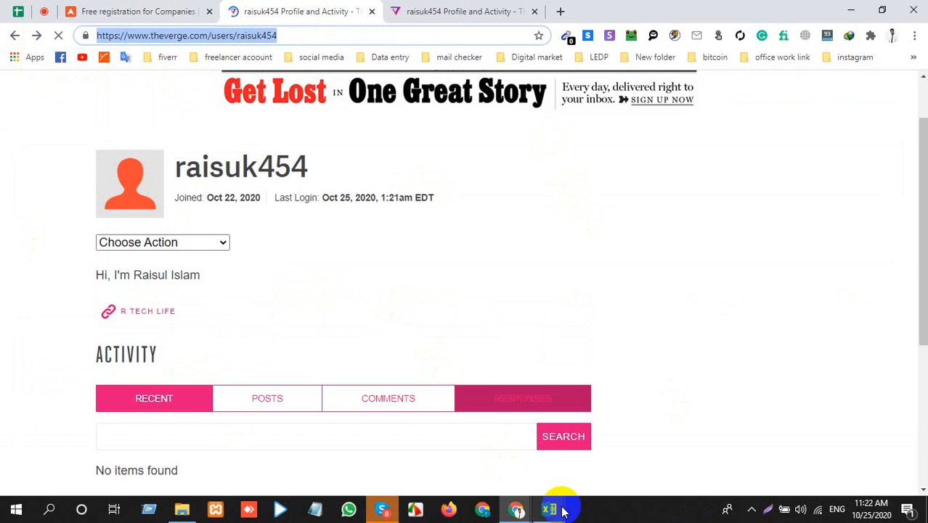
mouse_move(549, 509)
left_click(506, 481)
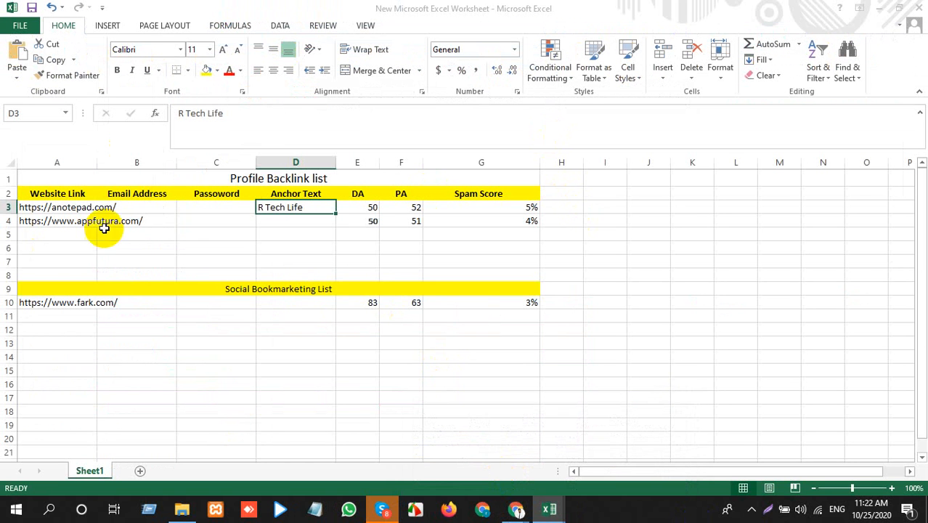
left_click(39, 207)
key("ctrl+v")
left_click(237, 233)
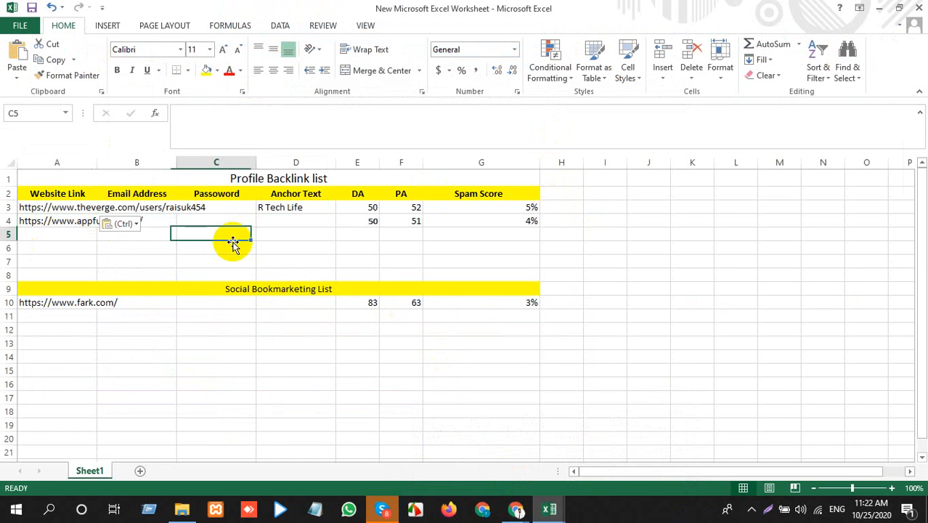
left_click(25, 207)
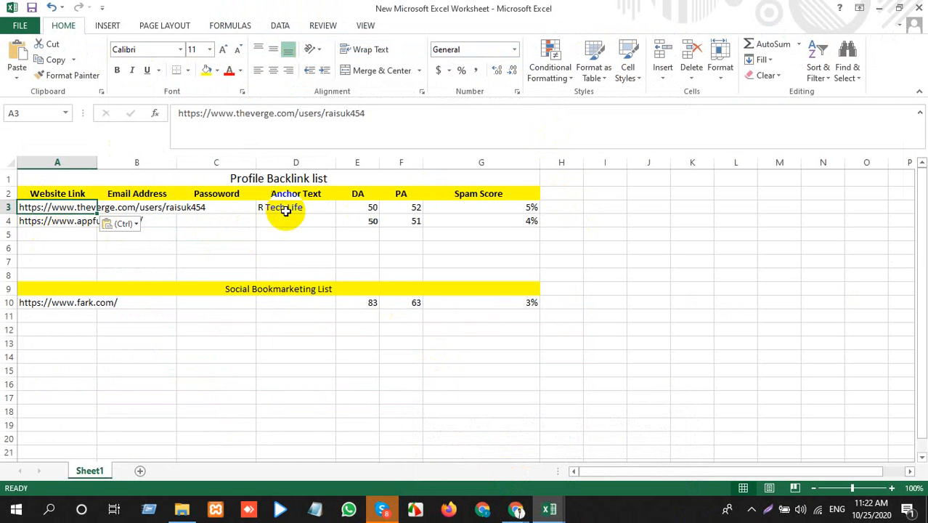
left_click(283, 209)
left_click(216, 209)
left_click(278, 209)
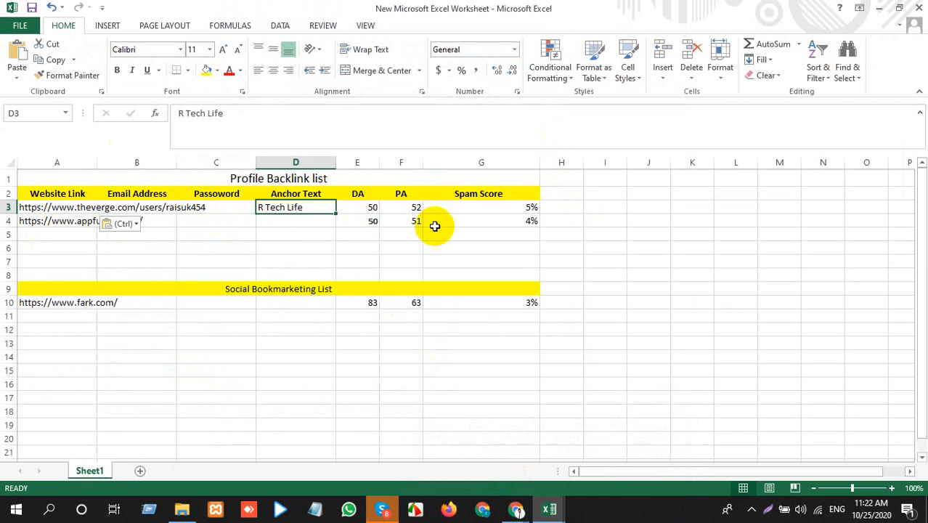
Step: Copy the profile link from cell A3, open it in a new Chrome incognito window, and highlight the bio text
left_click(31, 209)
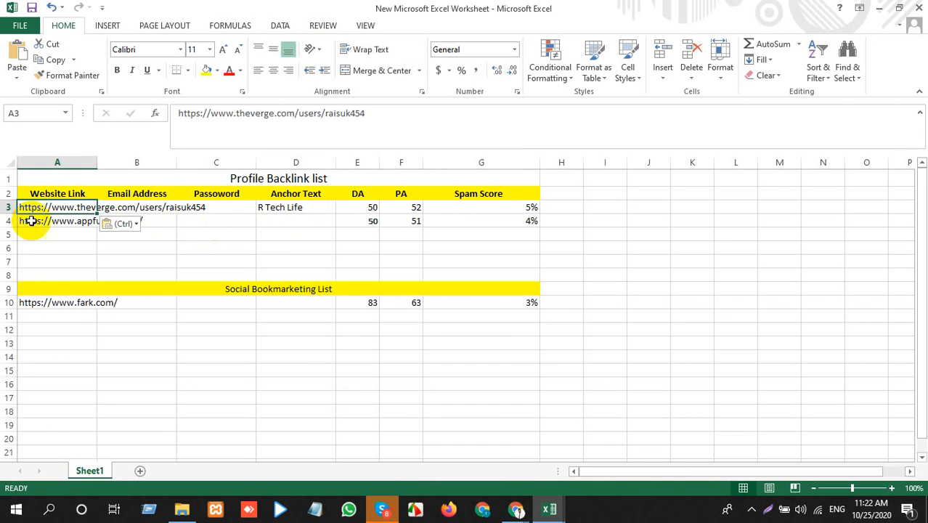
key("ctrl+c")
mouse_move(517, 508)
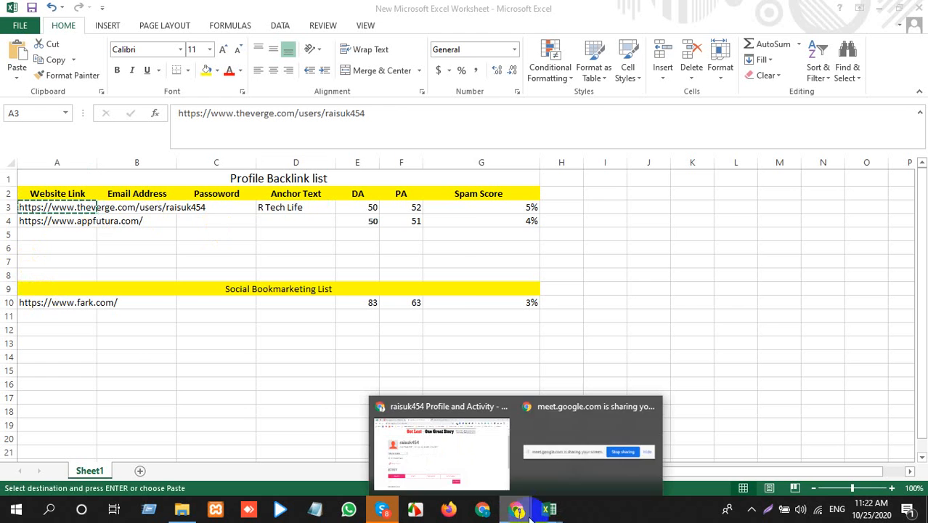
left_click(479, 449)
left_click(914, 35)
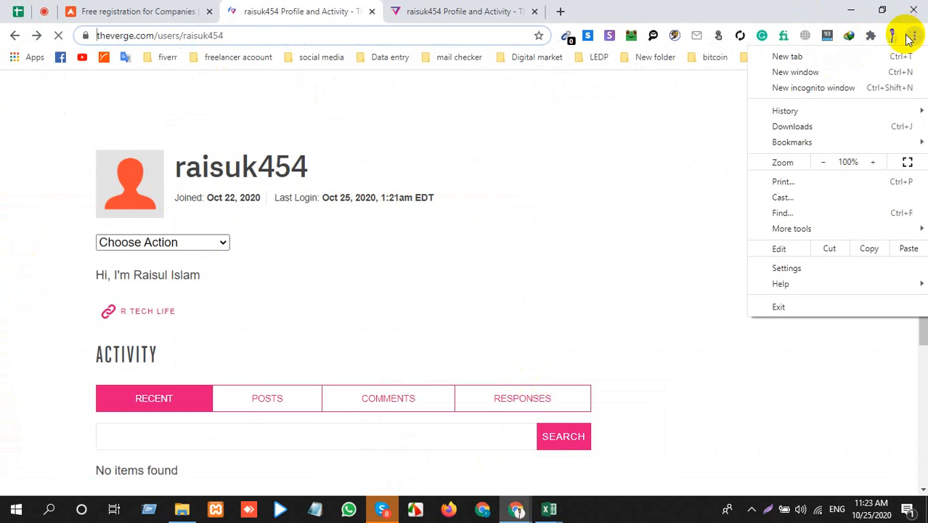
left_click(817, 89)
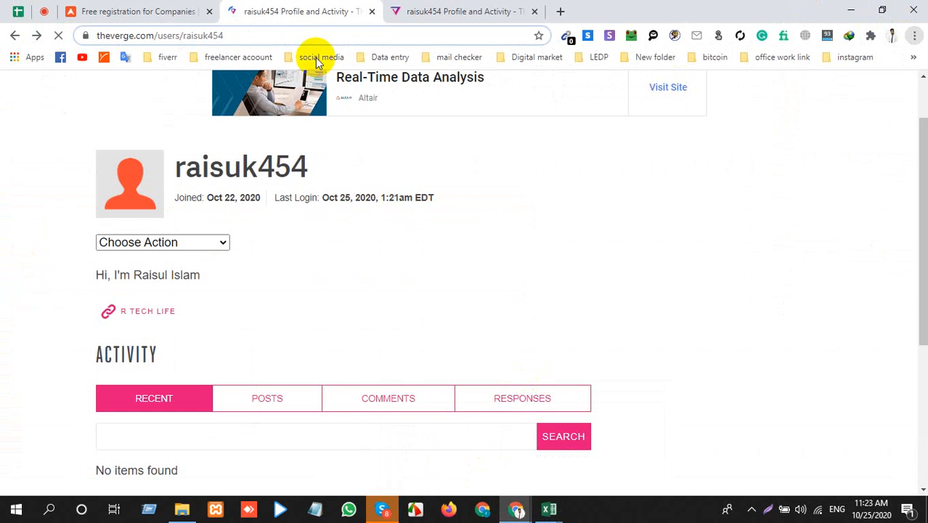
key("ctrl+v")
key("Return")
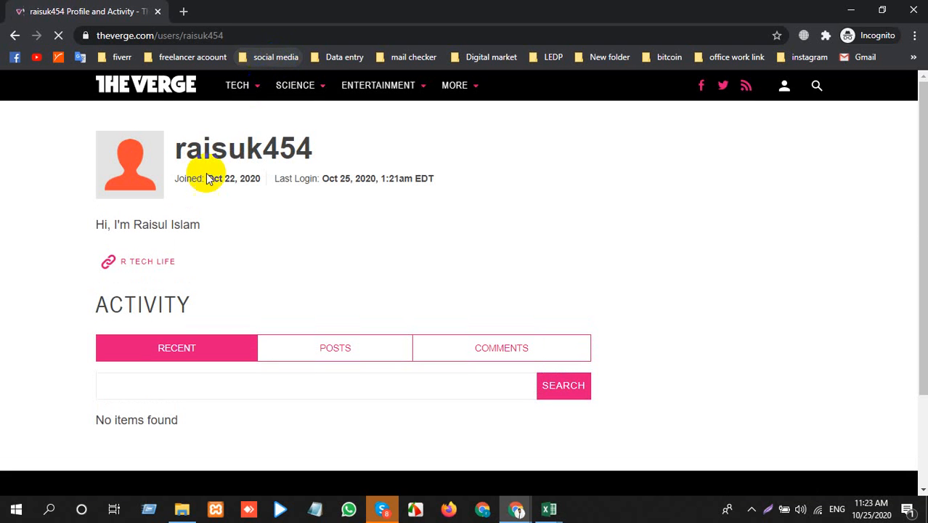
left_click_drag(106, 224, 244, 232)
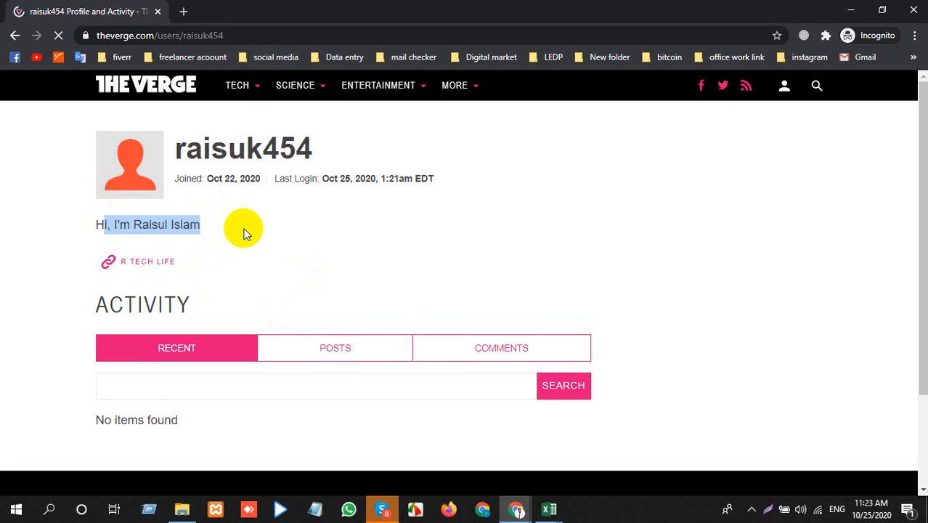
triple_click(172, 228)
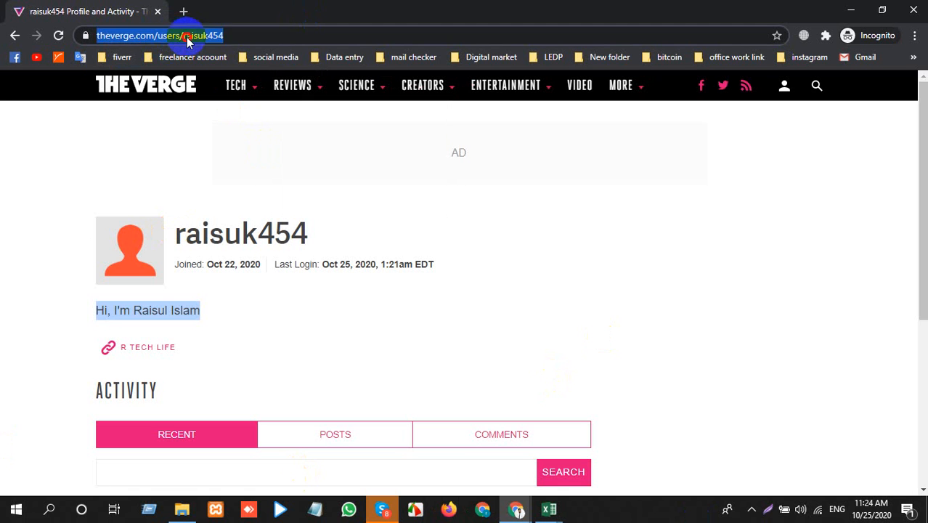
Step: Open the same profile URL in a second incognito tab and return to the first incognito tab
double_click(182, 34)
left_click(181, 11)
key("ctrl+v")
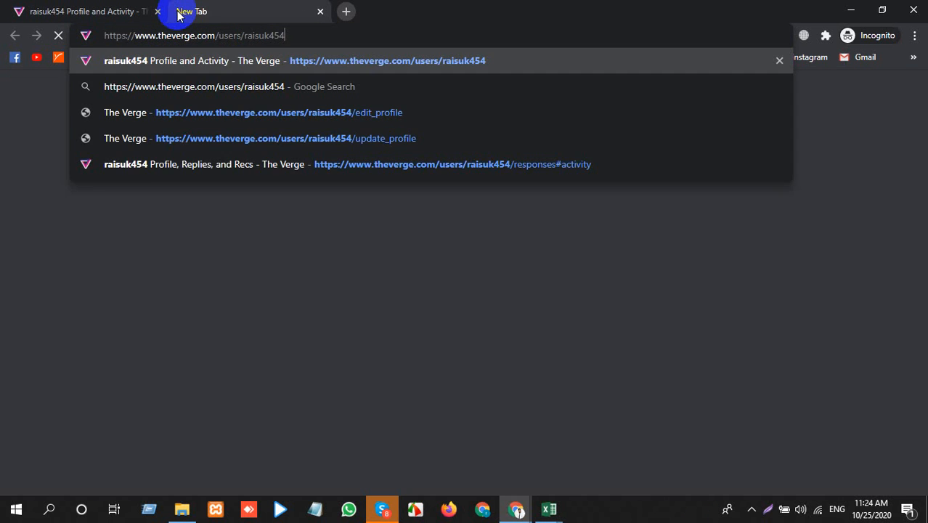
key("Return")
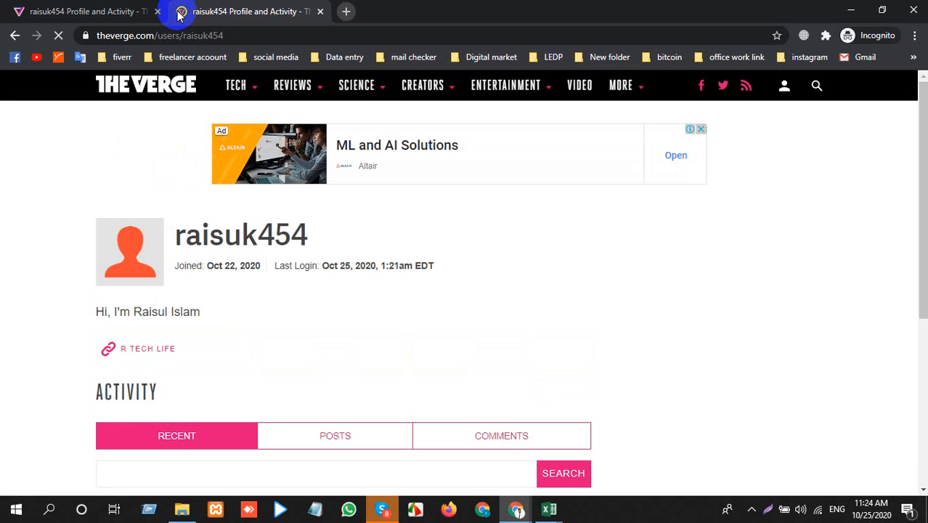
left_click(61, 20)
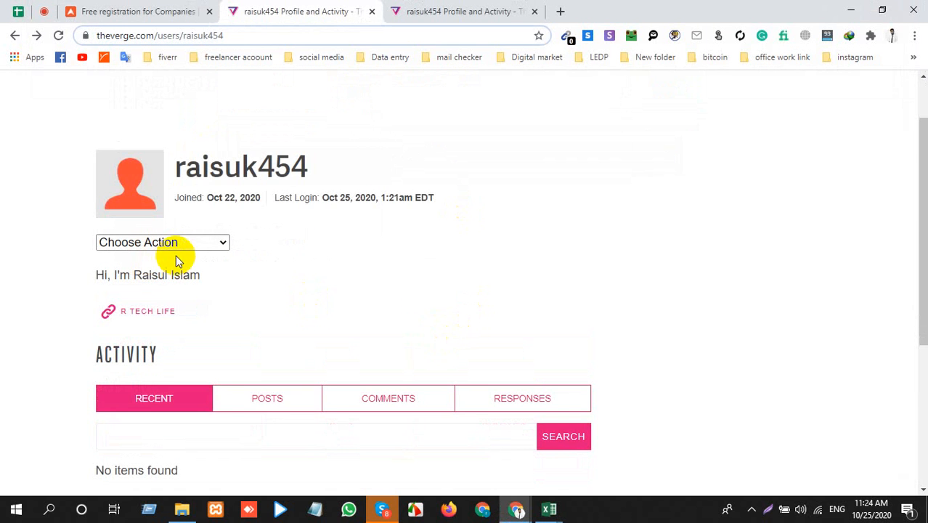
Step: Close the incognito window, both Verge profile tabs and the AppFutura registration tab, leaving a new blank tab open
scroll(178, 260, "down", 3)
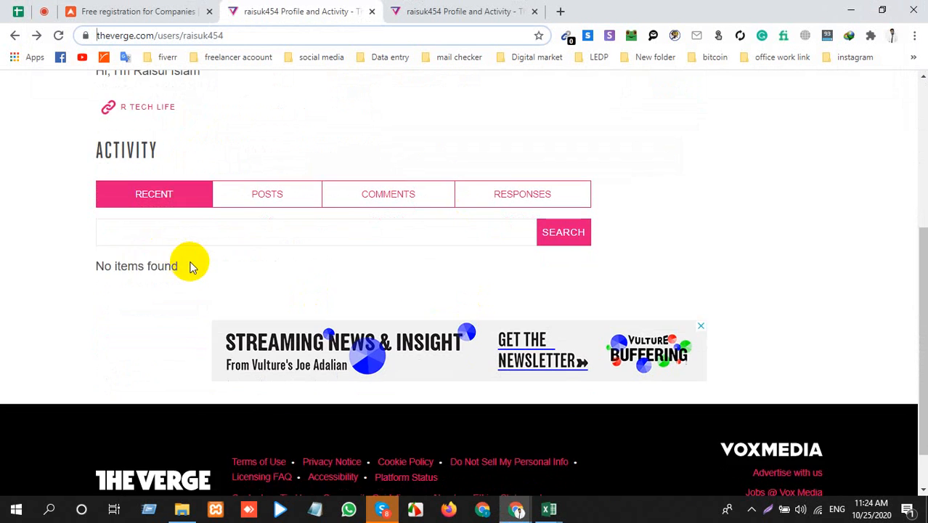
scroll(187, 259, "up", 4)
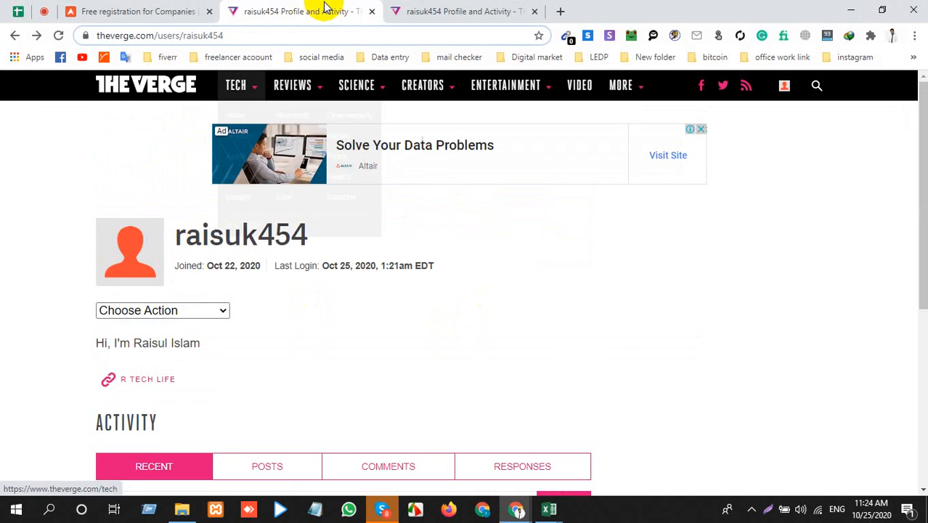
left_click(372, 11)
left_click(371, 12)
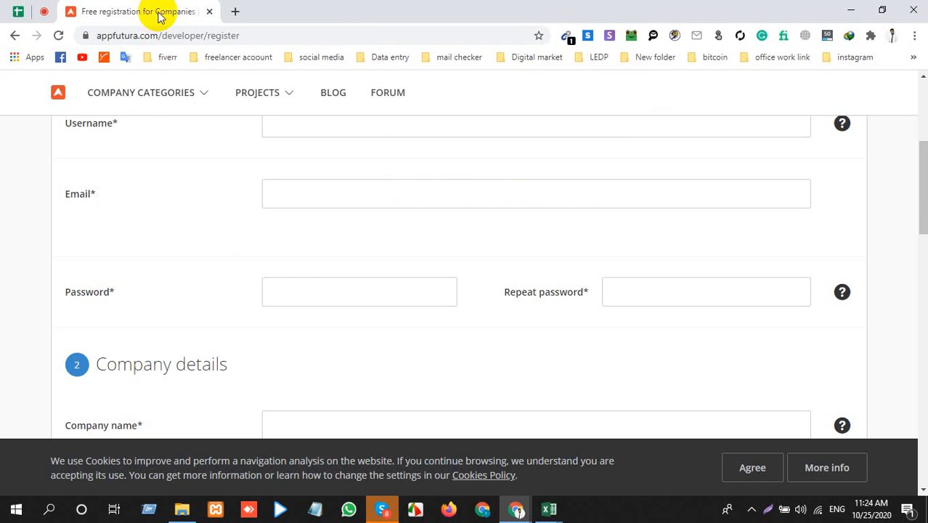
left_click(233, 13)
left_click(215, 15)
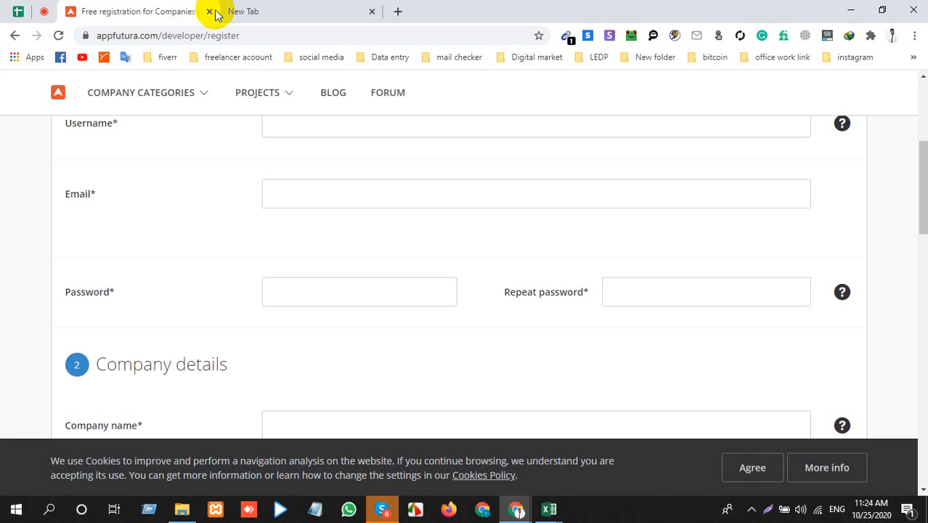
left_click(209, 11)
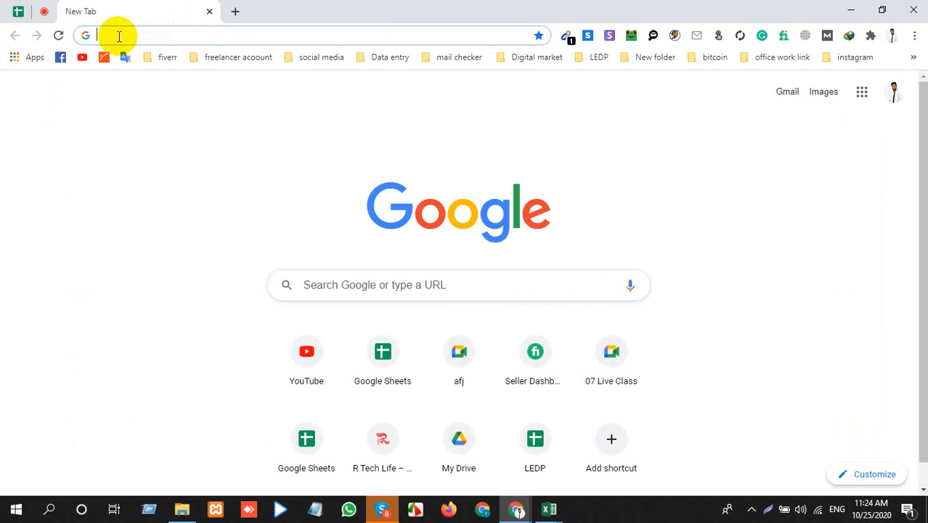
Step: Check the Google Meet call briefly and search Google for "profile backlinks site list 2020" in the blank tab
left_click(44, 12)
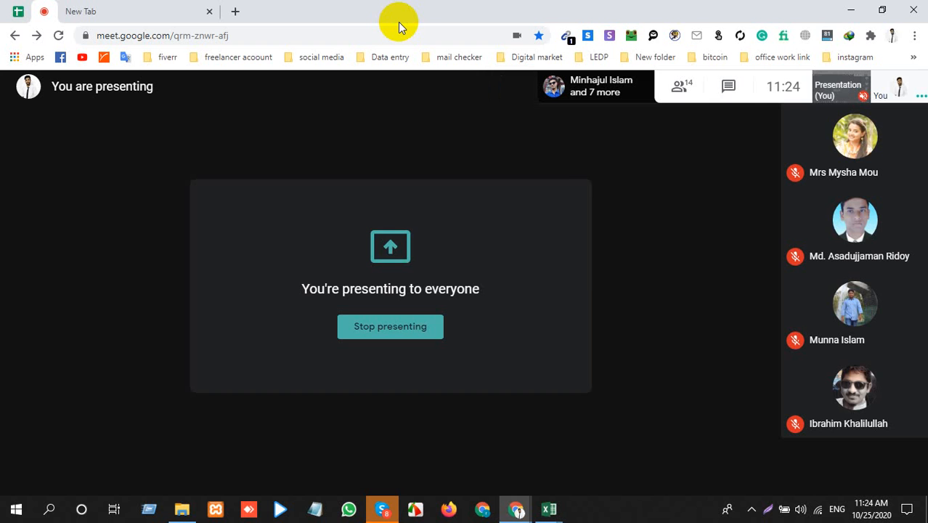
left_click(154, 7)
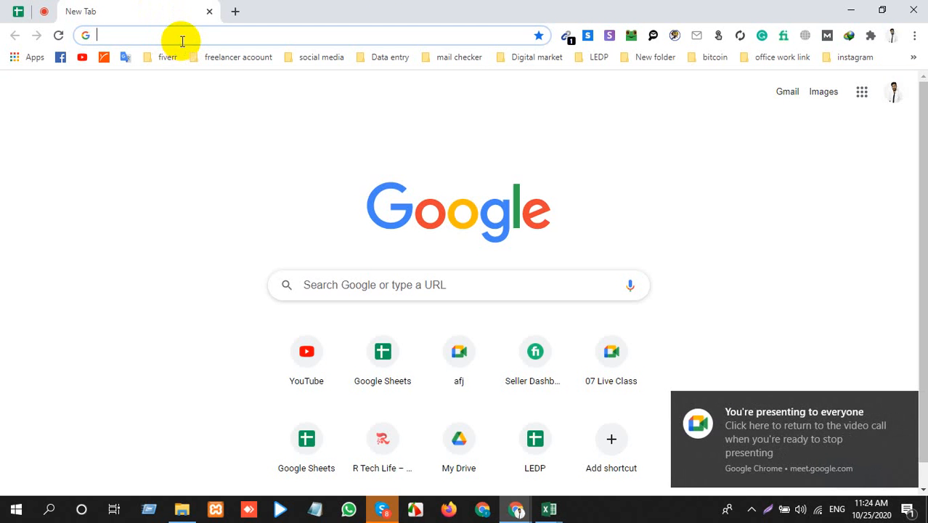
type("promoxpo.com/cpanel")
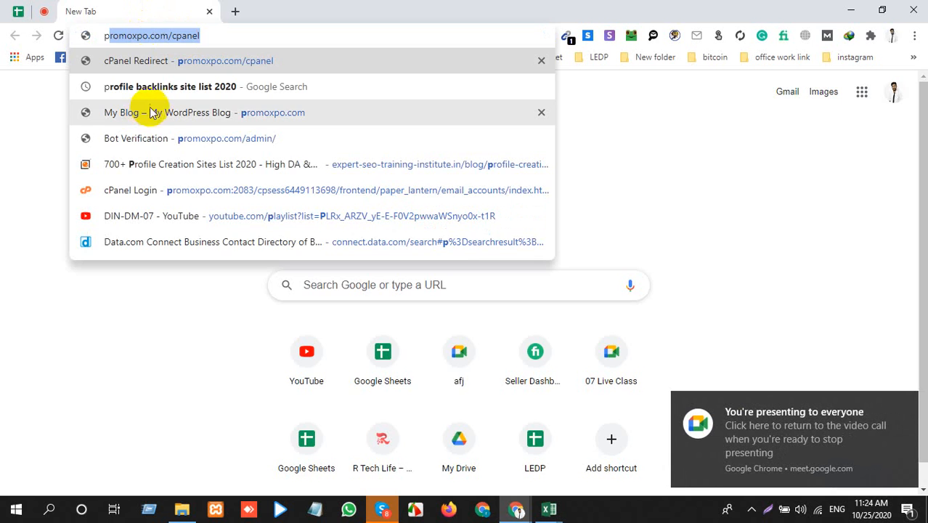
left_click(158, 88)
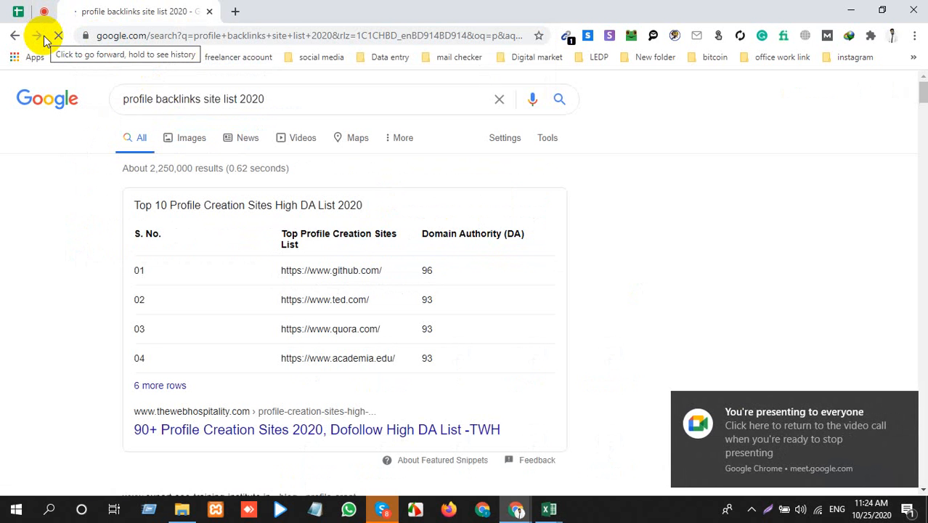
Step: Open the "90+ Profile Creation Sites 2020, Dofollow High DA List" result in a new tab and select its page address
scroll(160, 284, "down", 3)
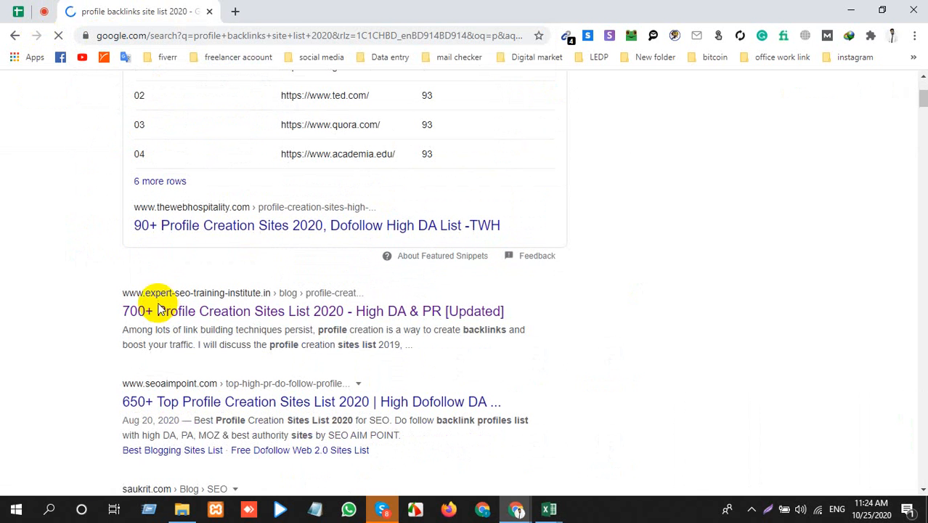
right_click(250, 230)
left_click(258, 239)
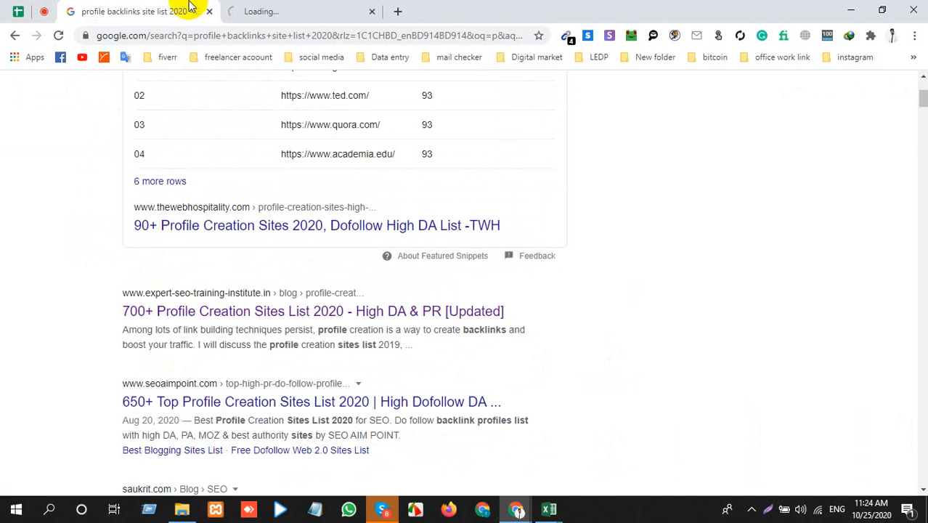
left_click(259, 9)
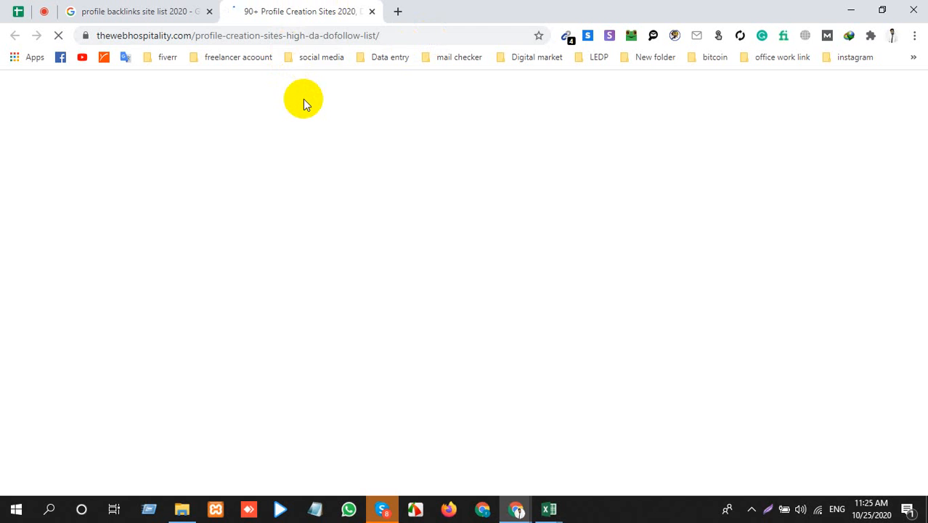
left_click(308, 35)
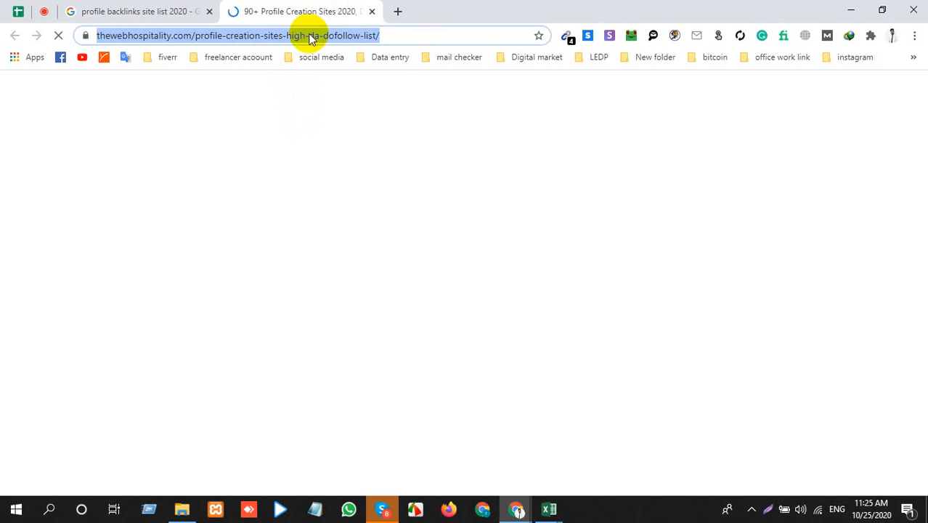
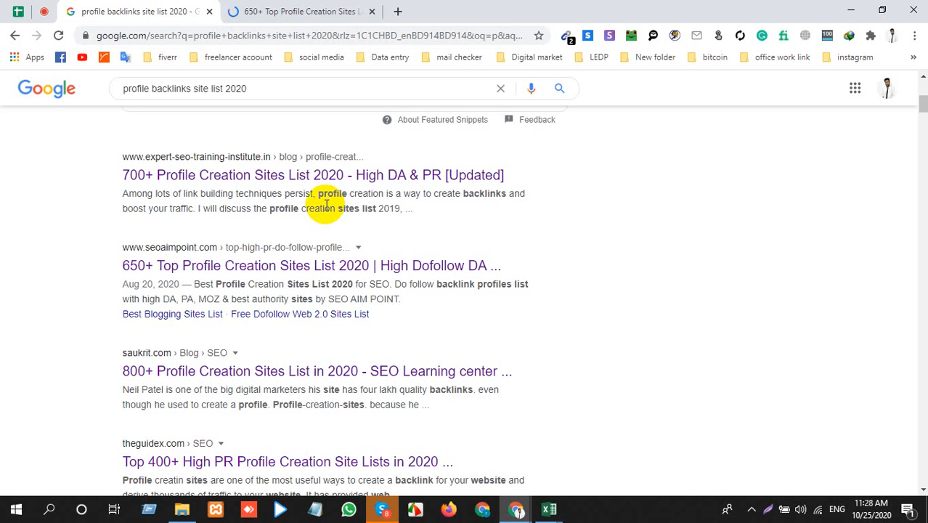
Step: Examine the table of profile creation sites with DA, PA and Moz rank on the "650+ Top Profile Creation Sites List 2020" page
left_click(265, 11)
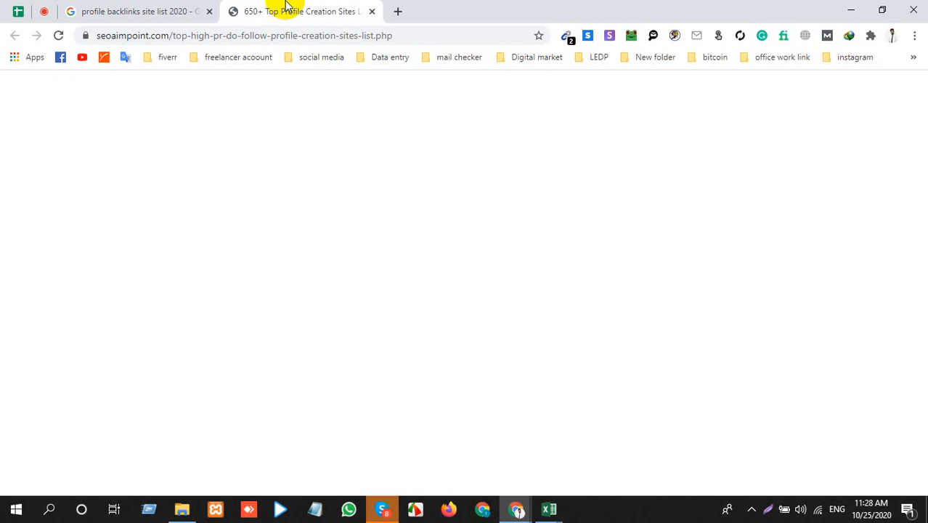
scroll(270, 352, "down", 8)
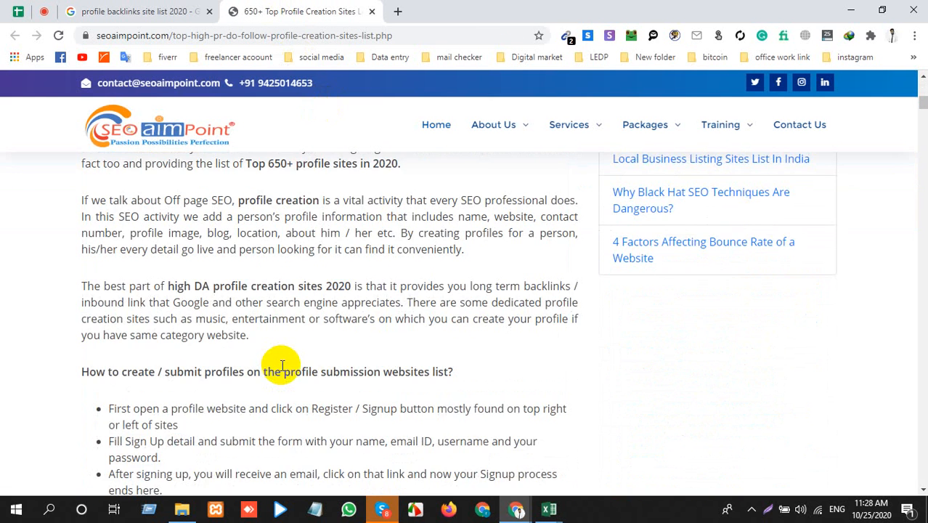
scroll(282, 366, "up", 8)
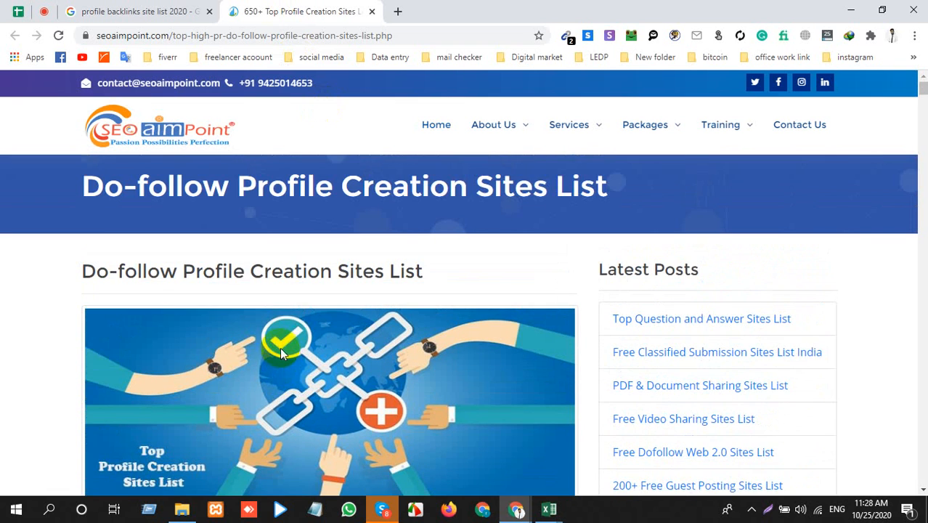
scroll(394, 300, "down", 12)
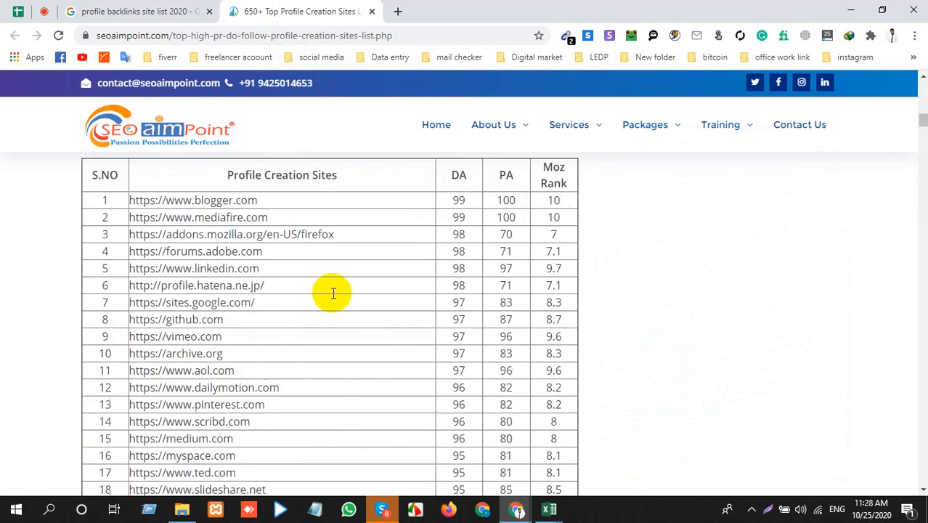
scroll(333, 293, "down", 2)
scroll(335, 292, "up", 1)
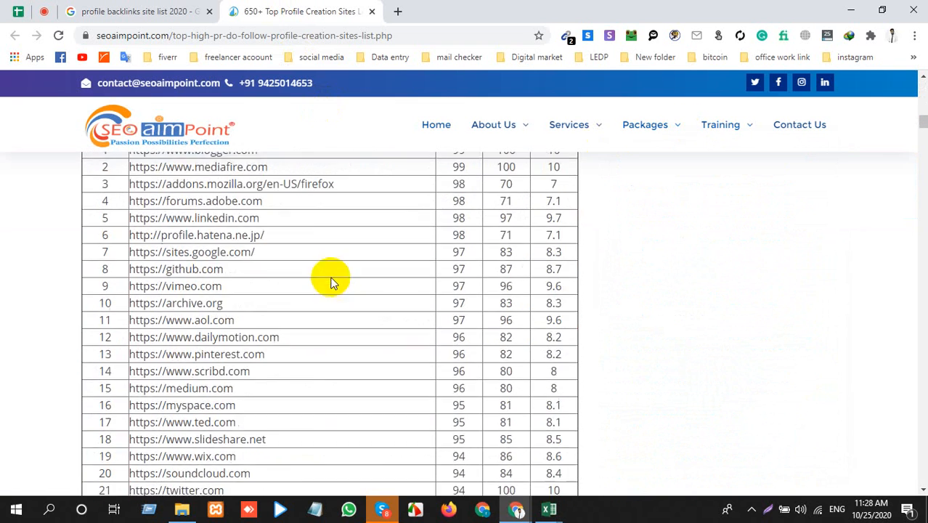
scroll(325, 297, "up", 4)
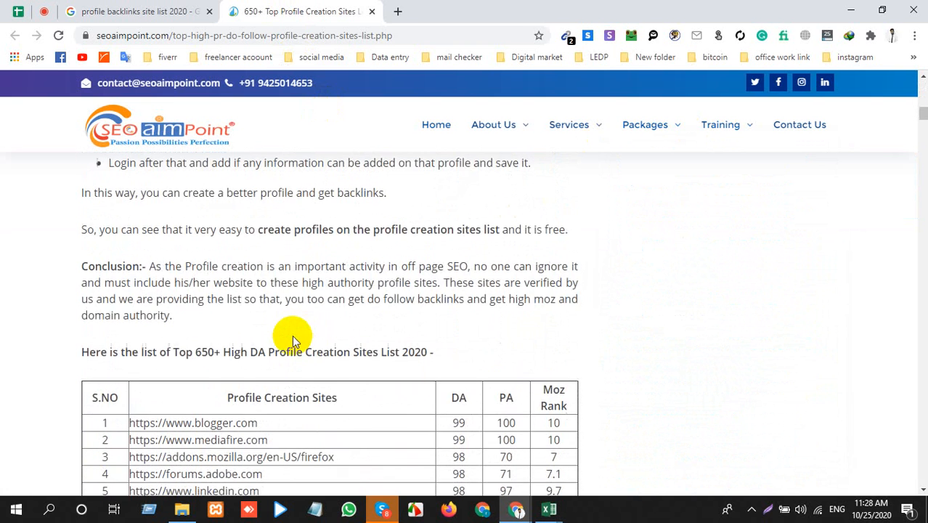
scroll(291, 334, "down", 2)
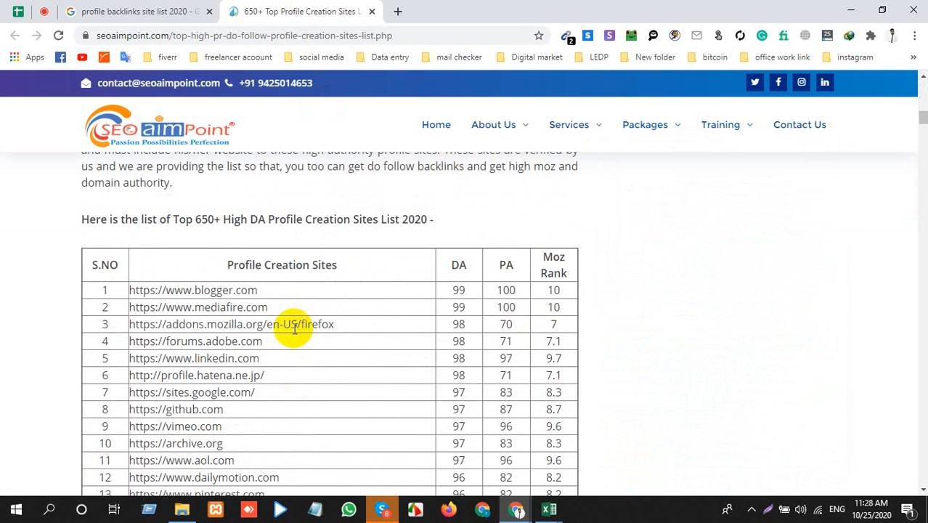
triple_click(207, 307)
right_click(208, 311)
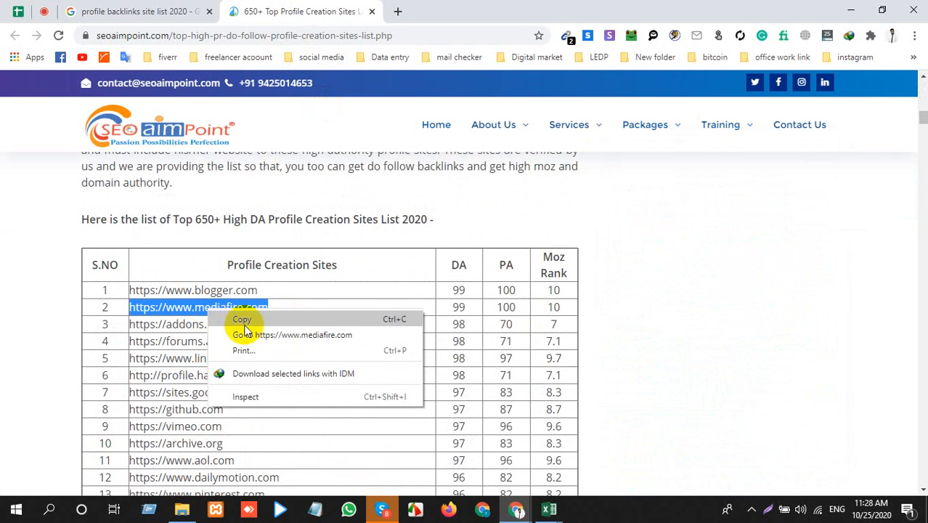
left_click(304, 334)
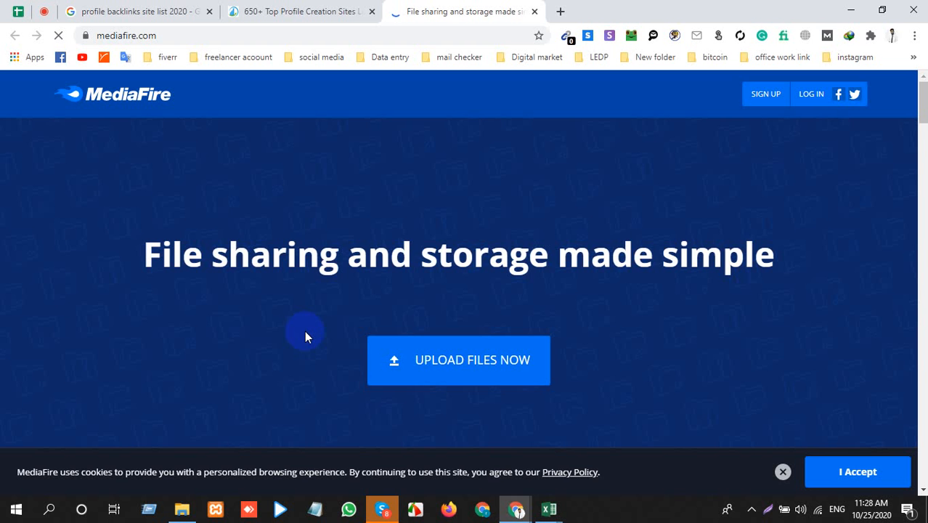
scroll(375, 322, "down", 6)
scroll(376, 322, "up", 3)
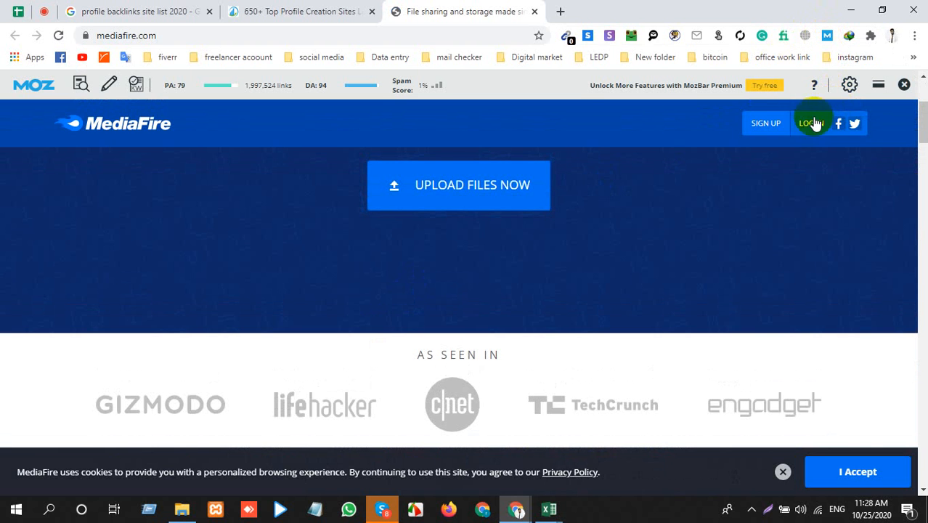
Step: Try to open the MediaFire sign-up page, reload it, and close the MediaFire tab
left_click(778, 131)
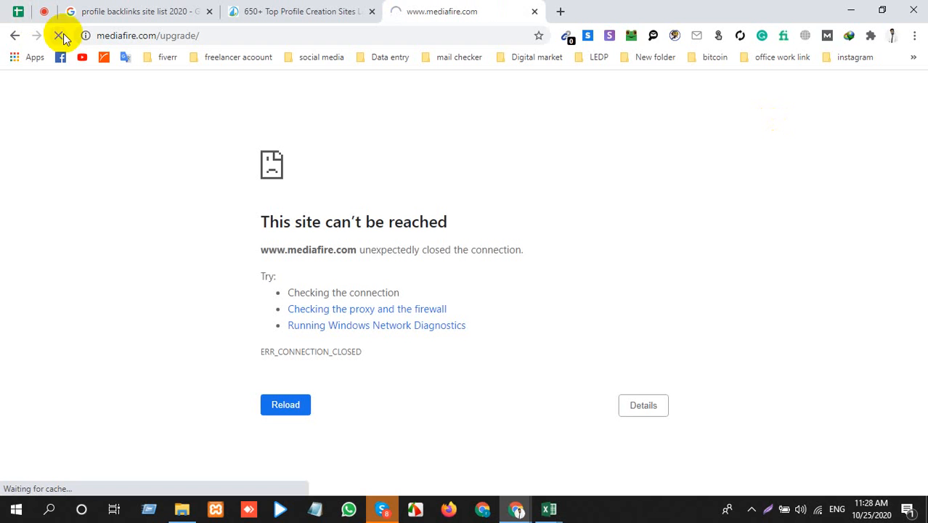
left_click(61, 37)
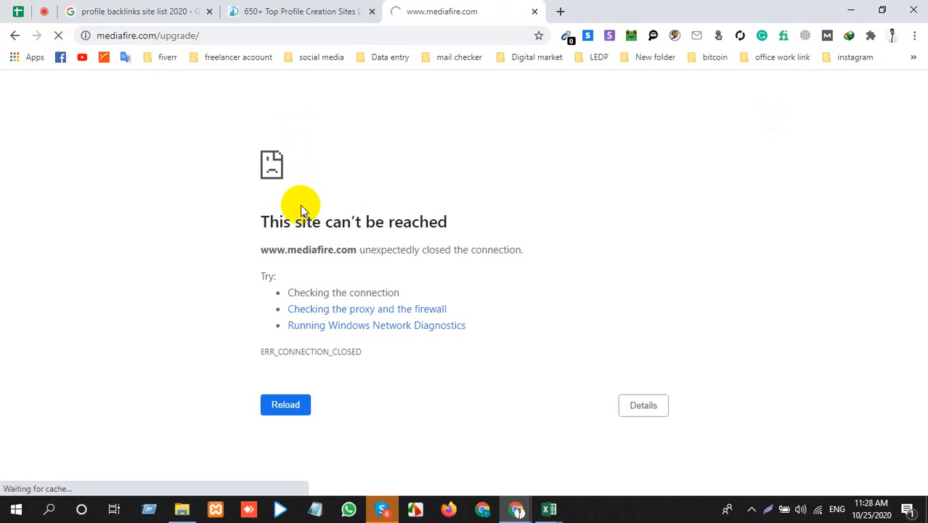
left_click(196, 37)
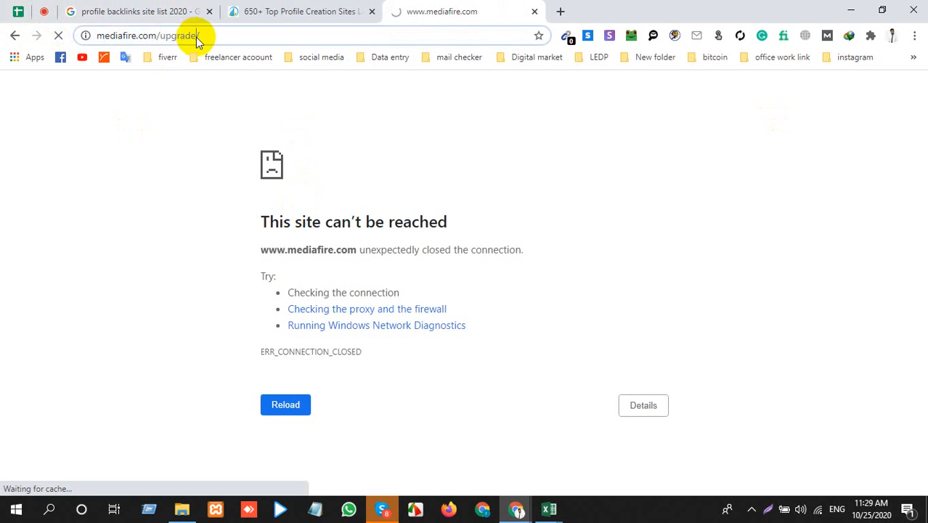
left_click(284, 33)
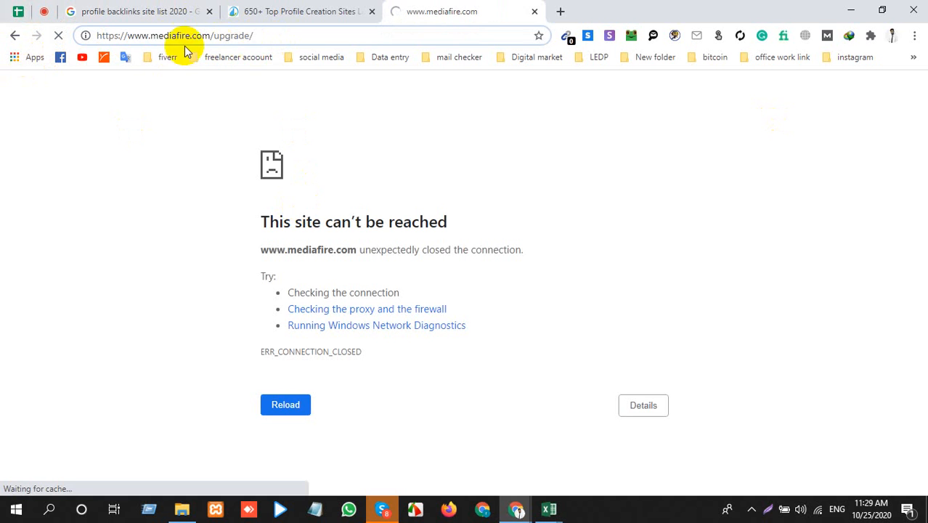
left_click(534, 11)
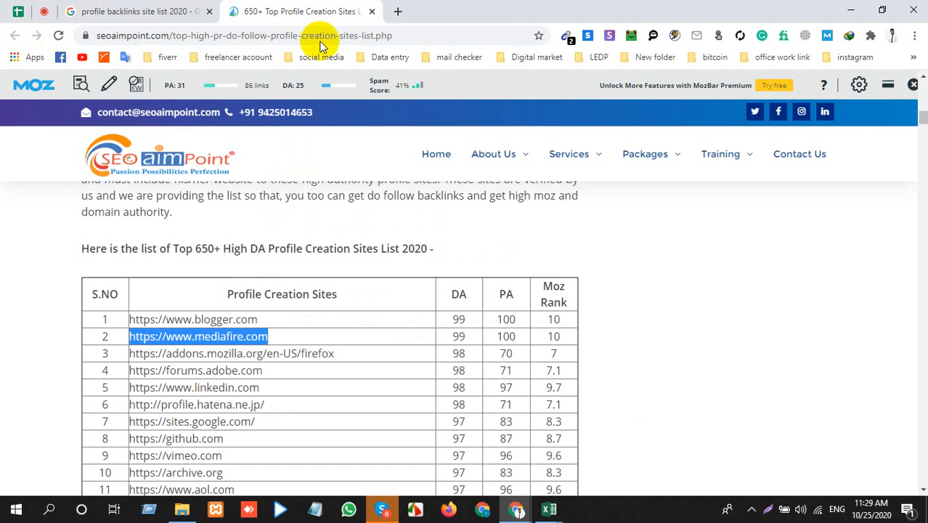
Step: Look further down the 650+ site list, close its tab, and reload the Google search results
scroll(146, 315, "down", 5)
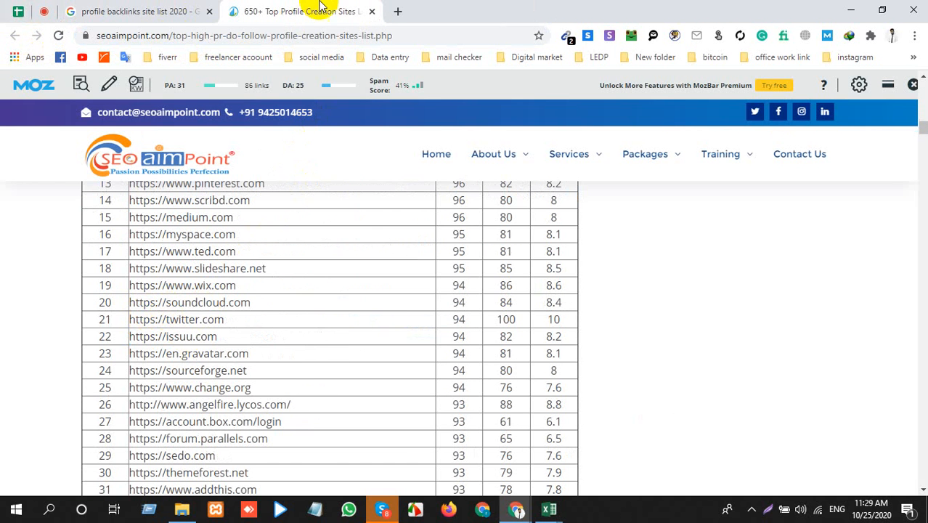
left_click(372, 11)
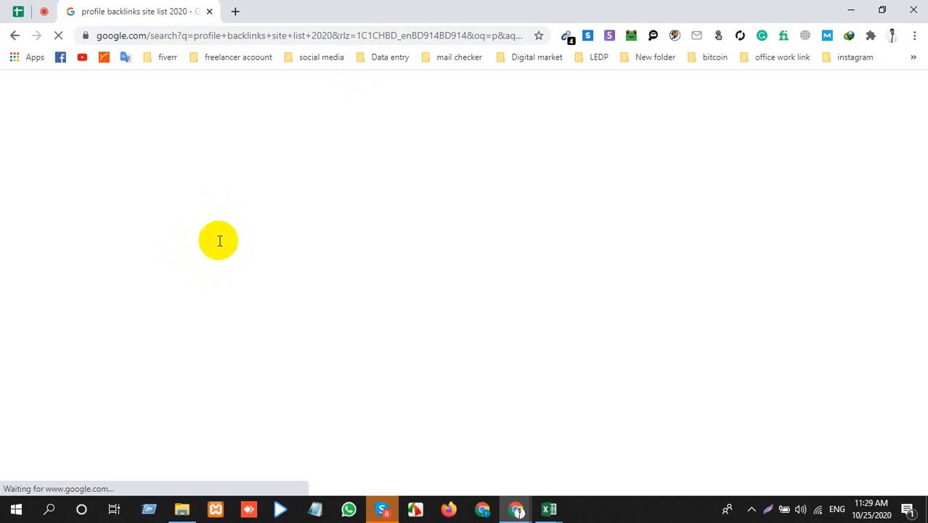
left_click(58, 35)
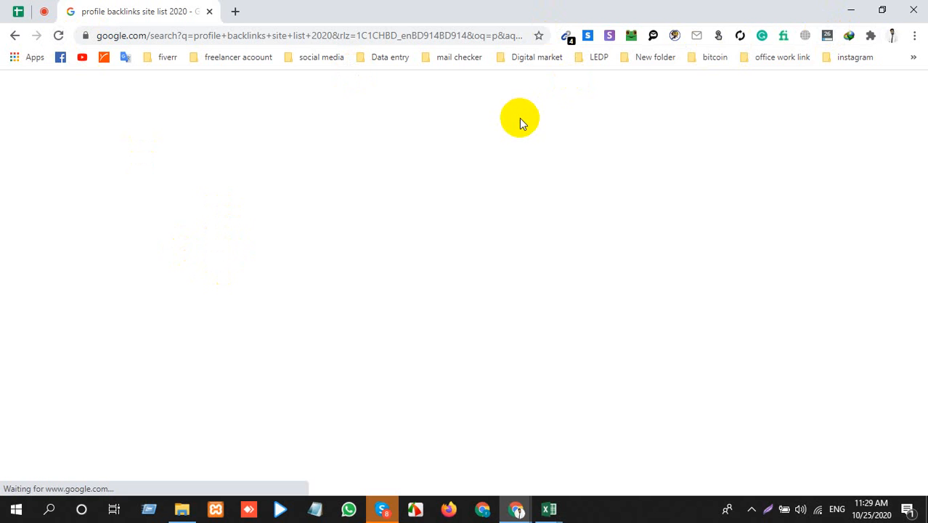
Step: Switch the computer's Wi-Fi connection to the Redmi 6 network and close the network list
left_click(819, 510)
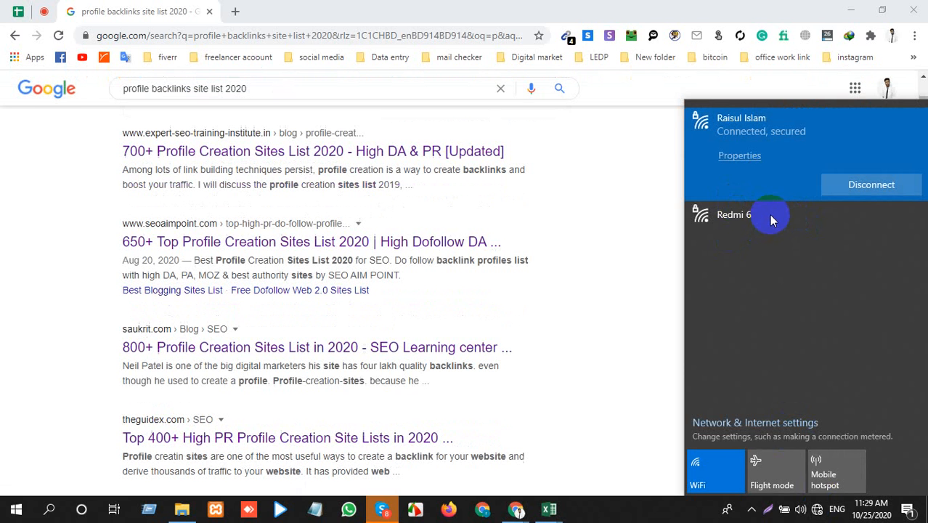
left_click(735, 214)
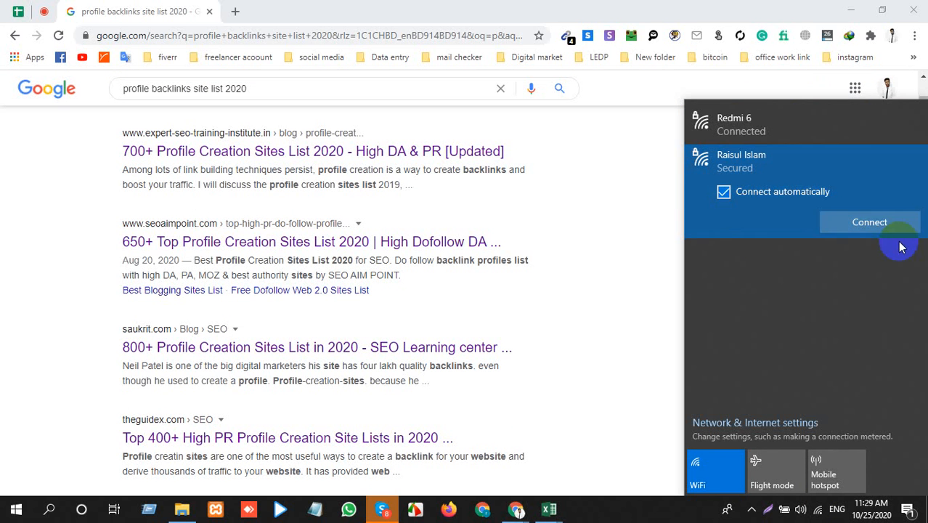
left_click(798, 143)
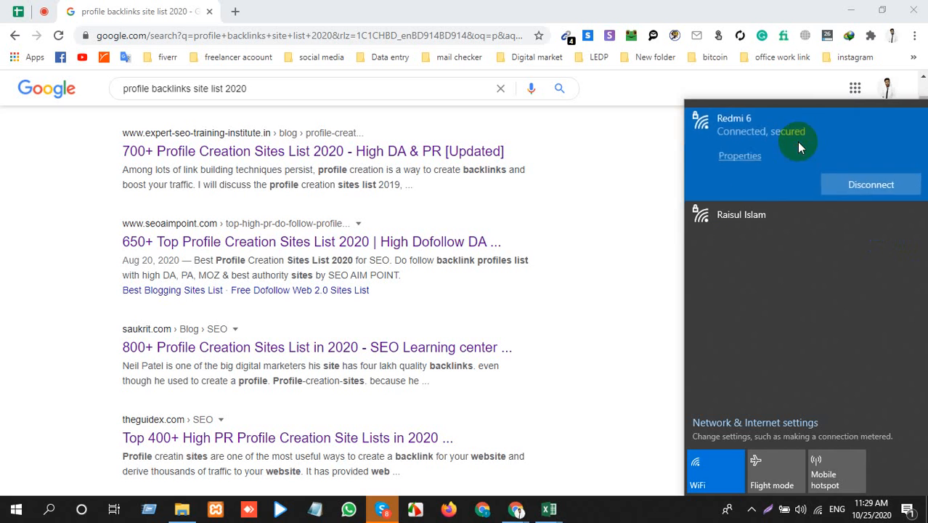
left_click(613, 280)
Step: Open the "700+ Profile Creation Sites List 2020" result in a new tab and go down to its table of DoFollow sites
right_click(299, 151)
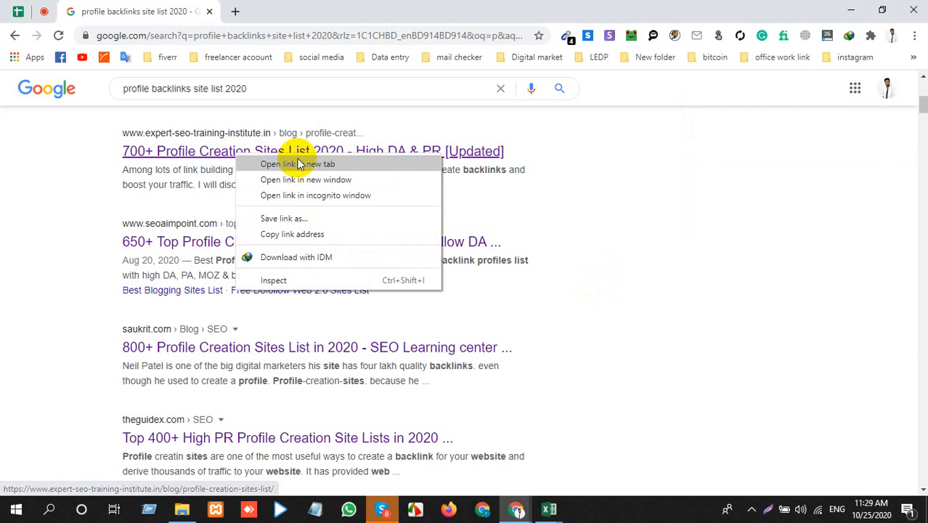
left_click(319, 164)
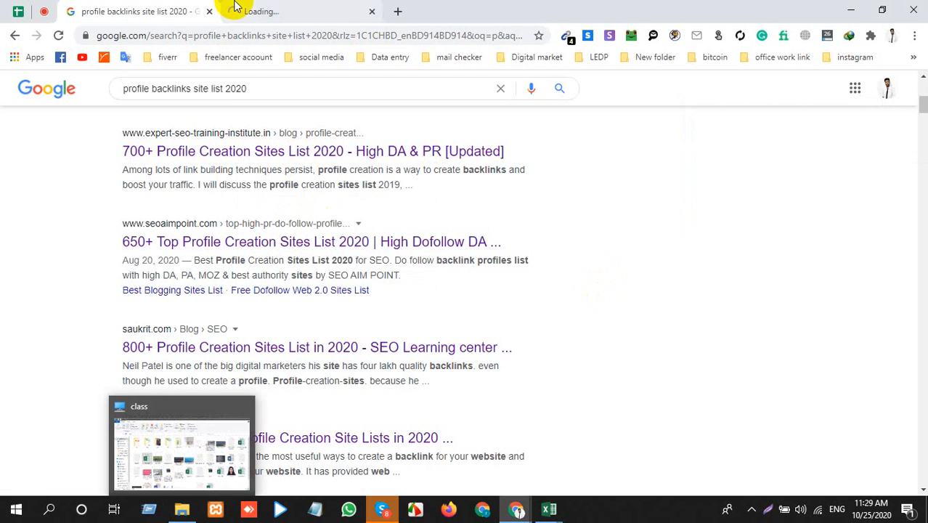
left_click(282, 11)
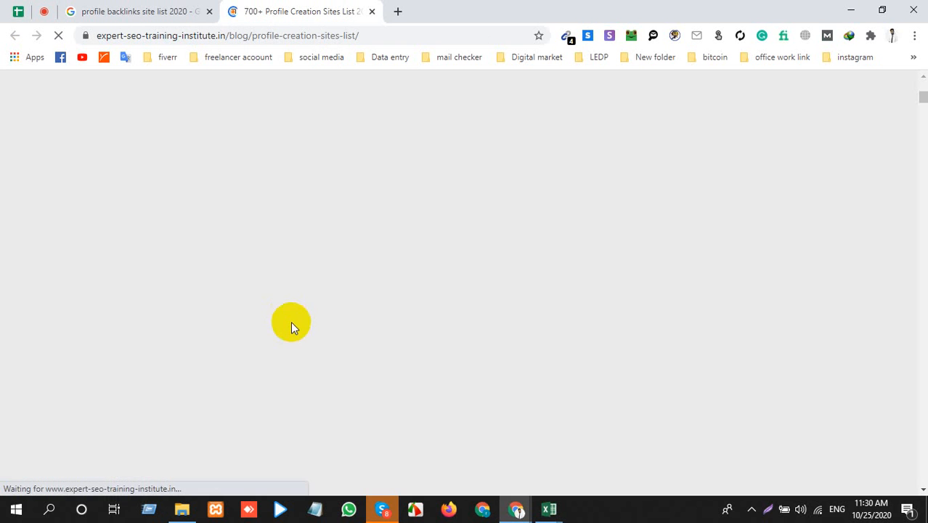
scroll(299, 284, "down", 15)
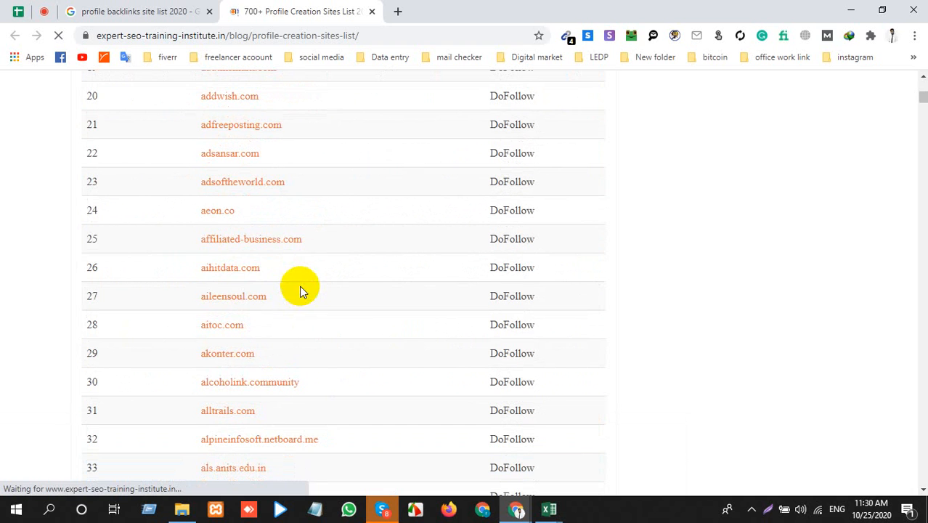
Step: Open aileensoul.com, aihitdata.com and akonter.com from the DoFollow table, each in its own new tab
left_click(231, 296, "ctrl")
left_click(221, 270, "ctrl")
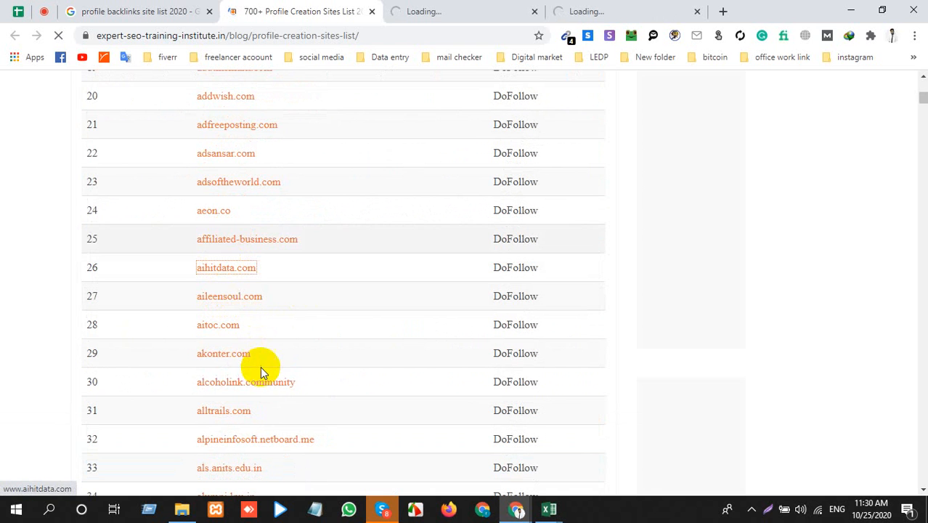
left_click(223, 355, "ctrl")
Step: Look over the Aileensoul home feed and open the account's own profile page, checking the aihitdata.com tab briefly while it loads
left_click(458, 8)
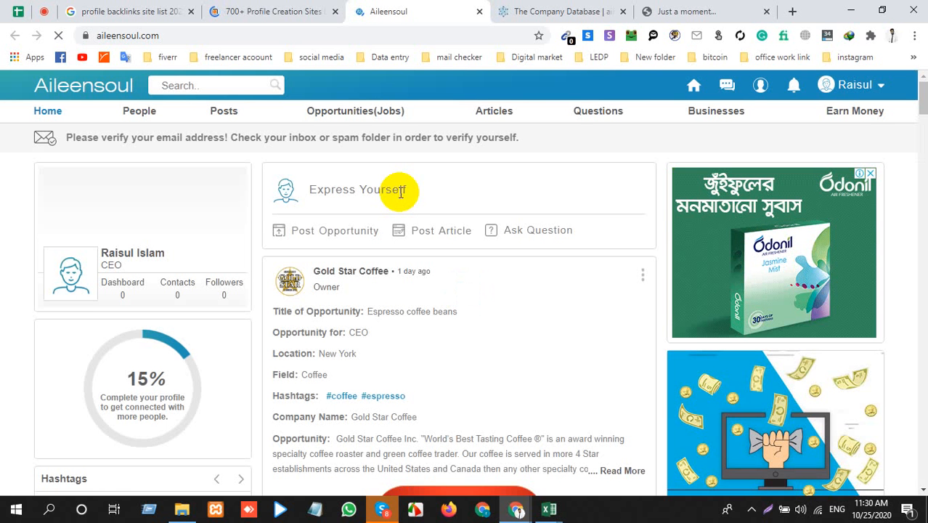
scroll(341, 311, "down", 4)
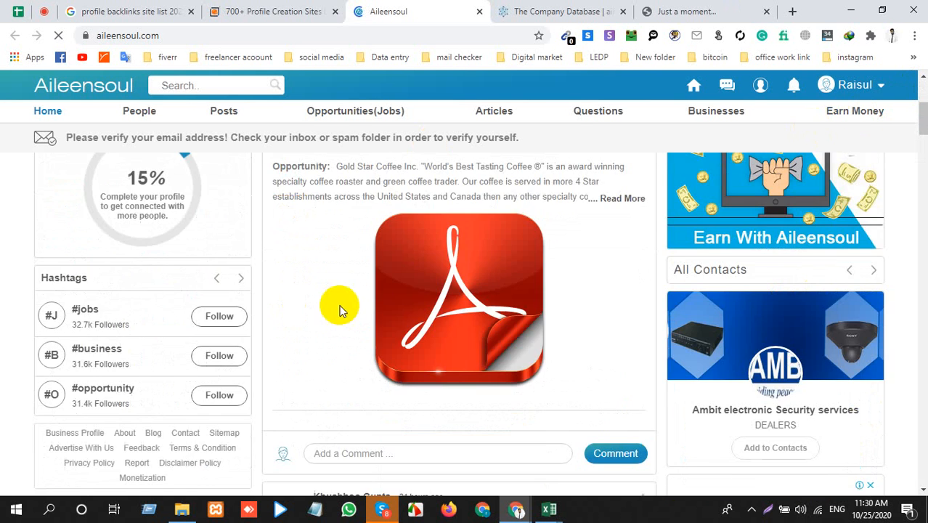
left_click(842, 85)
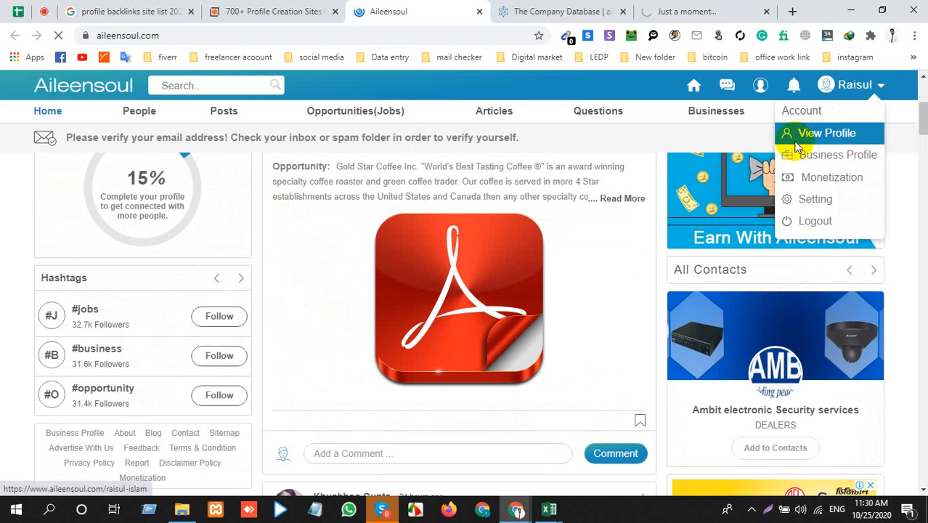
left_click(601, 11)
left_click(378, 7)
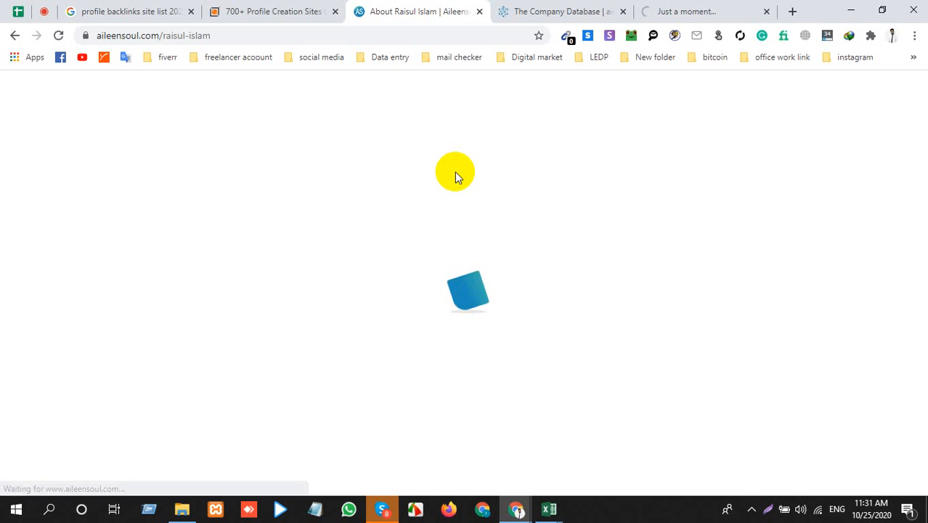
Step: Inspect the Aileensoul profile page, open and close its Basic Information form without saving, and show the account menu options
scroll(324, 208, "down", 3)
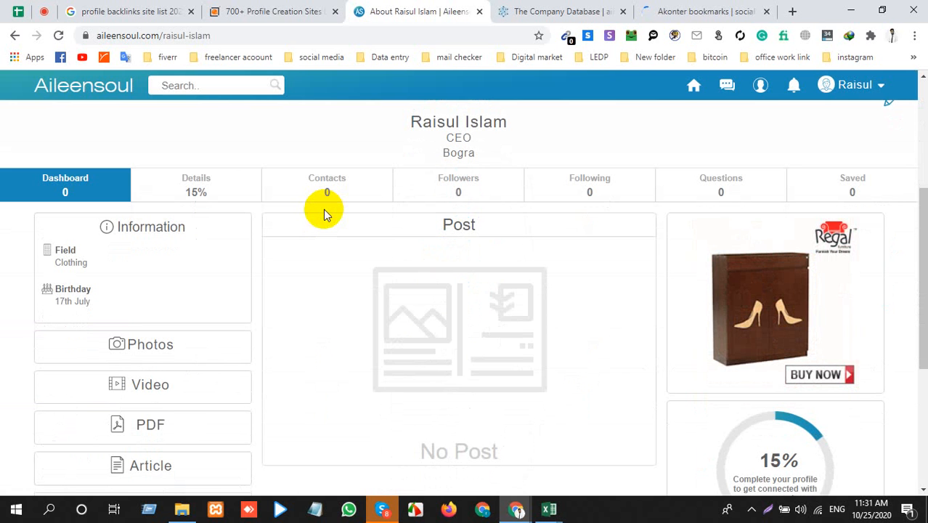
left_click(318, 201)
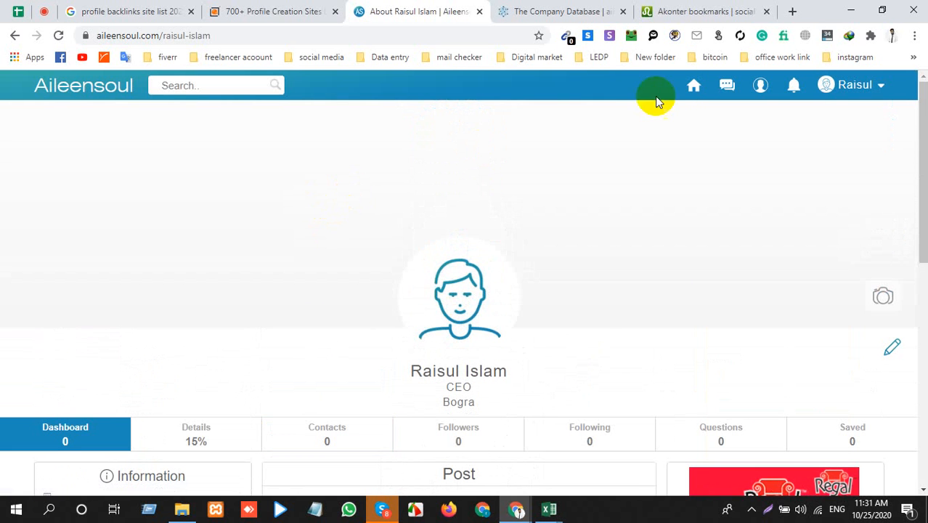
left_click(892, 347)
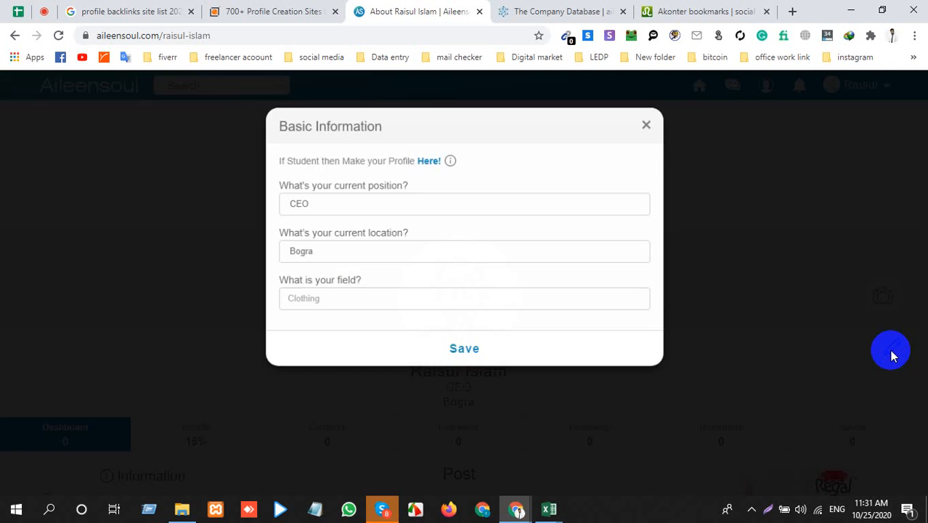
left_click(655, 121)
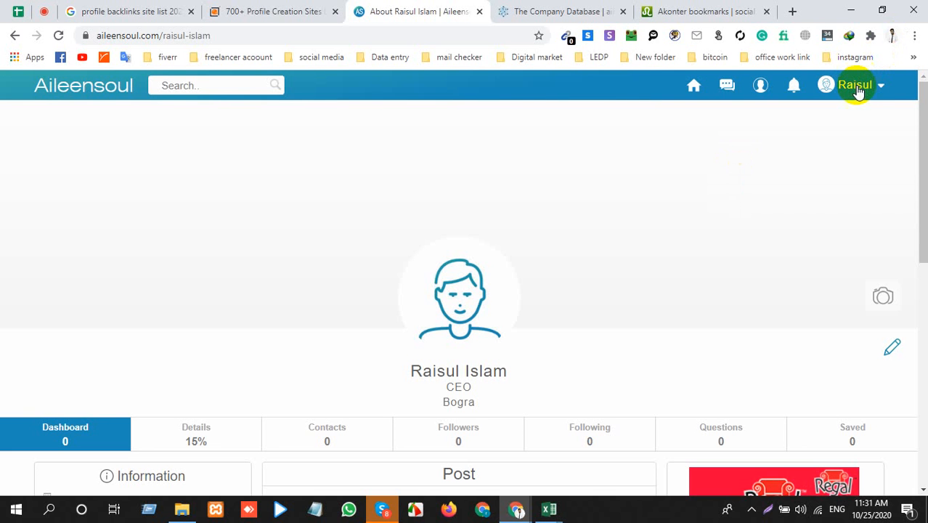
left_click(855, 86)
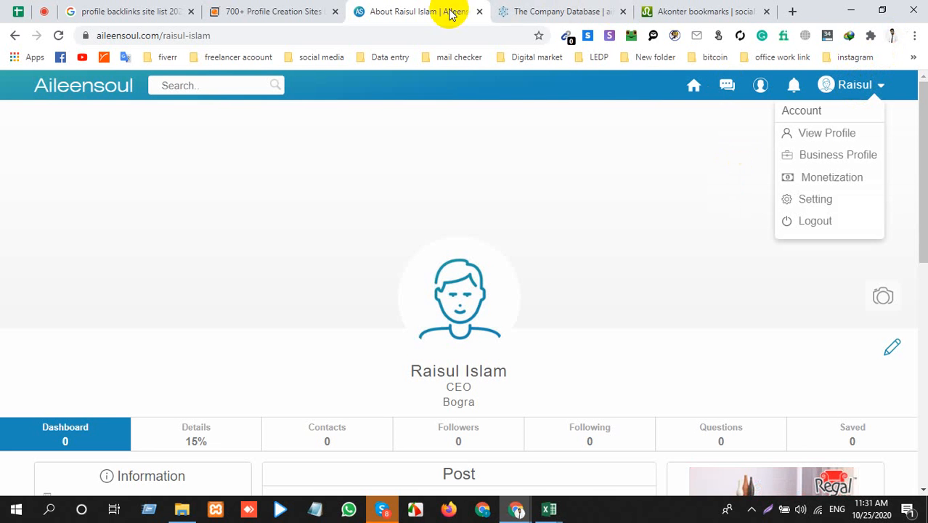
Step: Close the Aileensoul page, open the free-access sign-up form on aihitdata.com and go to its email address field
left_click(480, 12)
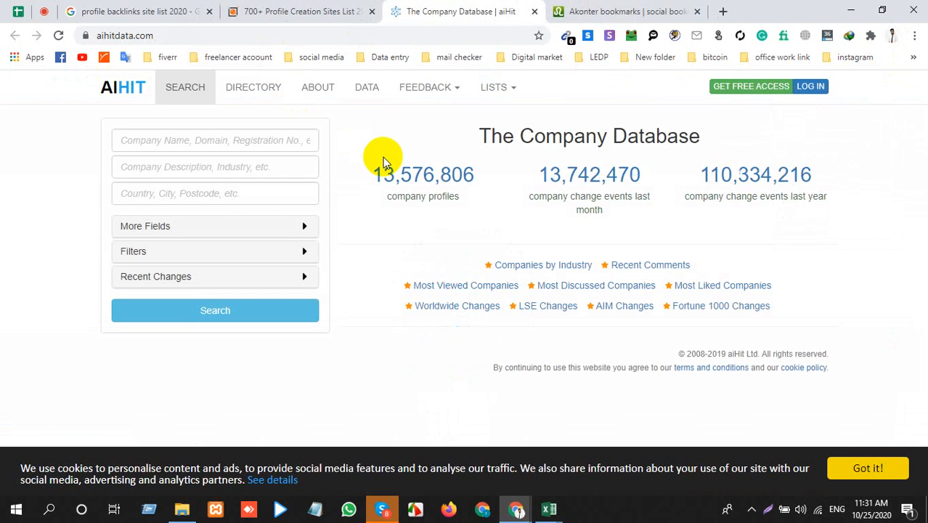
left_click(754, 93)
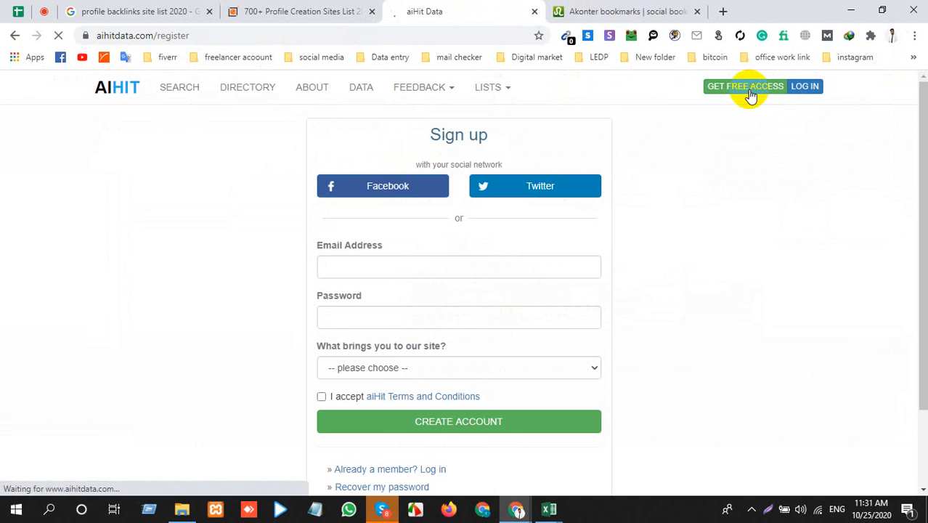
left_click(356, 266)
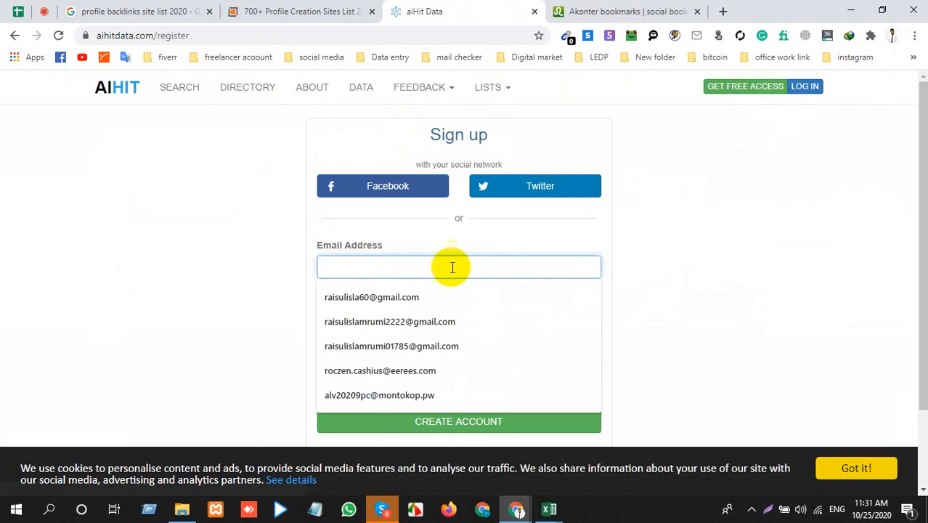
Step: Open the bookmarked "Disposable temporary email - Temp Mail" page in a new tab and place that tab beside the aiHit one
left_click(625, 11)
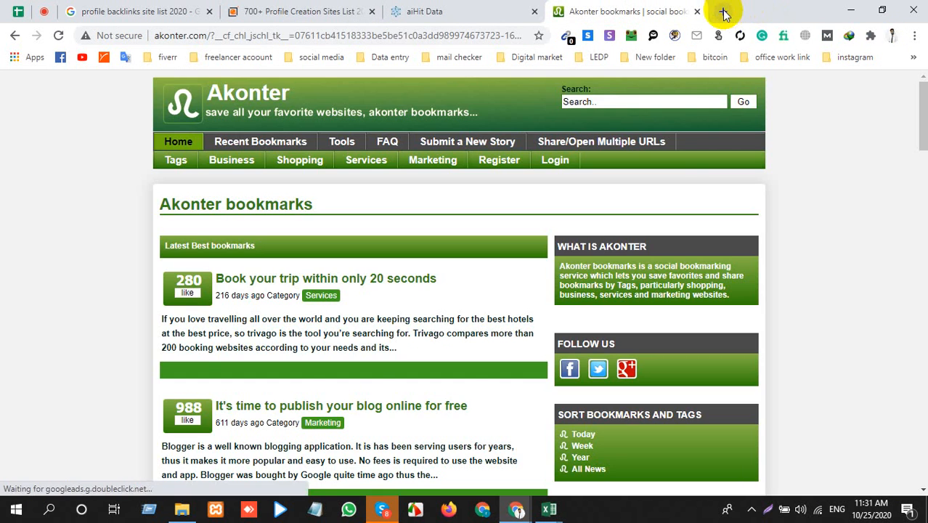
left_click(722, 11)
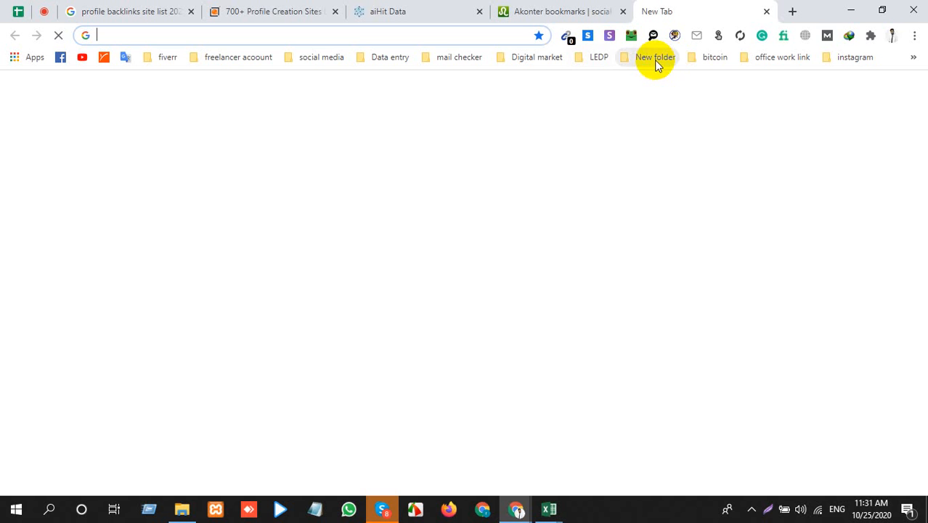
left_click(655, 58)
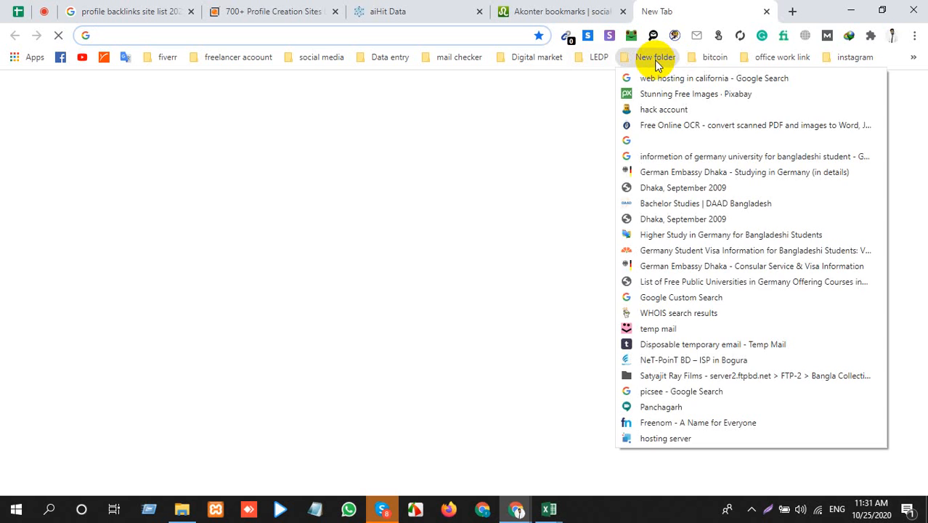
left_click(629, 343)
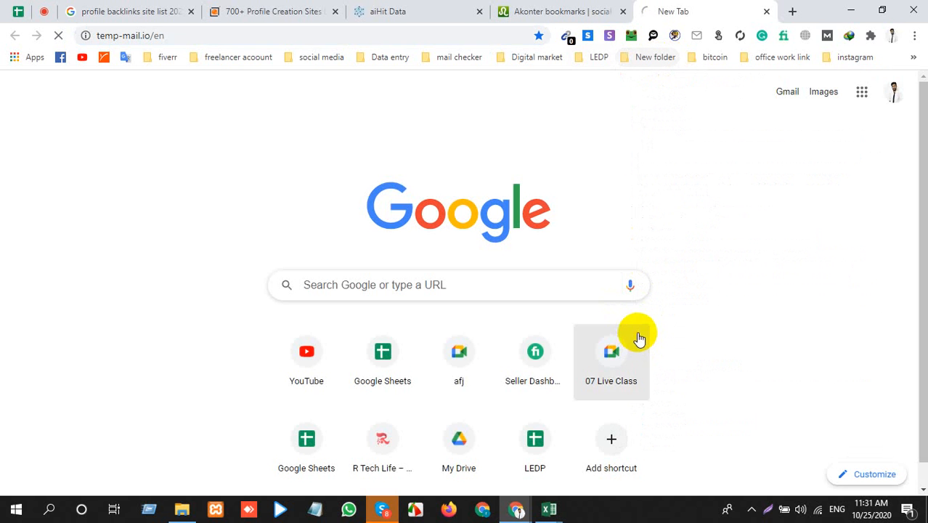
left_click_drag(729, 6, 563, 12)
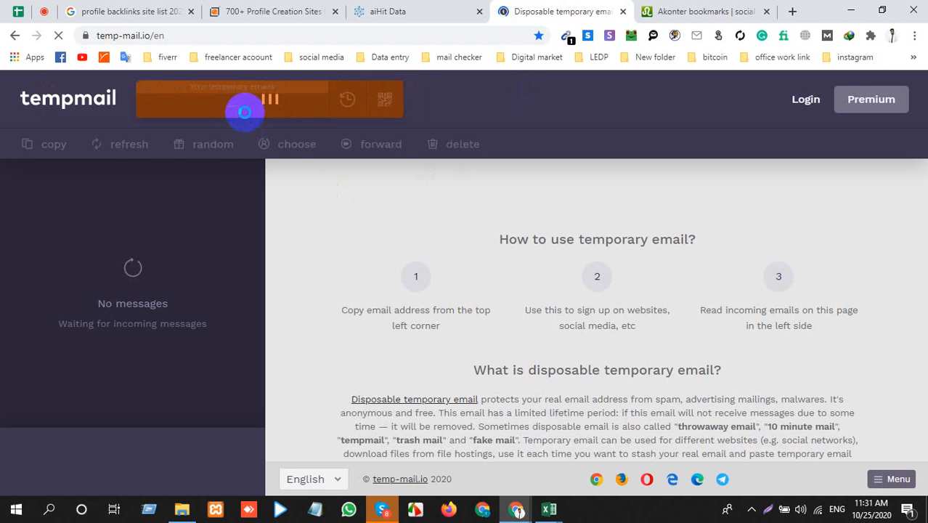
Step: Copy the temporary email address from Temp Mail and paste it into the email field of the aiHit sign-up form
left_click(245, 111)
left_click(426, 10)
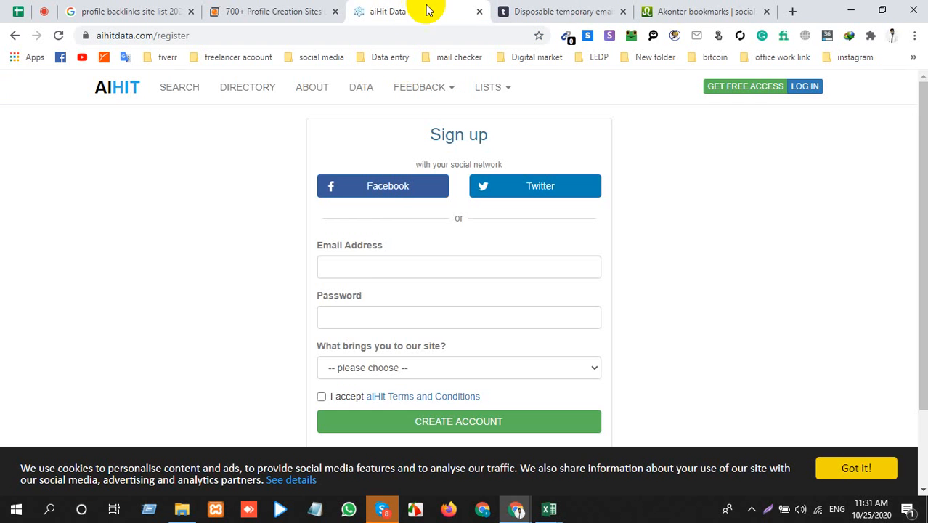
left_click(355, 259)
key("ctrl+v")
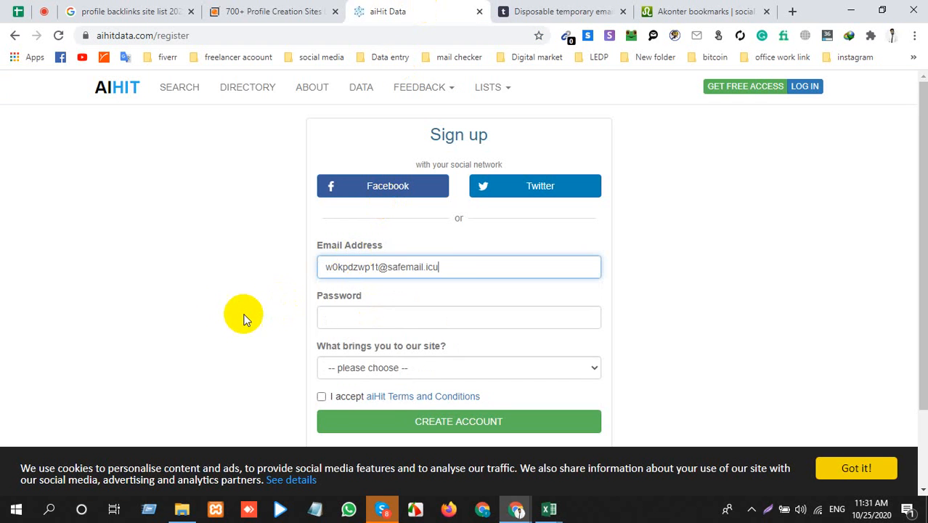
Step: Enter the account password, choose "I'm a customer looking for company contact/product info", accept the terms and create the aiHit account
left_click(346, 319)
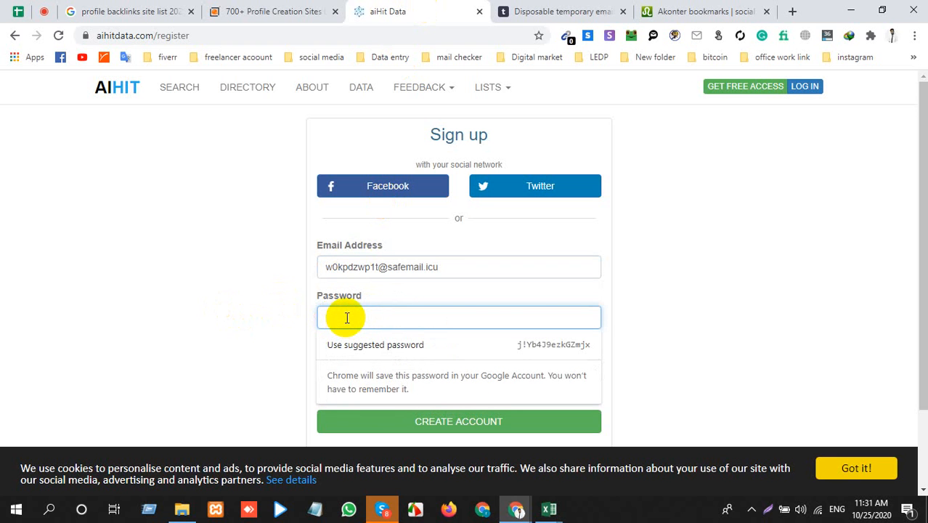
type("•••••••")
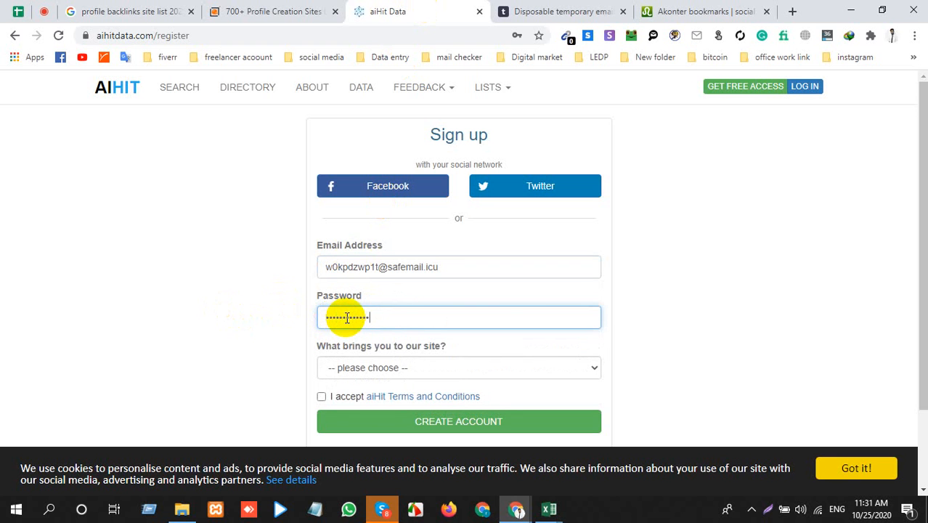
left_click(393, 370)
left_click(380, 396)
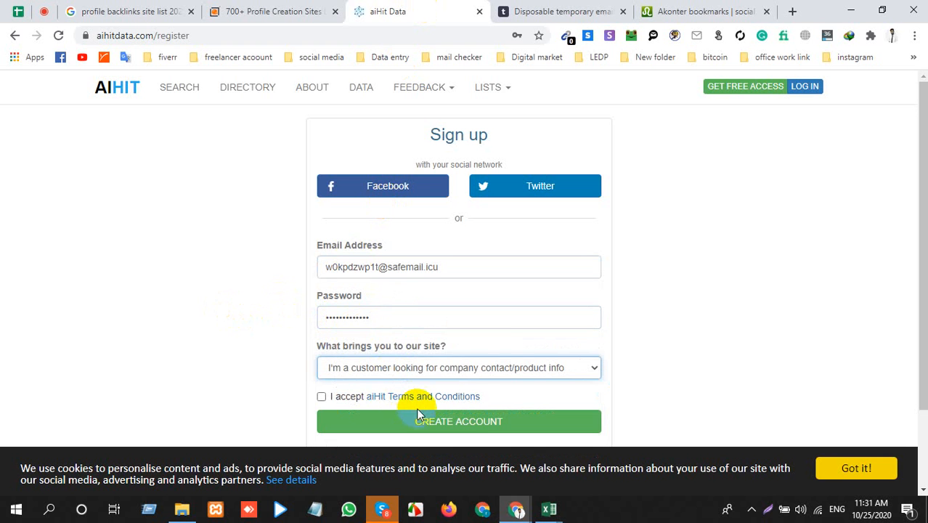
left_click(322, 396)
left_click(384, 418)
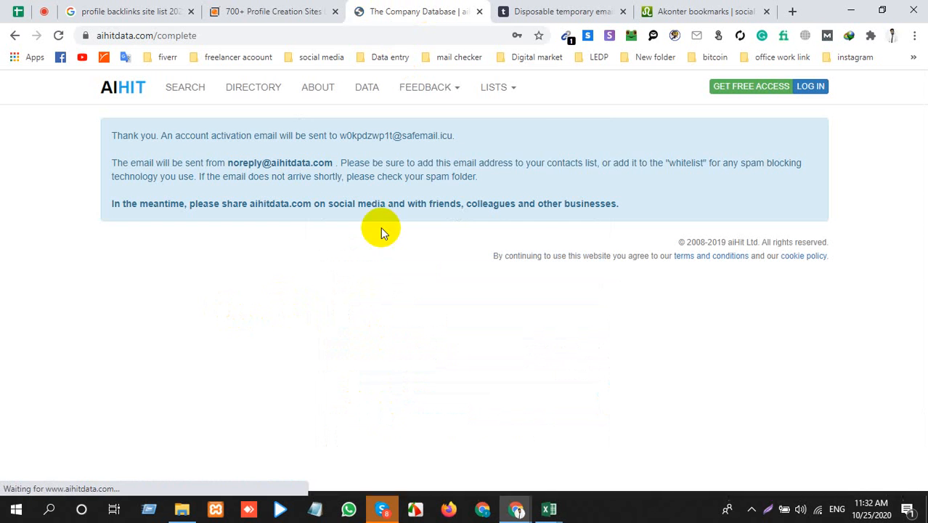
Step: Open the "aiHit Email verification" message in the temporary mailbox and follow its account activation link
left_click(464, 261)
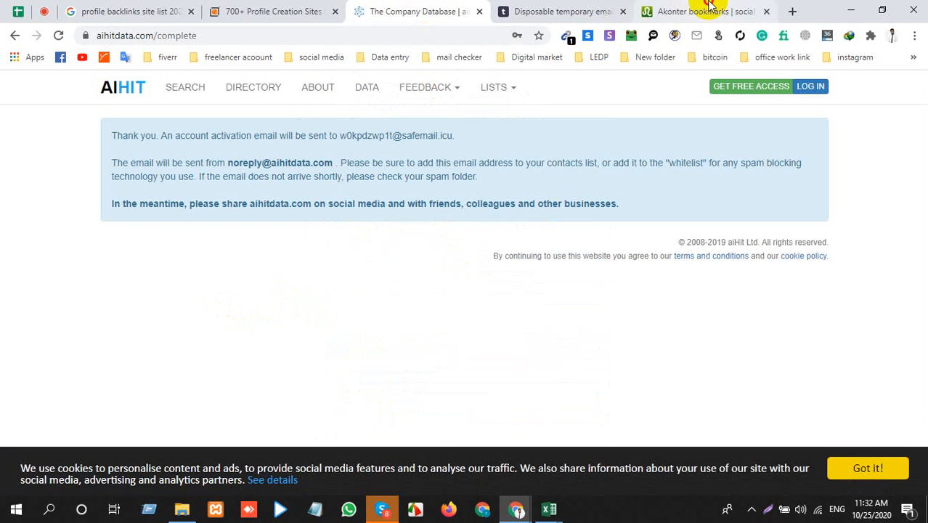
left_click(545, 10)
left_click(117, 259)
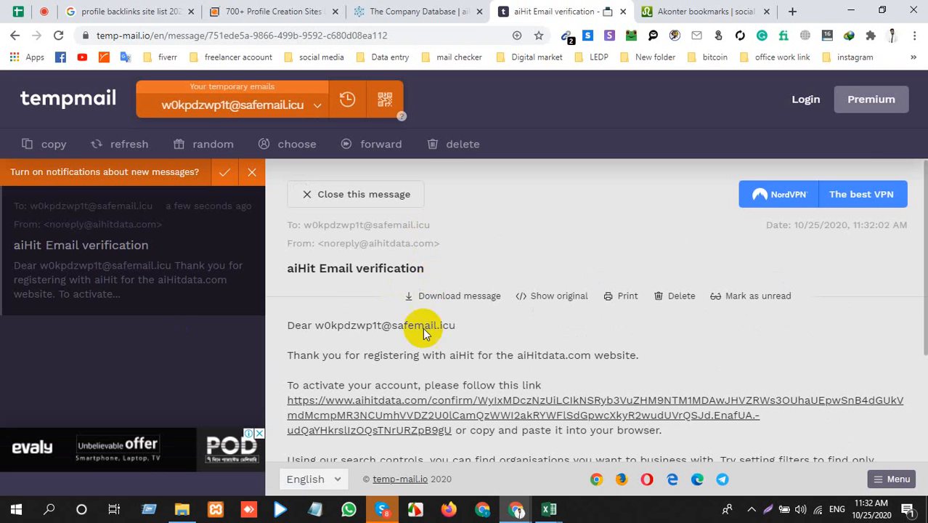
scroll(387, 378, "down", 1)
left_click(378, 343)
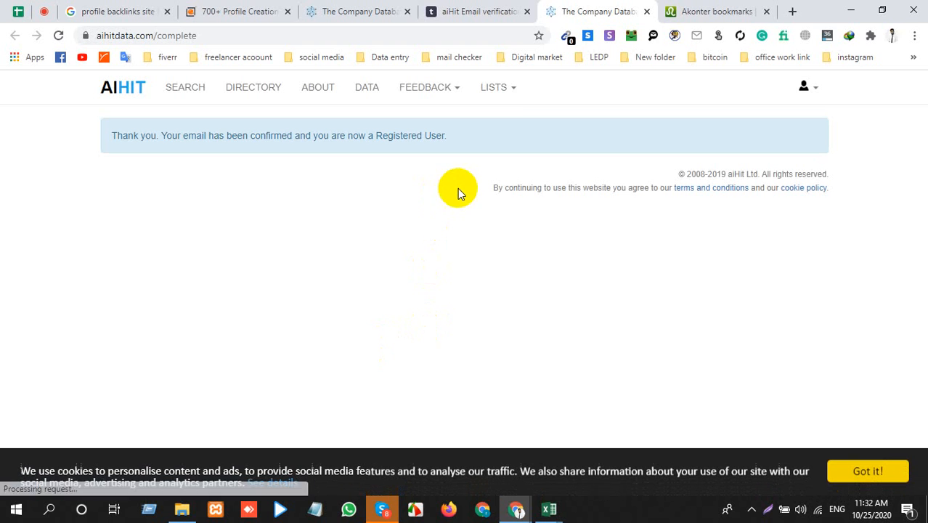
Step: Open My Account on aiHit, look through Top Visits, Follows and Subscriptions, and return to Account Details
left_click(809, 89)
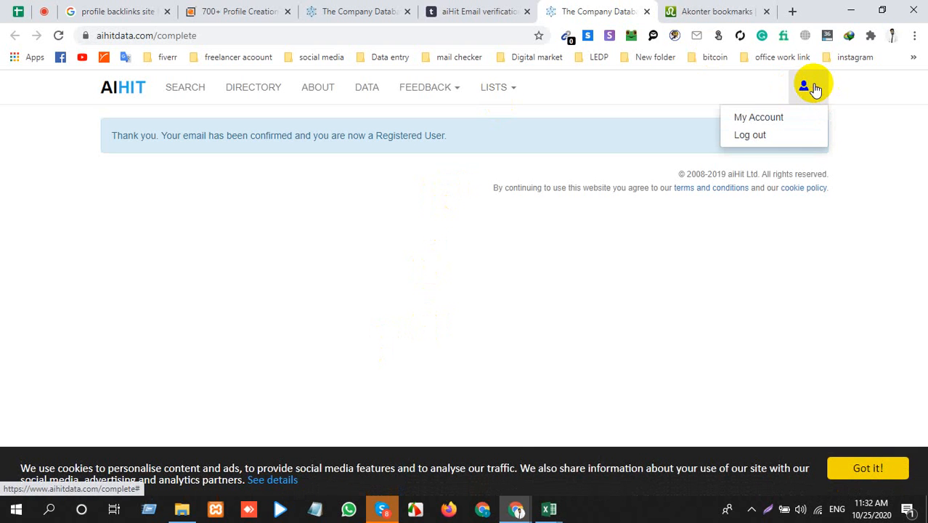
left_click(755, 118)
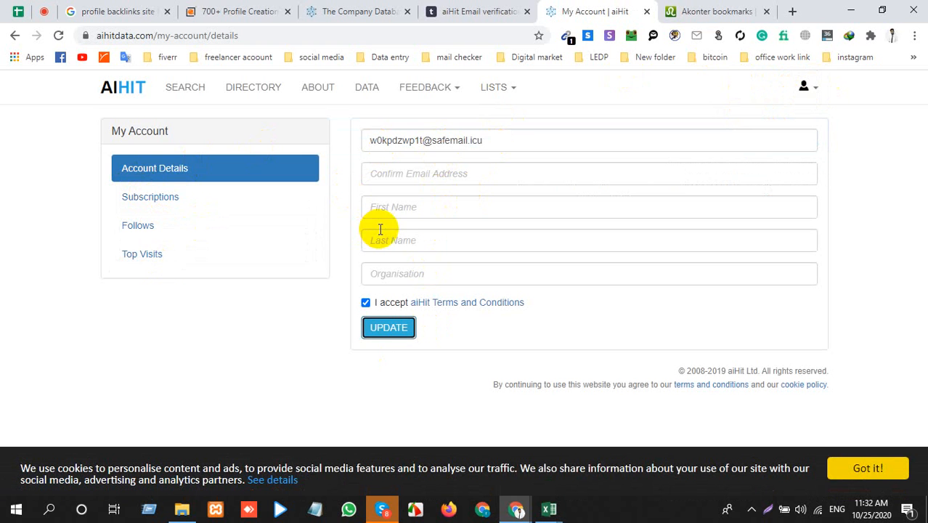
left_click(131, 259)
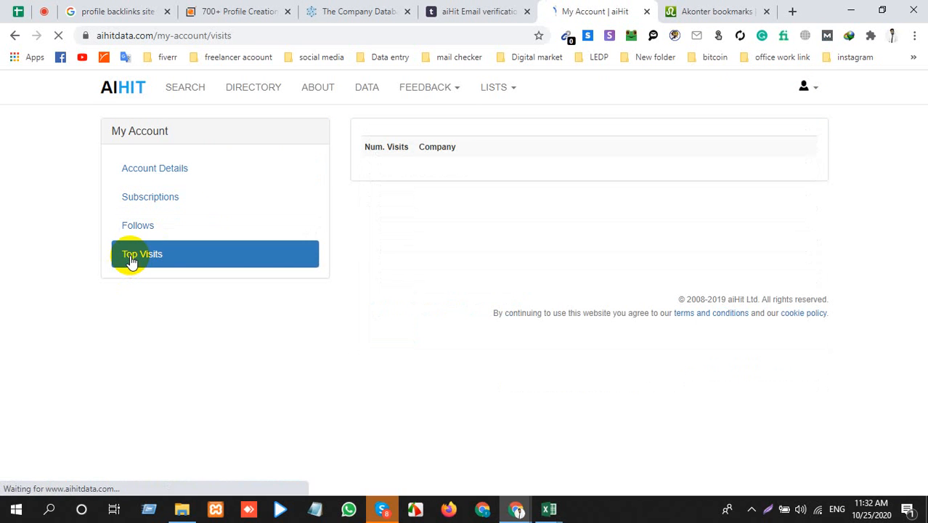
left_click(145, 240)
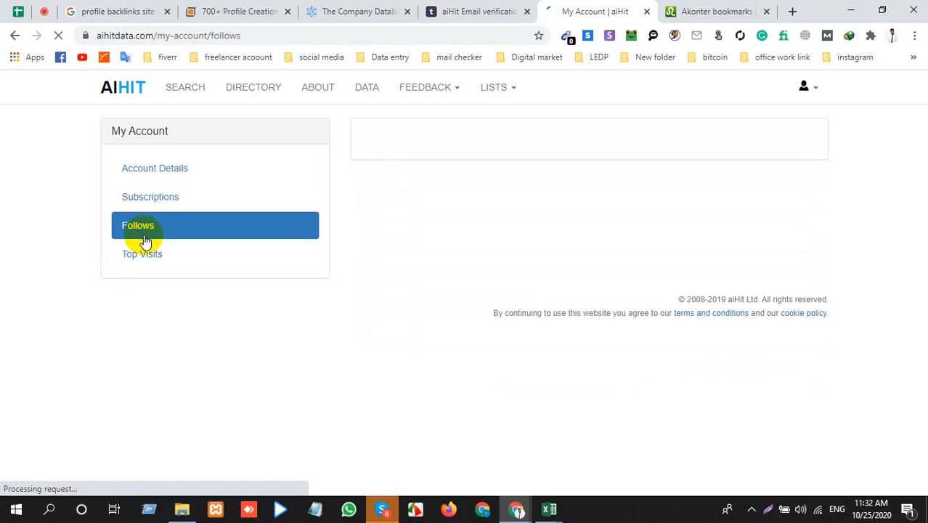
left_click(172, 197)
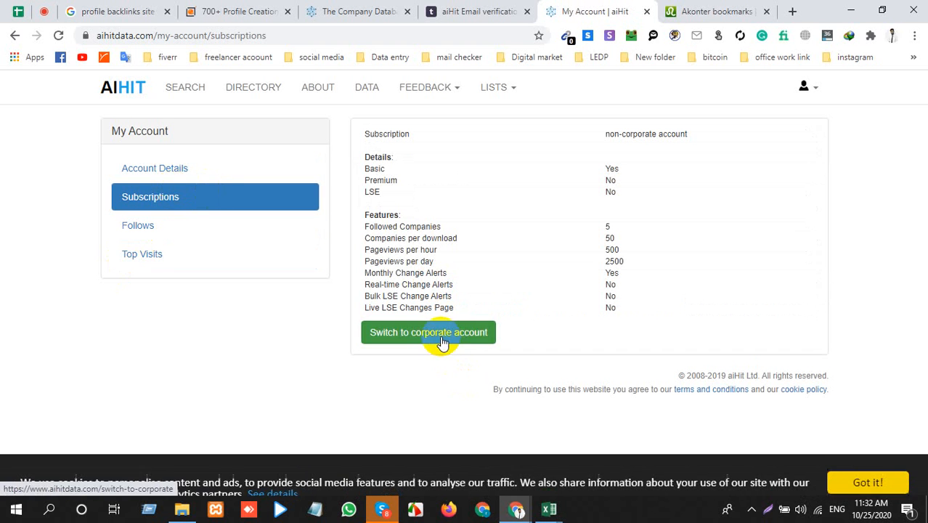
left_click(169, 167)
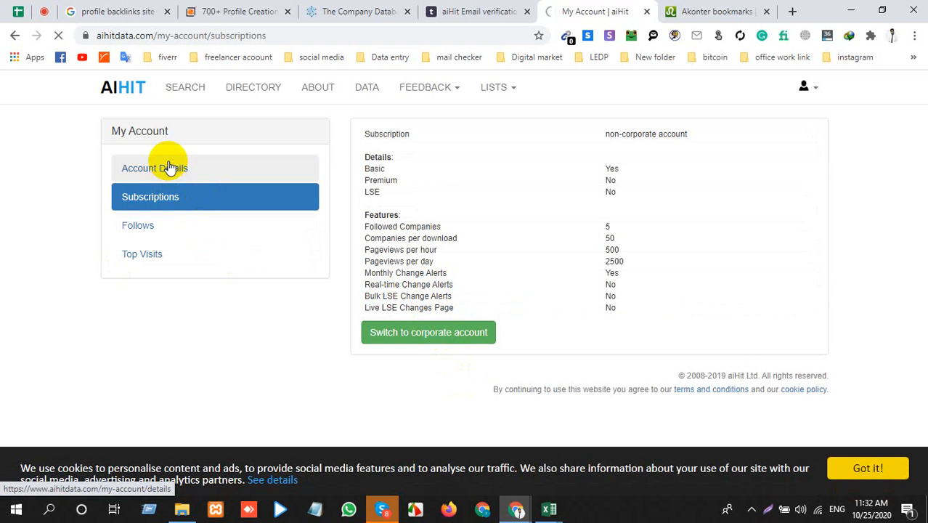
Step: Check which fields the aiHit Account Details form offers and look at the options in the account menu
left_click(463, 172)
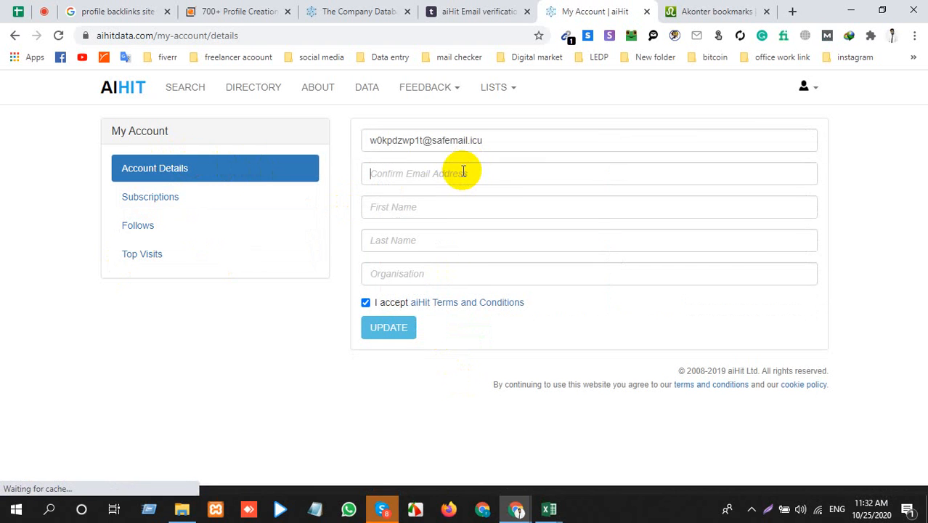
left_click(448, 207)
left_click(451, 270)
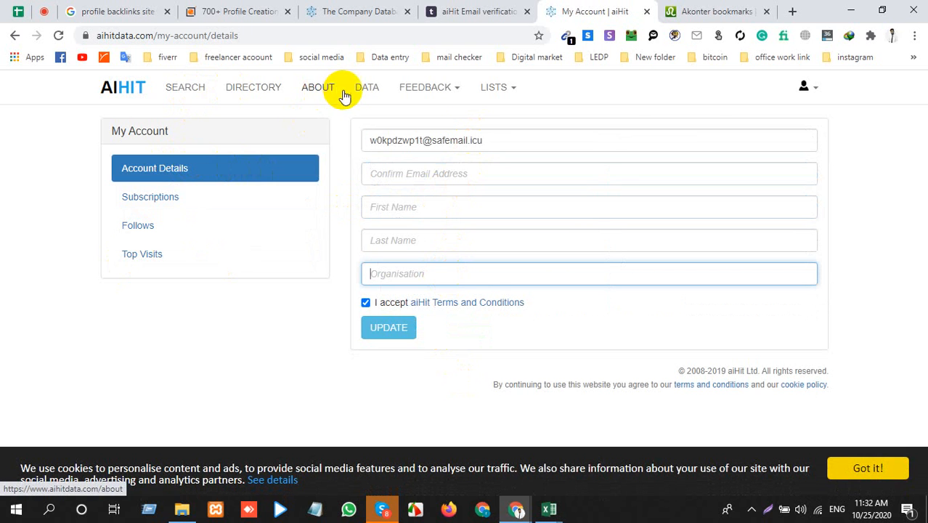
left_click(808, 89)
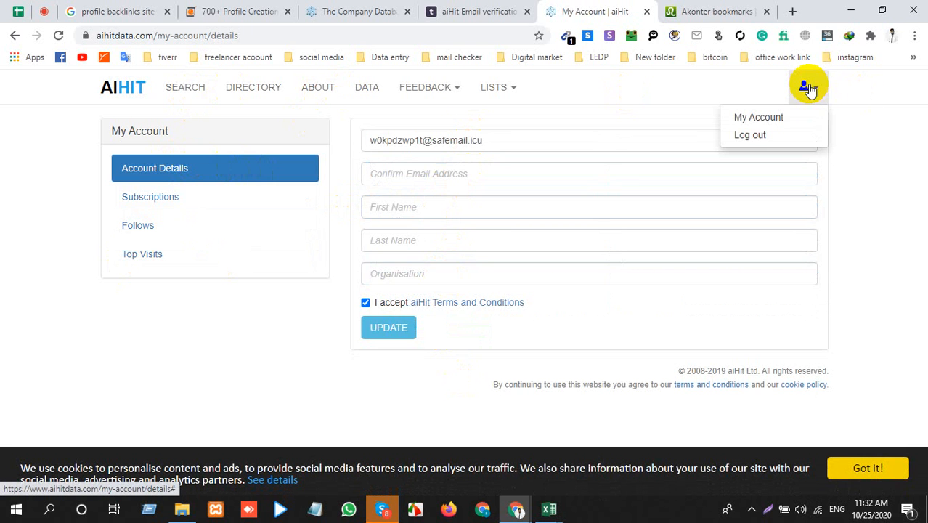
Step: Switch to the Akonter site, open its login page and examine the login and account registration sections
left_click(705, 11)
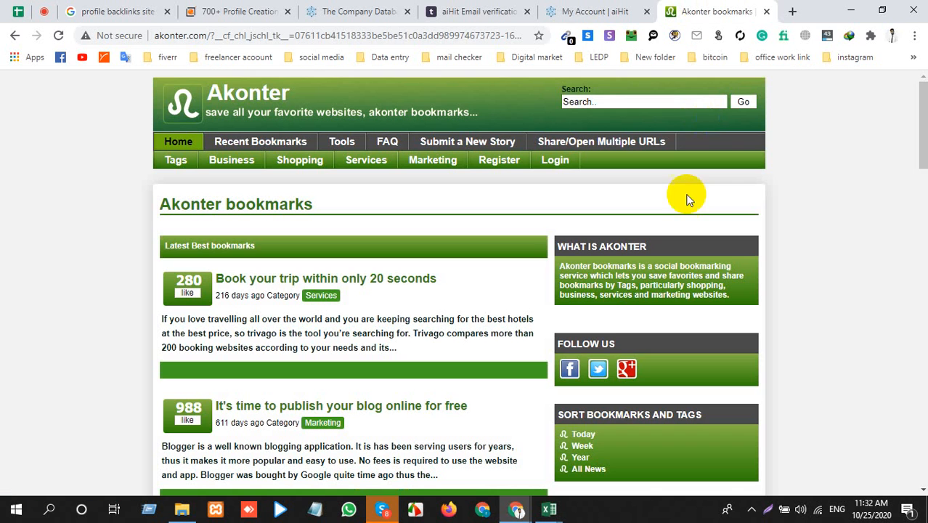
left_click(550, 166)
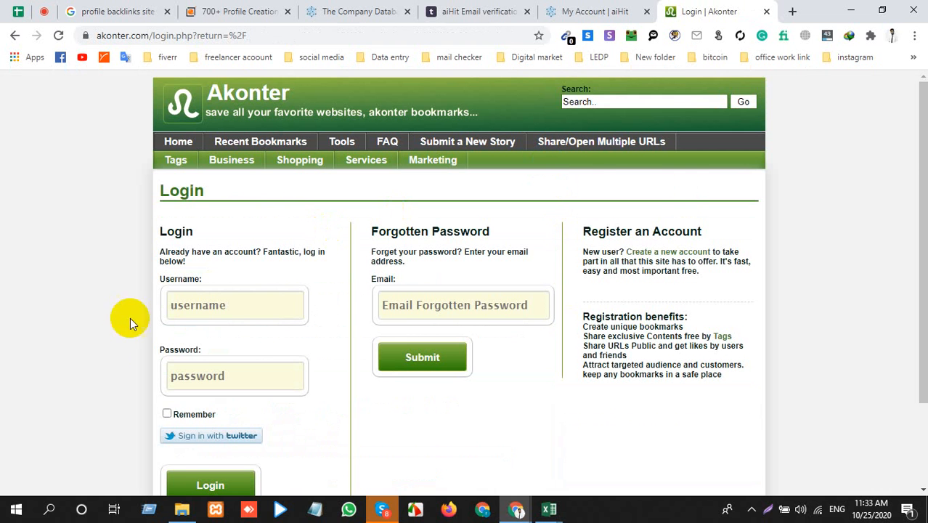
left_click(243, 297)
scroll(239, 317, "down", 2)
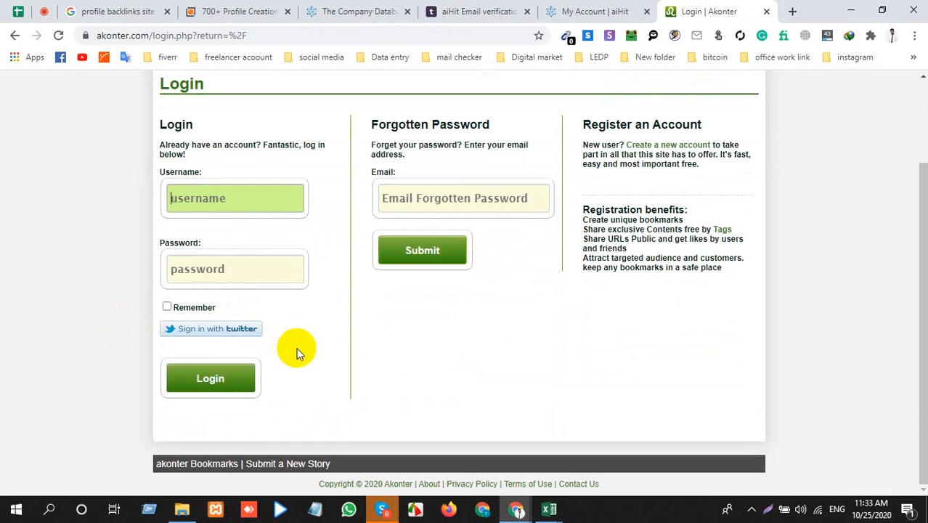
left_click(381, 342)
scroll(396, 320, "up", 2)
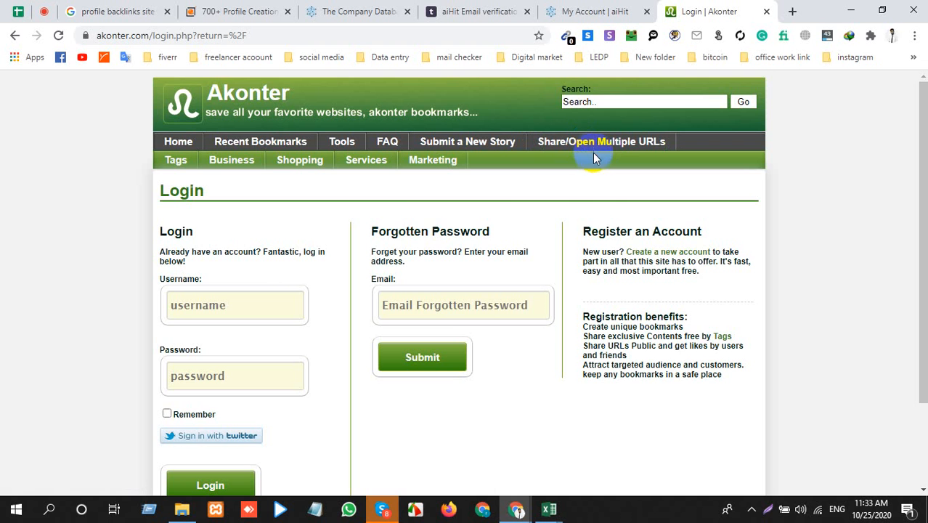
scroll(286, 360, "down", 2)
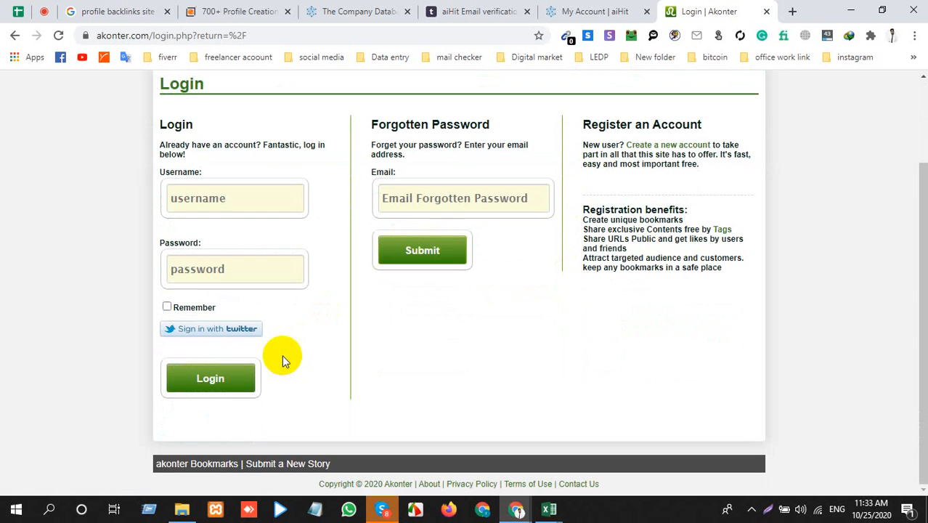
scroll(277, 356, "up", 2)
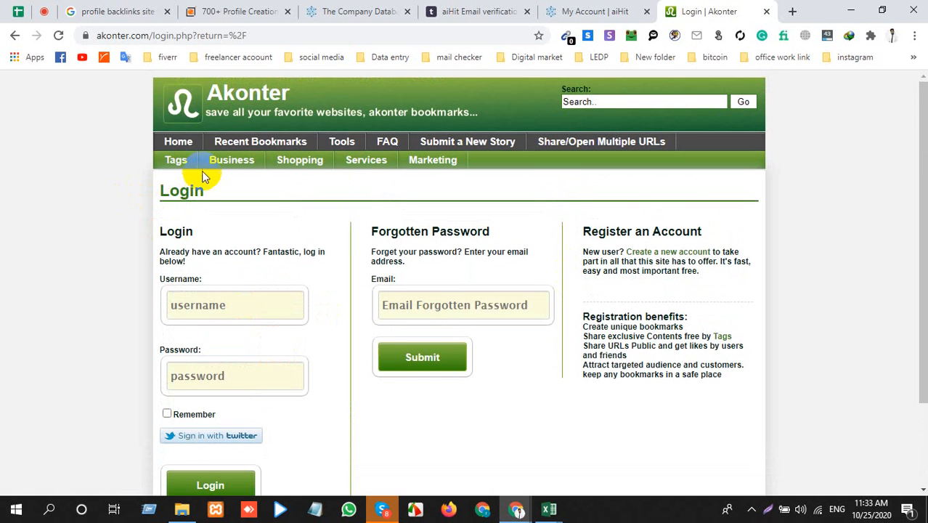
Step: Open the Akonter registration form from the home page and fill in the username and the temporary e-mail address
left_click(173, 145)
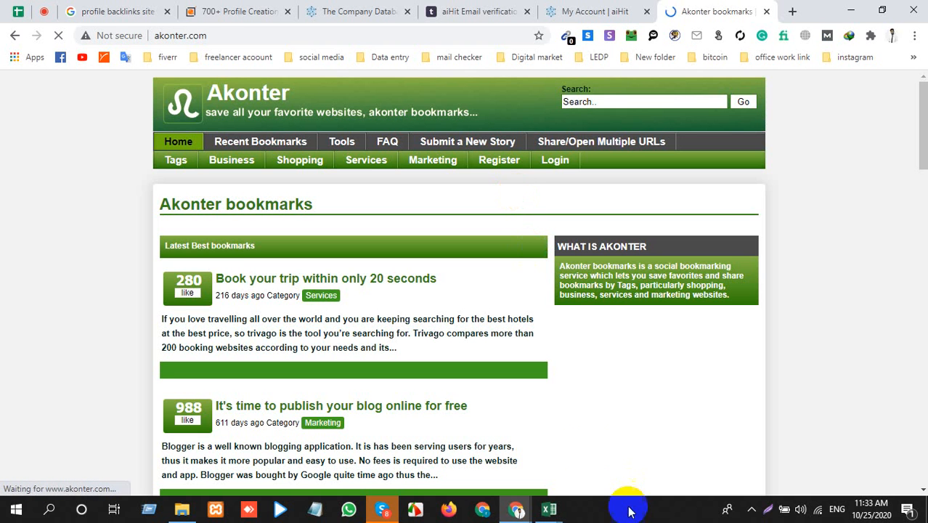
left_click(505, 161)
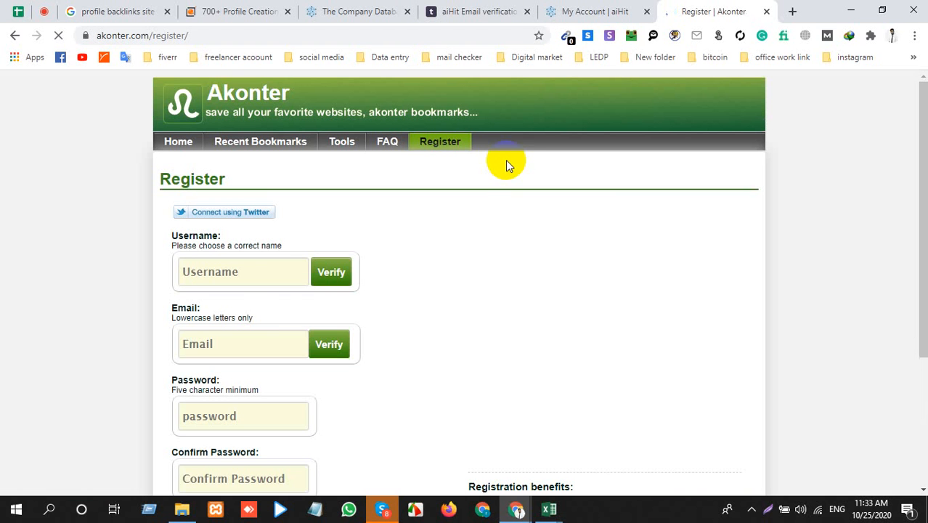
left_click(278, 274)
type("ae")
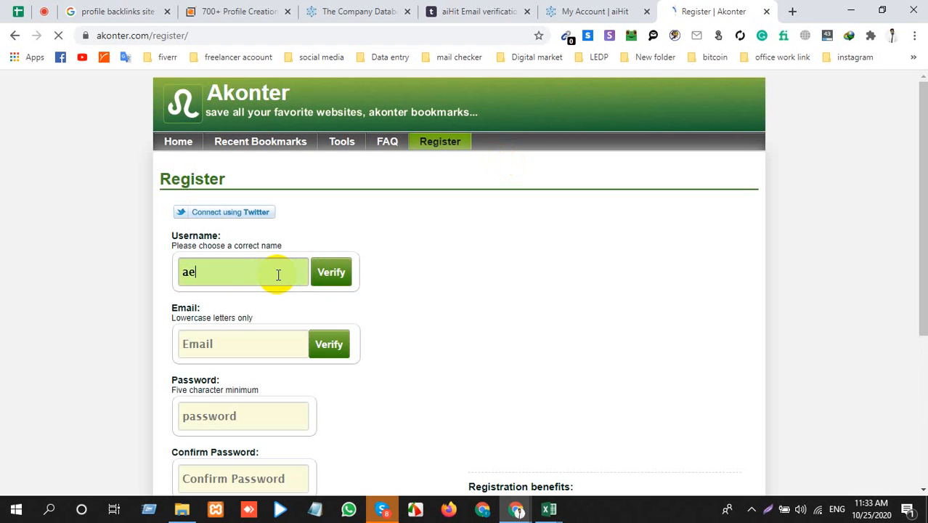
key("BackSpace")
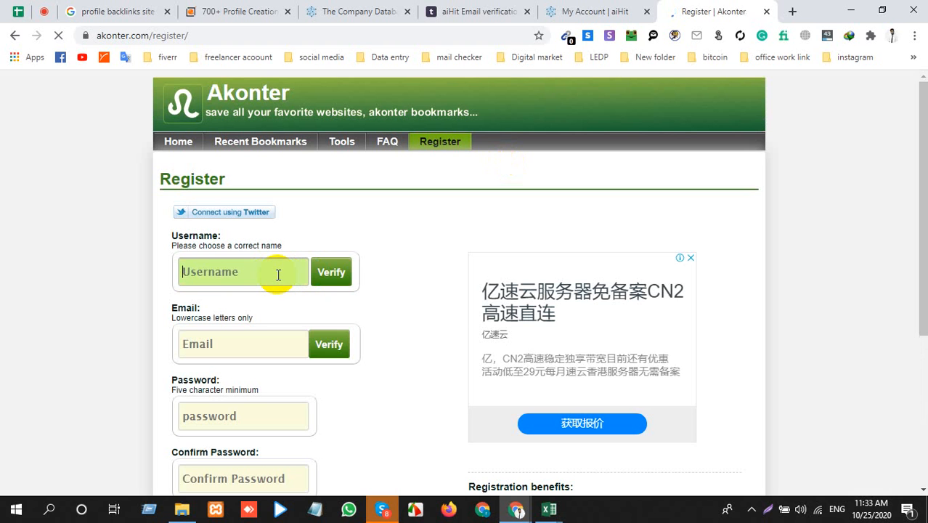
type("isul4558")
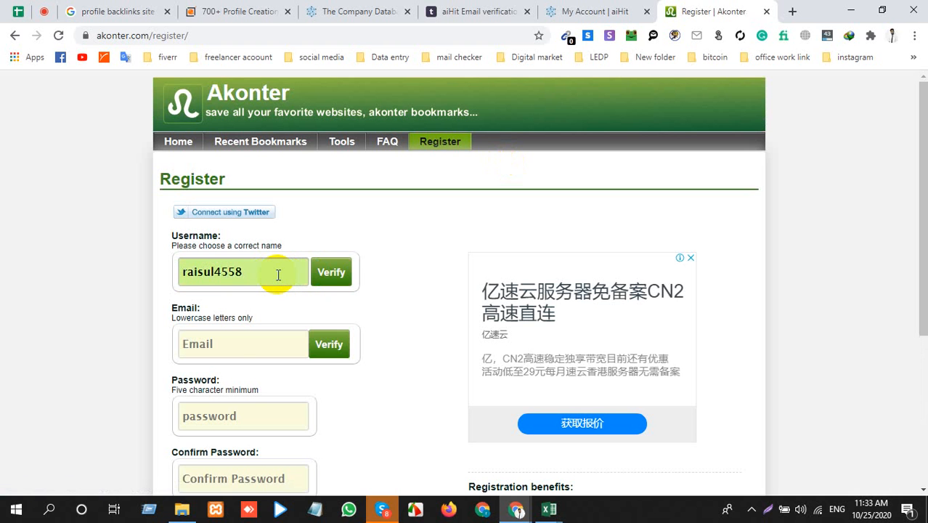
left_click(232, 342)
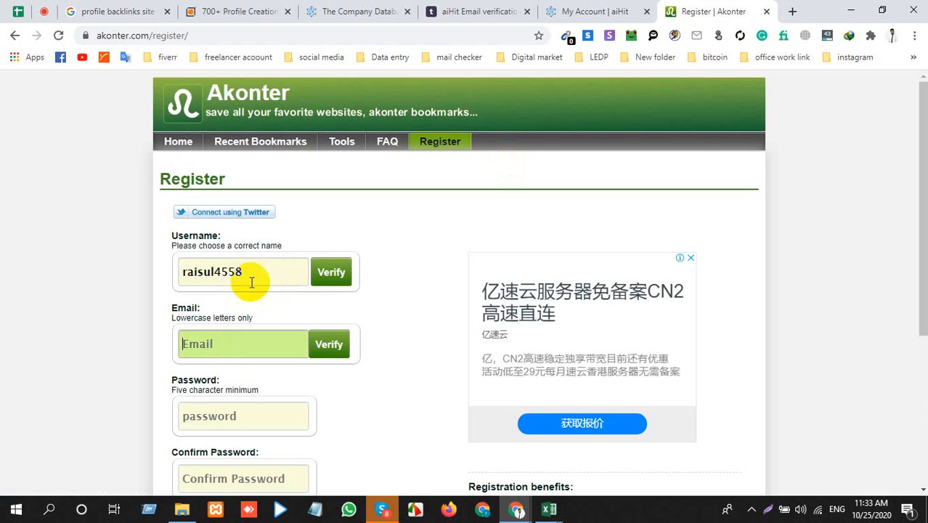
key("ctrl+v")
Step: Enter and confirm the account password, complete the reCAPTCHA check and submit the Akonter registration
left_click(201, 419)
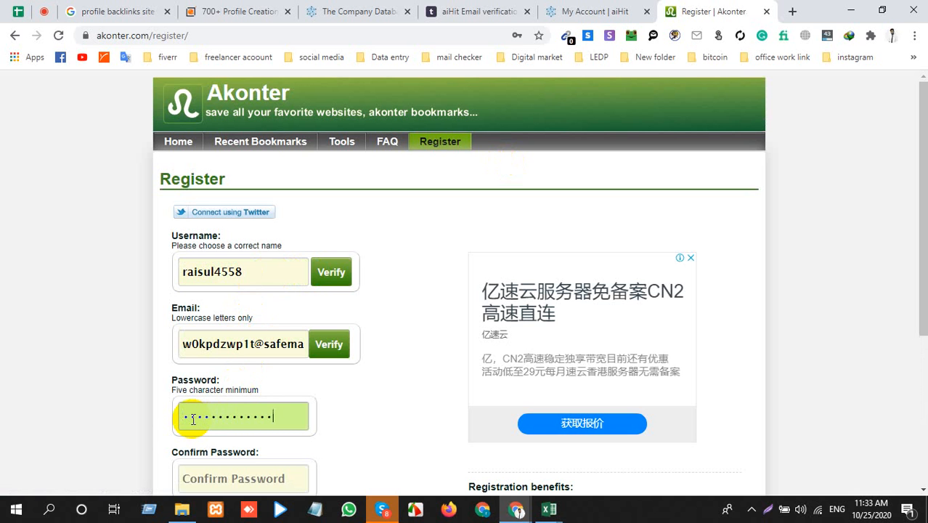
scroll(192, 419, "down", 3)
left_click(235, 236)
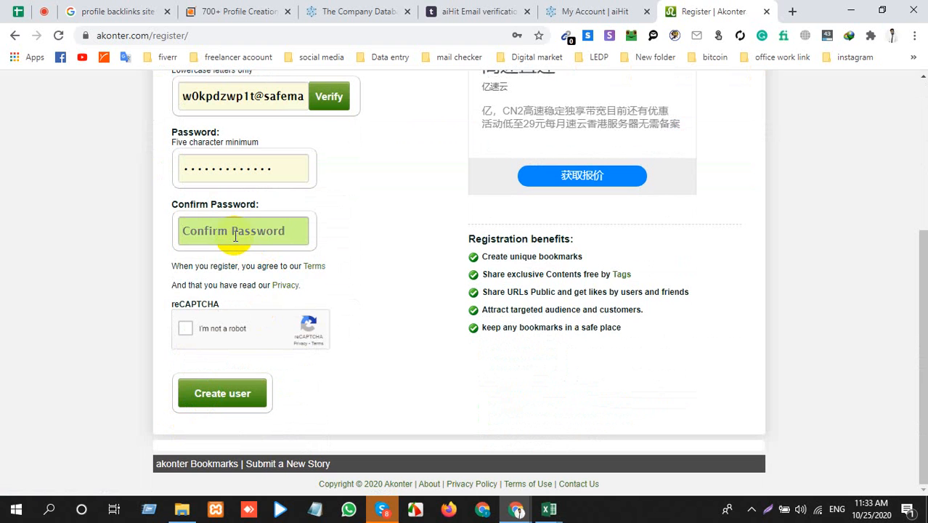
type("a")
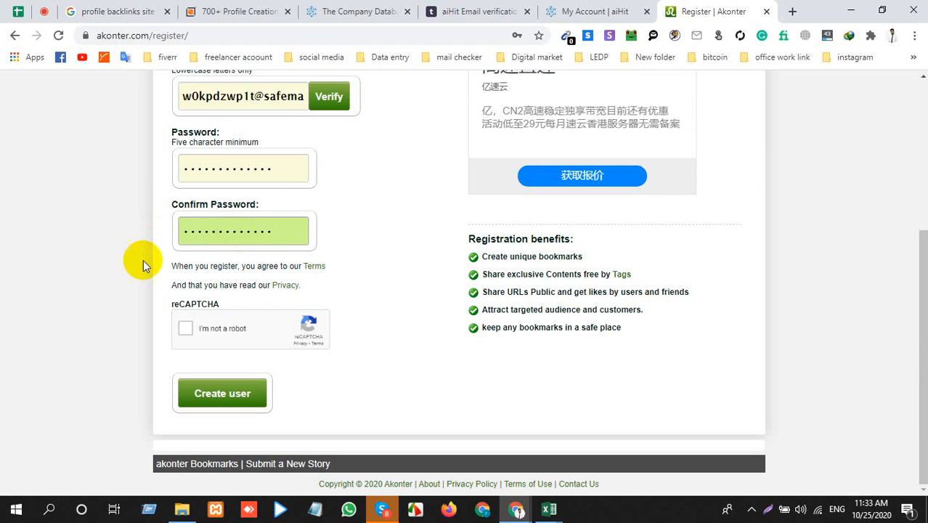
left_click(220, 331)
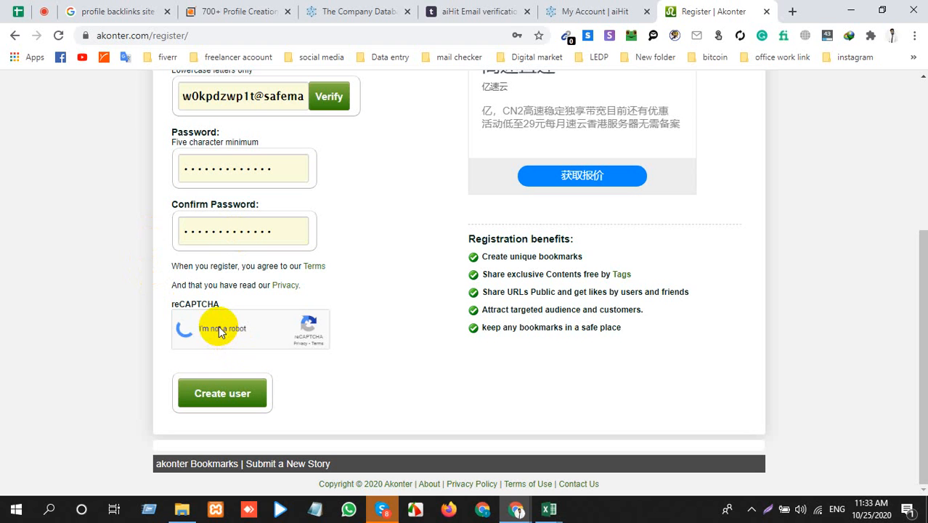
left_click(219, 395)
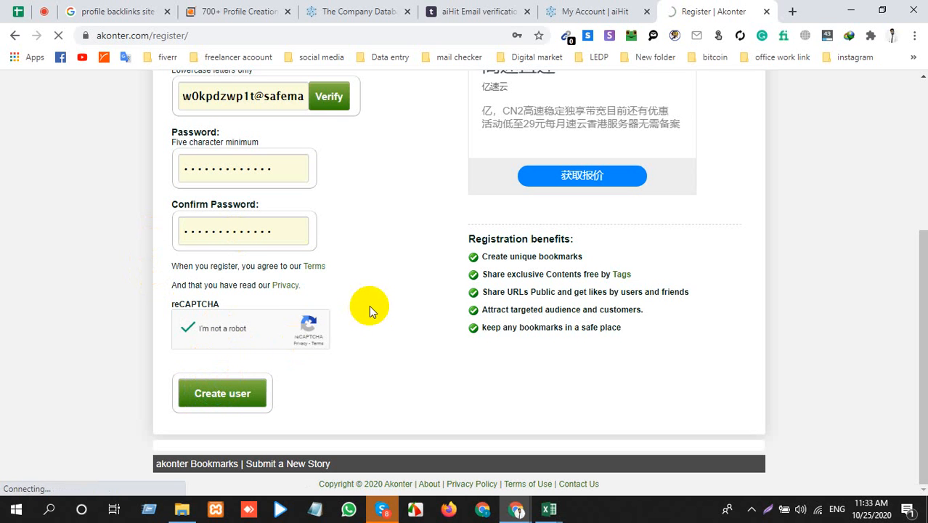
Step: Pass over the browser extension offer in registration step 2 and proceed to the Akonter home page
scroll(371, 304, "up", 2)
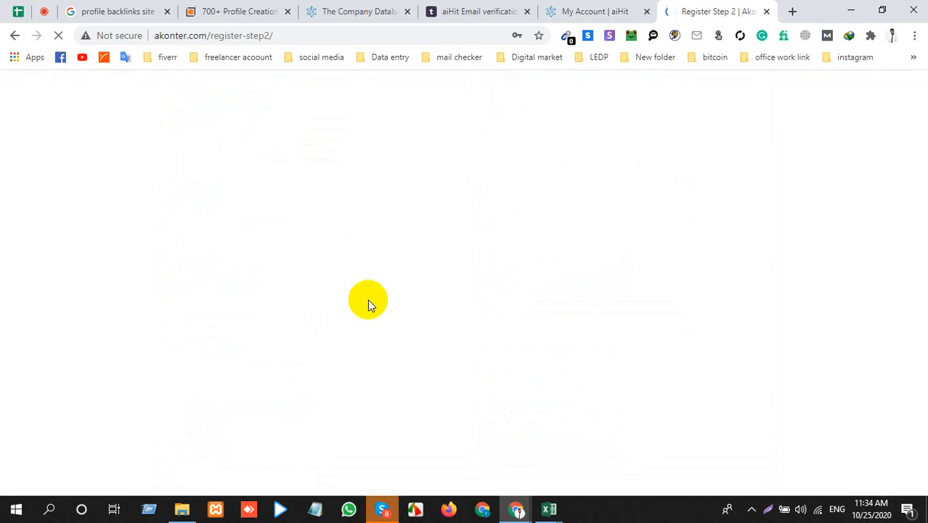
scroll(366, 303, "down", 4)
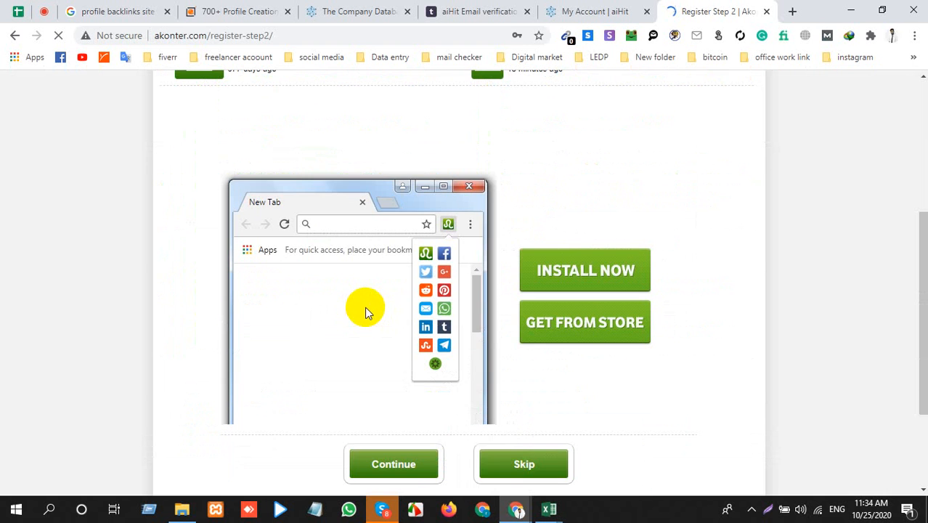
scroll(365, 309, "down", 3)
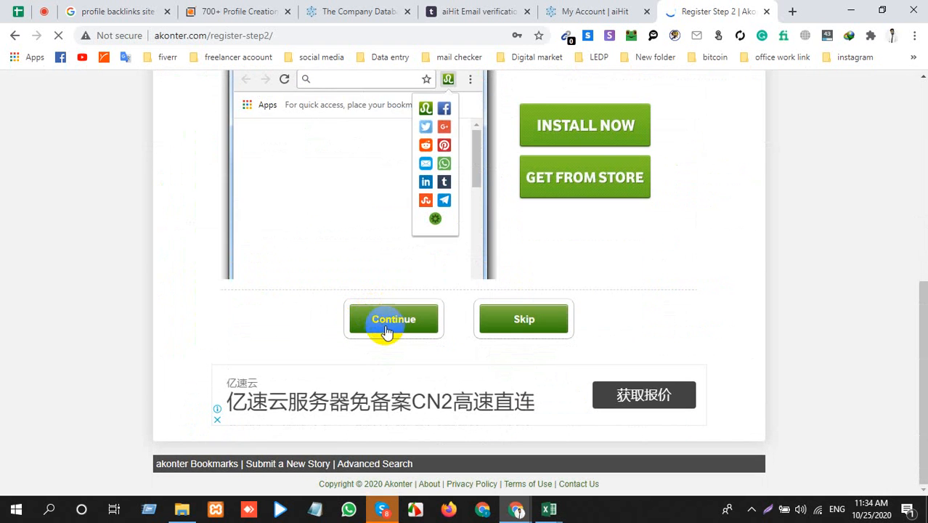
left_click(428, 327)
left_click(469, 266)
left_click(548, 329)
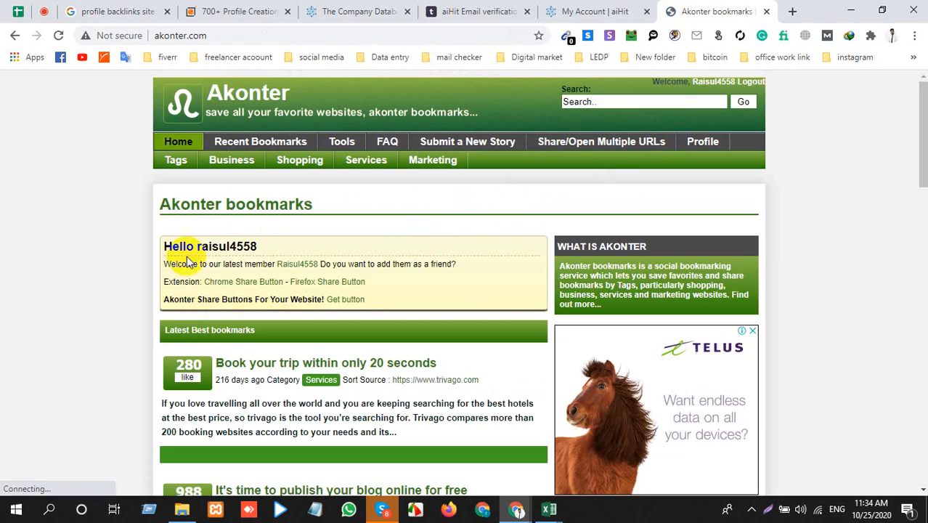
Step: Look through the Akonter home page while logged in, and open the account's profile page to review its contents
scroll(280, 291, "down", 5)
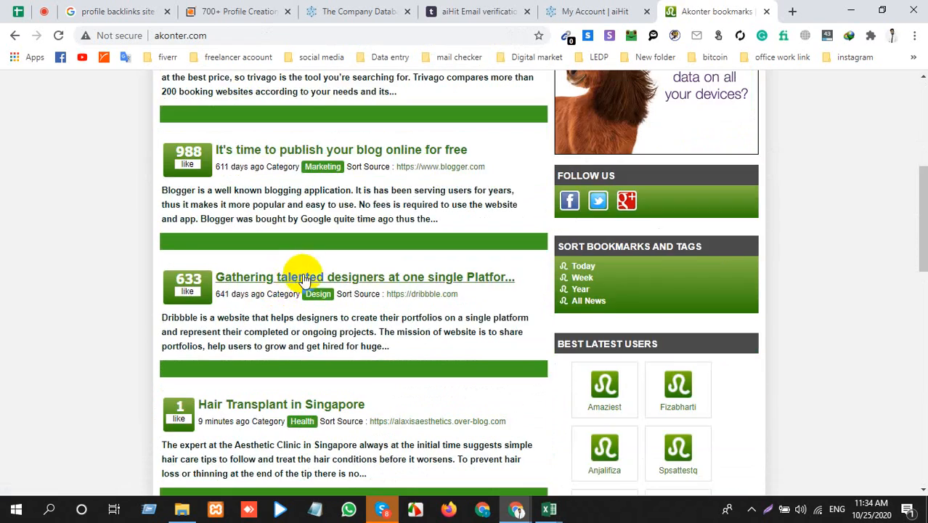
scroll(294, 279, "down", 15)
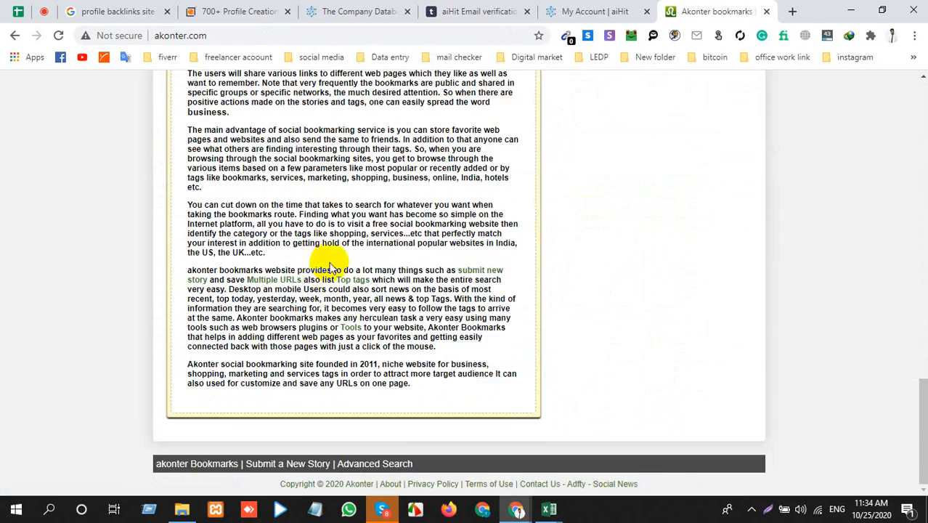
scroll(330, 263, "up", 20)
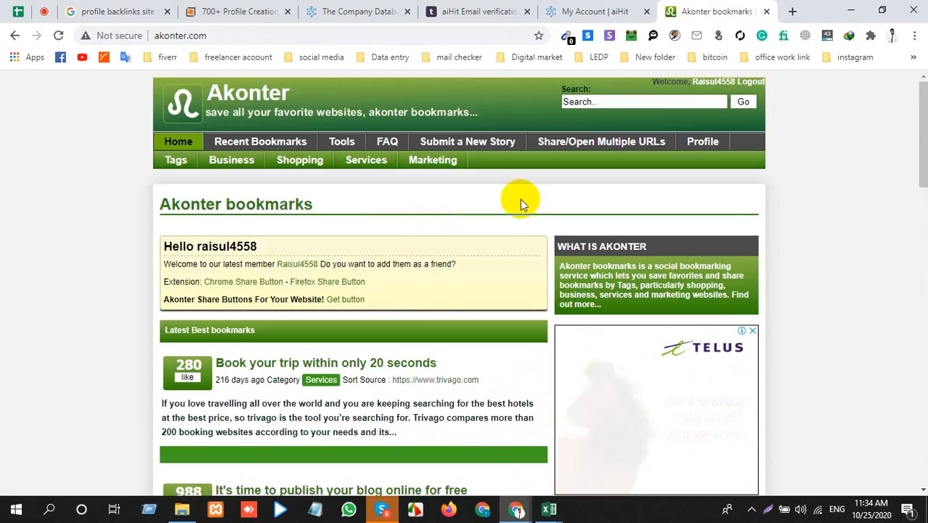
left_click(699, 143)
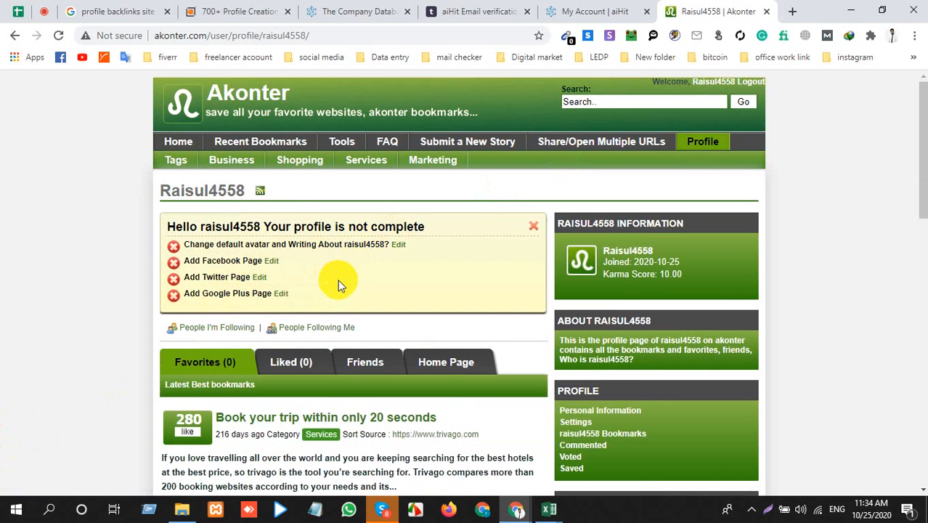
scroll(339, 285, "down", 5)
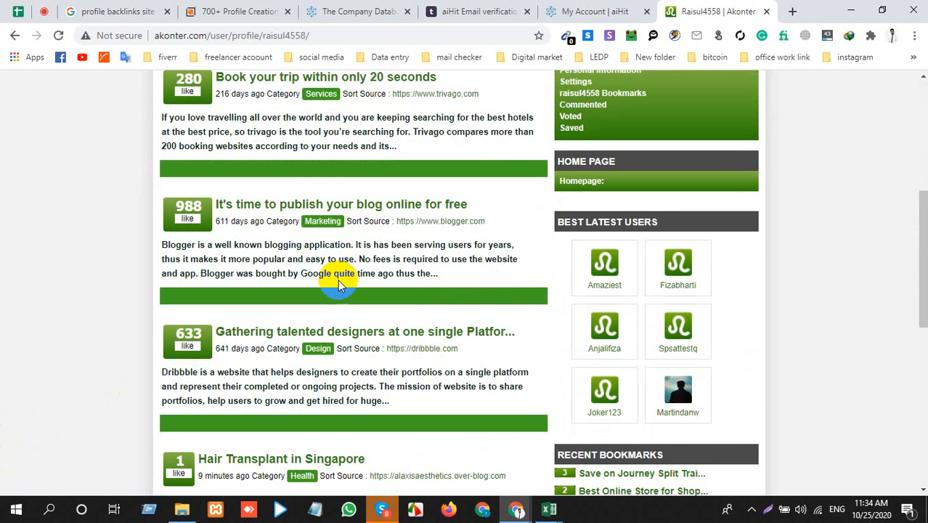
scroll(338, 283, "up", 5)
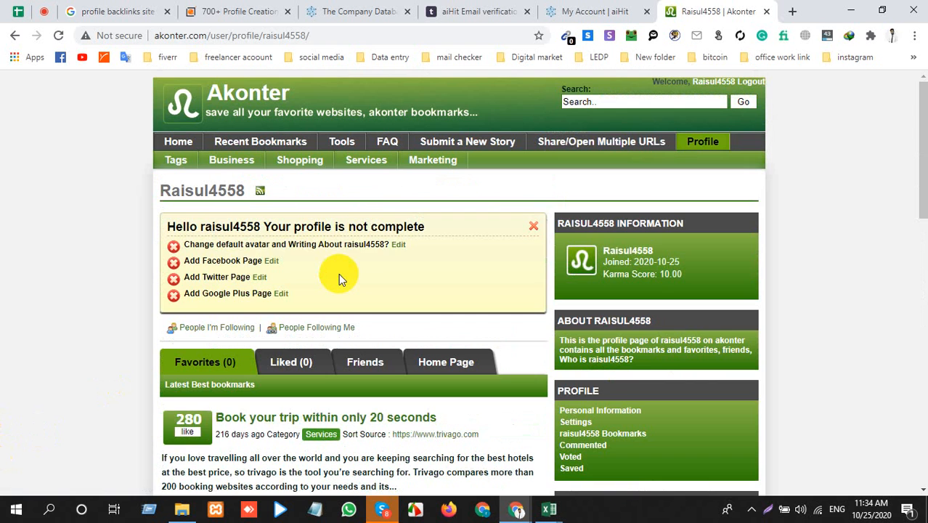
Step: Open the Modify Profile form from the avatar reminder and examine its avatar, personal information, communication, bio and password sections
left_click(399, 245)
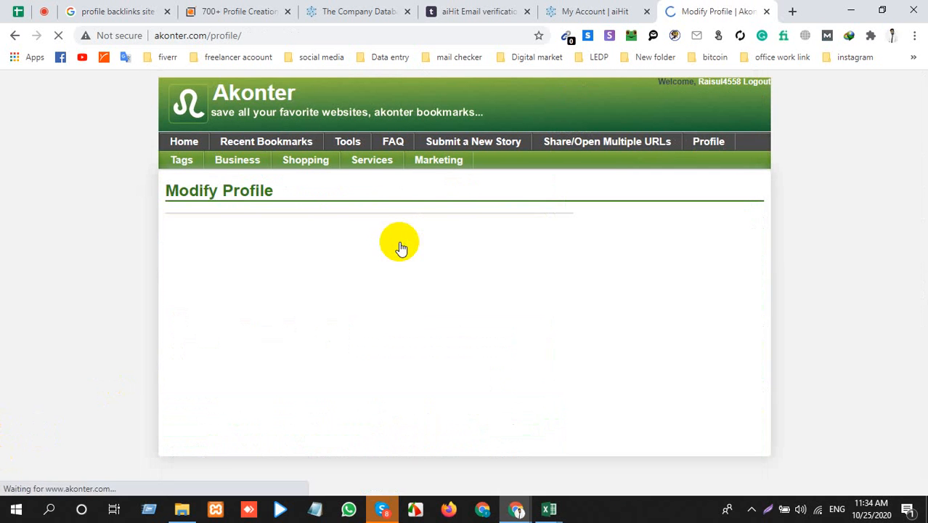
scroll(399, 245, "down", 2)
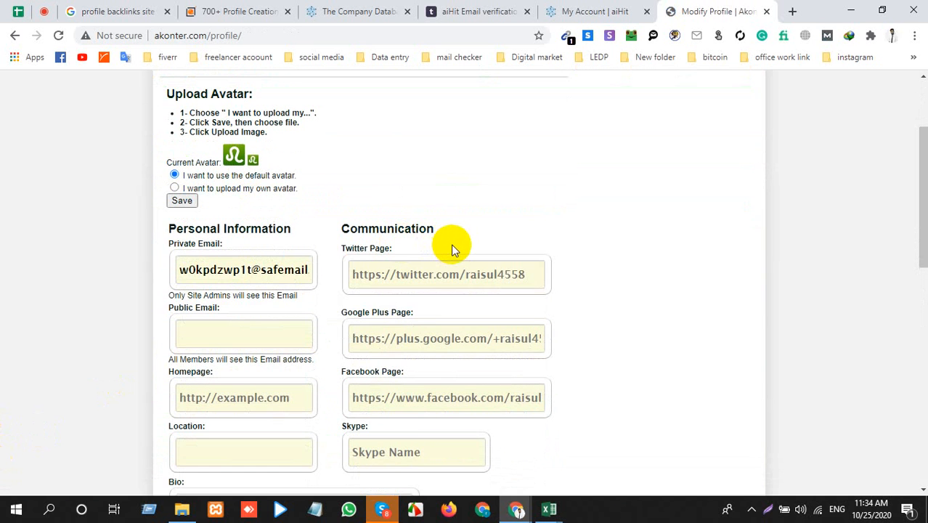
scroll(451, 243, "down", 1)
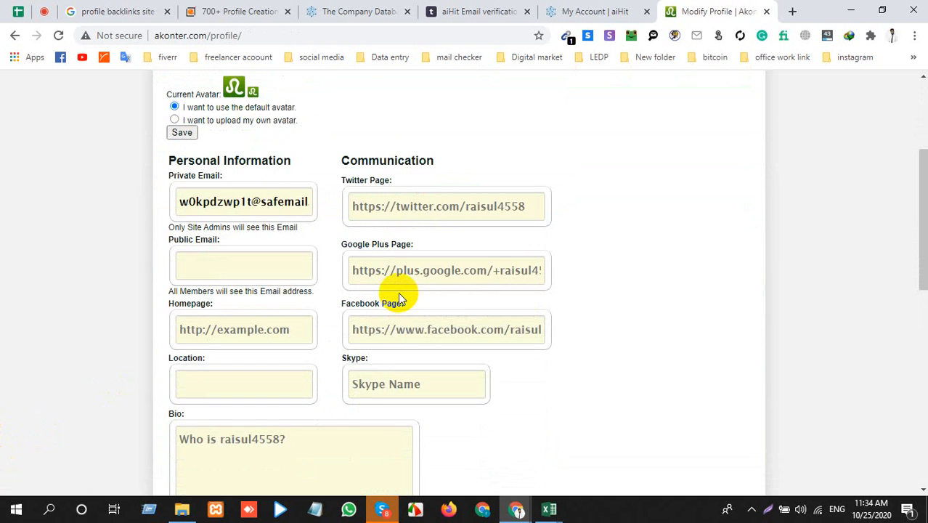
scroll(399, 297, "down", 4)
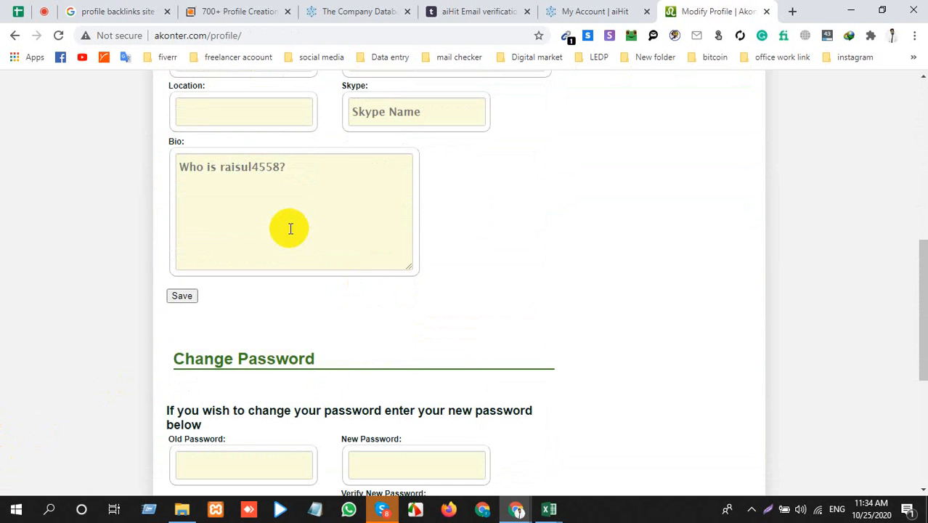
scroll(290, 228, "down", 4)
scroll(288, 228, "up", 7)
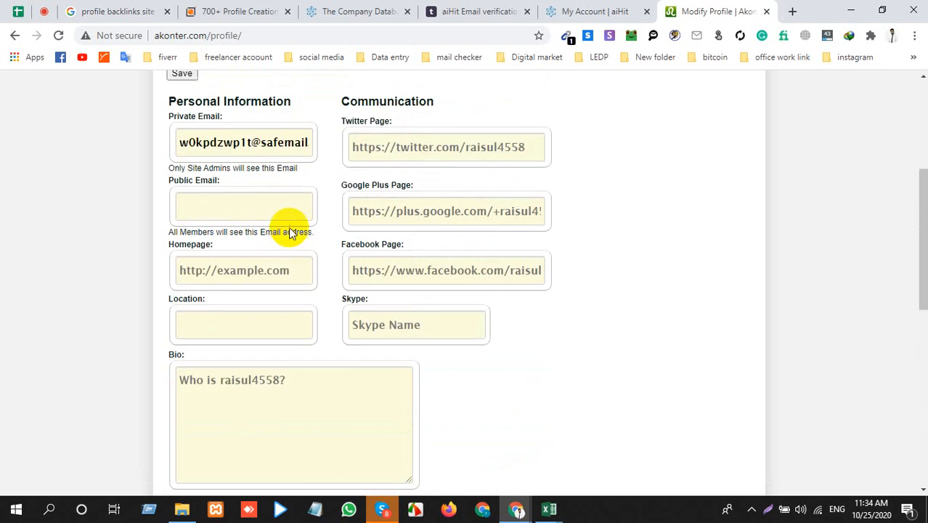
scroll(289, 227, "up", 1)
scroll(262, 225, "up", 2)
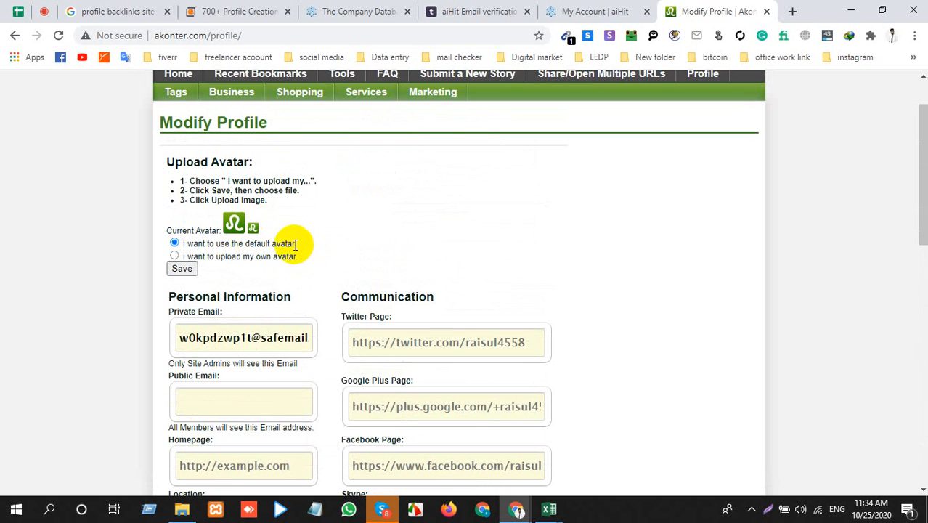
scroll(293, 244, "down", 1)
scroll(292, 244, "up", 2)
scroll(297, 250, "down", 3)
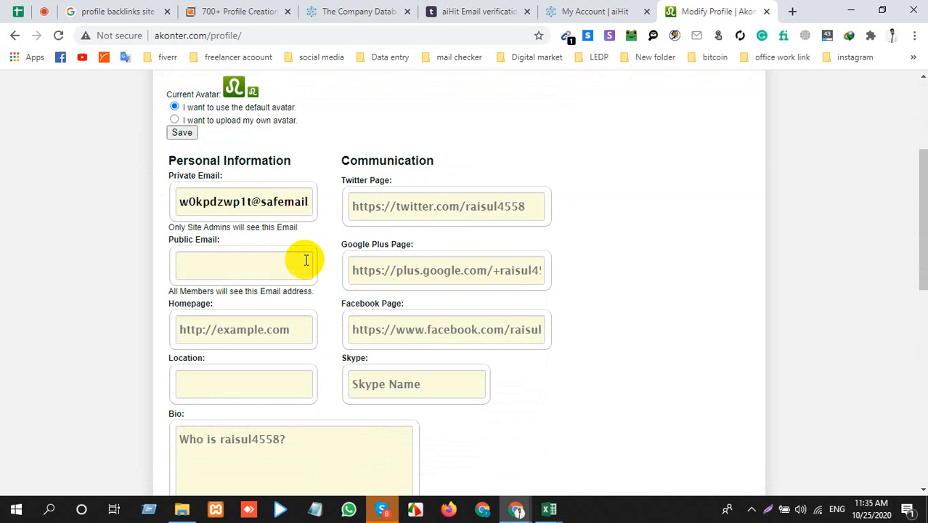
Step: Switch to the aiHit account page, check the Lists options and open the company directory
left_click(613, 11)
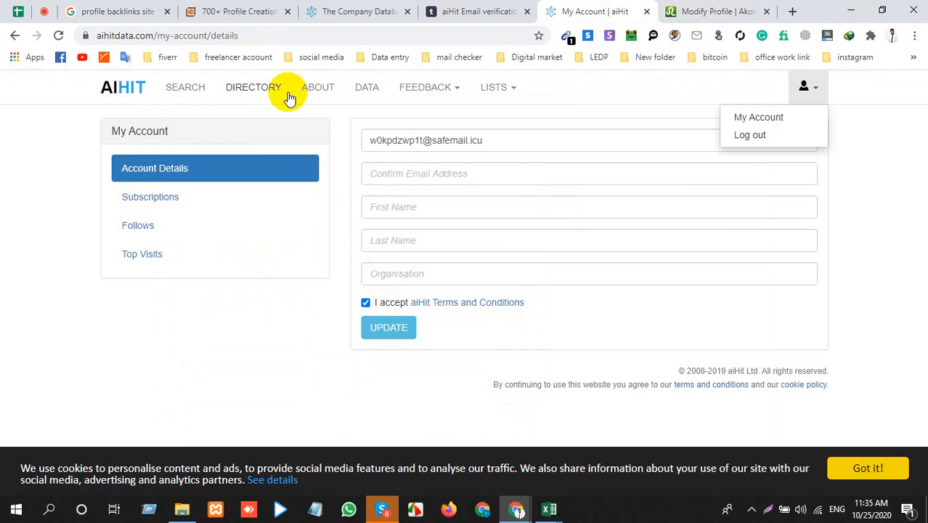
left_click(495, 88)
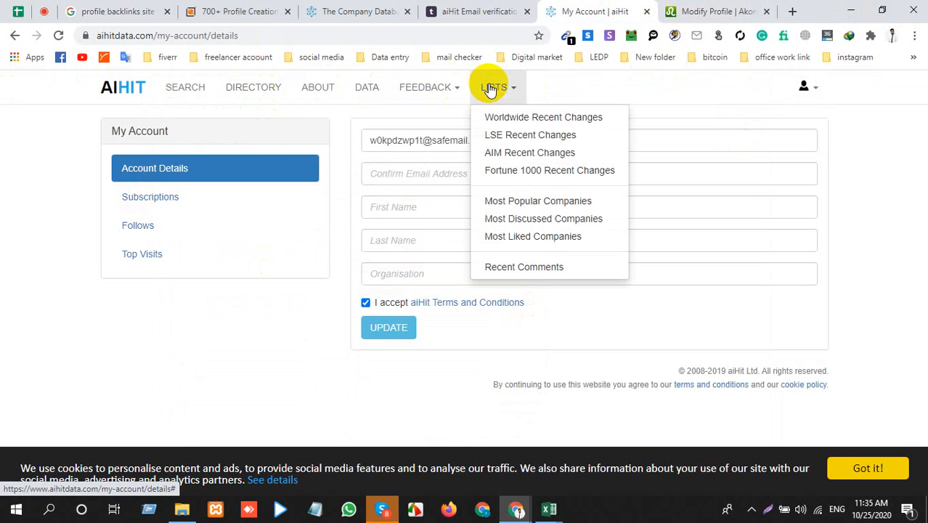
left_click(223, 89)
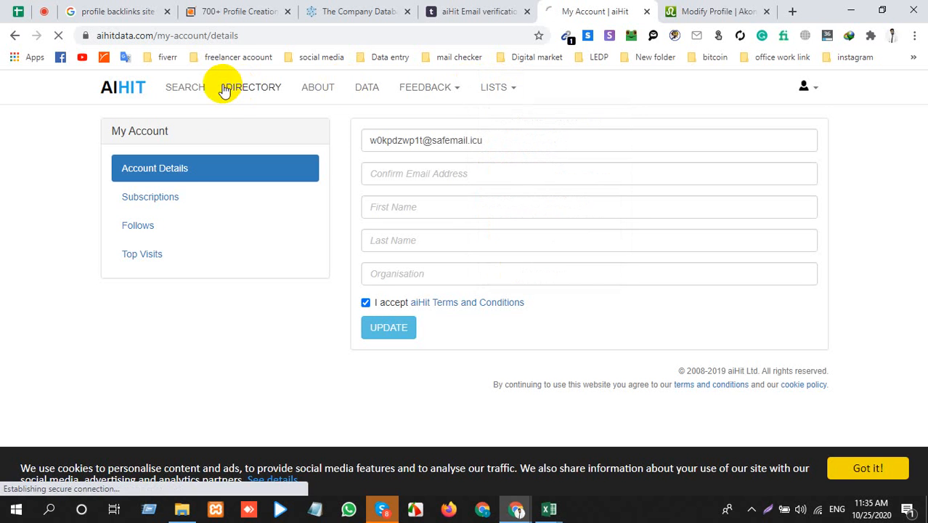
Step: Review the Upload Avatar heading and instructions on Akonter's Modify Profile page, and return to the aiHit company directory
left_click(714, 11)
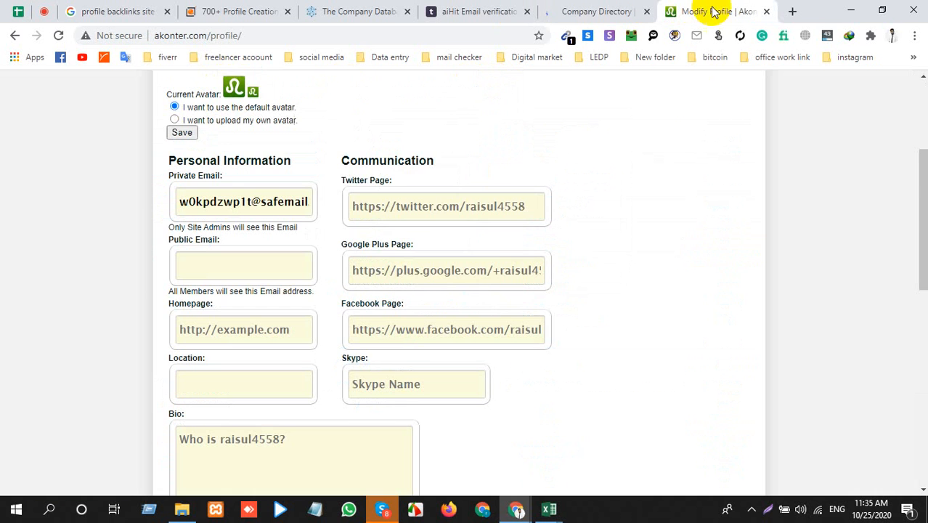
scroll(353, 302, "down", 3)
scroll(354, 301, "up", 7)
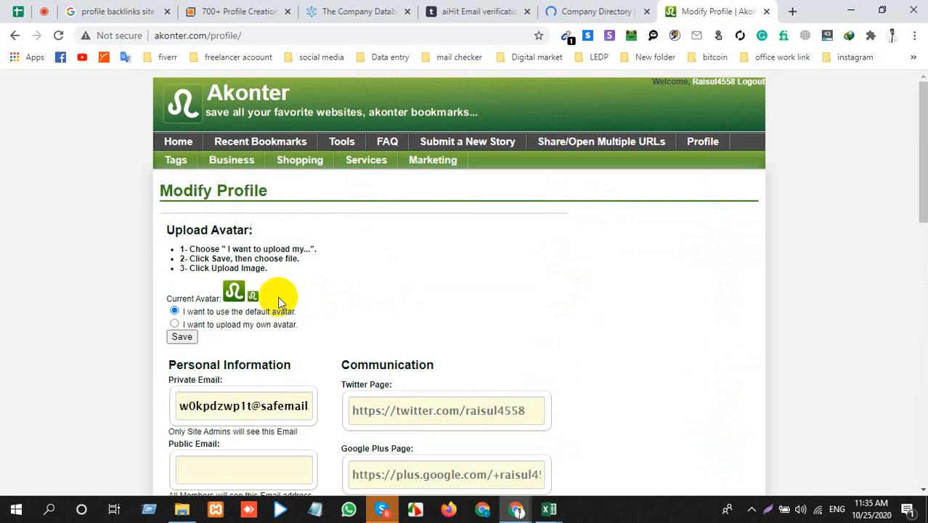
left_click_drag(173, 229, 270, 228)
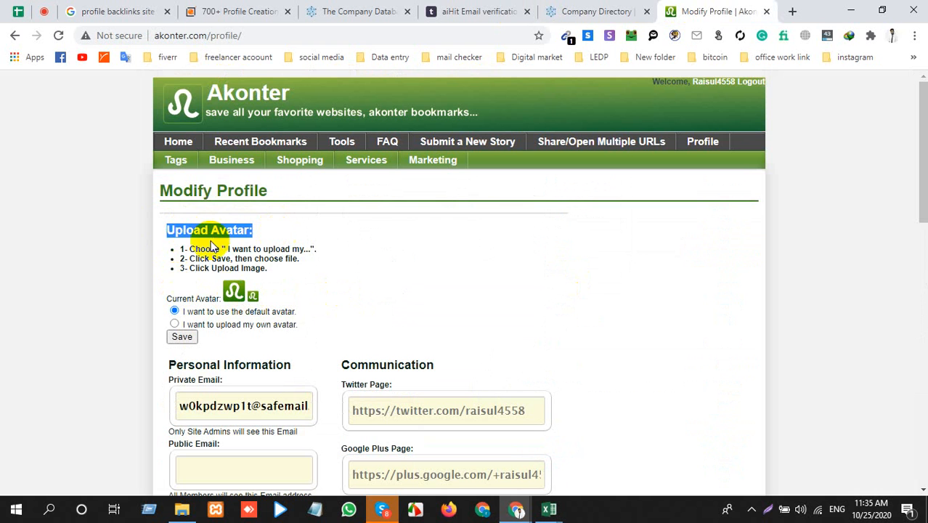
left_click_drag(185, 248, 317, 249)
left_click(610, 10)
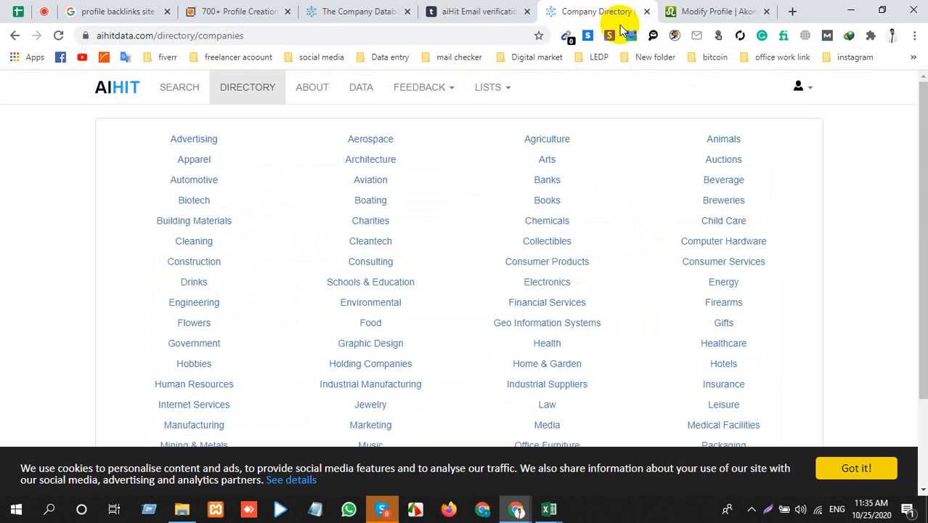
Step: Close the aiHit and Akonter pages, return to the profile creation sites list and dismiss the course video pop-up
left_click(646, 13)
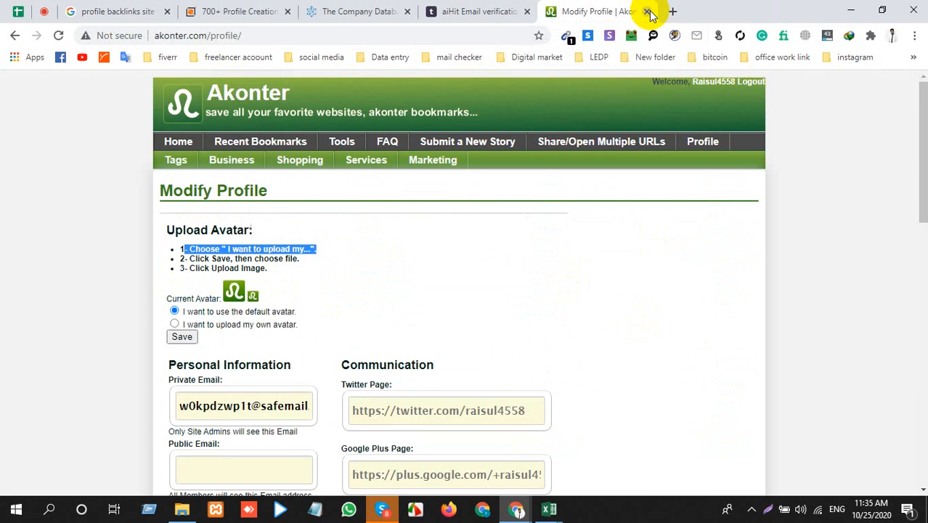
left_click(647, 13)
left_click(445, 10)
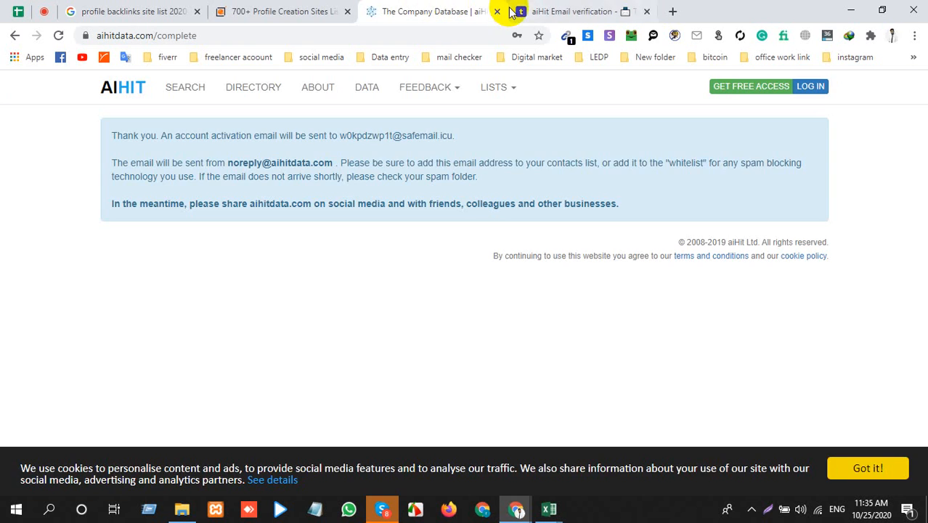
left_click(265, 7)
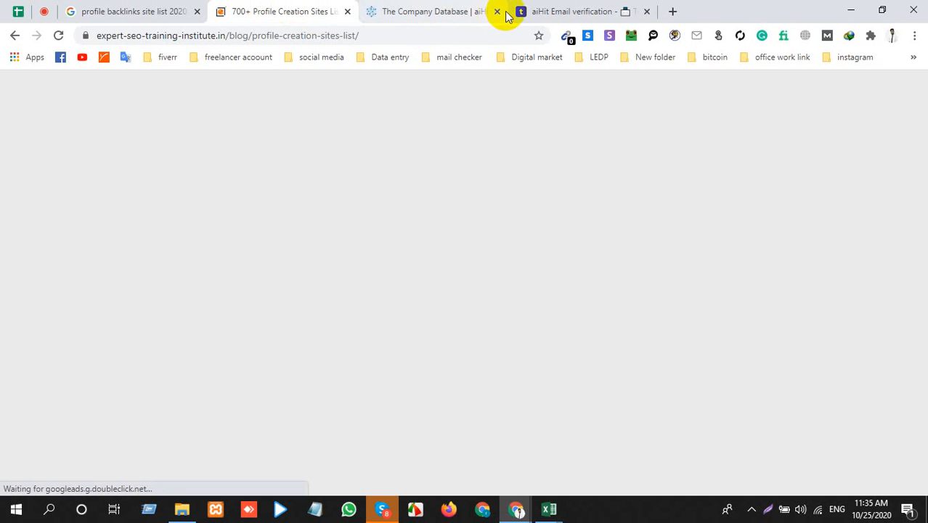
scroll(196, 270, "down", 4)
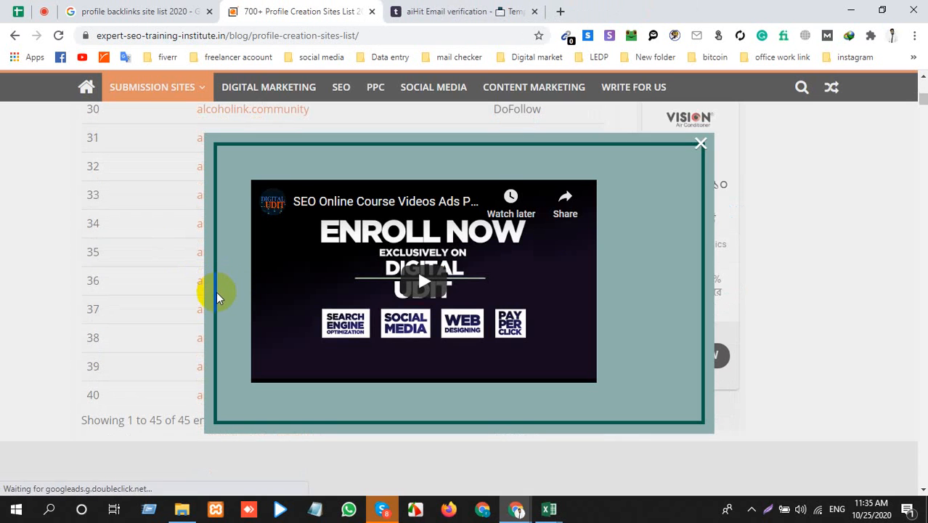
left_click(701, 144)
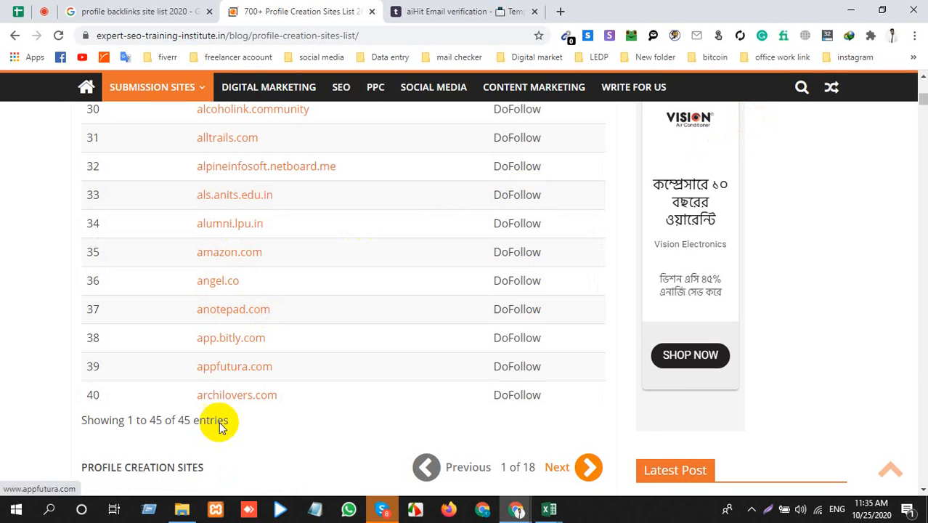
Step: Open archilovers.com and adfreeposting.com from the profile creation sites list in separate background tabs
middle_click(236, 400)
scroll(219, 317, "up", 4)
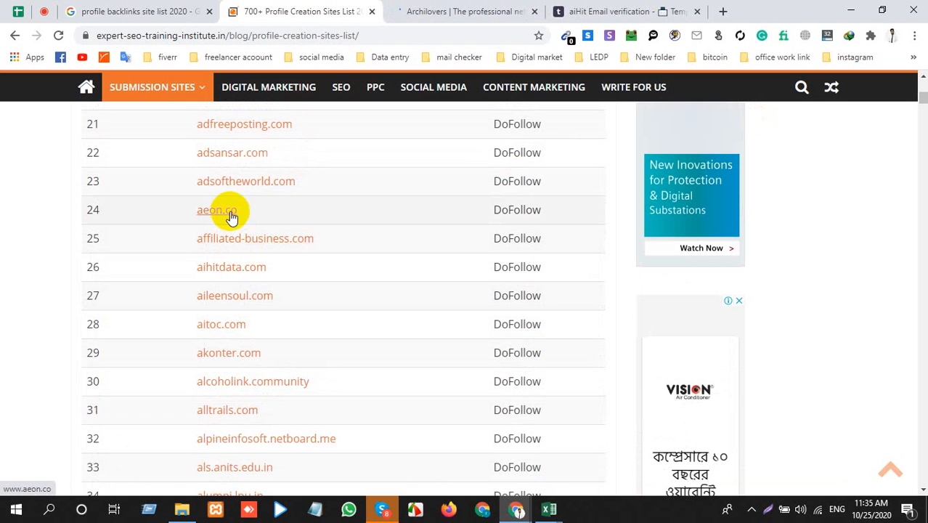
middle_click(233, 128)
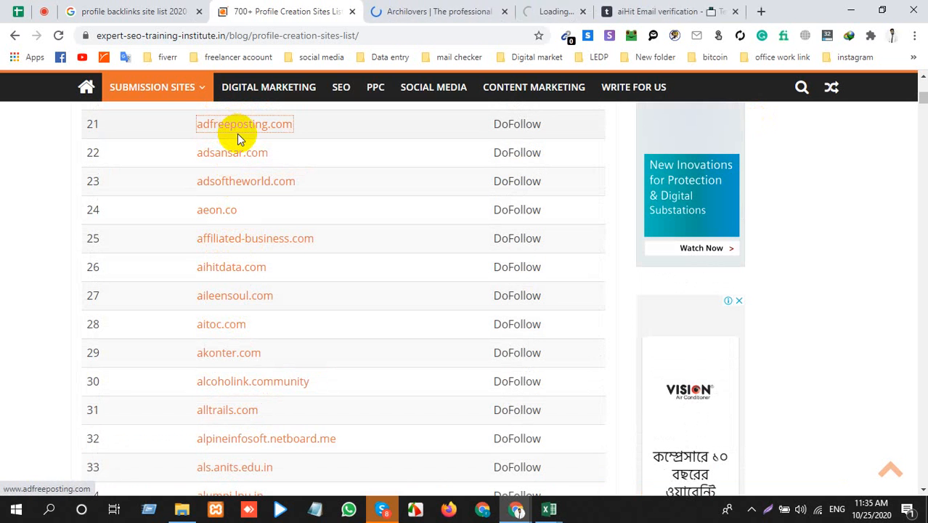
Step: Look over the Archilovers home page and its sign-up options, and close the site
left_click(451, 7)
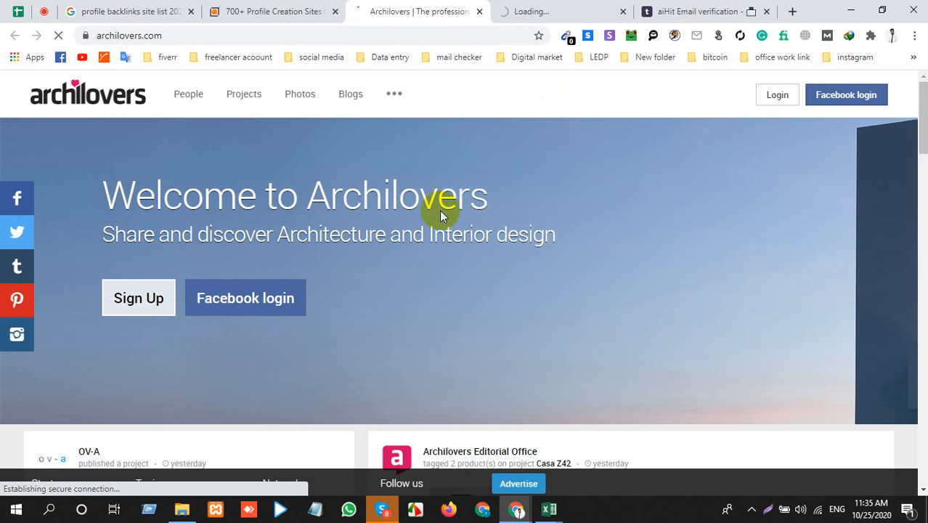
scroll(532, 296, "down", 4)
scroll(534, 302, "up", 4)
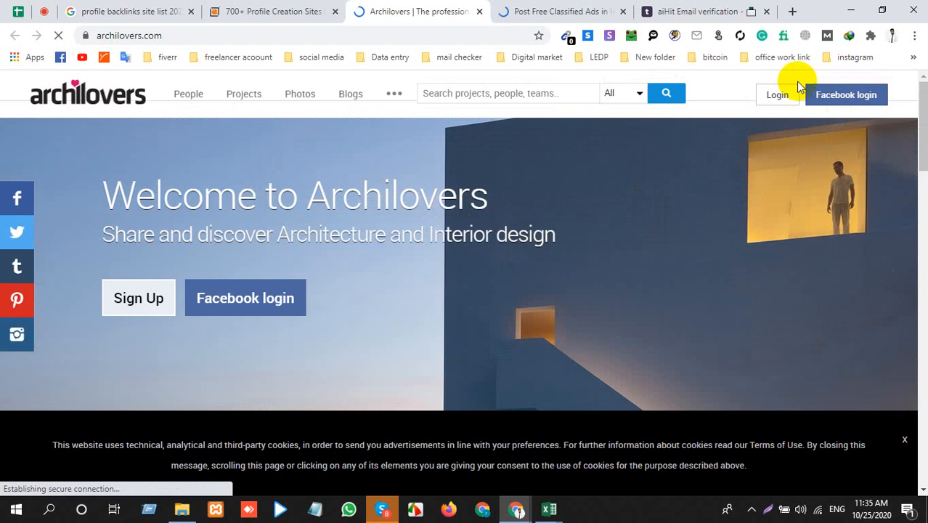
left_click(478, 12)
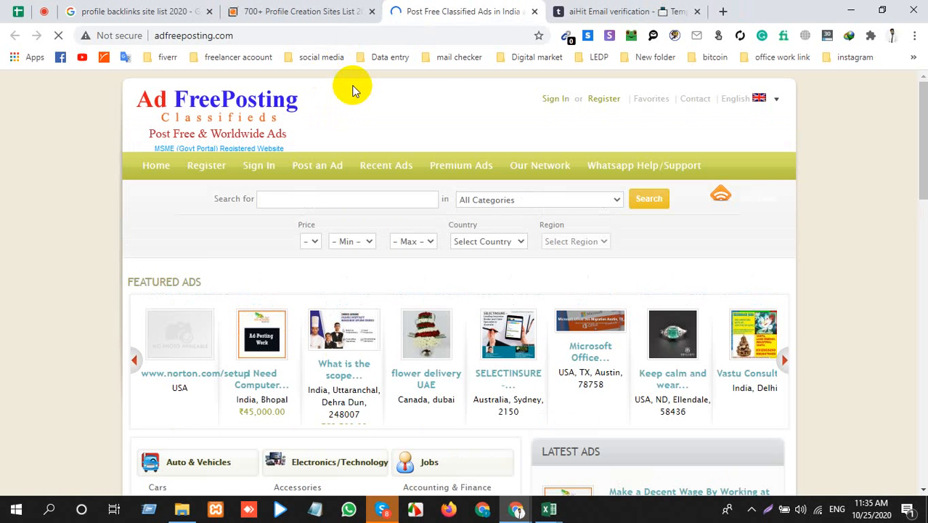
Step: Open the Ad FreePosting registration form and examine its required fields, Webpage field, terms and captcha
left_click(593, 100)
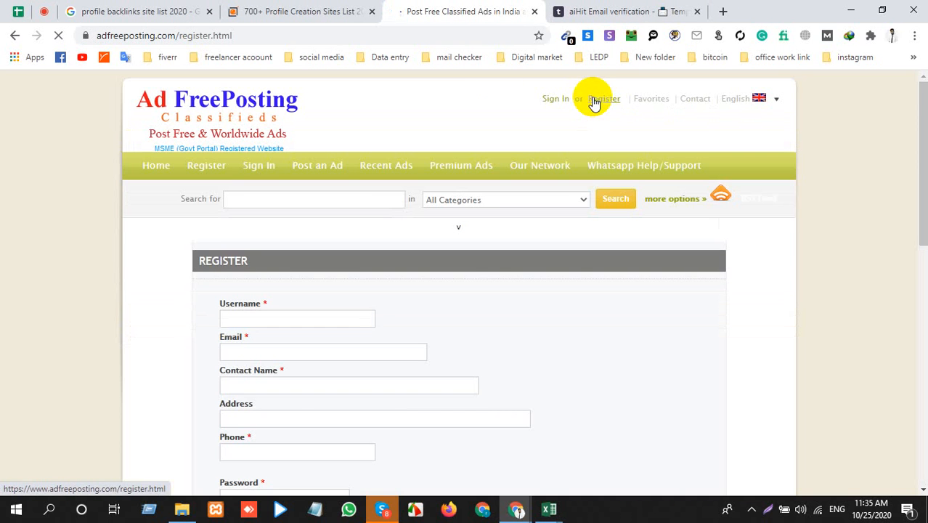
scroll(155, 291, "down", 3)
scroll(261, 254, "down", 3)
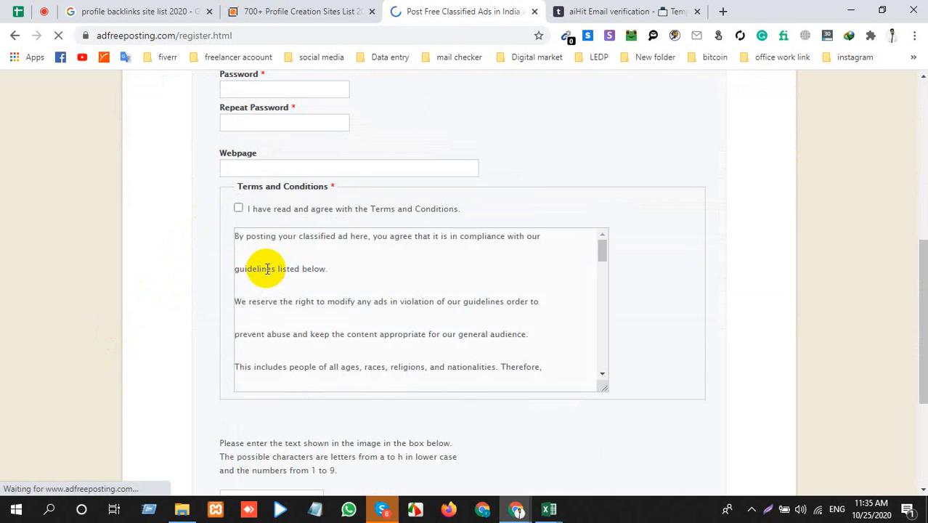
double_click(311, 268)
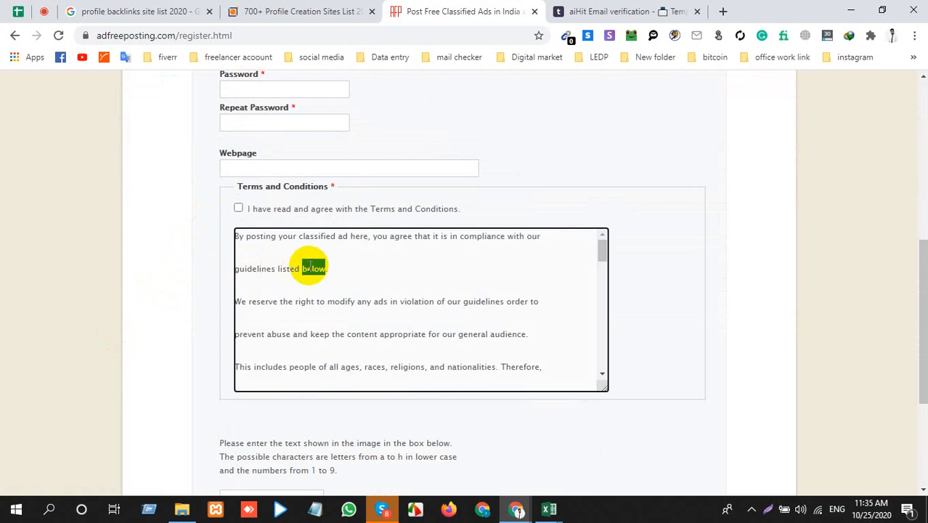
scroll(311, 268, "down", 3)
scroll(212, 274, "down", 3)
scroll(211, 274, "up", 2)
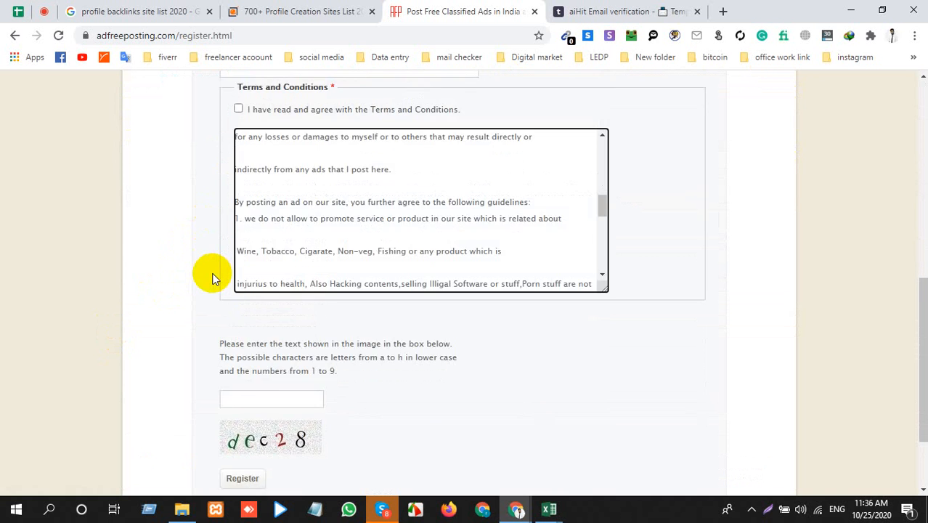
scroll(212, 274, "up", 4)
Step: Fill in the registration form with username artless556, the temporary e-mail address and the contact's full name
left_click(234, 110)
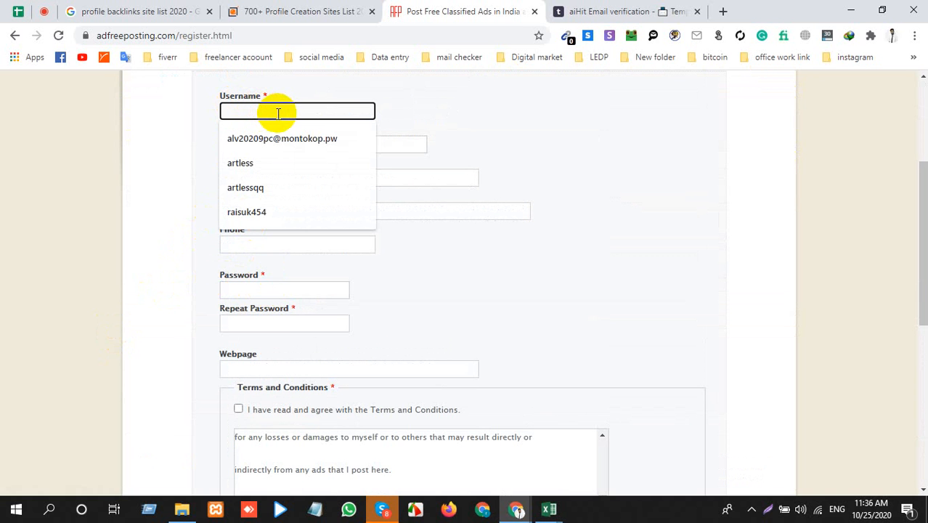
type("a")
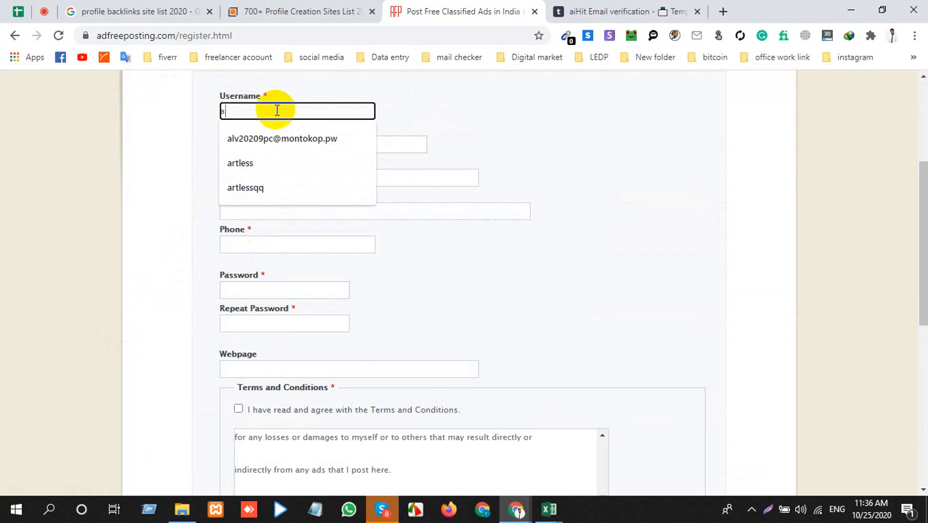
type("rtless")
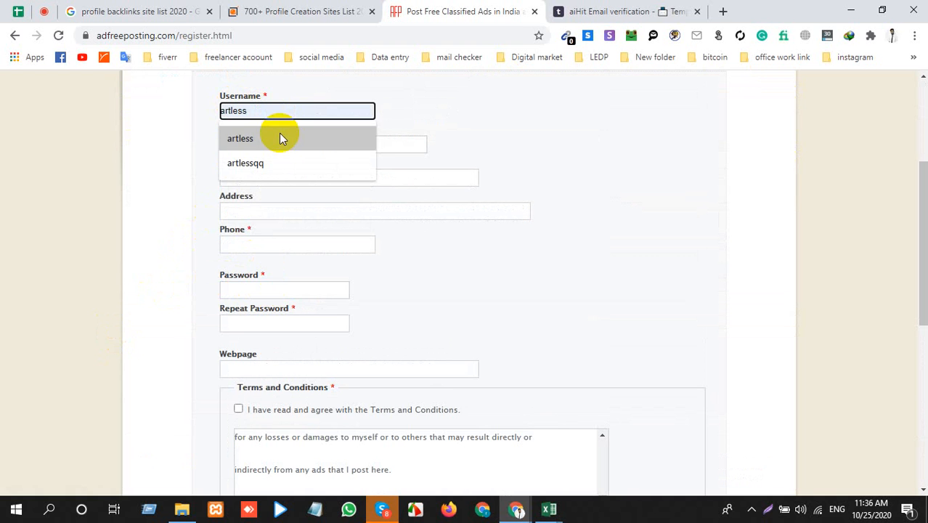
left_click(278, 138)
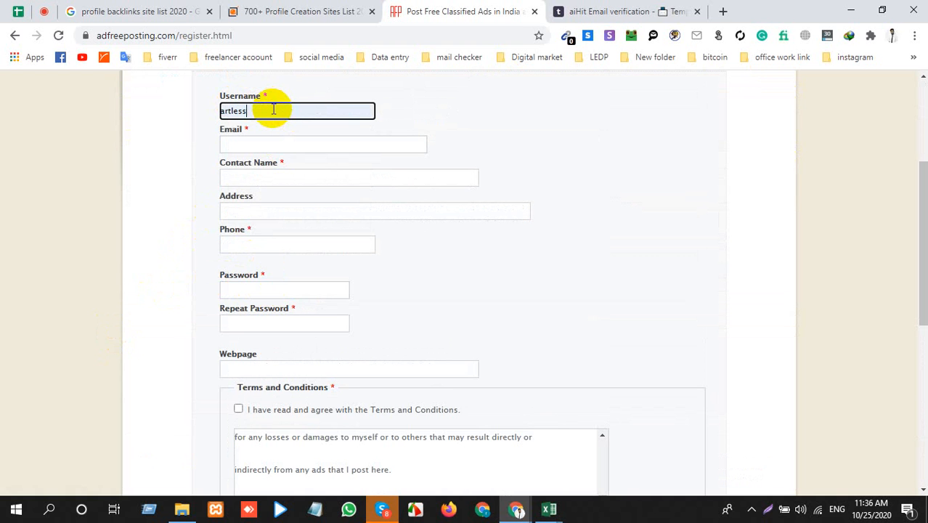
type("556")
scroll(273, 108, "up", 1)
left_click(289, 215)
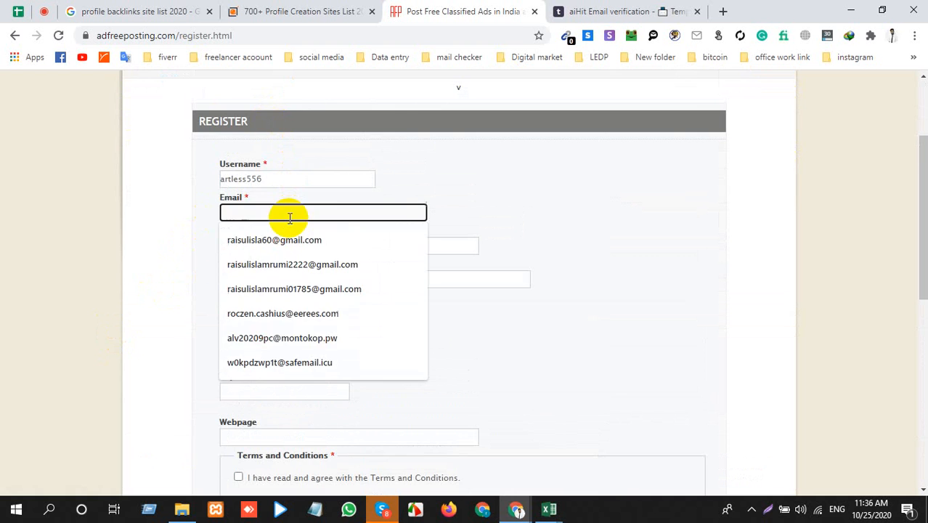
left_click(279, 362)
left_click(251, 247)
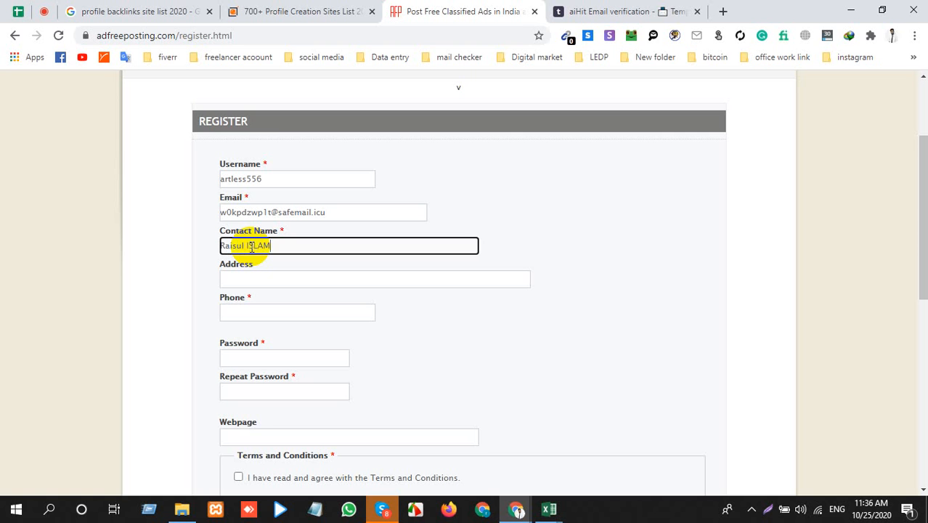
Step: Enter the account password in the Password and Repeat Password fields, leaving Address and Phone empty
left_click(262, 279)
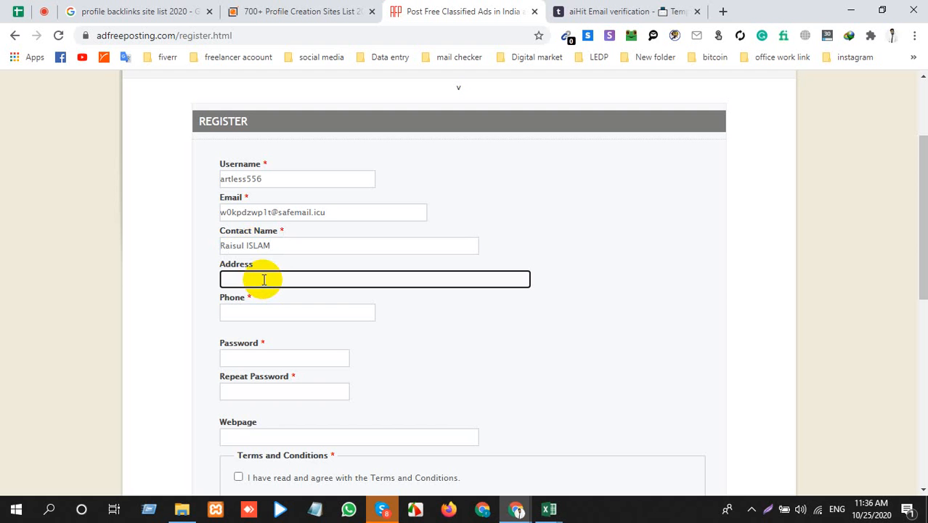
left_click(267, 312)
scroll(261, 315, "down", 1)
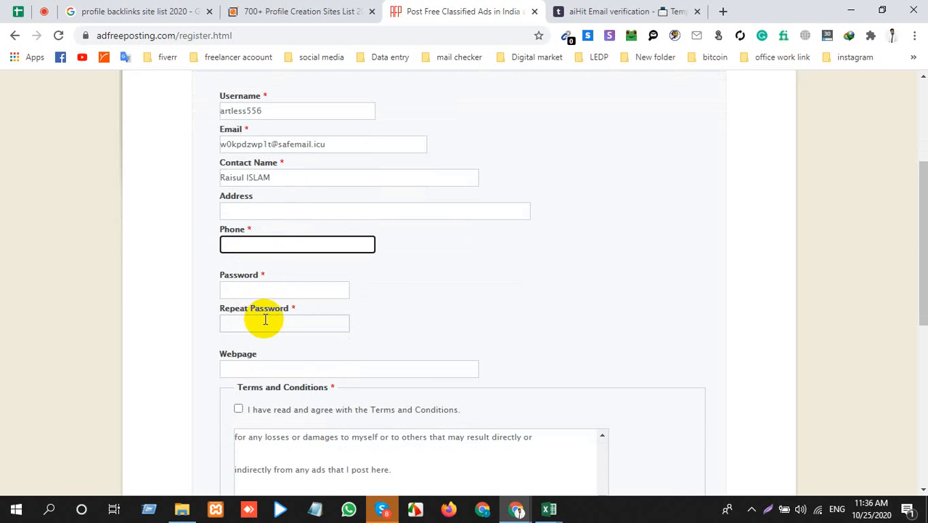
left_click(259, 287)
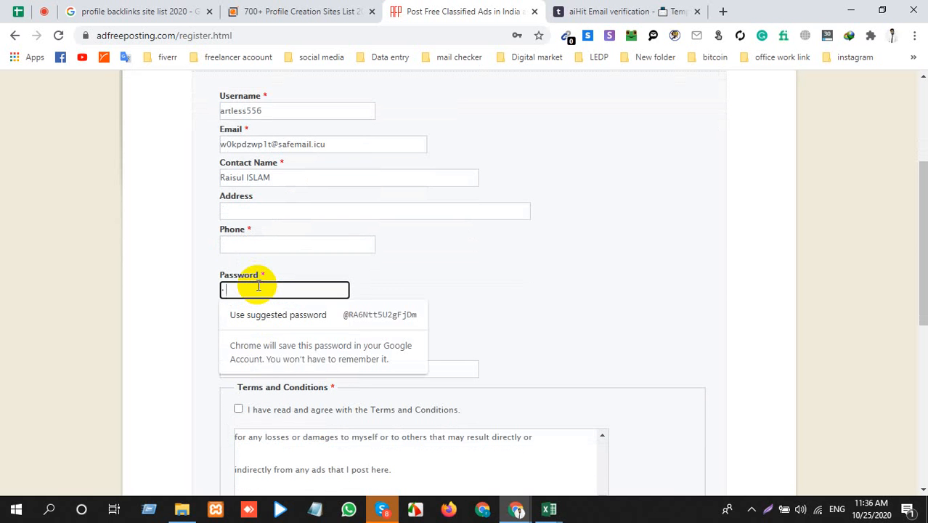
type("•••••••")
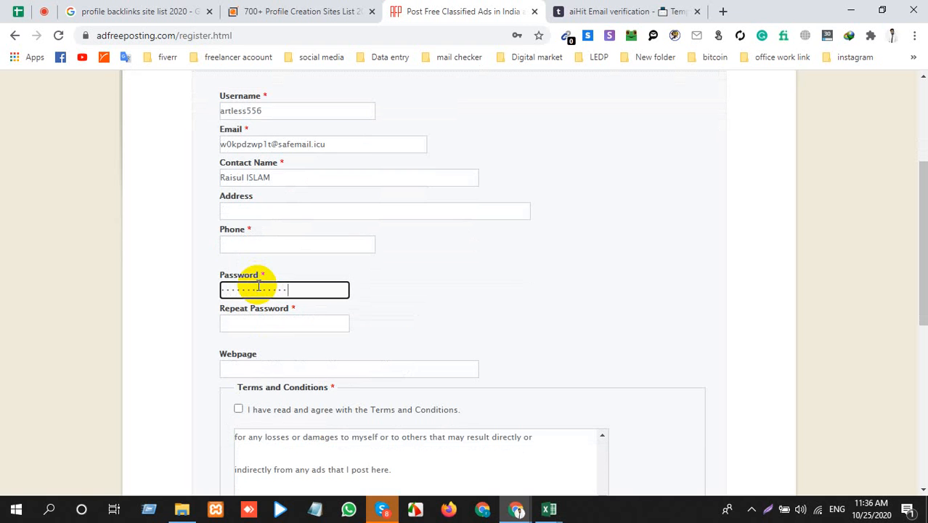
left_click(268, 322)
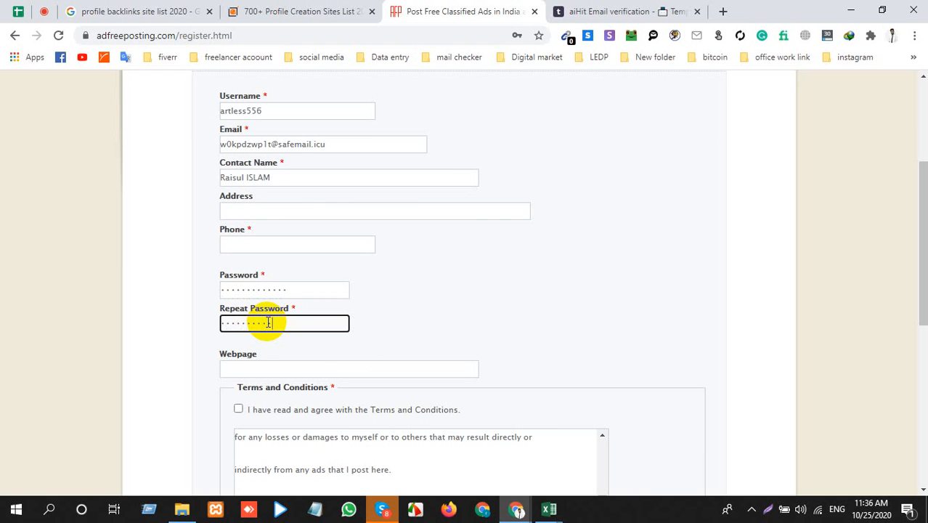
Step: Enter the captcha text and try to submit the registration with Phone, Webpage and terms agreement left unfilled
scroll(267, 325, "down", 2)
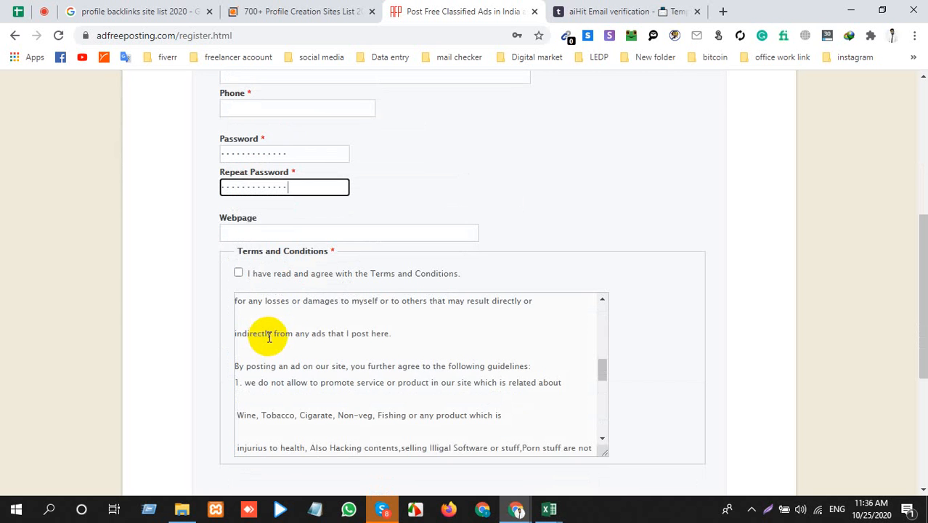
scroll(270, 328, "up", 2)
scroll(279, 315, "up", 2)
scroll(169, 289, "up", 2)
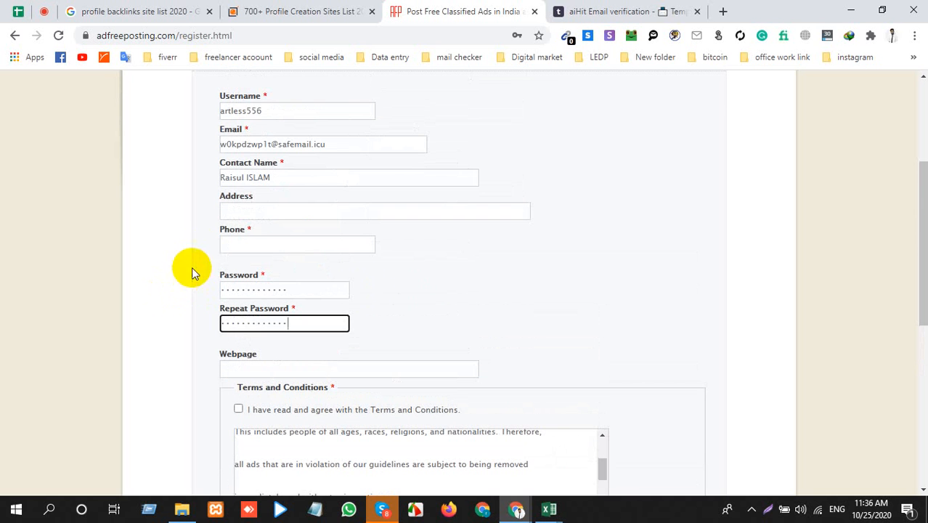
scroll(233, 294, "down", 3)
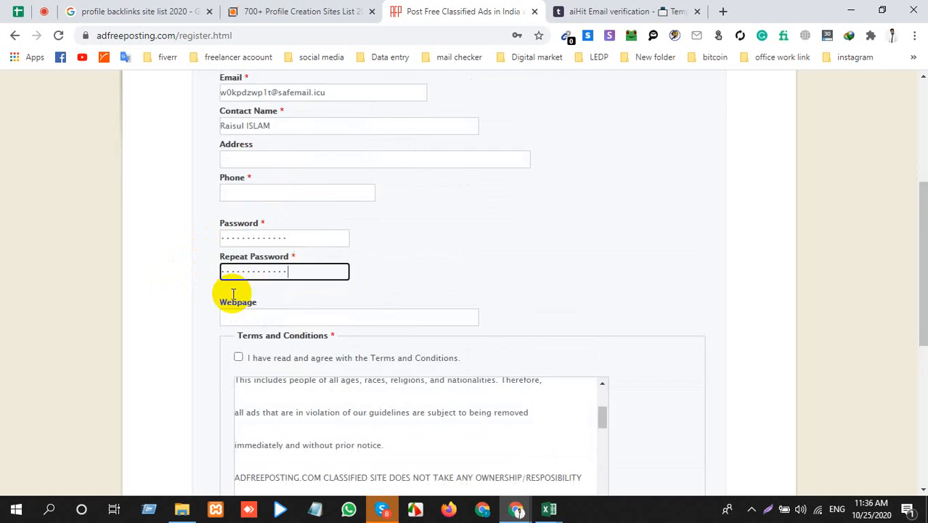
left_click(238, 166)
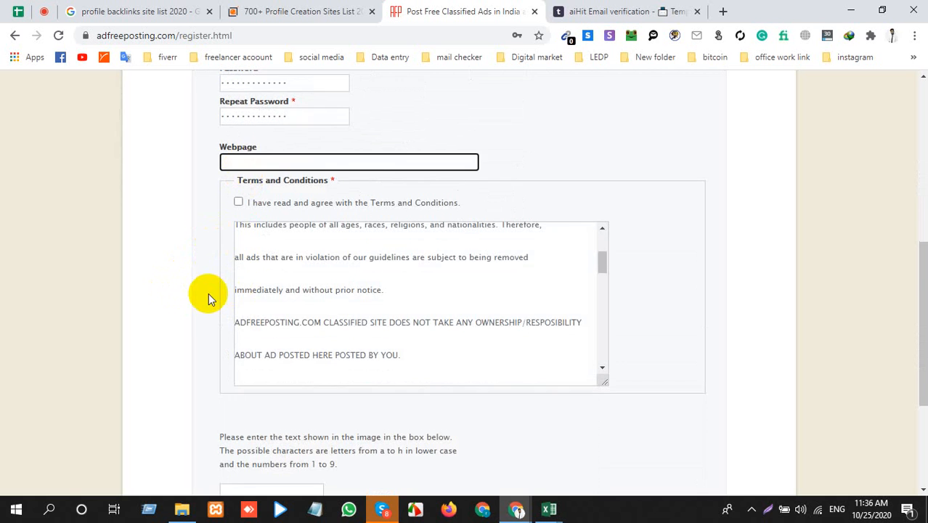
scroll(218, 319, "down", 3)
left_click(259, 291)
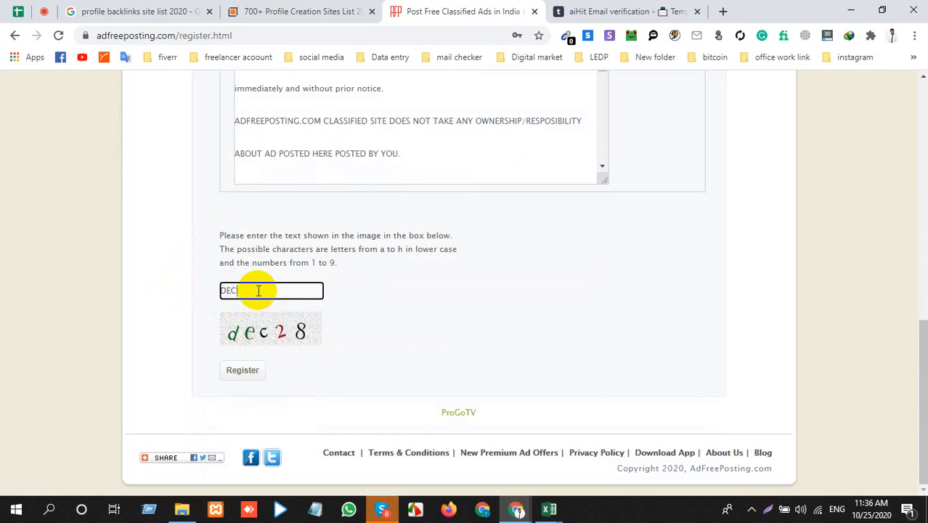
scroll(258, 291, "up", 1)
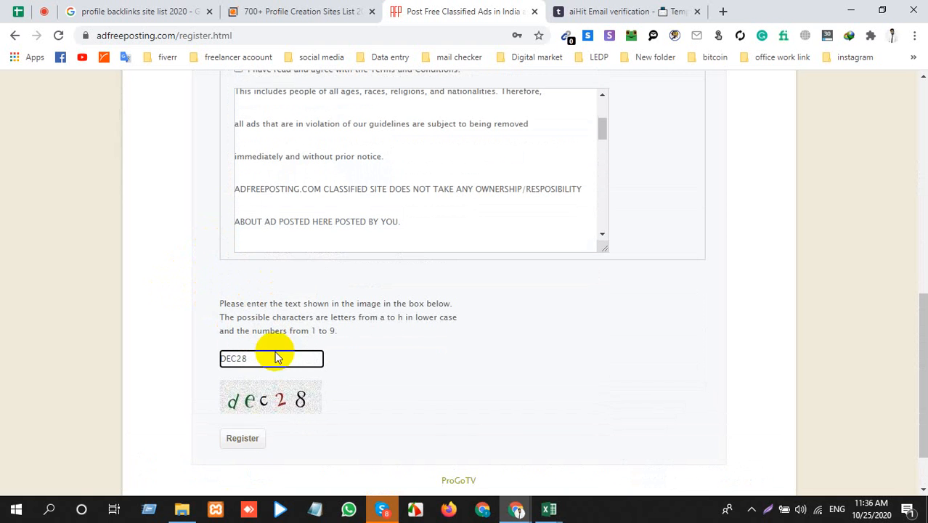
left_click(234, 440)
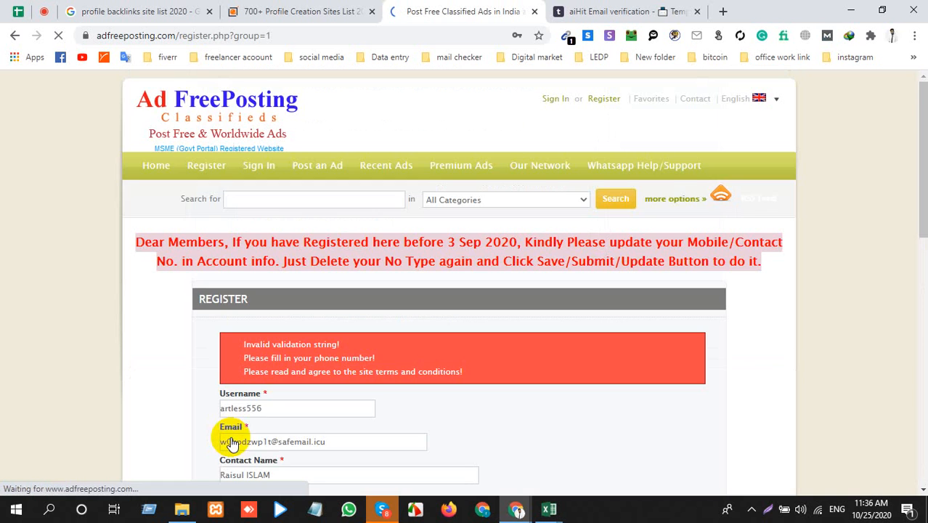
Step: Check the registration form's error messages, close Ad FreePosting and open addwish.com from the sites list
scroll(232, 439, "down", 4)
scroll(232, 432, "up", 2)
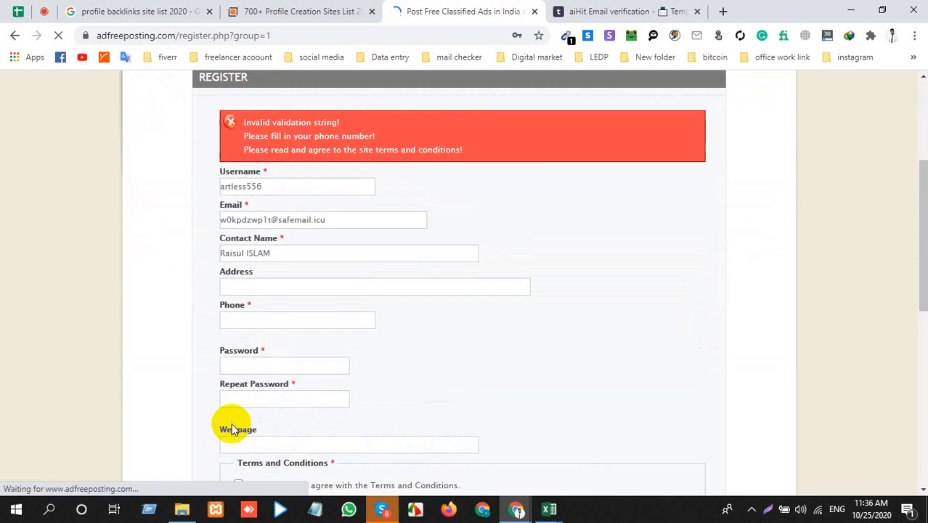
left_click(534, 11)
scroll(220, 269, "up", 2)
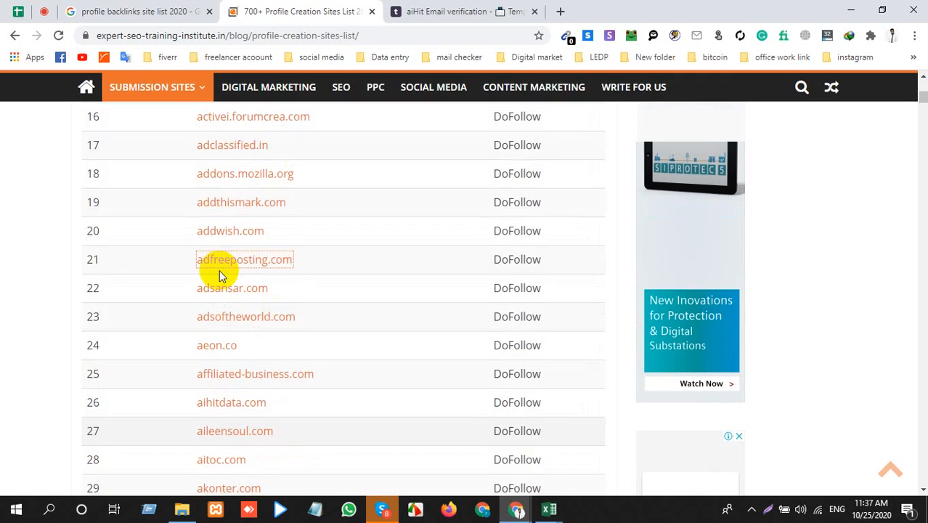
middle_click(227, 239)
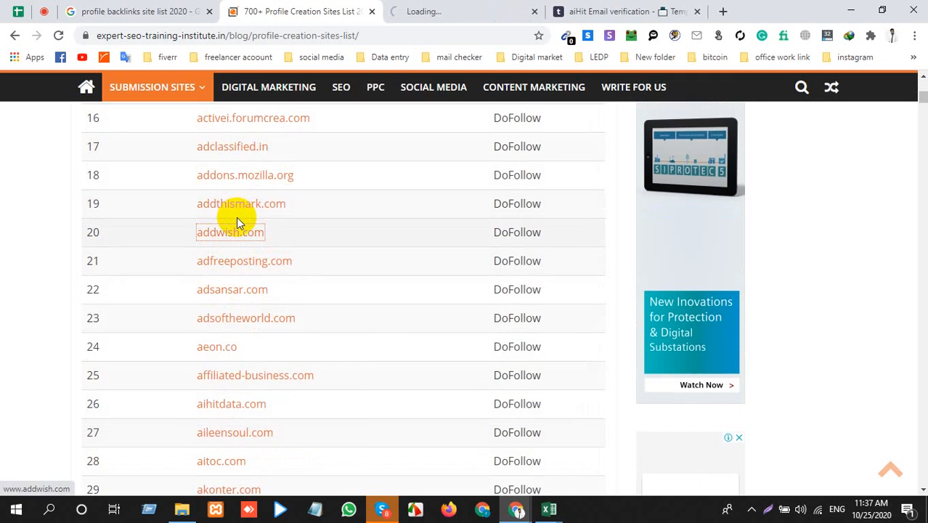
Step: Open aboutus.com and 8tracks.com from the sites list in separate tabs, and switch to the addwish page
scroll(244, 225, "up", 2)
middle_click(228, 195)
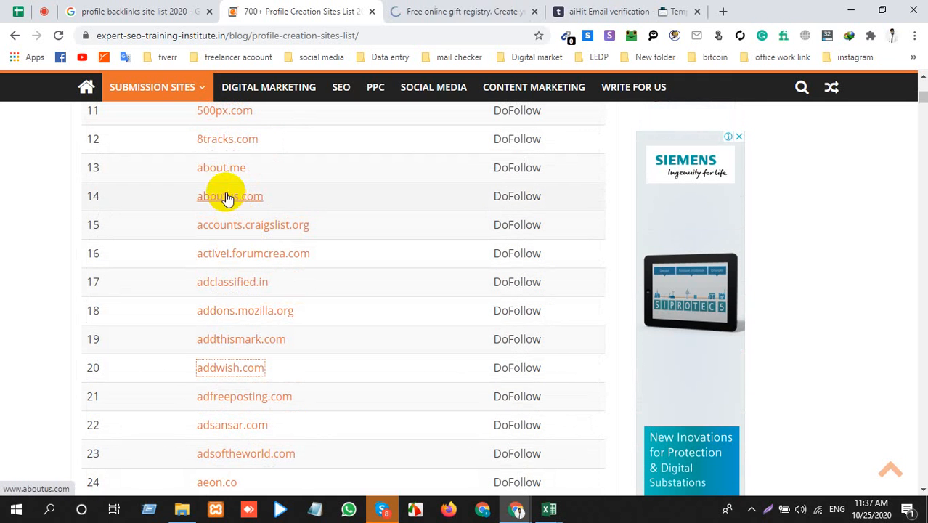
middle_click(221, 139)
left_click(364, 12)
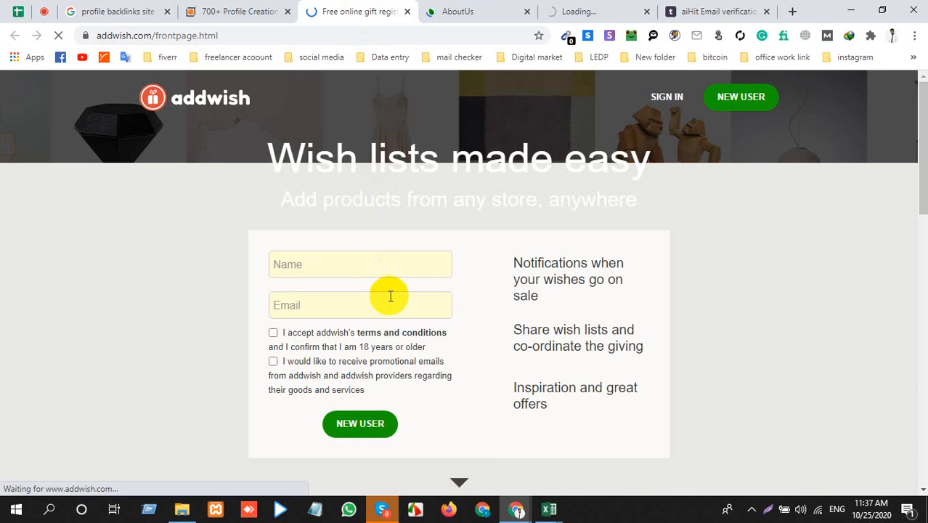
Step: Sign up to addwish as a new user with the full name and temporary e-mail address, accepting the terms and promotional e-mails
left_click(723, 97)
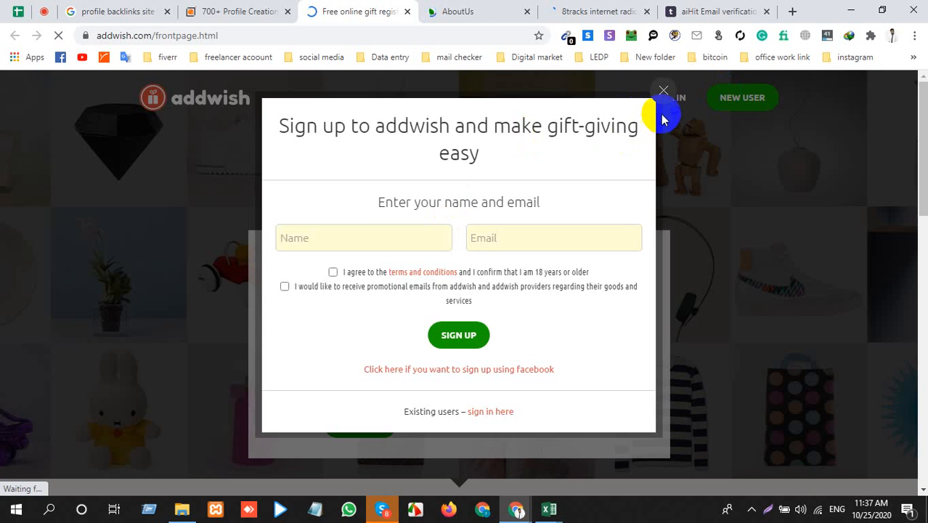
left_click(387, 238)
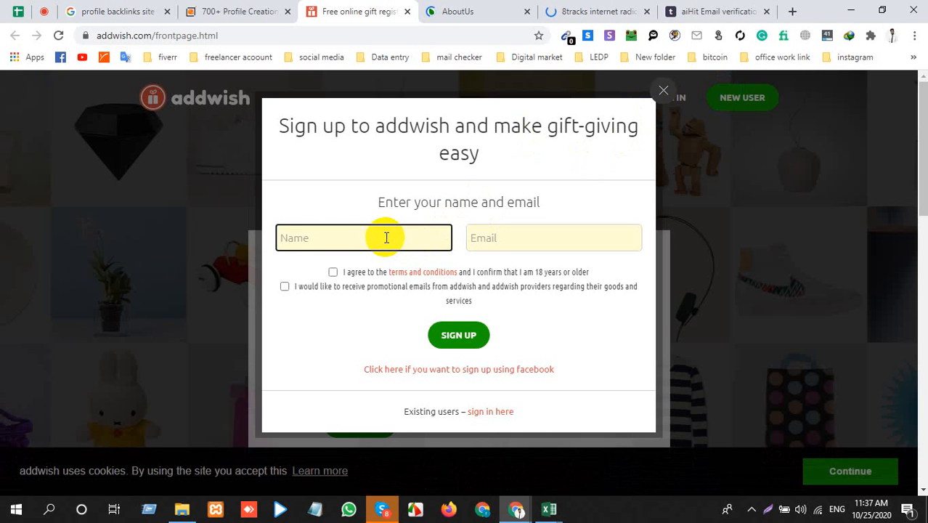
type("rA")
left_click(501, 240)
key("ctrl+v")
left_click(333, 272)
left_click(285, 286)
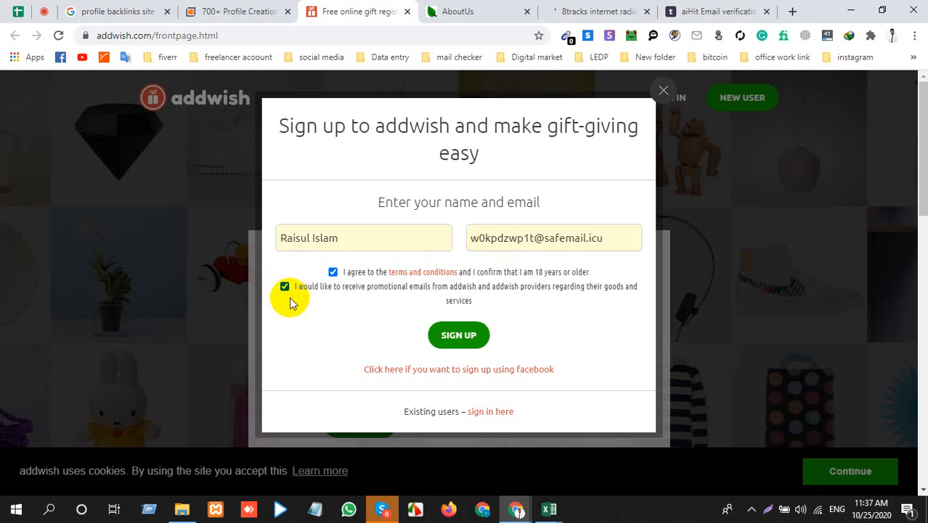
left_click(456, 336)
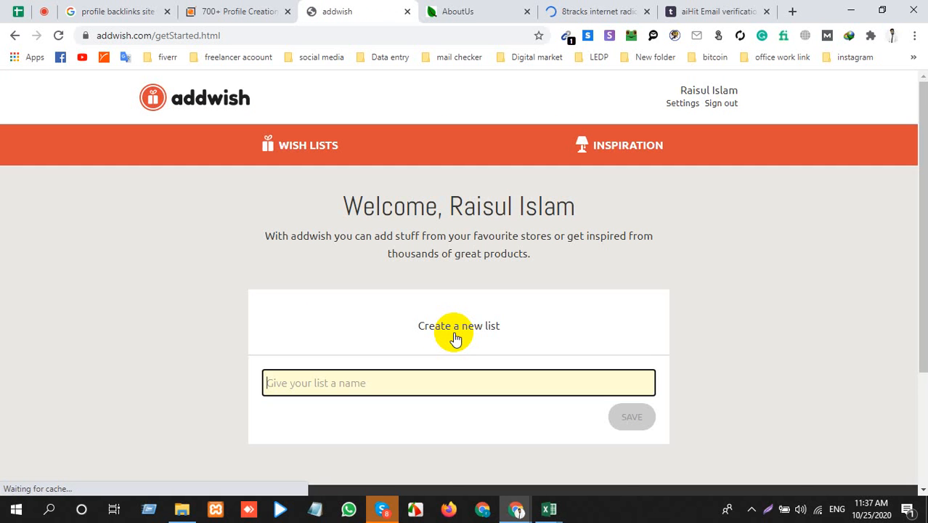
Step: Create and save an addwish list named with the account holder's first name, and look over the resulting page
scroll(455, 338, "down", 2)
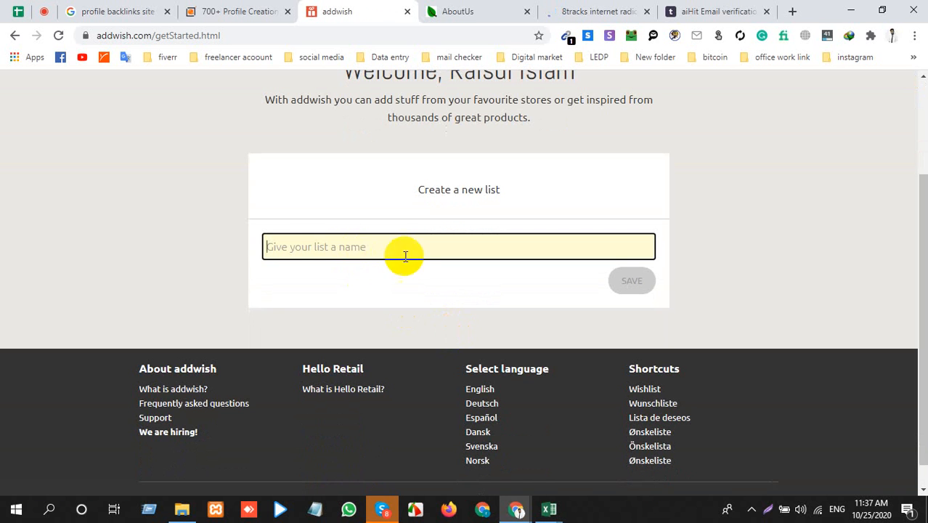
left_click(381, 250)
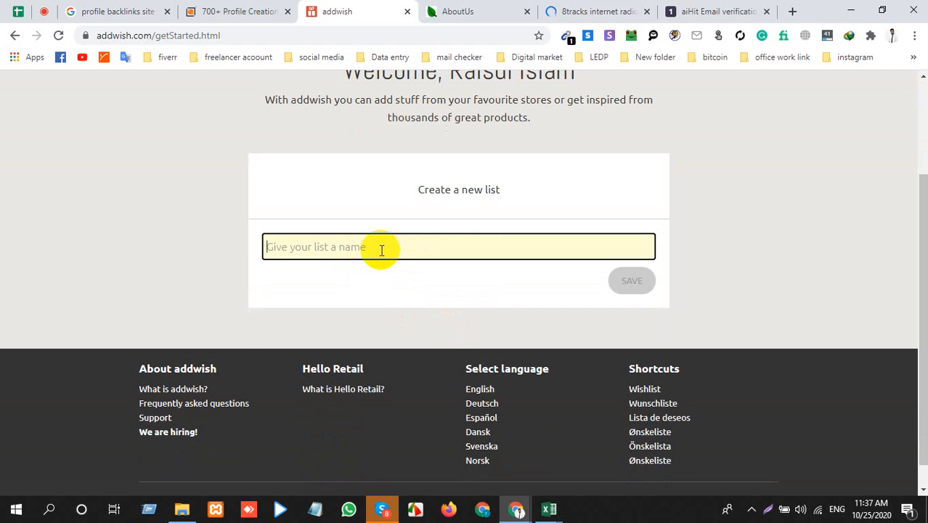
type("RAisul")
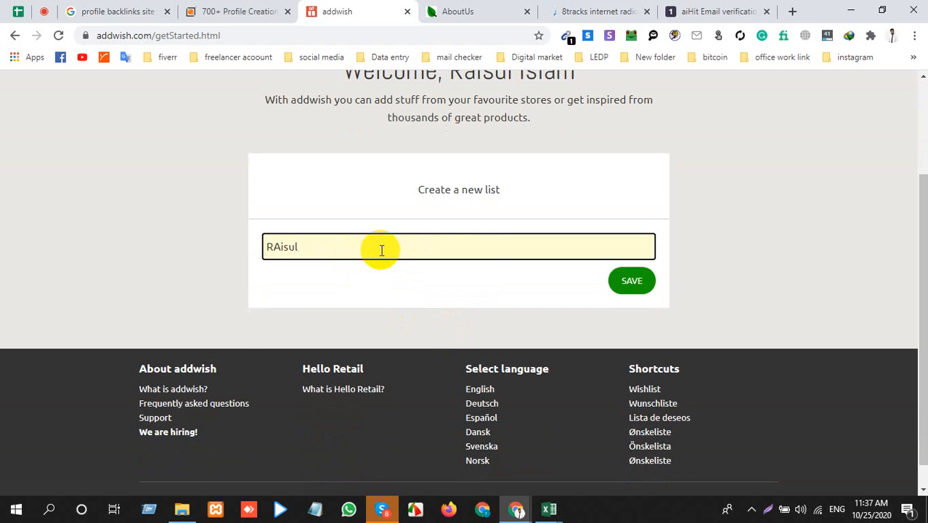
left_click(635, 283)
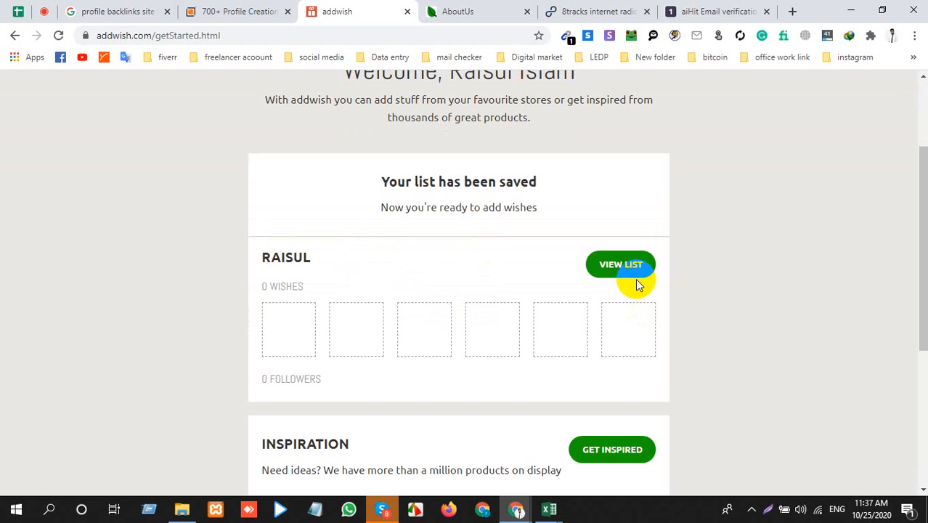
scroll(534, 278, "down", 4)
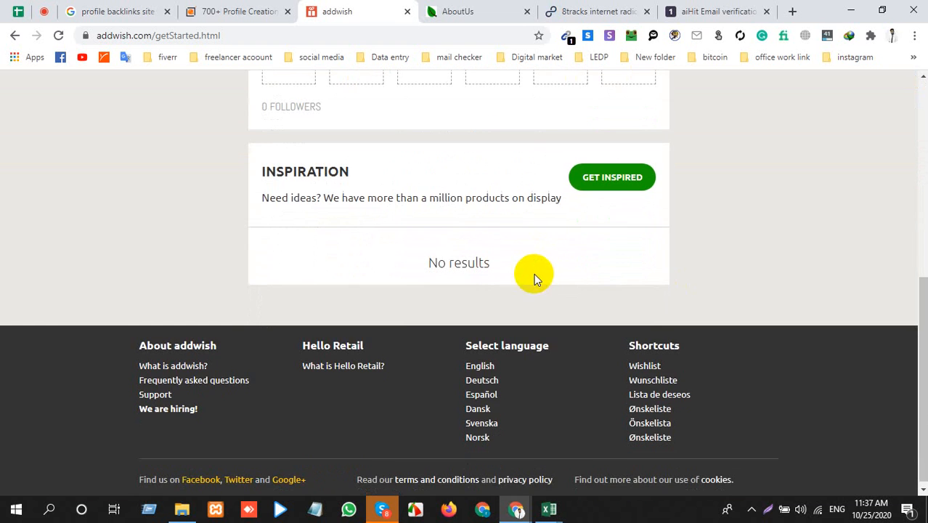
scroll(468, 260, "up", 5)
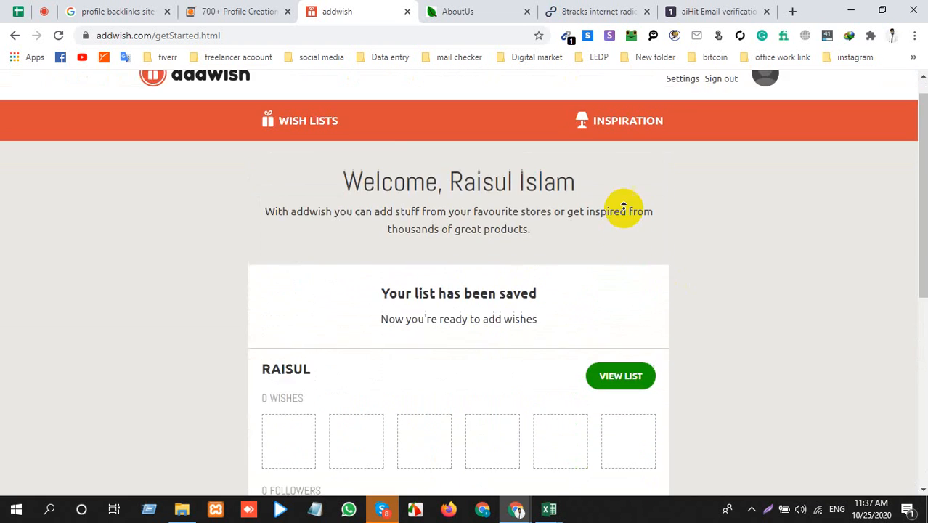
scroll(622, 208, "down", 5)
scroll(592, 298, "up", 5)
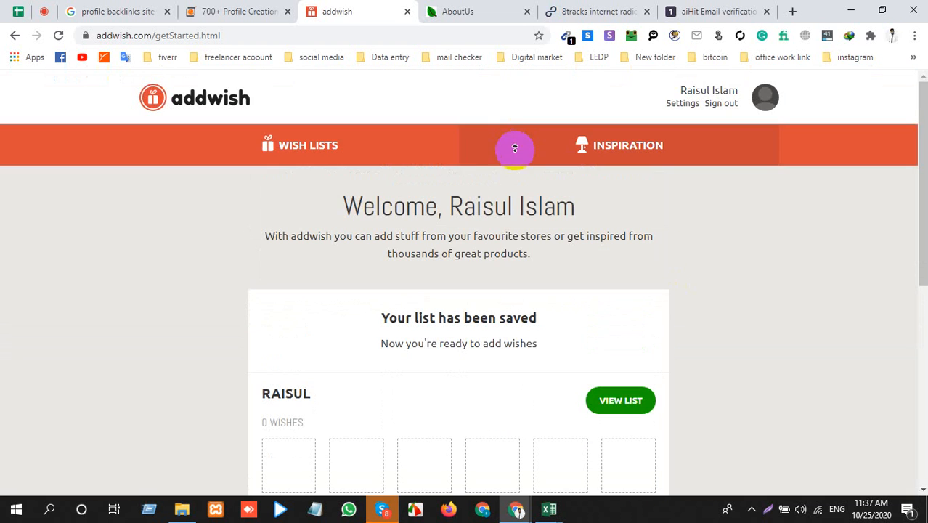
Step: Open the Welcome to addwish message in the temporary mailbox and read its login details and password-change option
left_click(671, 11)
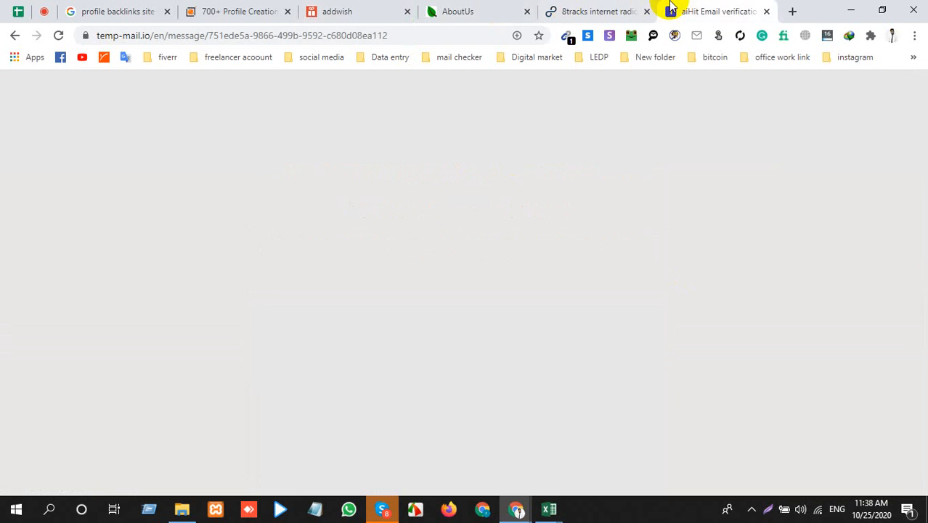
left_click(174, 274)
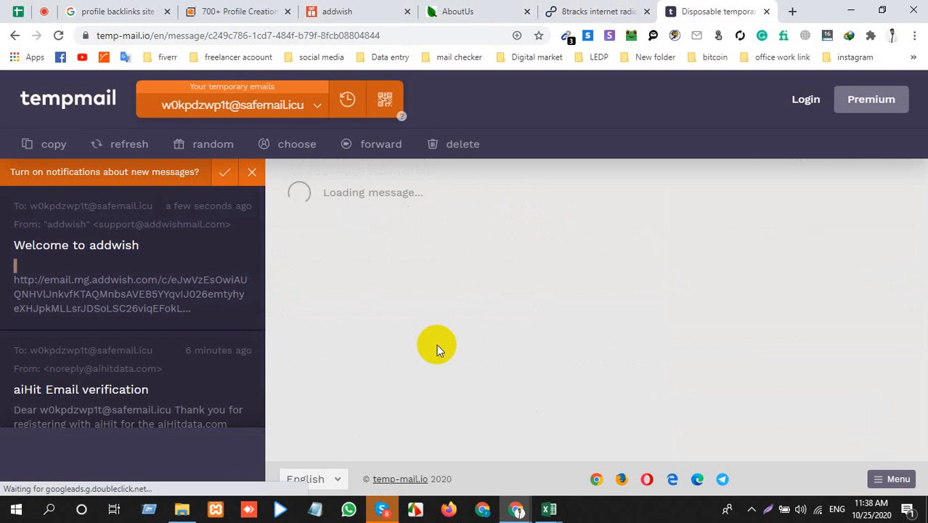
scroll(523, 379, "down", 5)
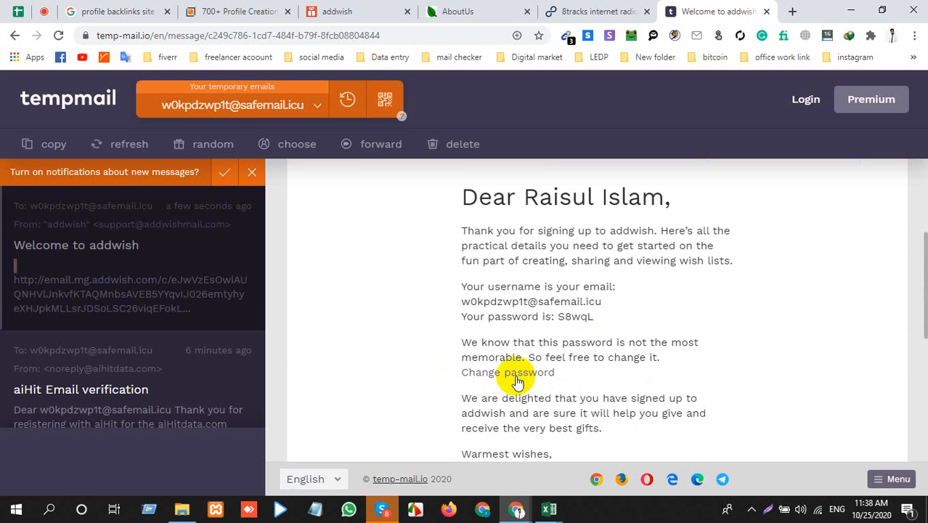
scroll(525, 379, "up", 3)
scroll(524, 379, "down", 1)
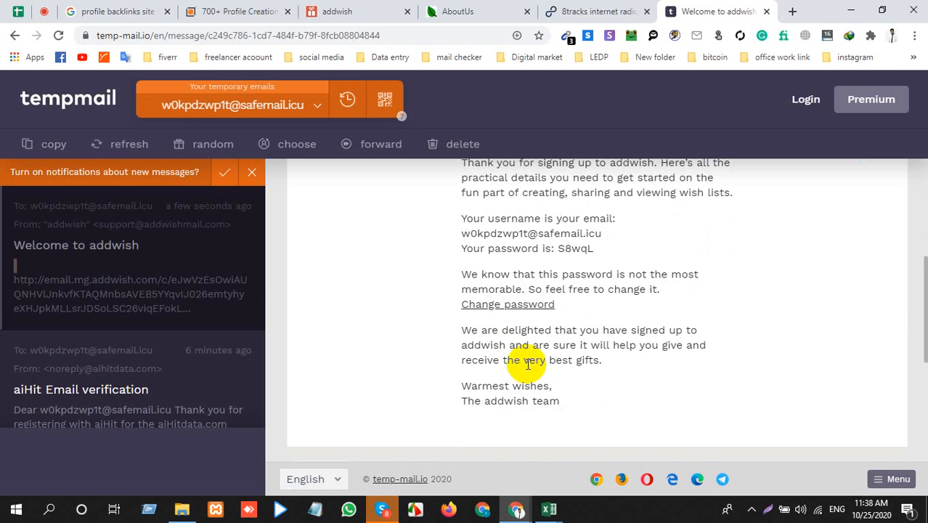
Step: Switch to the AboutUs site and show its account options
left_click(616, 10)
left_click(453, 10)
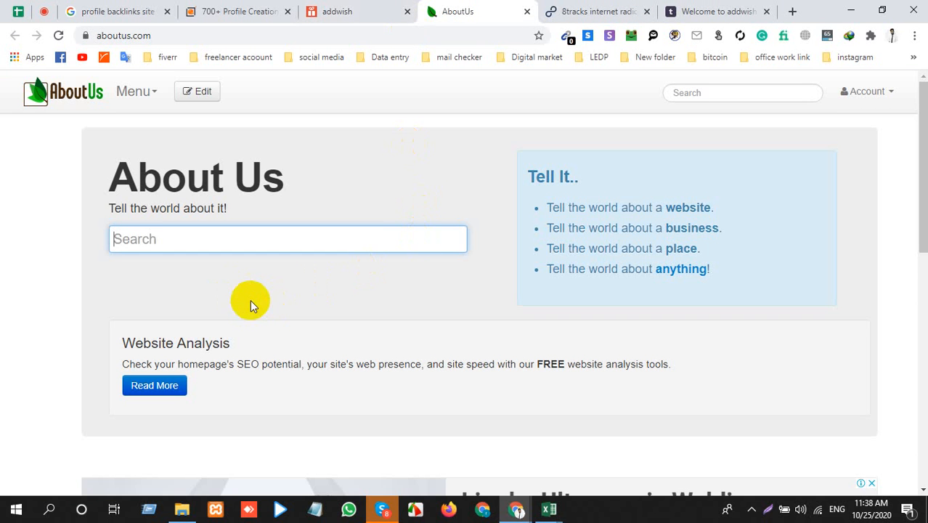
left_click(846, 92)
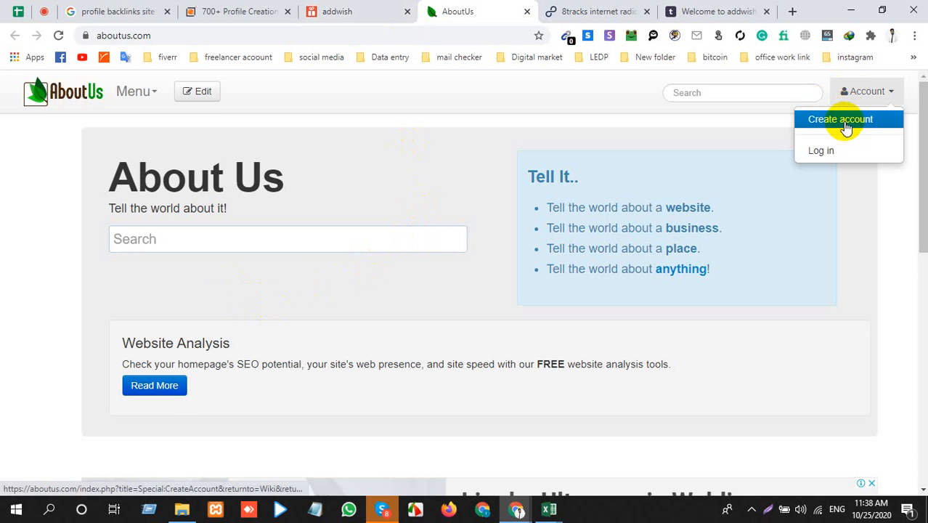
Step: Return to addwish, open the account settings and examine the profile, contact, password and deactivation fields
left_click(359, 8)
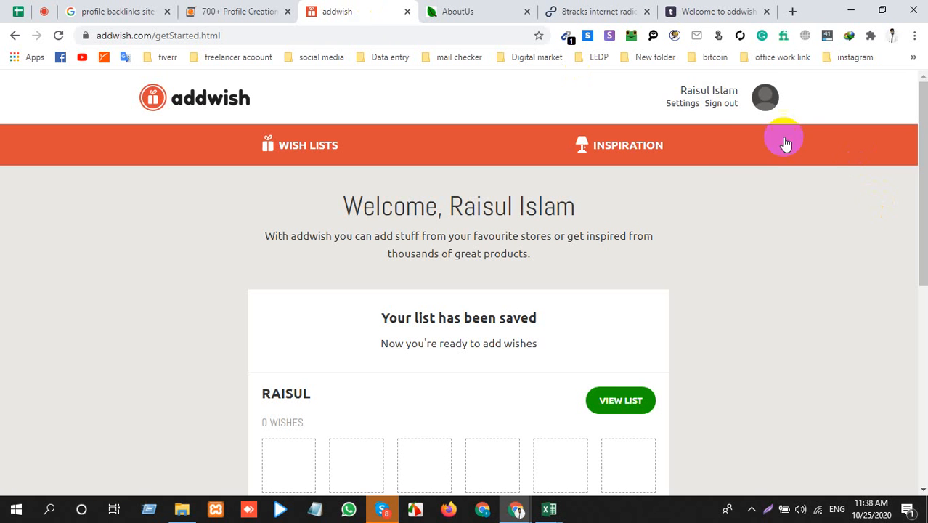
left_click(685, 104)
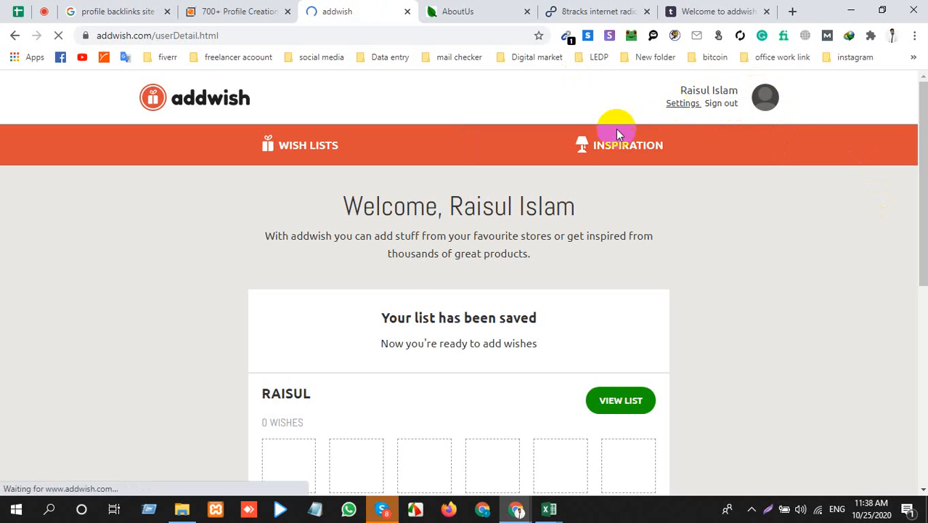
scroll(393, 316, "down", 3)
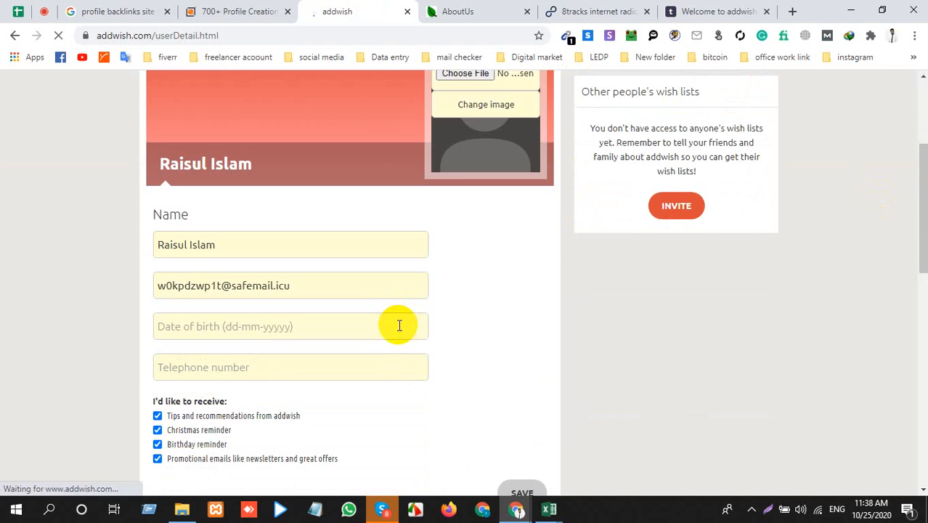
scroll(374, 331, "down", 4)
scroll(368, 332, "down", 3)
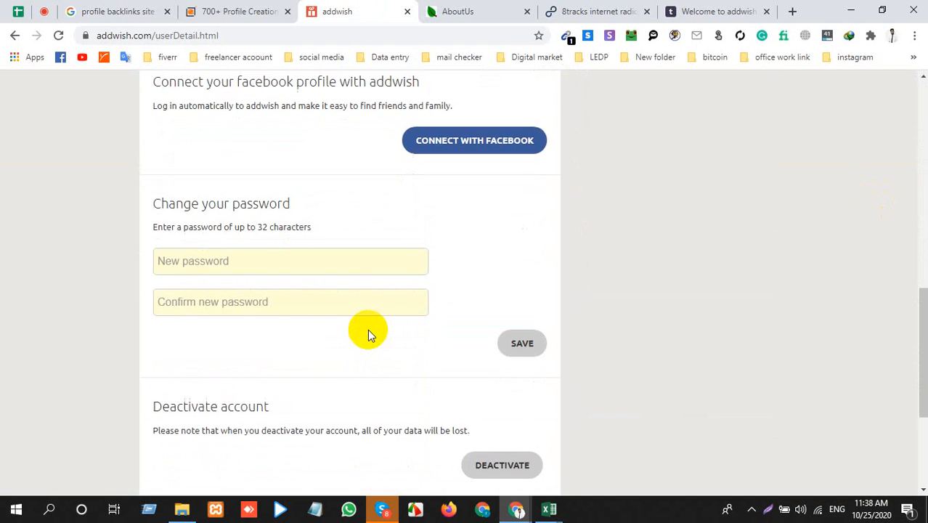
scroll(368, 329, "down", 3)
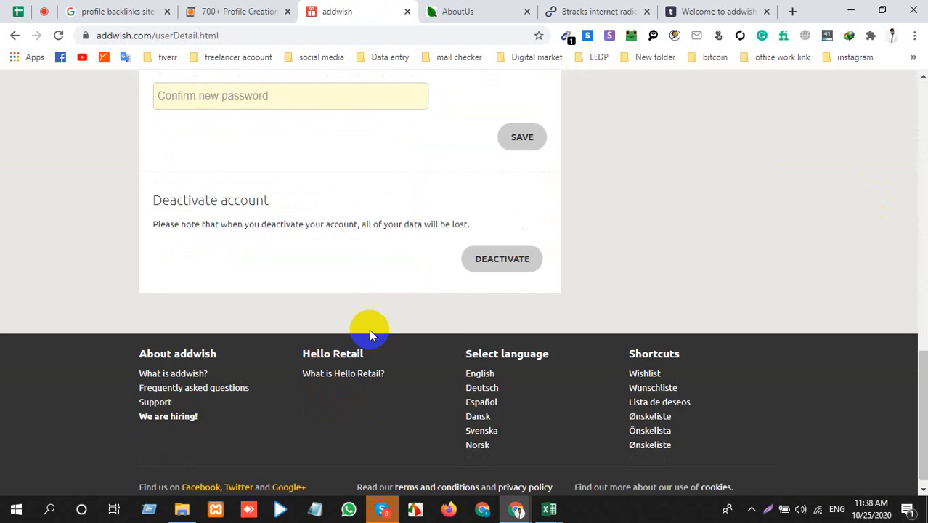
scroll(368, 328, "up", 10)
left_click(368, 327)
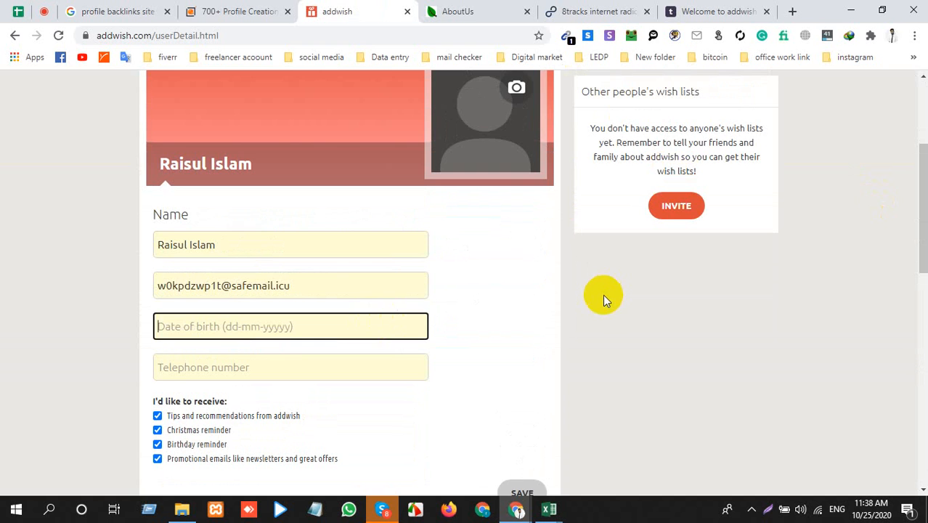
scroll(603, 296, "up", 3)
Step: Open the saved wish list from My wish lists and examine its sharing and add-wish options
left_click(601, 235)
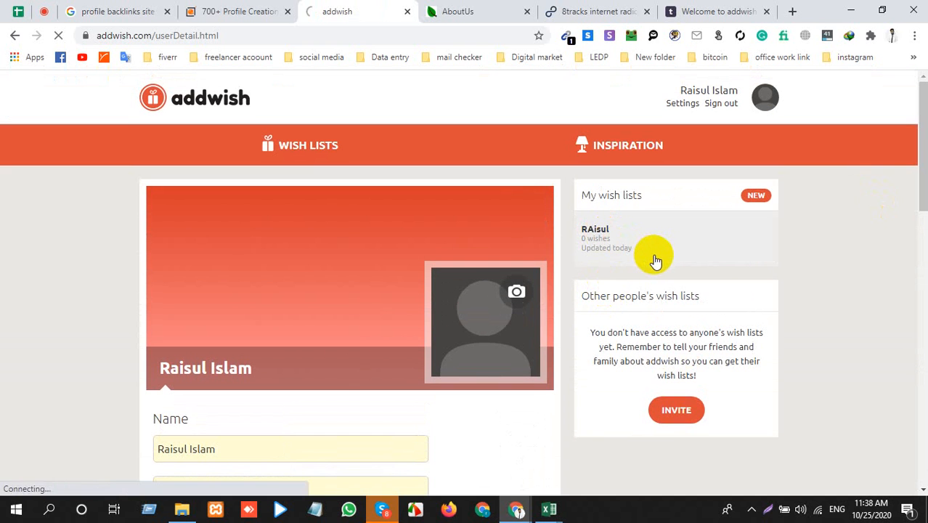
scroll(399, 305, "down", 3)
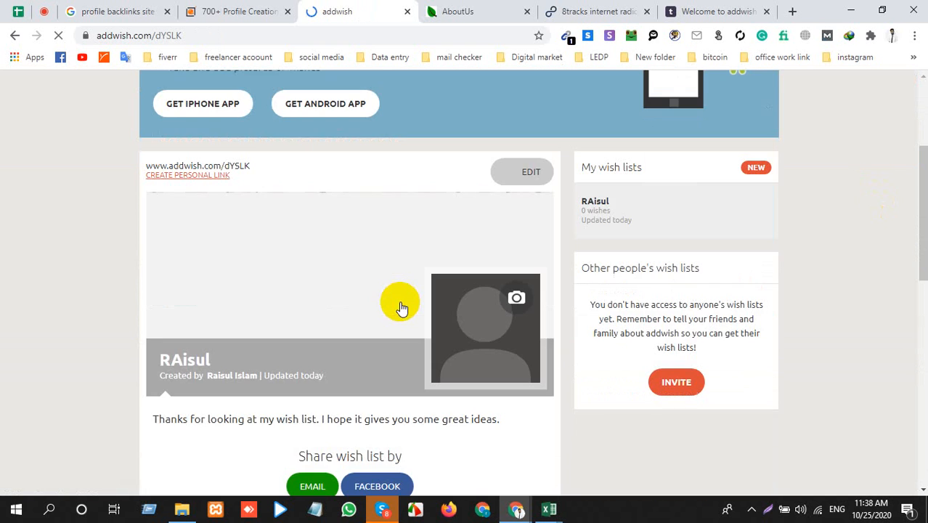
scroll(399, 304, "down", 2)
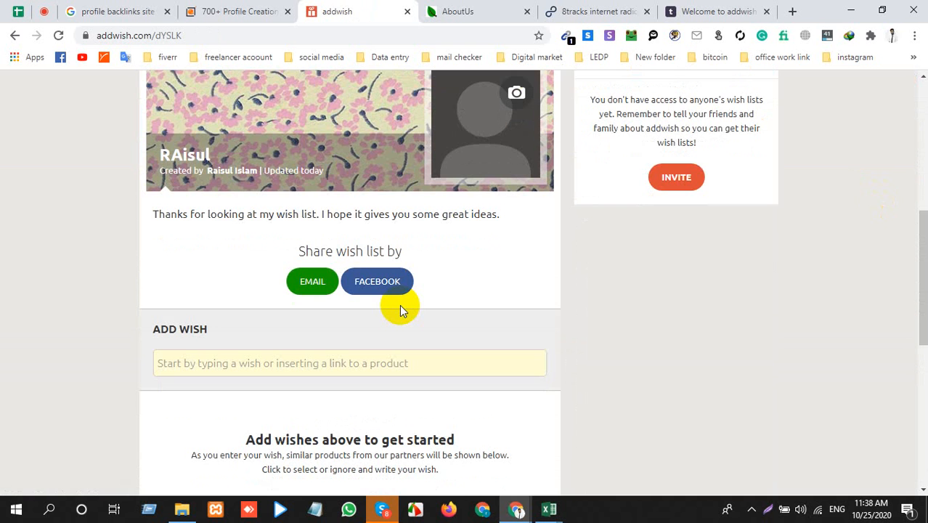
scroll(400, 304, "down", 4)
scroll(409, 275, "up", 10)
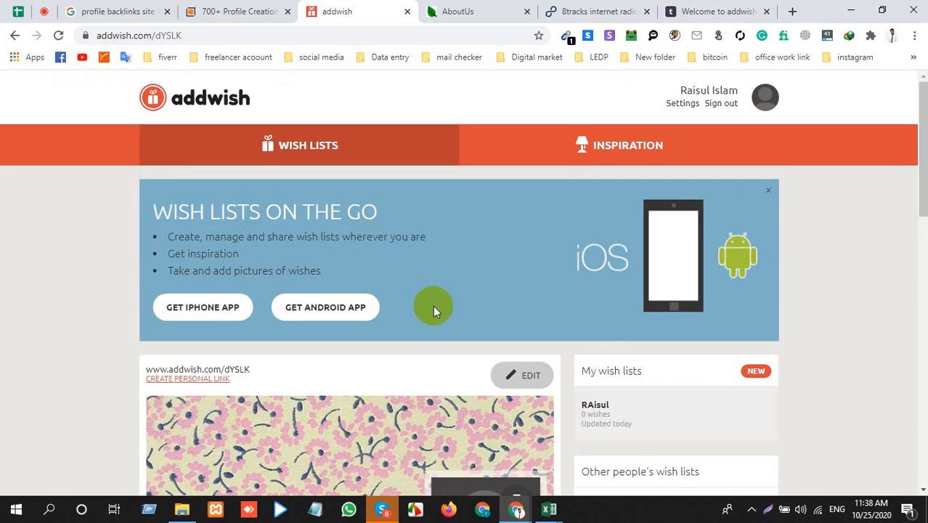
Step: Open addwish's Inspiration page and look for any further profile options
left_click(614, 143)
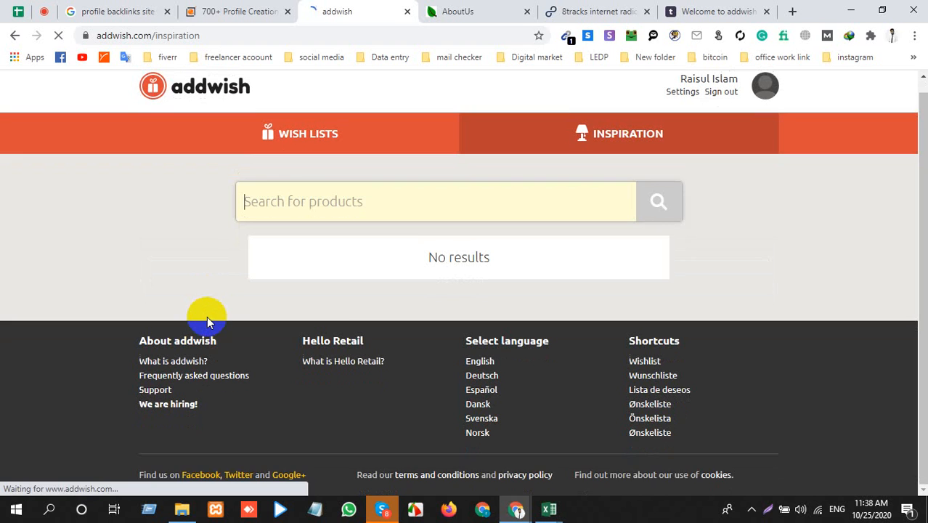
scroll(207, 316, "up", 2)
left_click(757, 98)
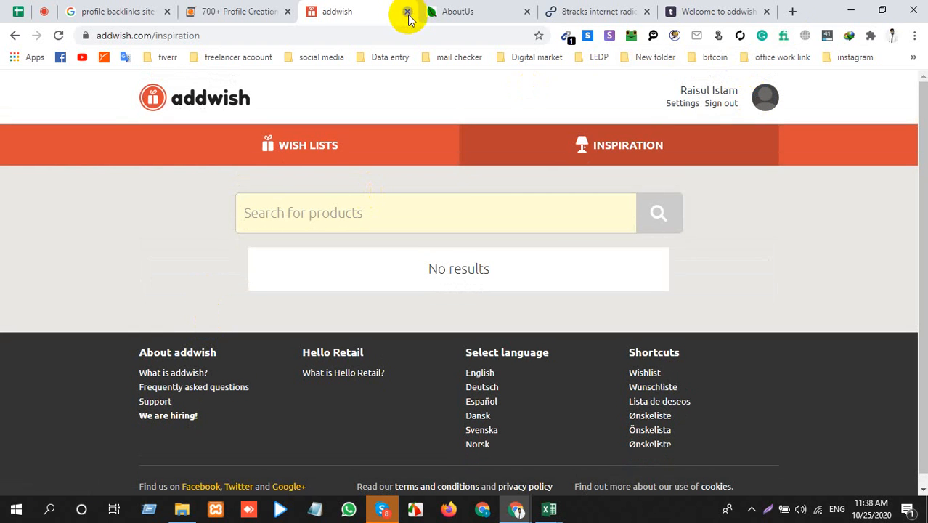
Step: Close addwish, open the AboutUs account creation form and review its fields and terms
left_click(407, 12)
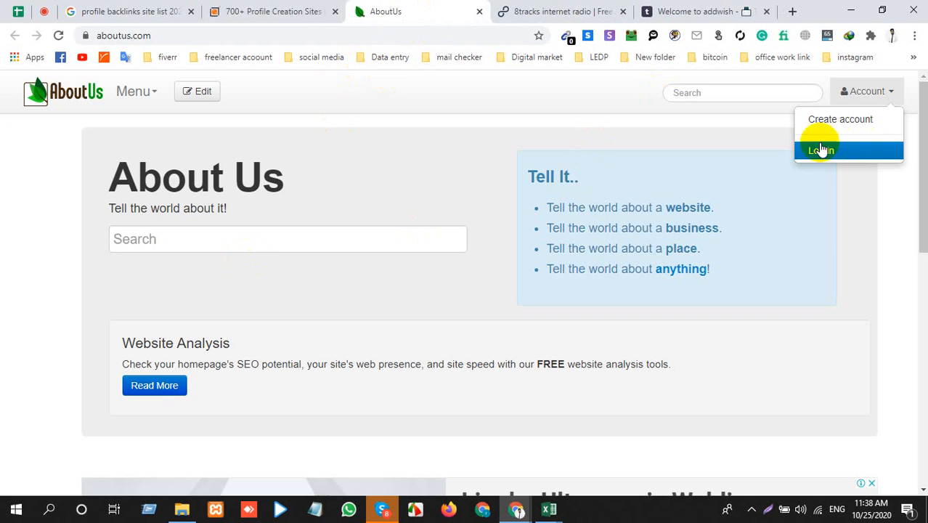
left_click(847, 119)
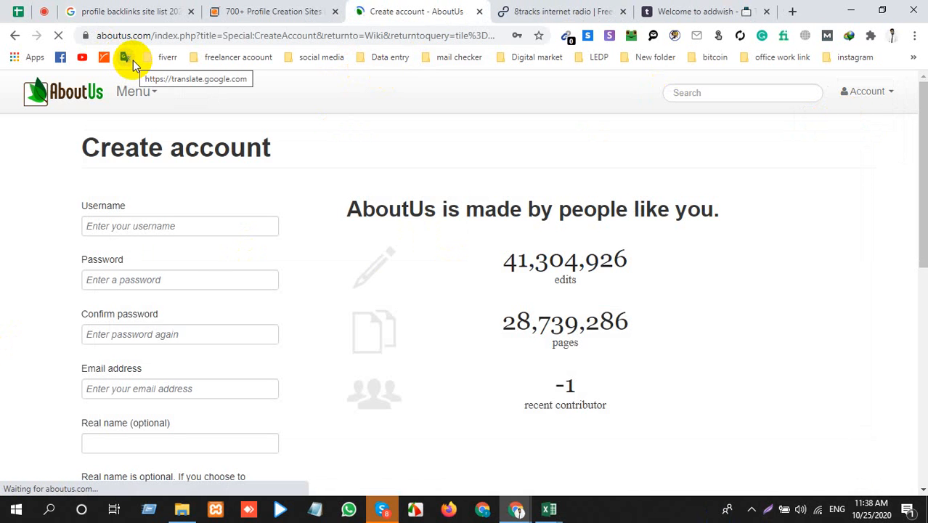
scroll(197, 342, "down", 4)
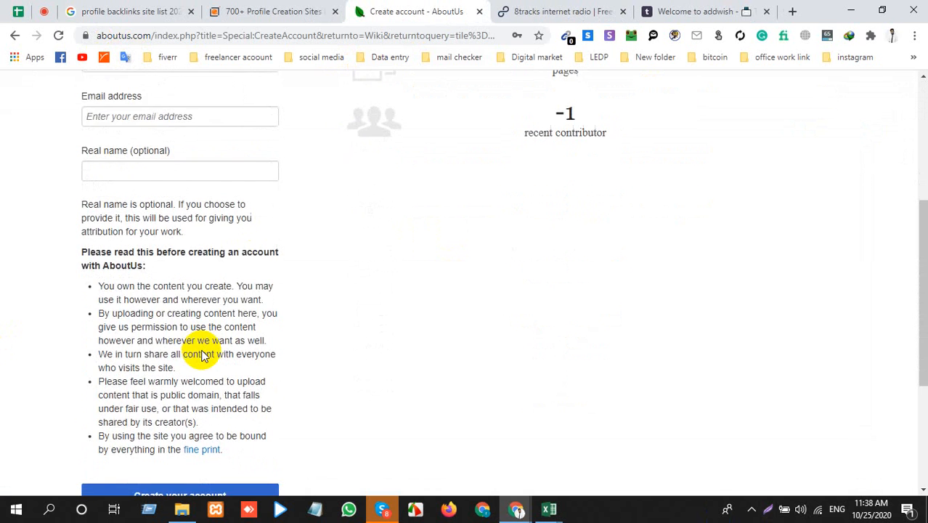
Step: Enter the account username and password in the AboutUs account creation form and repeat the password in the confirmation field
scroll(203, 352, "down", 3)
scroll(202, 349, "up", 6)
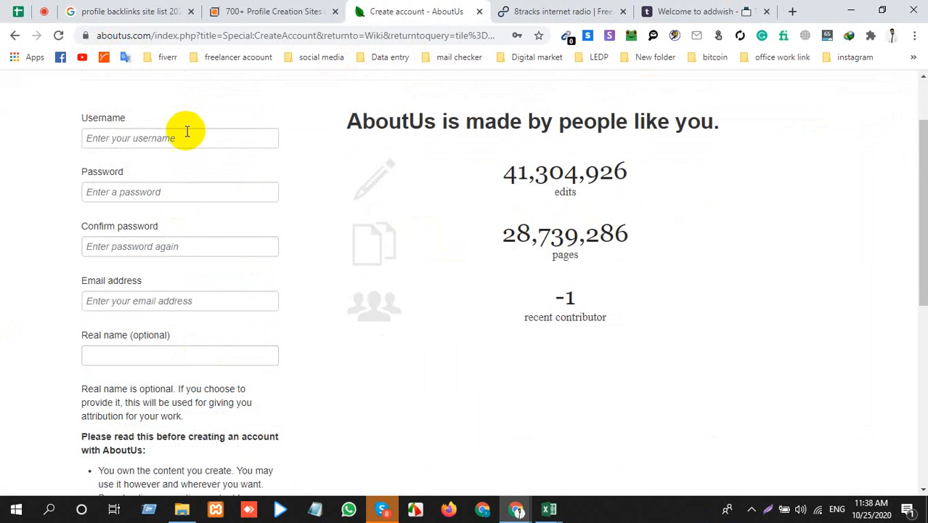
left_click(186, 137)
left_click(182, 167)
left_click(174, 193)
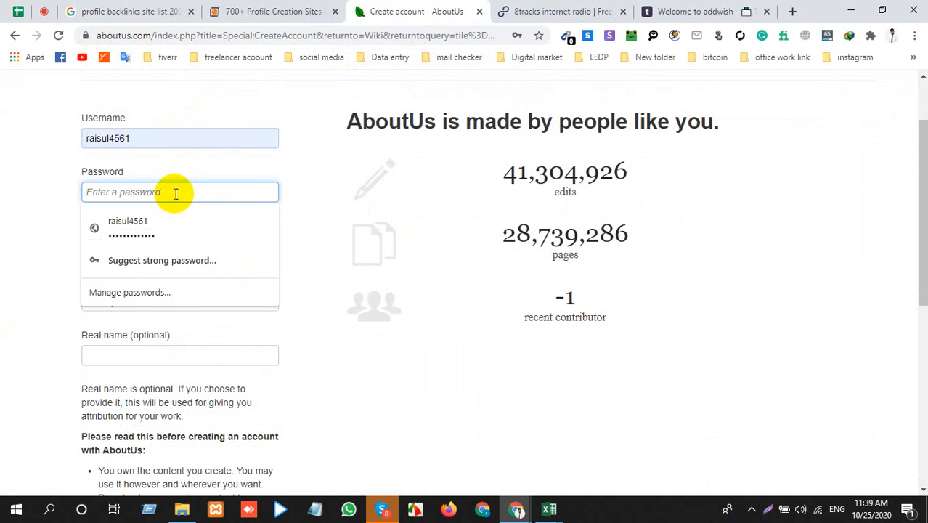
left_click(156, 229)
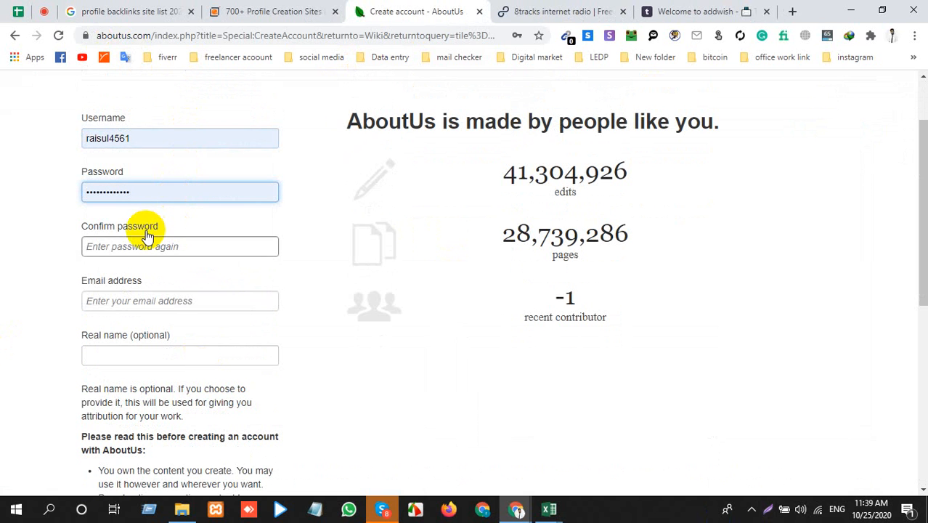
left_click(148, 242)
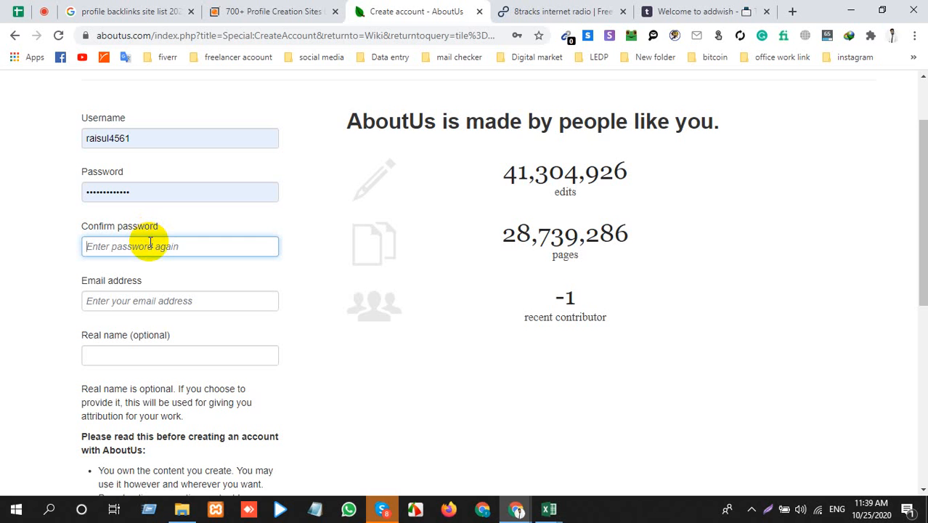
left_click(140, 200)
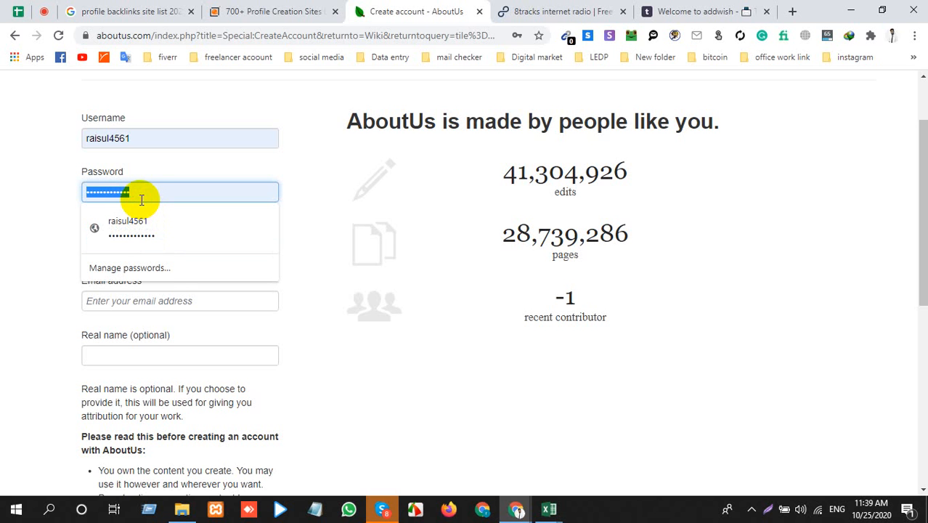
key("BackSpace")
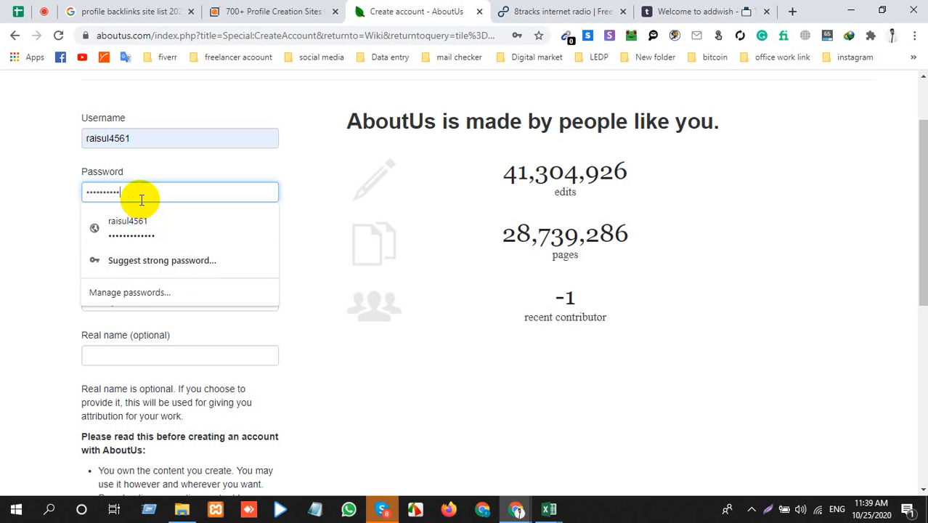
left_click(17, 331)
left_click(131, 301)
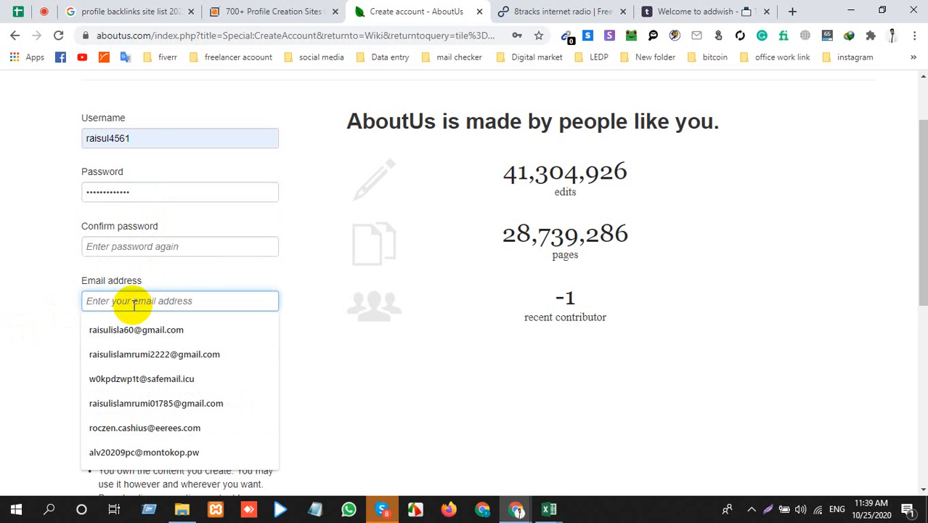
left_click(111, 247)
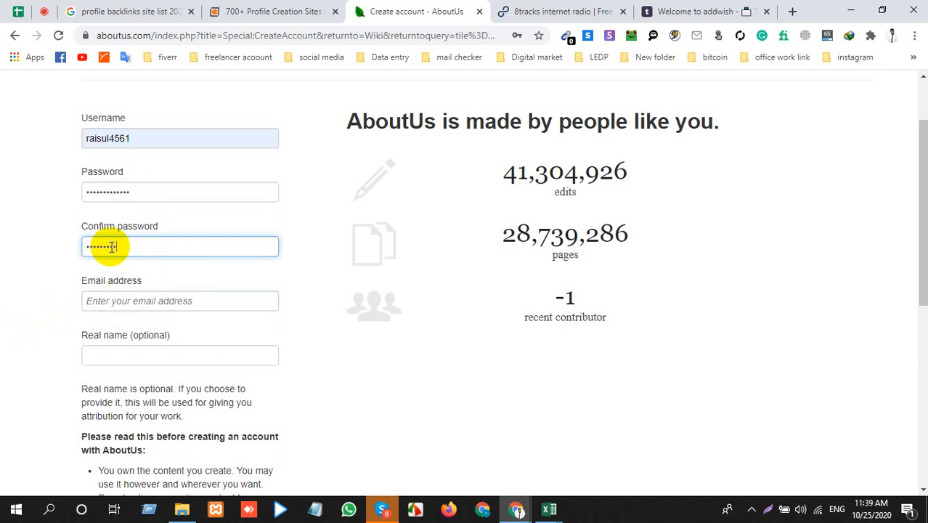
Step: Fill in the email address and optional real name, and try to create the AboutUs account
left_click(131, 301)
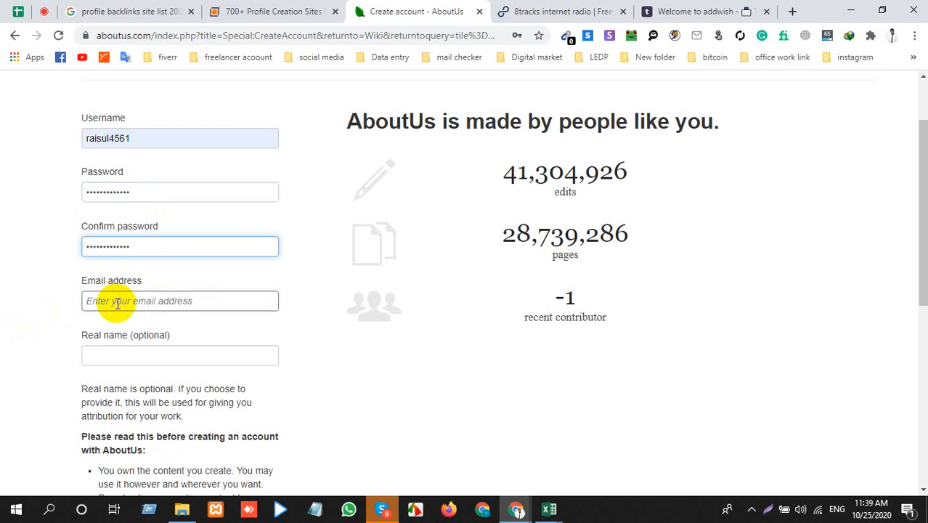
key("Down")
key("Down")
key("Down")
key("Return")
left_click(121, 357)
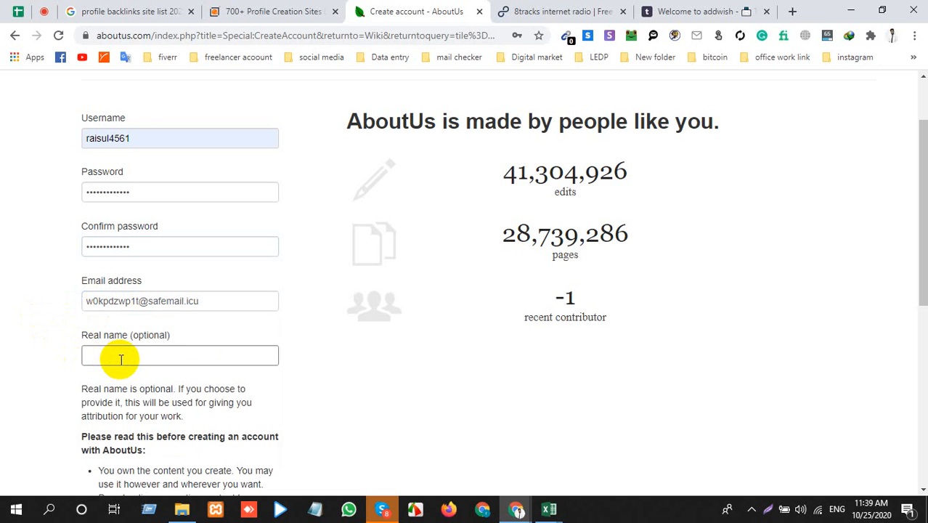
left_click(116, 385)
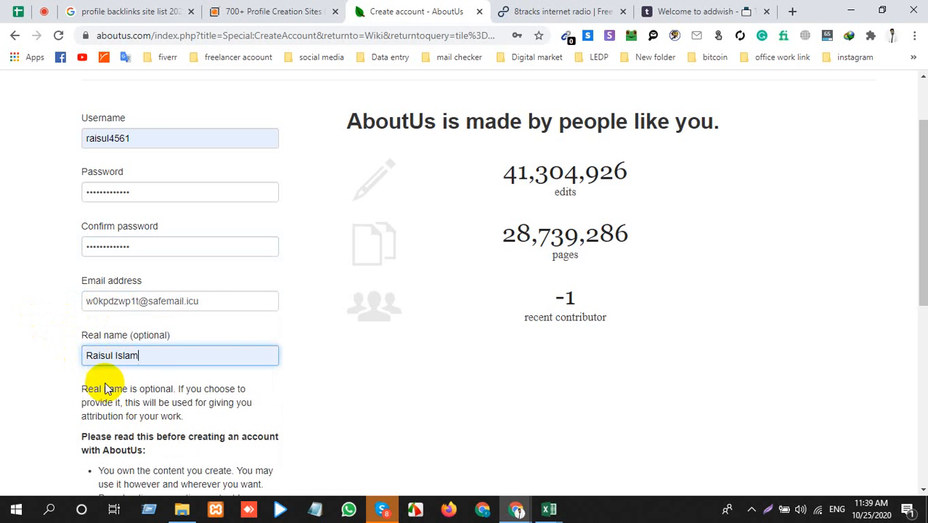
scroll(83, 378, "down", 4)
scroll(102, 374, "down", 2)
Step: Add extra characters to the username to make it different and try to create the AboutUs account again
left_click(145, 271)
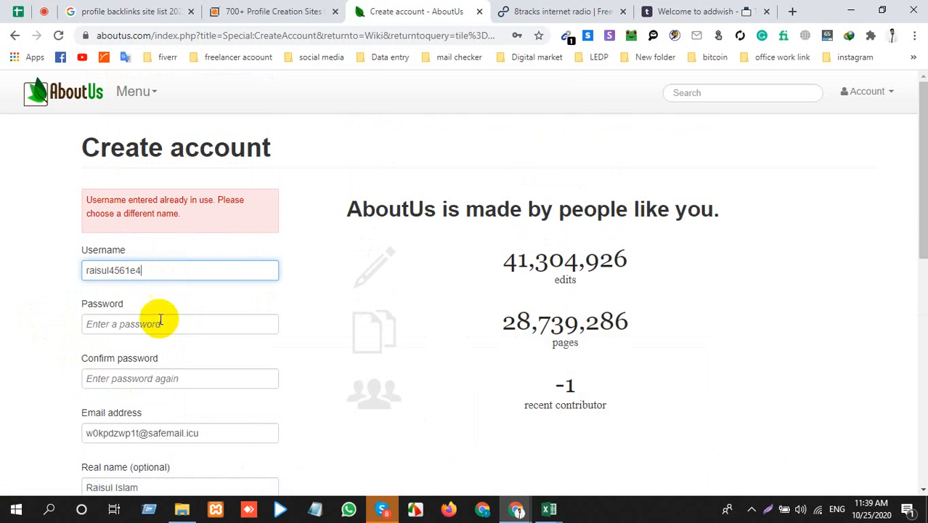
scroll(149, 352, "down", 5)
left_click(154, 485)
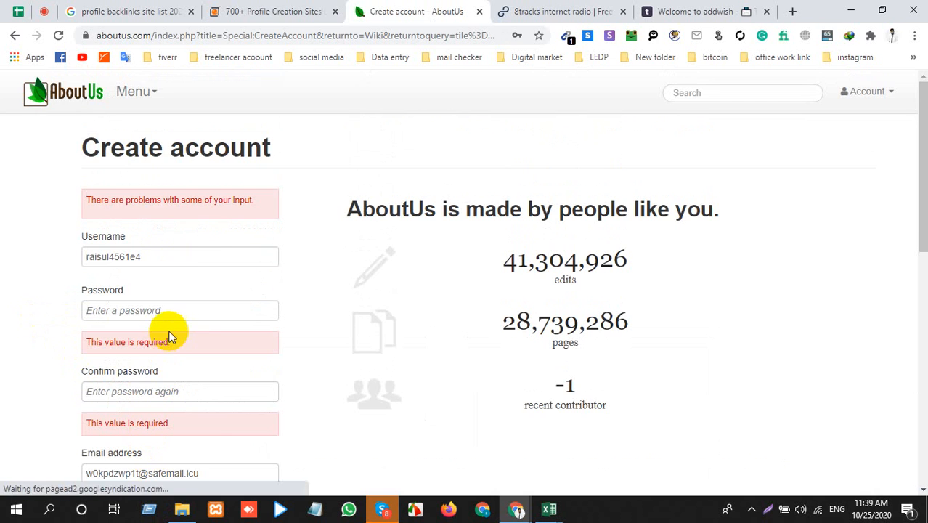
Step: Close the AboutUs, 8tracks and addwish pages, returning to the profile creation sites list
scroll(169, 331, "down", 6)
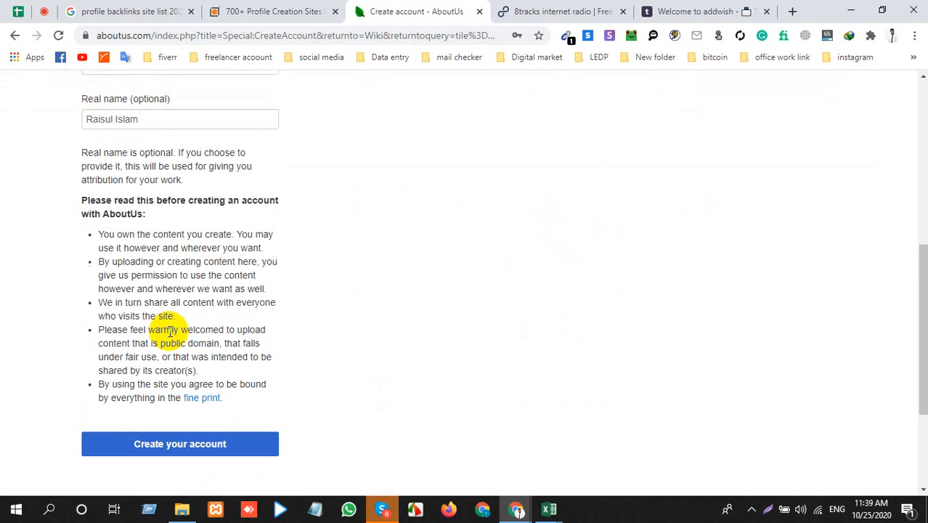
left_click(478, 12)
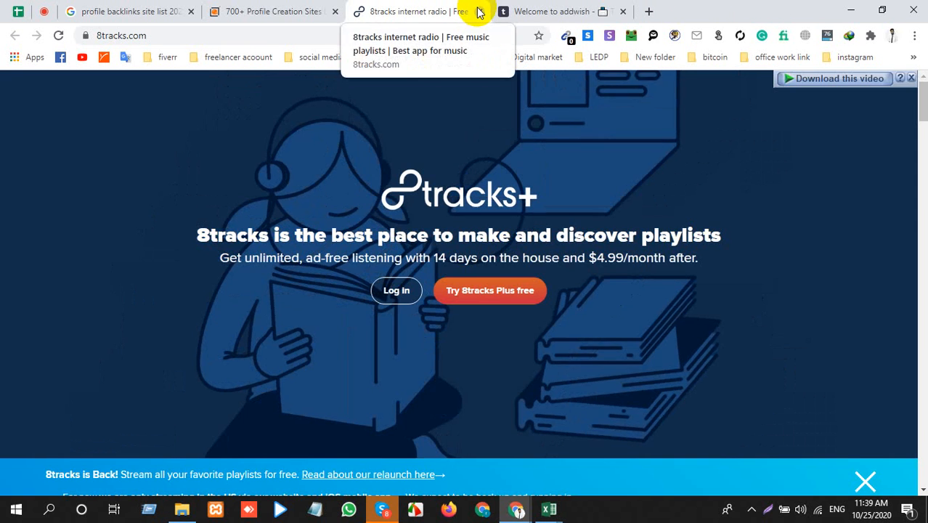
left_click(479, 12)
left_click(479, 12)
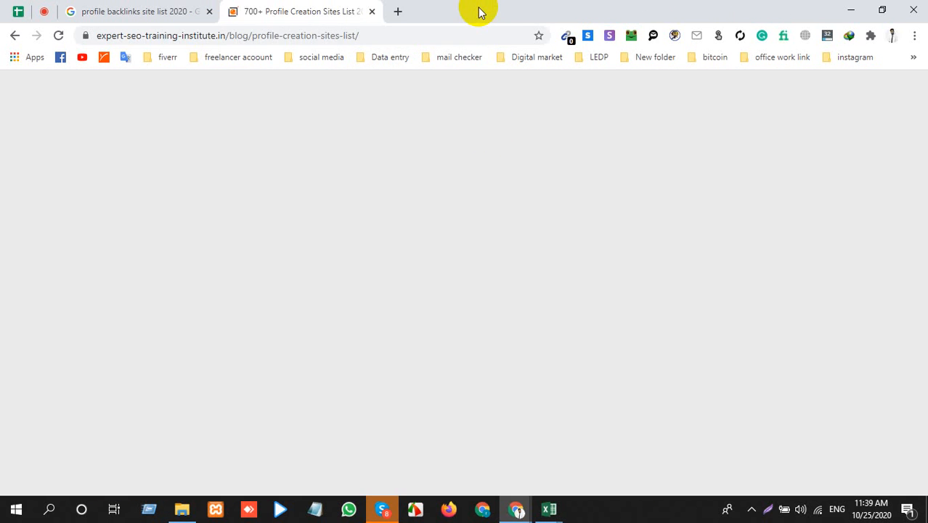
Step: Switch to the Backlink workbook in Excel, copy the Internshala blog link from A3 and open it in a new Chrome tab
mouse_move(546, 507)
left_click(607, 428)
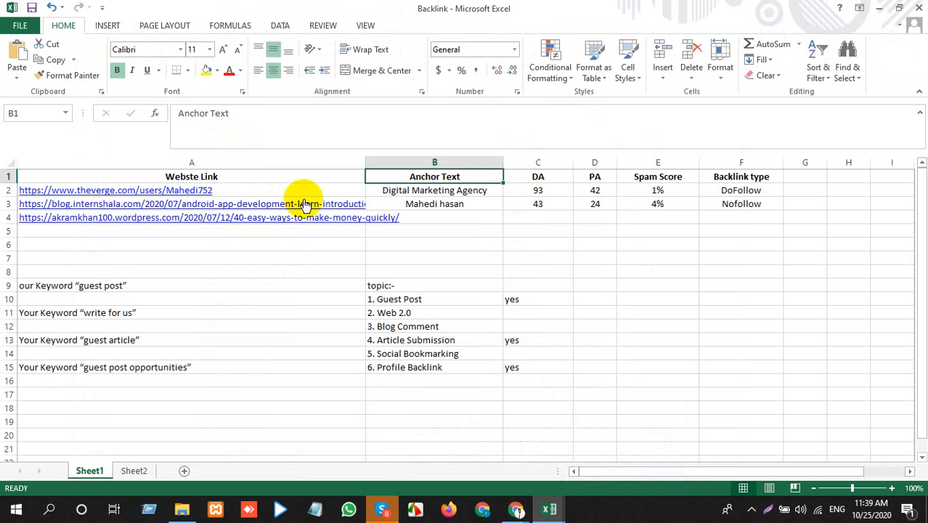
left_click(337, 209)
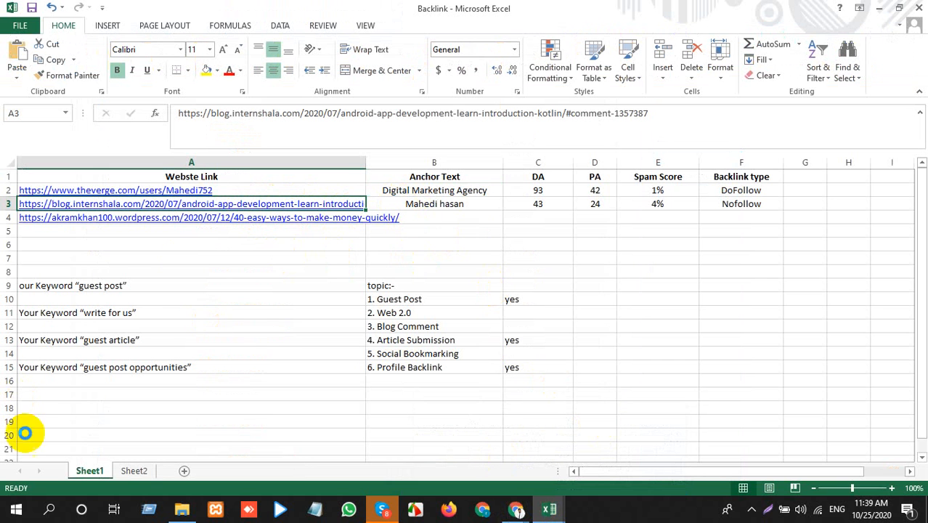
key("ctrl+c")
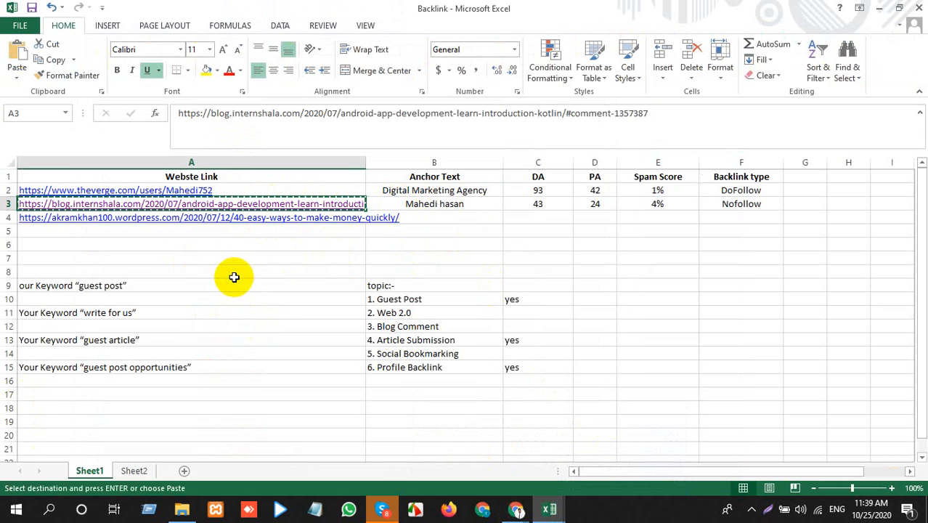
key("alt+Tab")
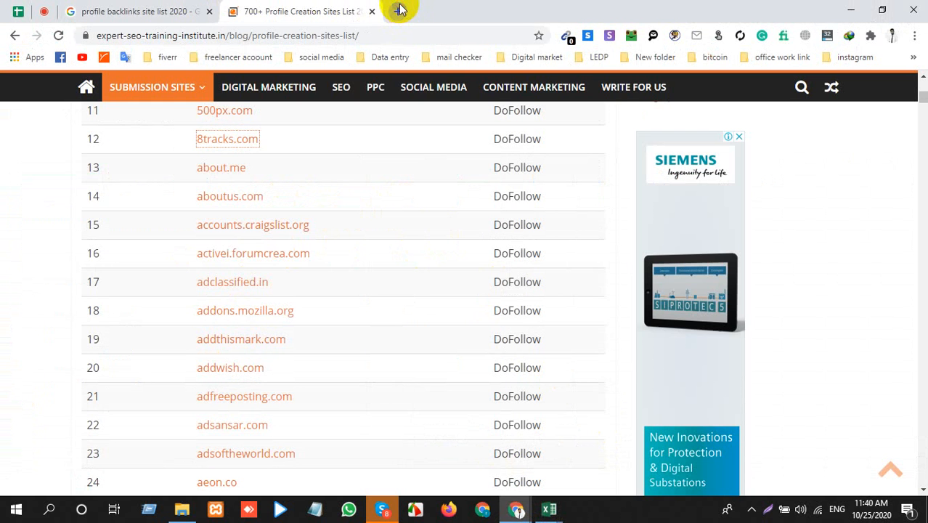
left_click(400, 11)
key("ctrl+v")
key("Return")
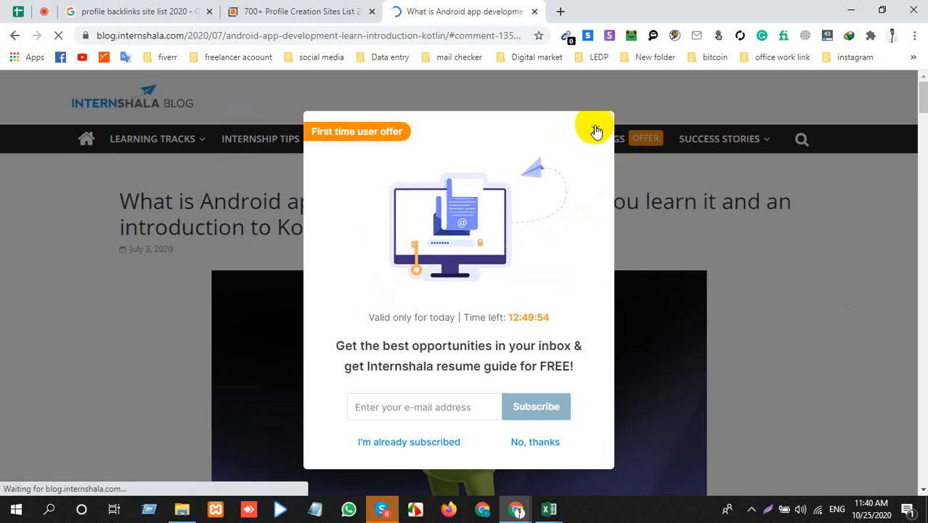
Step: Dismiss the subscription offer and look through the Internshala post on Android app development
left_click(596, 130)
mouse_move(725, 158)
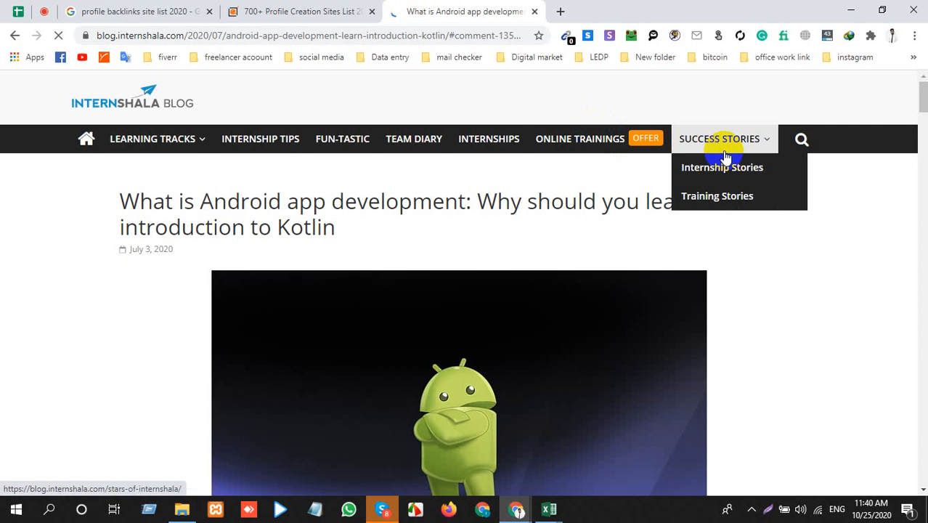
scroll(348, 313, "down", 10)
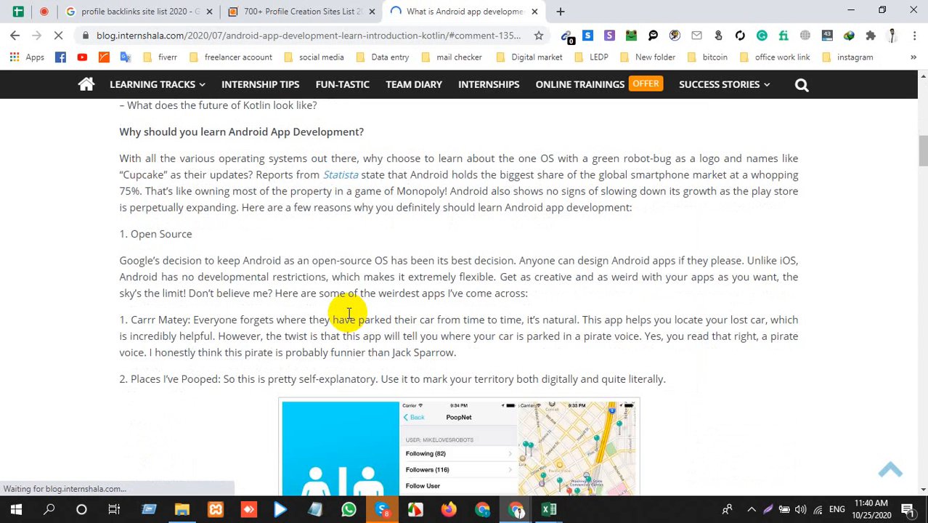
scroll(348, 313, "up", 10)
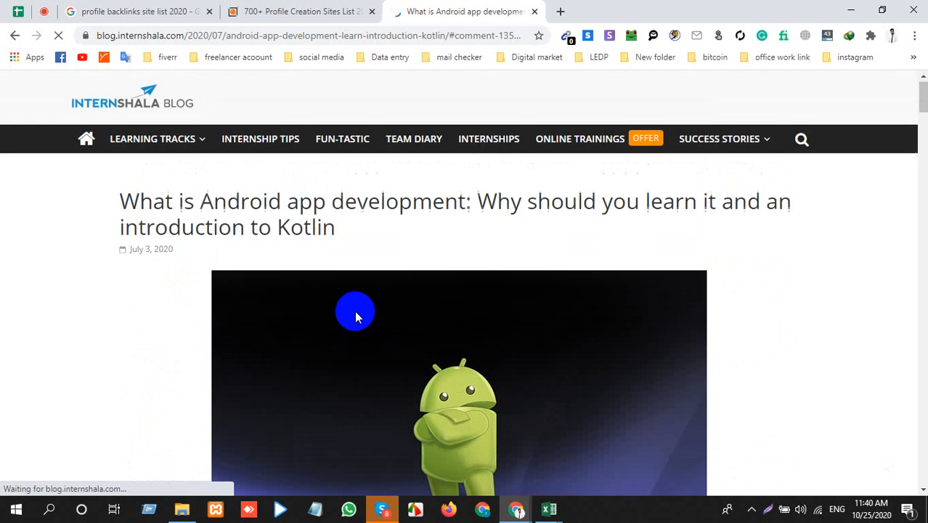
scroll(355, 312, "down", 10)
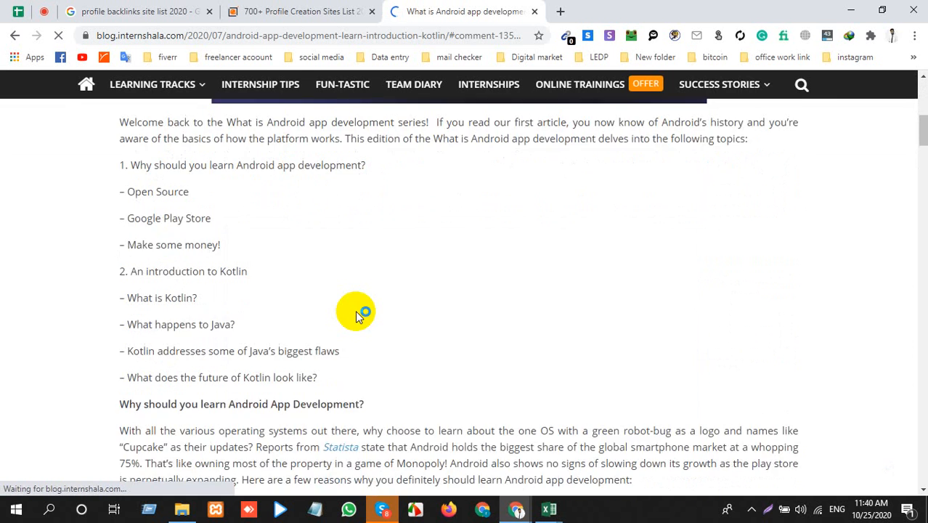
left_click(356, 312)
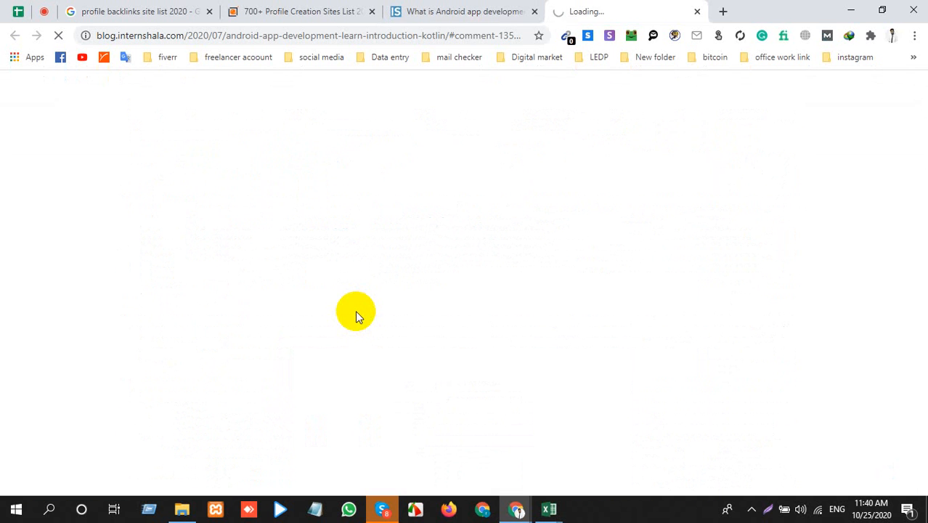
left_click(508, 10)
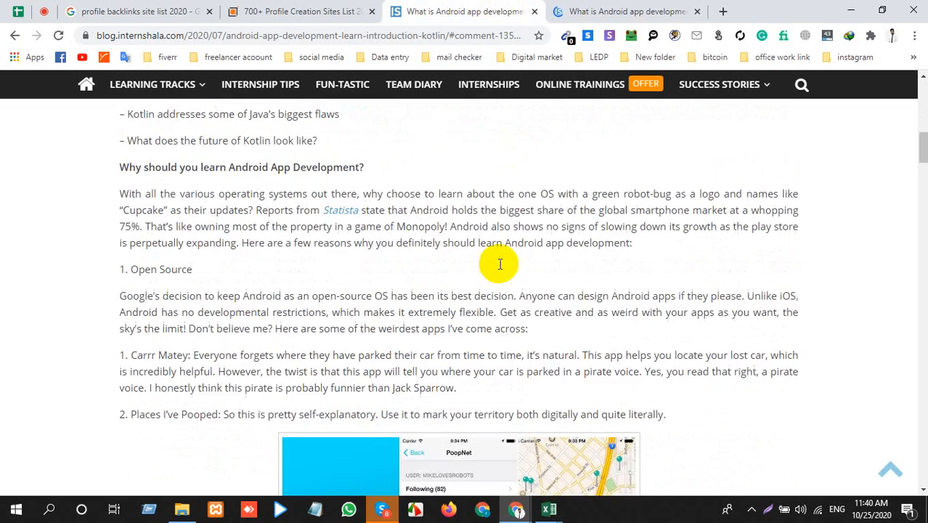
scroll(500, 265, "up", 8)
mouse_move(768, 135)
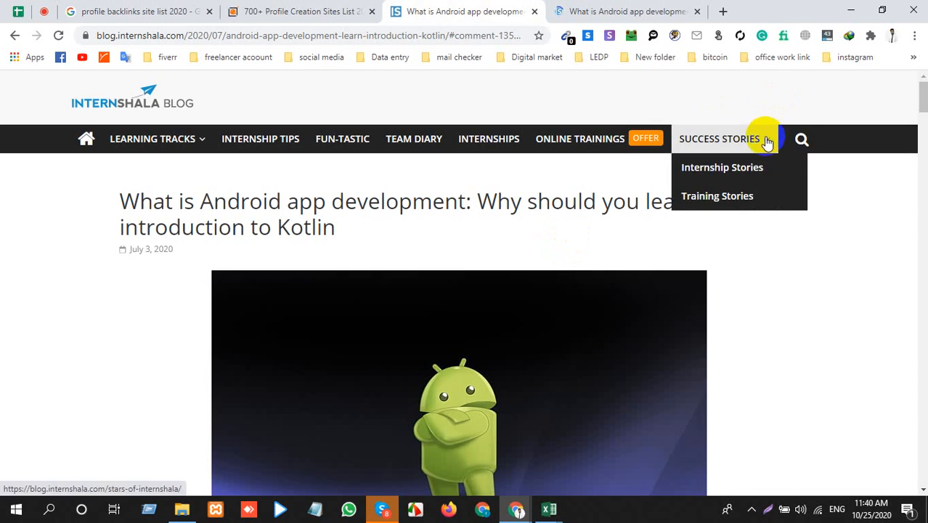
Step: Look through the second copy of the Internshala post down to its comment form, and close both copies
left_click(643, 13)
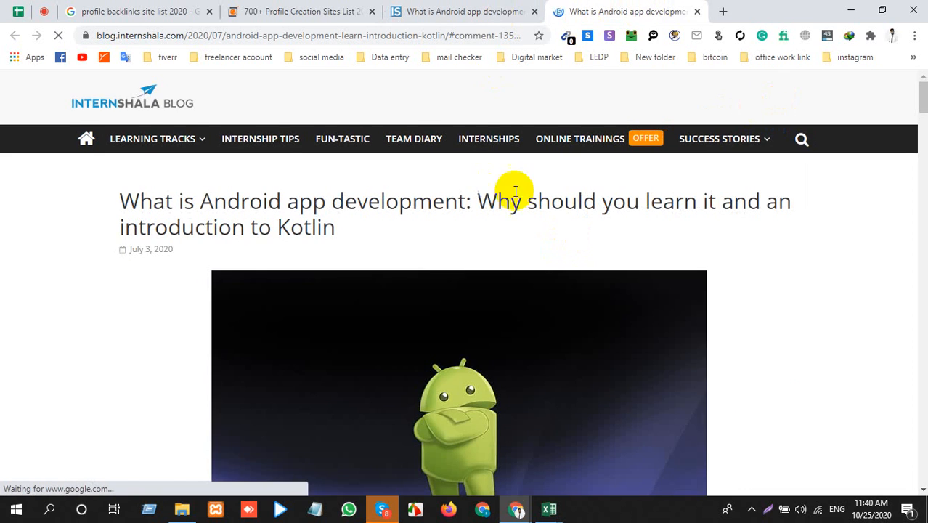
scroll(525, 202, "down", 20)
scroll(541, 221, "down", 20)
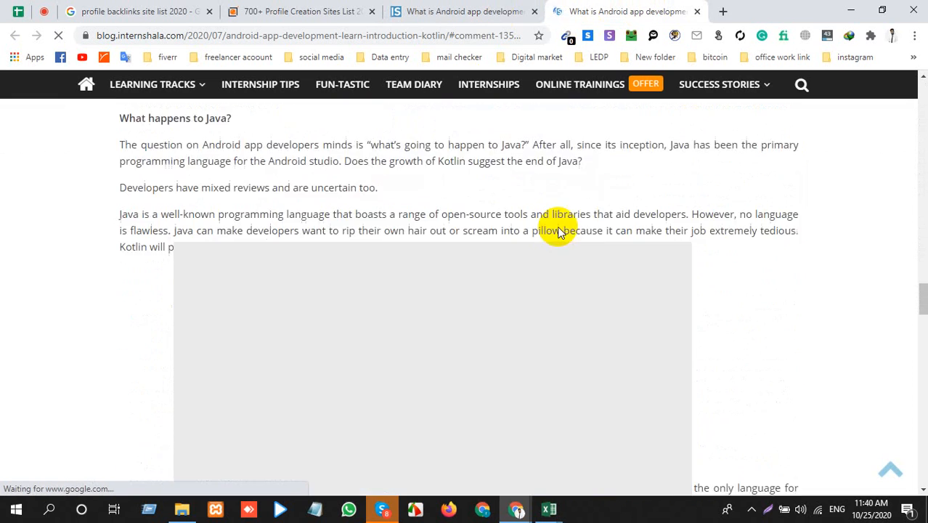
scroll(551, 251, "down", 5)
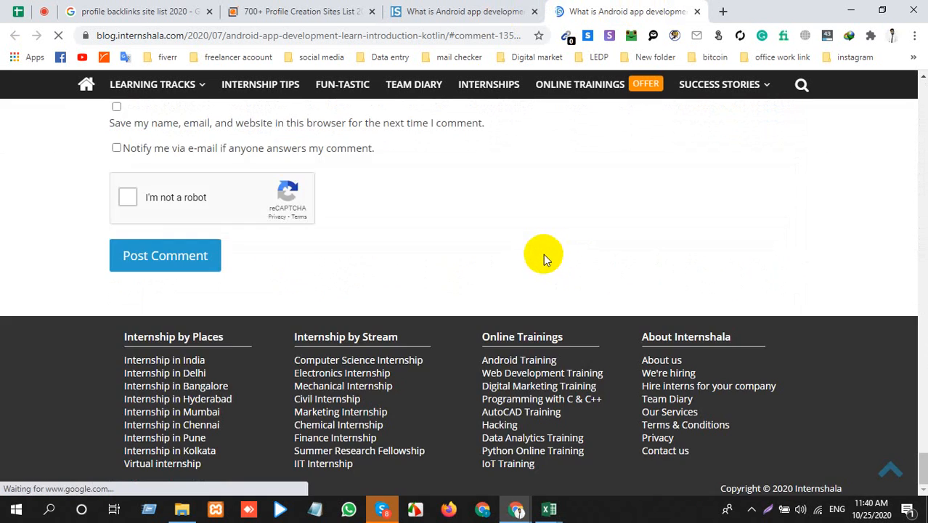
scroll(541, 254, "up", 8)
scroll(536, 260, "up", 5)
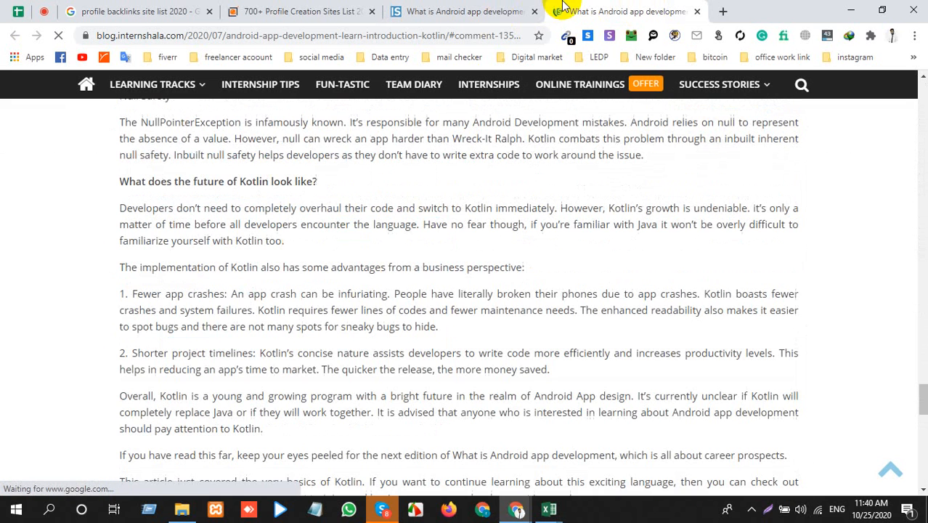
left_click(533, 12)
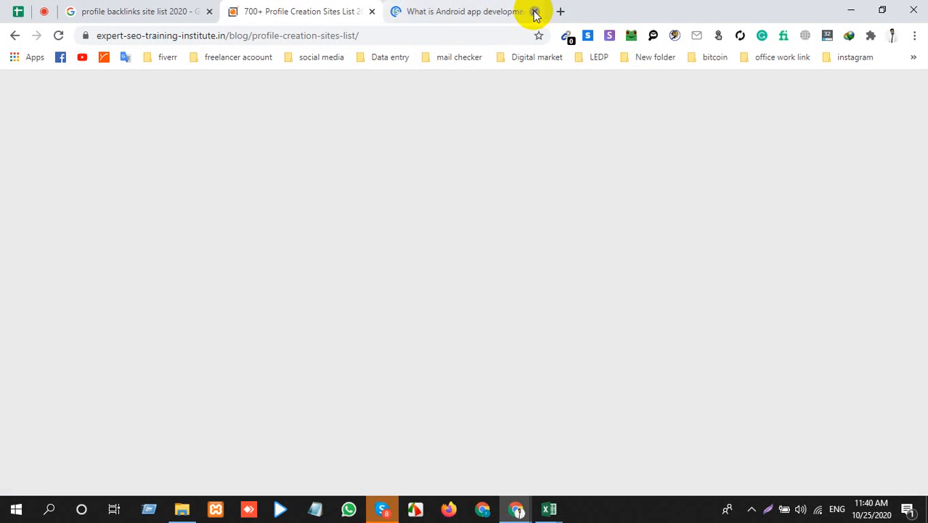
left_click(534, 12)
Step: Copy The Verge profile link from A2 of the Backlink workbook and open theverge.com in a new Chrome tab without the user path
key("alt+Tab")
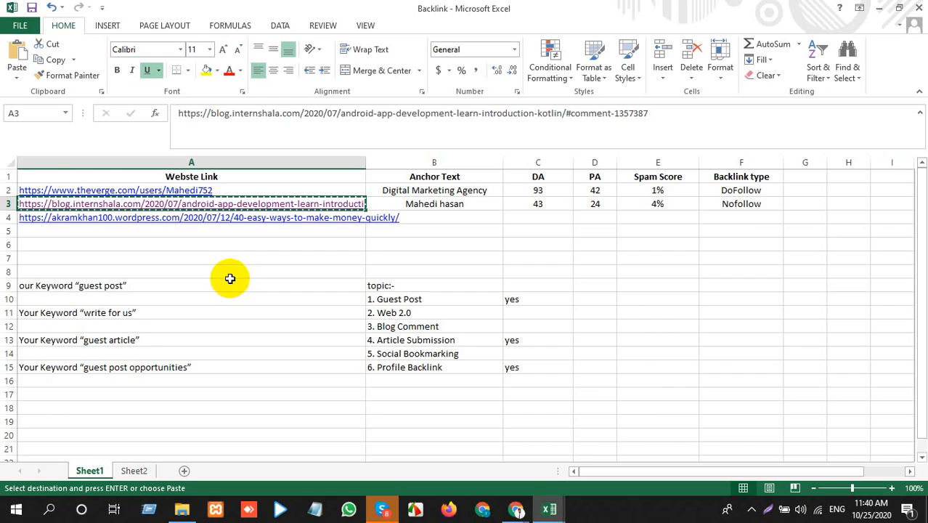
left_click(311, 188)
key("alt+Tab")
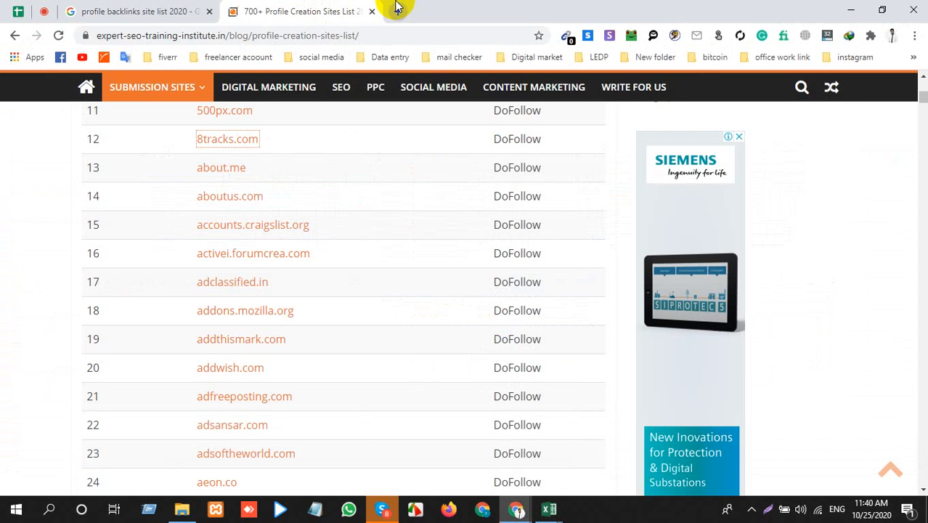
left_click(396, 12)
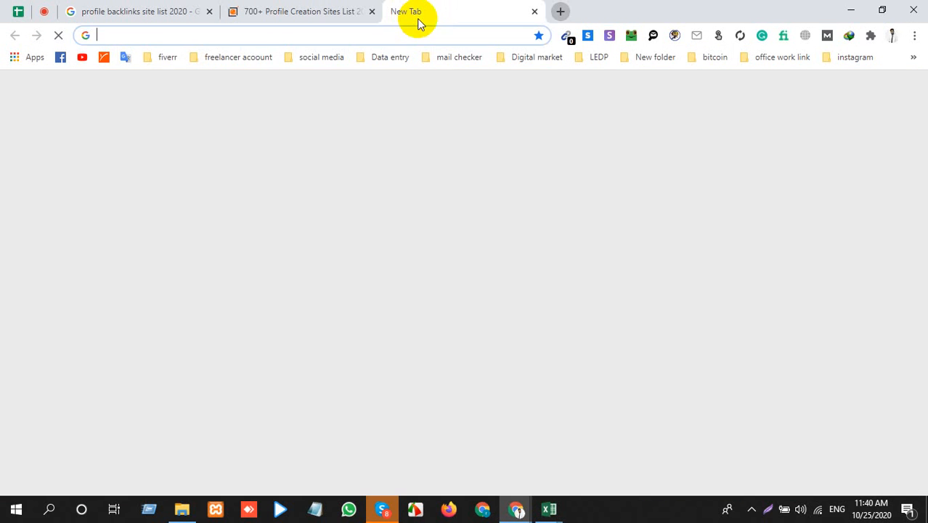
key("ctrl+v")
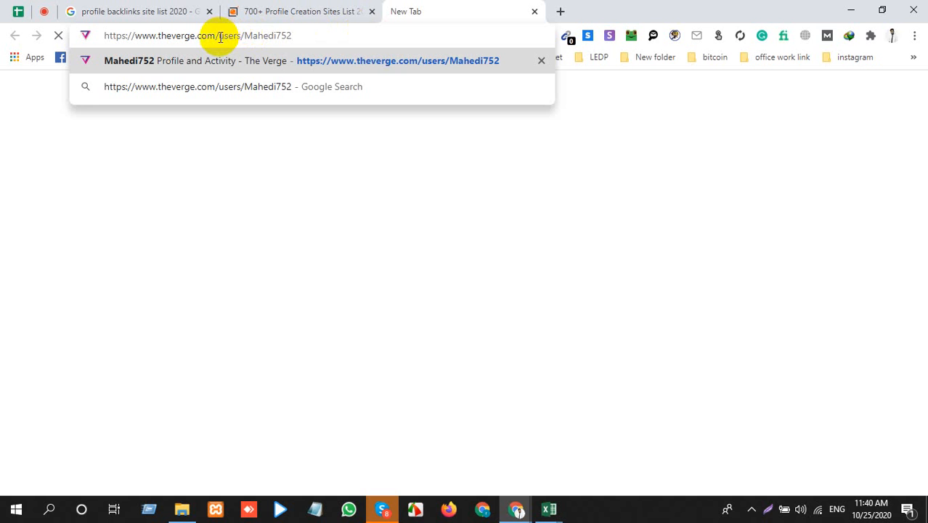
left_click_drag(220, 36, 368, 42)
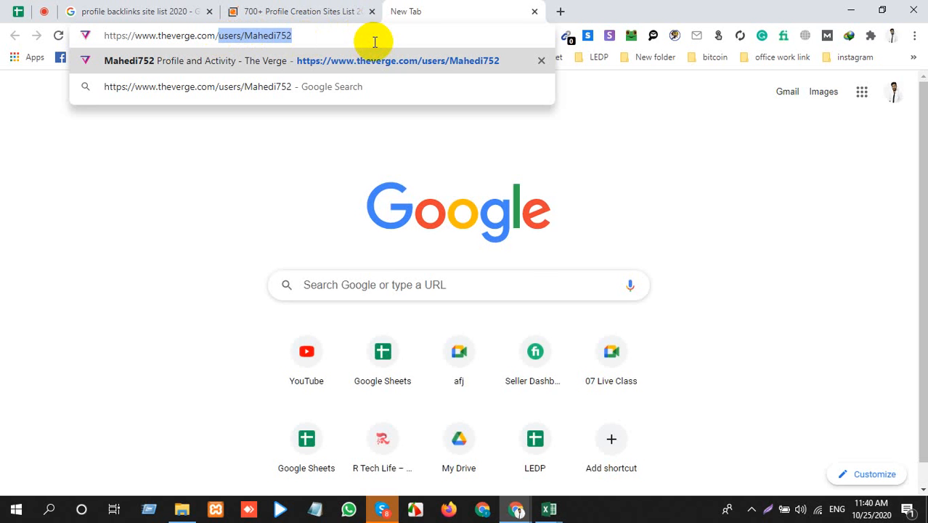
key("BackSpace")
key("Return")
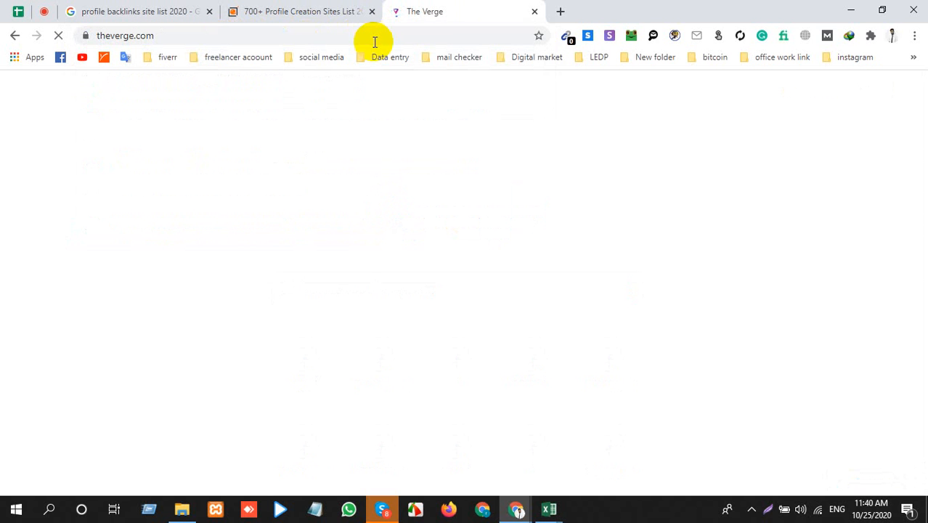
Step: Look through the first page of the profile creation sites list down to entry 40
left_click(316, 13)
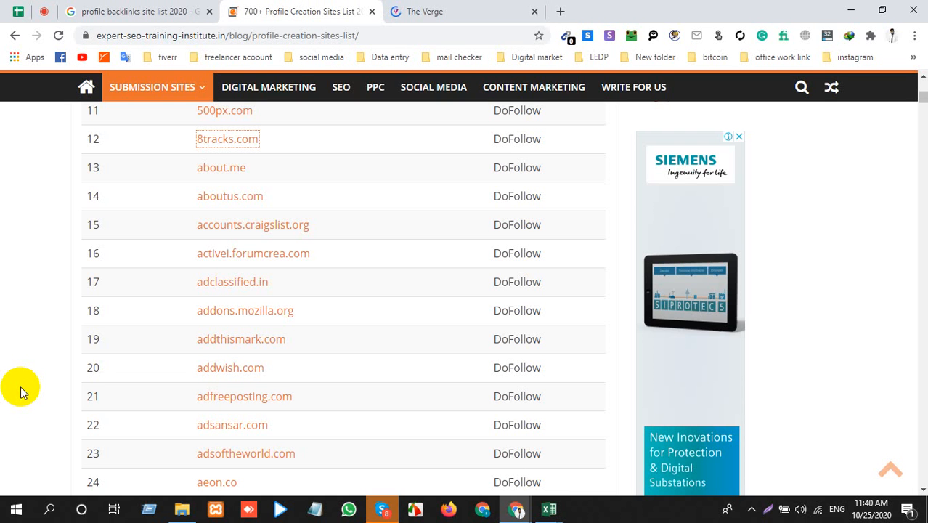
scroll(336, 372, "down", 5)
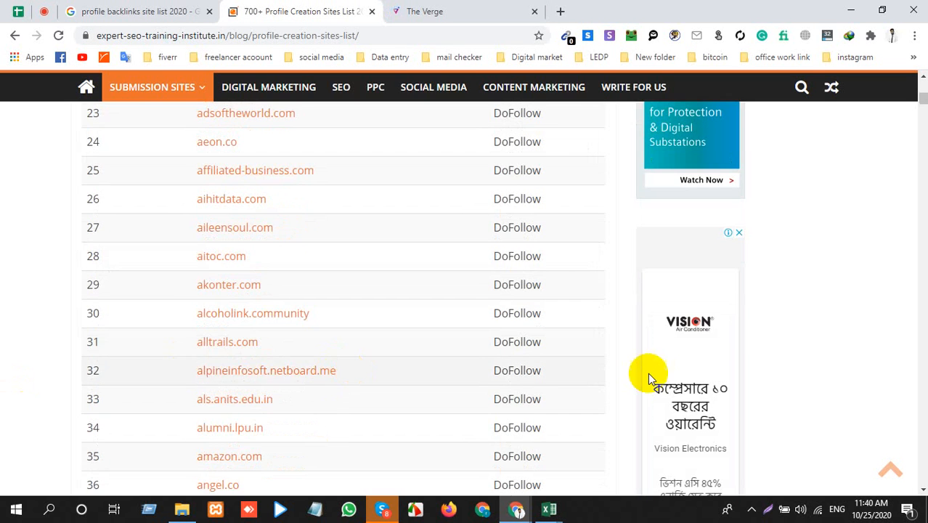
scroll(263, 324, "down", 4)
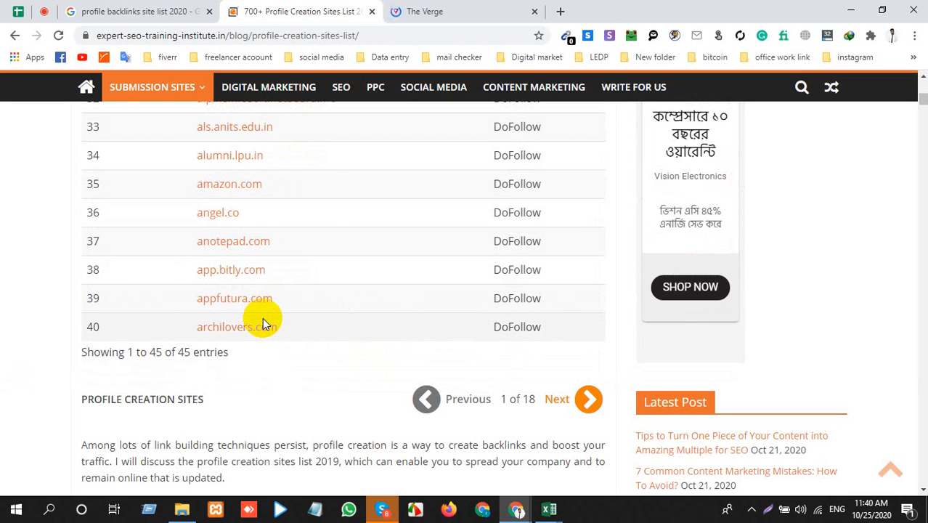
scroll(263, 324, "up", 10)
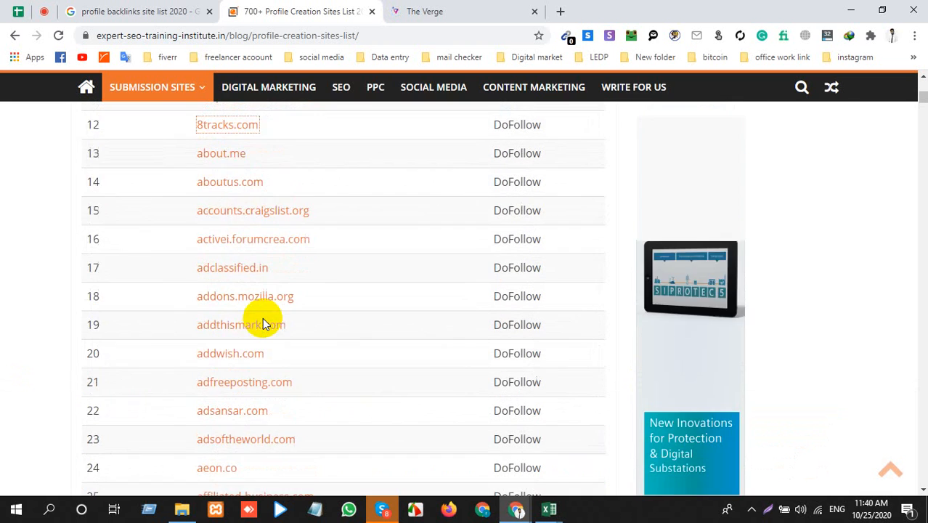
Step: Return to The Verge homepage and open the signed-in account's profile page
left_click(427, 10)
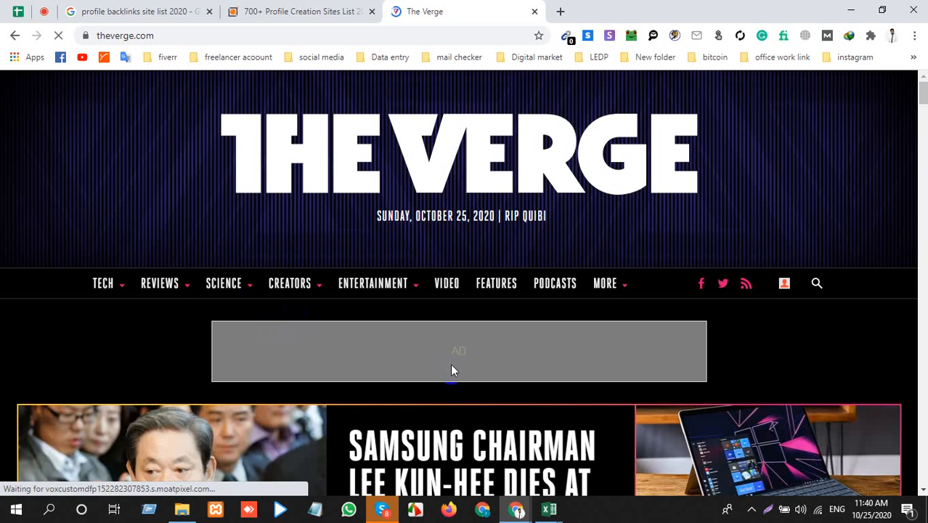
left_click(783, 283)
left_click(768, 365)
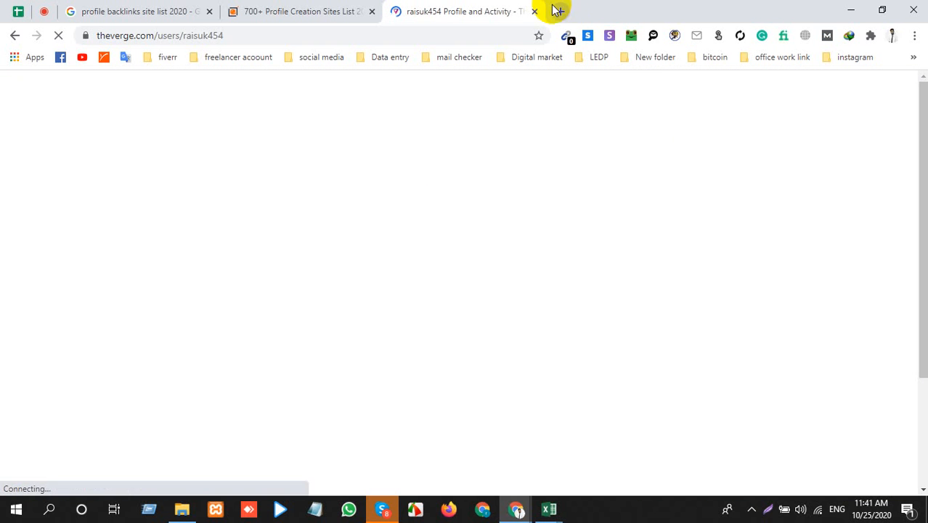
Step: Open the bookmarked Disposable temporary email site in a new tab and select the generated temporary email address
left_click(557, 11)
left_click(712, 58)
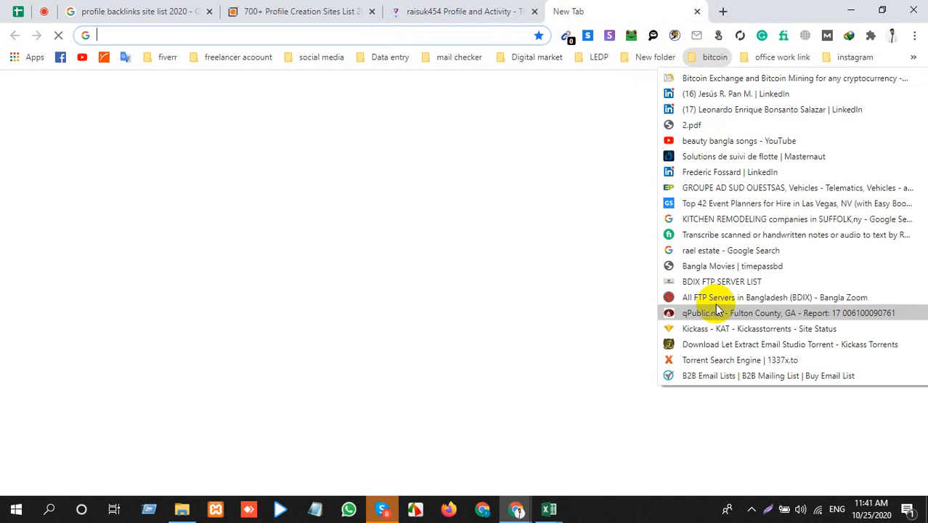
mouse_move(655, 57)
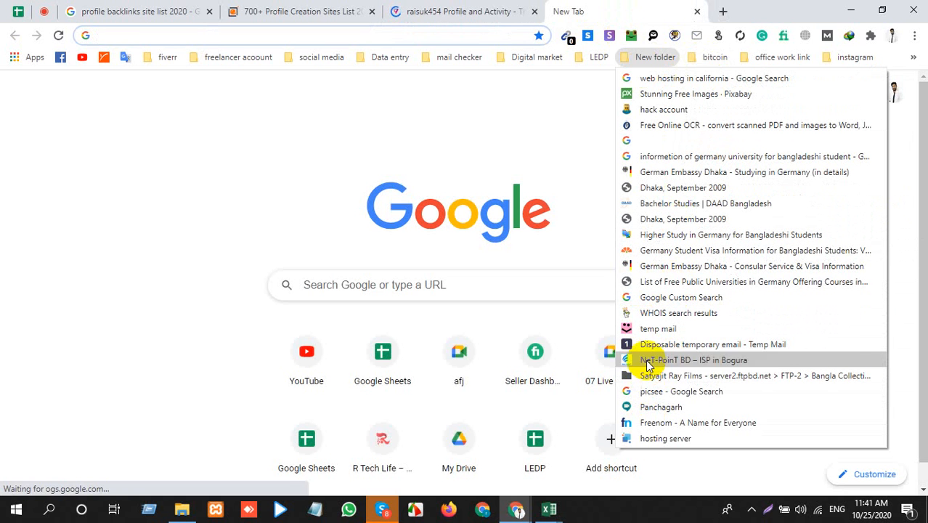
left_click(645, 346)
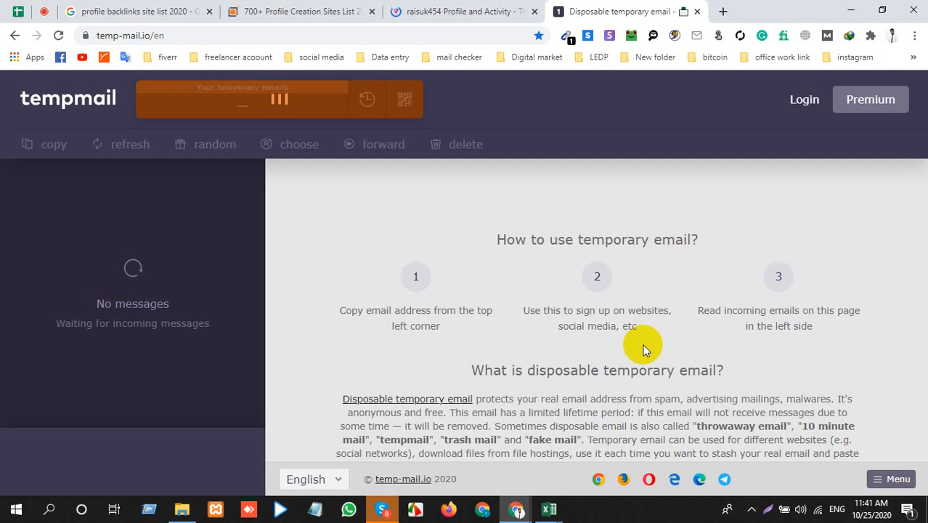
left_click(583, 131)
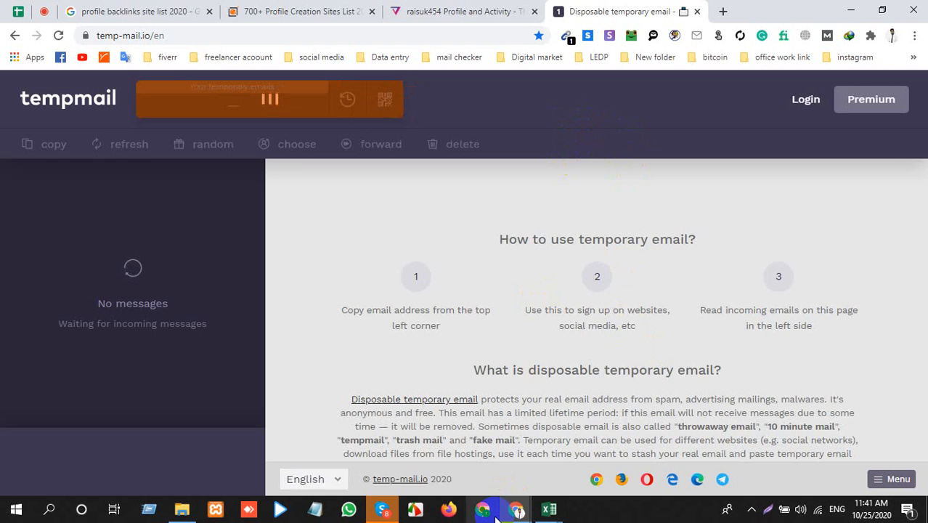
left_click(258, 109)
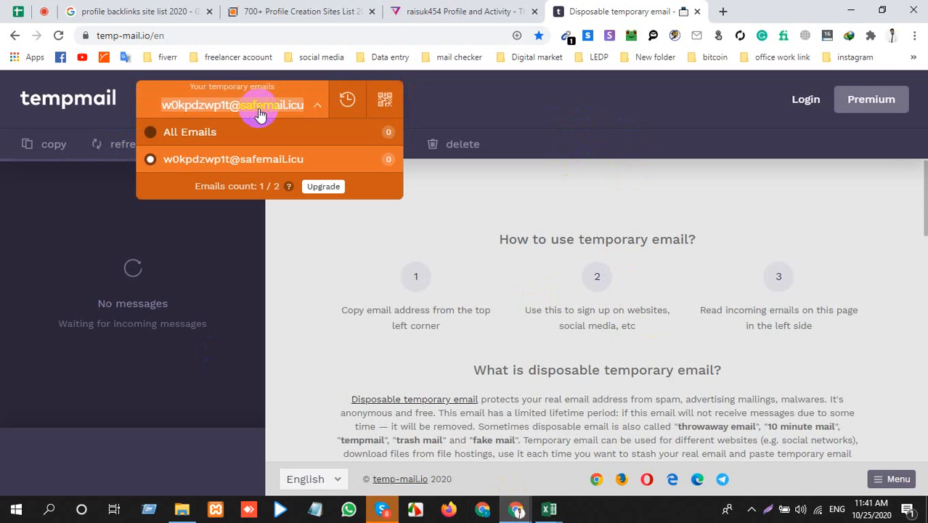
Step: Try to log out of The Verge account from its profile page, and go back from the log-out confirmation
left_click(468, 9)
scroll(508, 218, "down", 1)
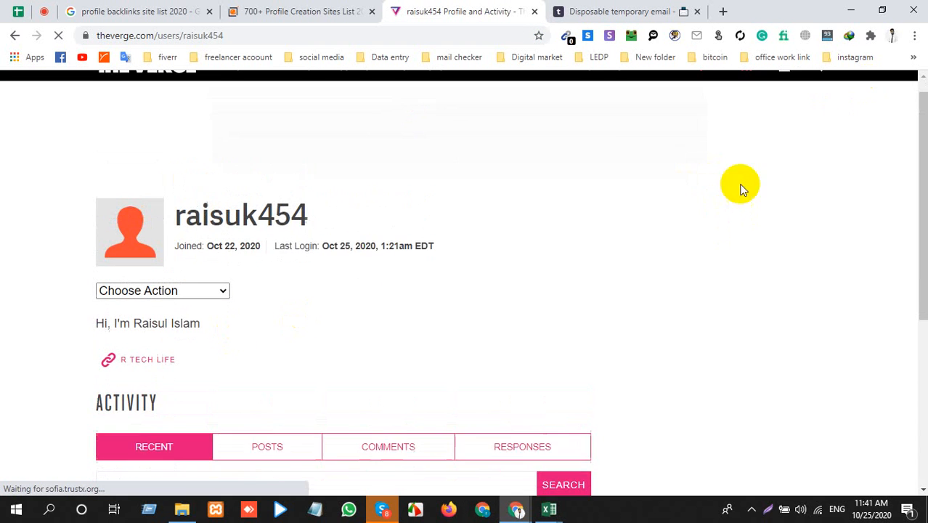
scroll(741, 188, "up", 1)
left_click(785, 86)
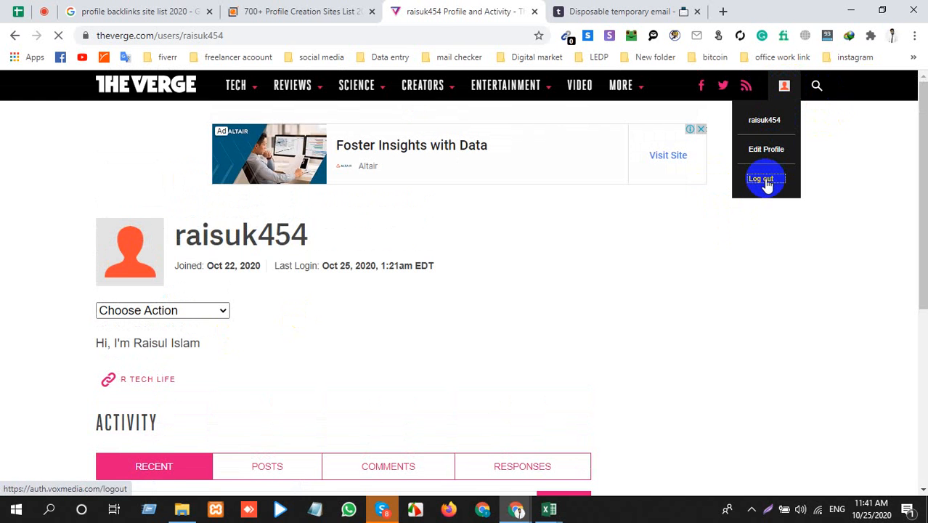
left_click(764, 179)
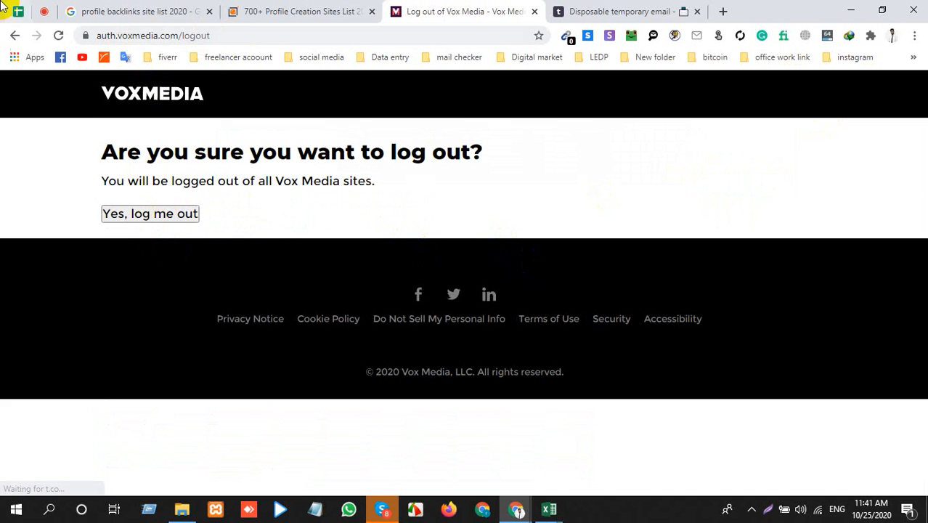
left_click(13, 36)
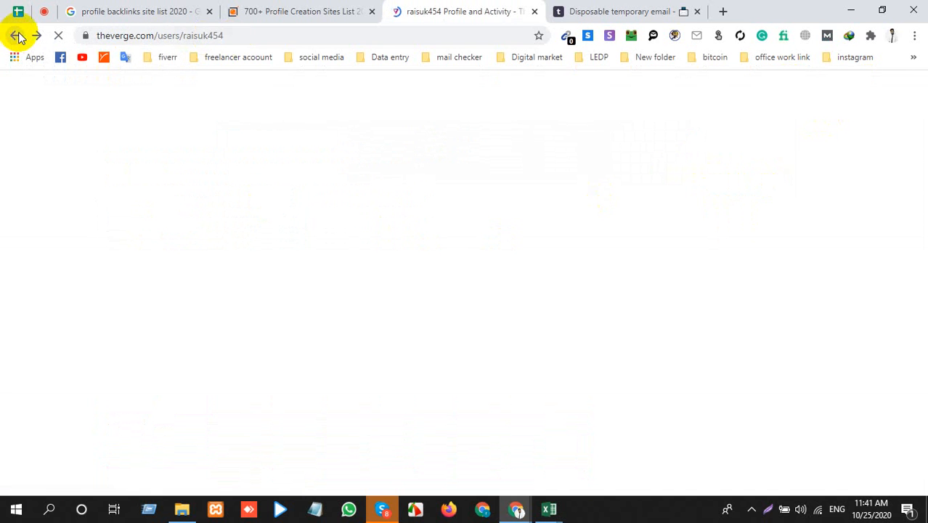
Step: Open The Verge homepage by removing the user path from the address, and choose to log out of the account
left_click_drag(215, 36, 369, 42)
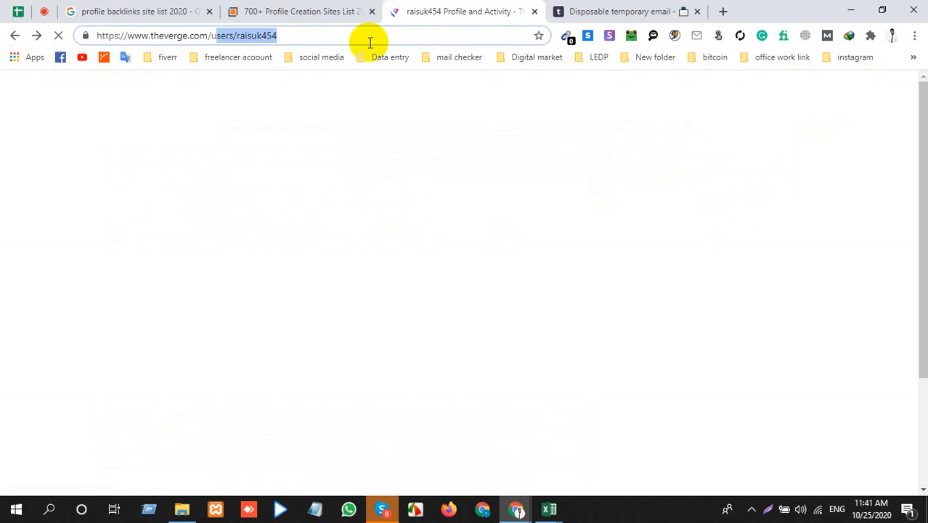
key("BackSpace")
key("BackSpace")
key("Return")
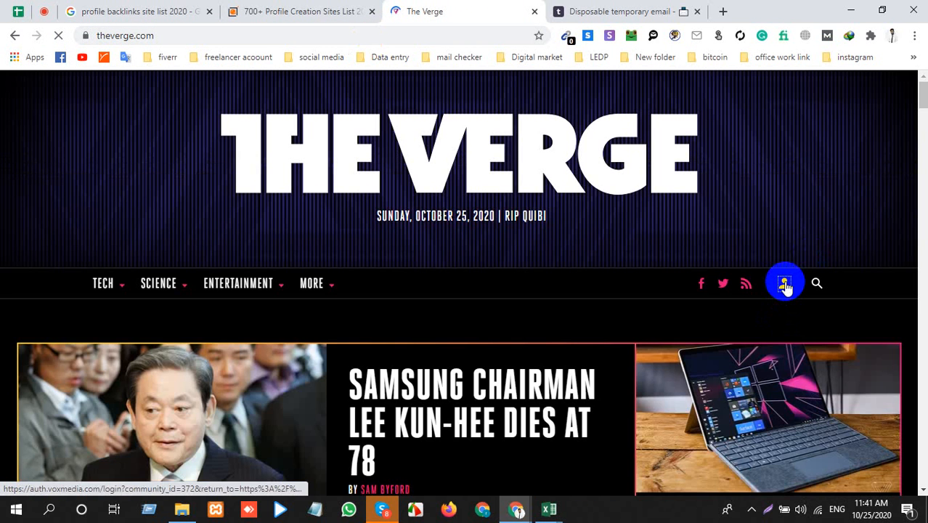
left_click(784, 285)
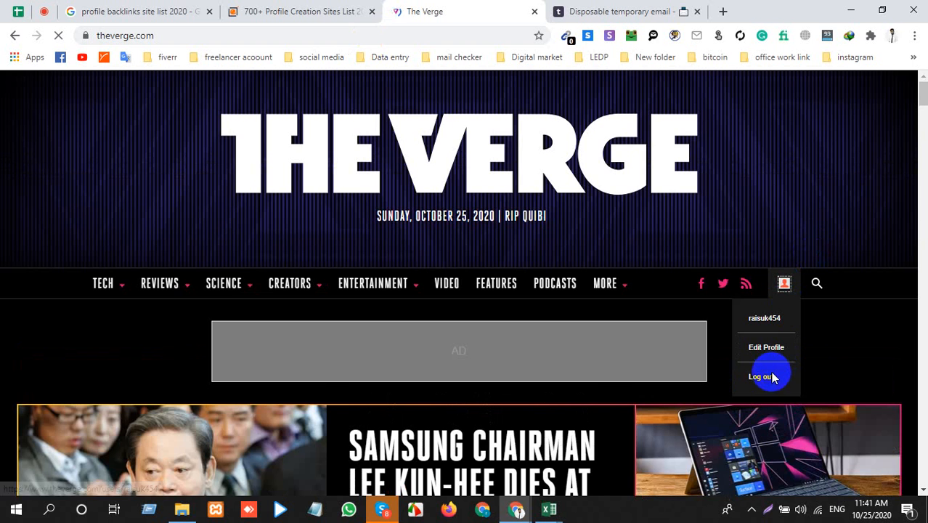
left_click(771, 377)
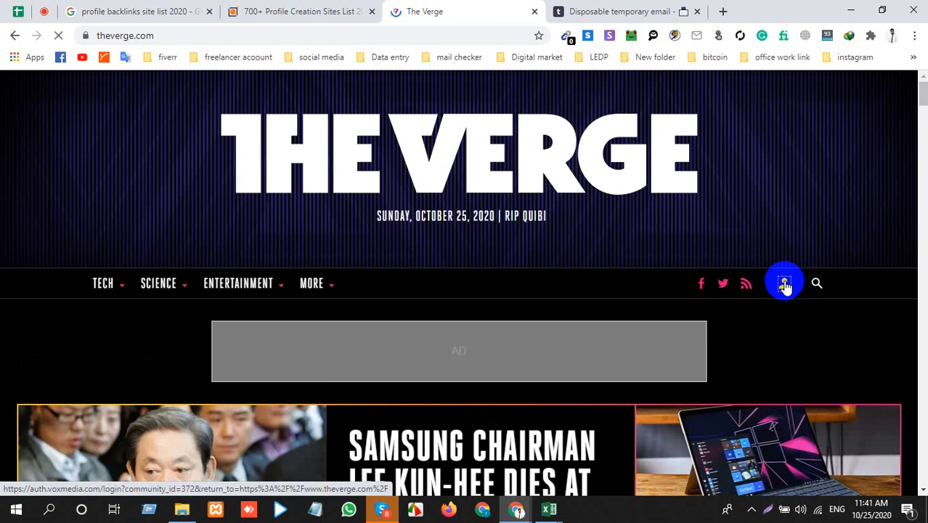
Step: Request The Verge's login page from the homepage, and show the hidden system tray icons
left_click(784, 285)
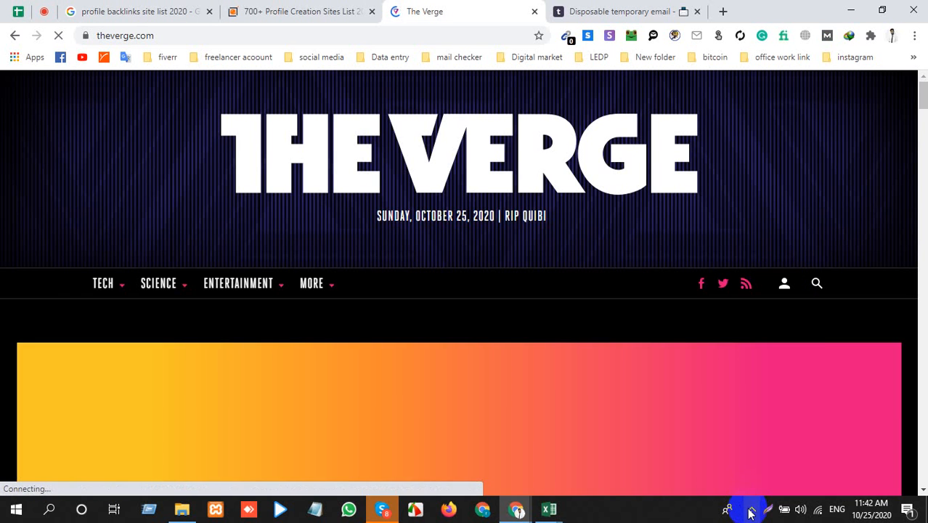
left_click(752, 508)
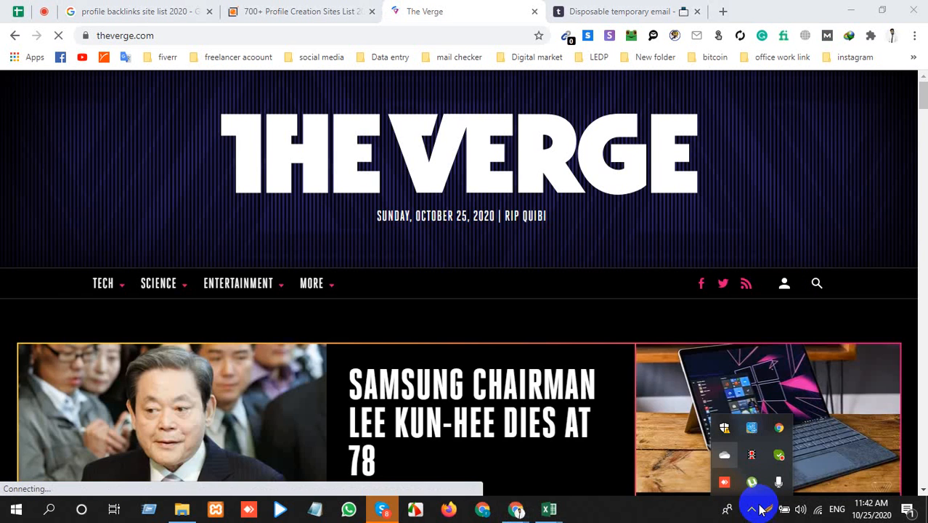